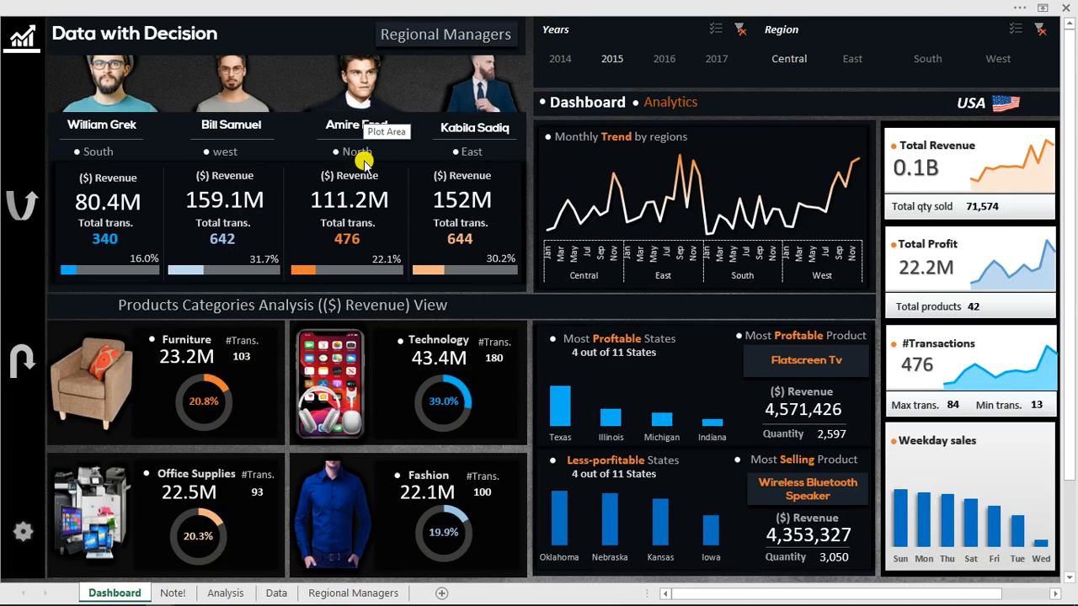
Show the detail panels of the South and East regional managers on the finished dashboard.
{"action": "mouse_move", "coordinate": [444, 39]}
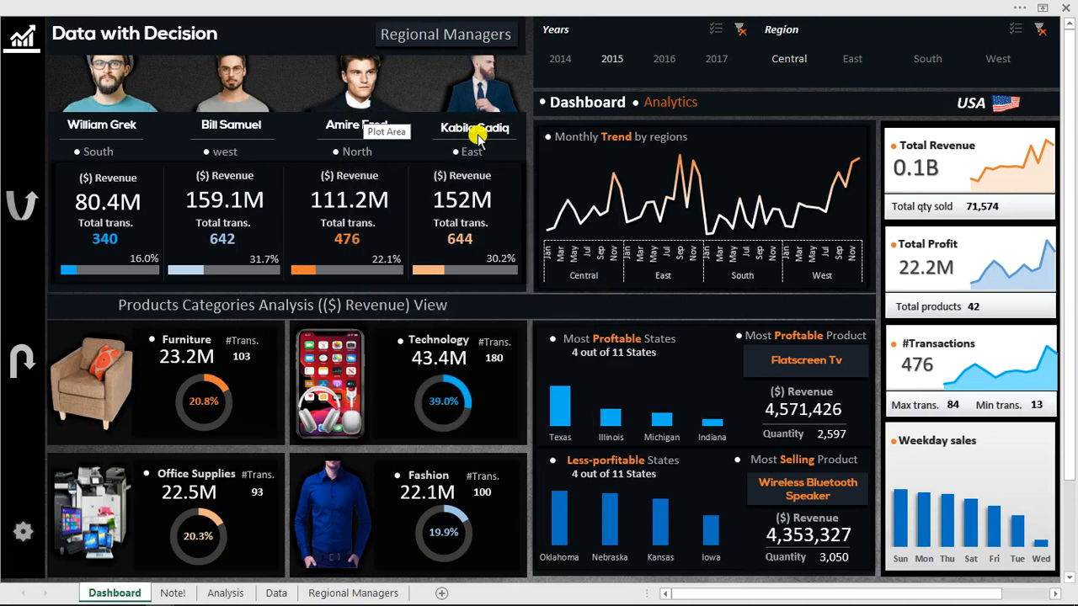
{"action": "mouse_move", "coordinate": [361, 90]}
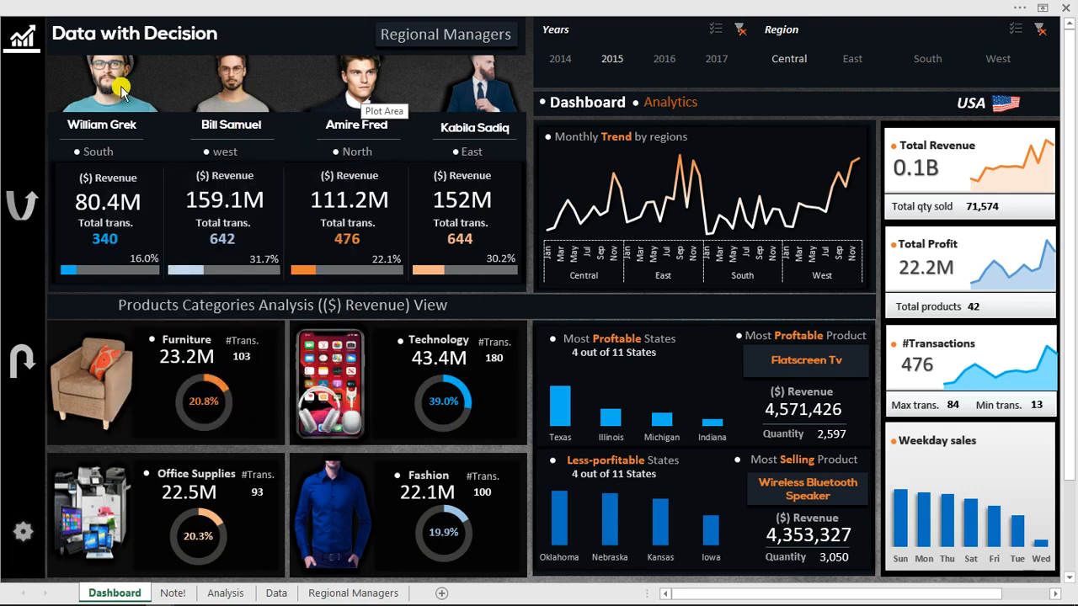
{"action": "mouse_move", "coordinate": [120, 88]}
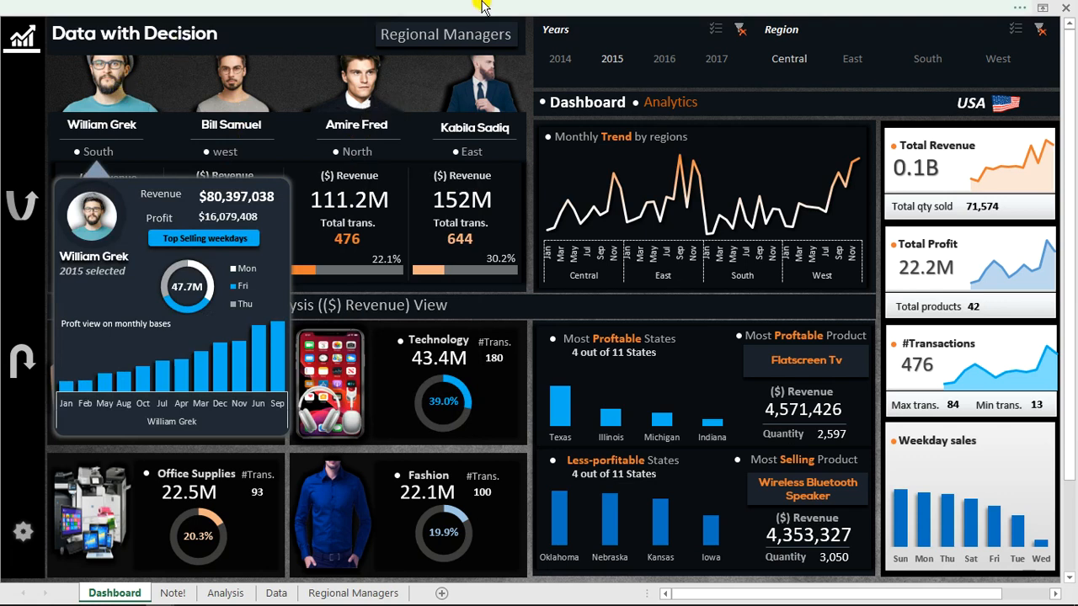
{"action": "mouse_move", "coordinate": [478, 94]}
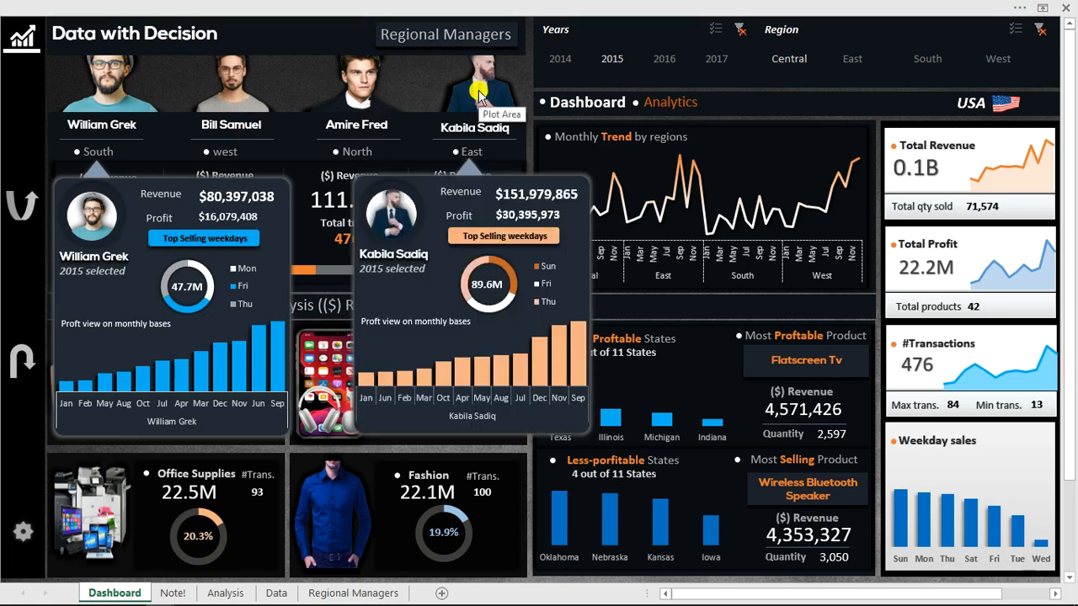
Filter the dashboard to the year 2016.
{"action": "left_click", "coordinate": [667, 60]}
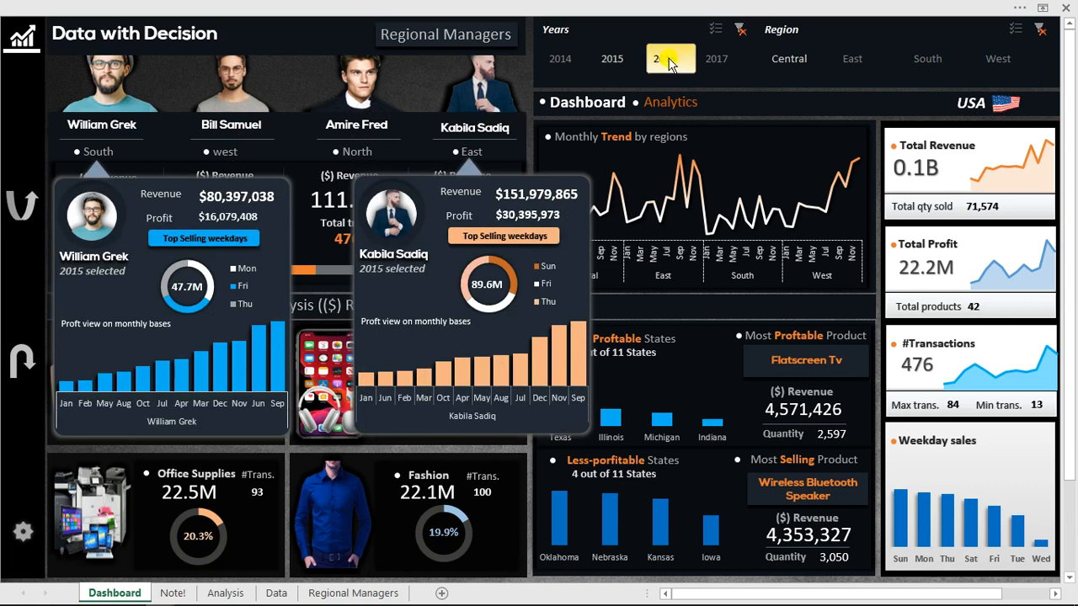
{"action": "left_click", "coordinate": [668, 59]}
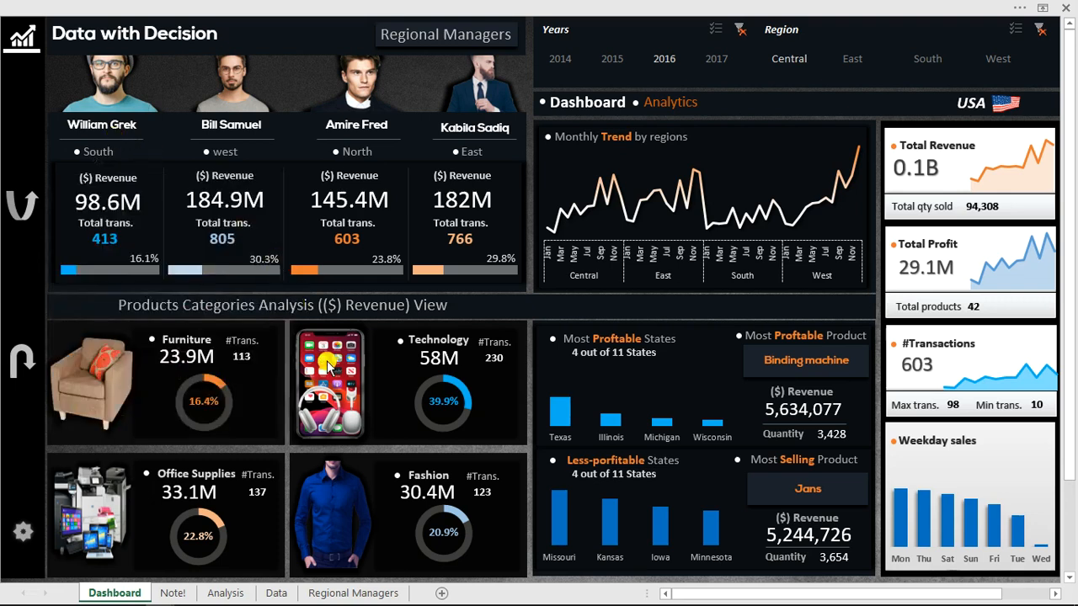
View the Technology, Fashion and Office Supplies category pop-ups, closing each one, plus the East and North managers' detail panels.
{"action": "mouse_move", "coordinate": [327, 363]}
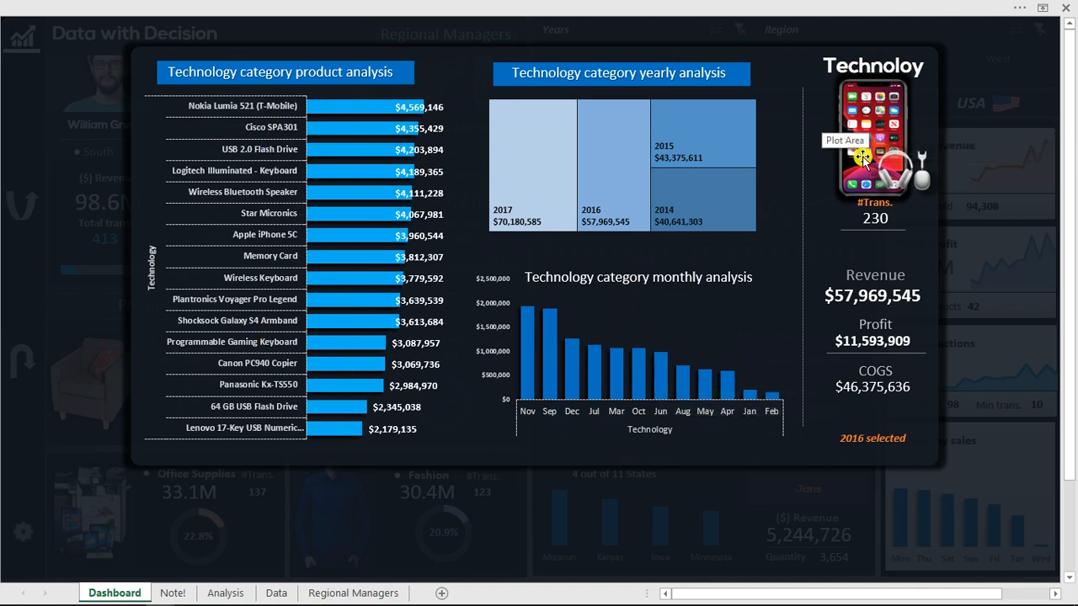
{"action": "left_click", "coordinate": [1002, 240]}
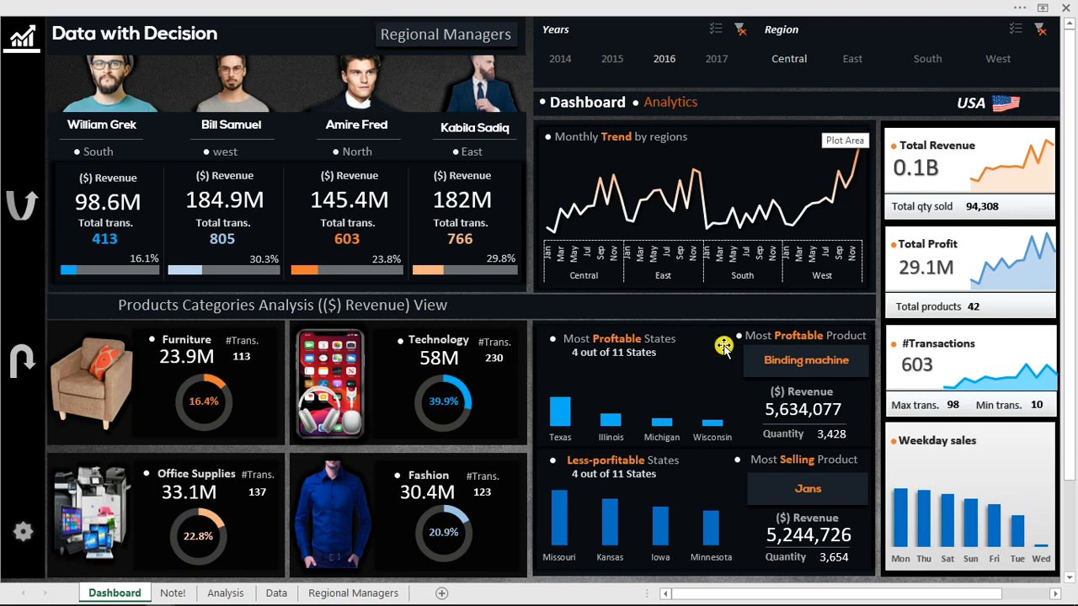
{"action": "left_click", "coordinate": [348, 506]}
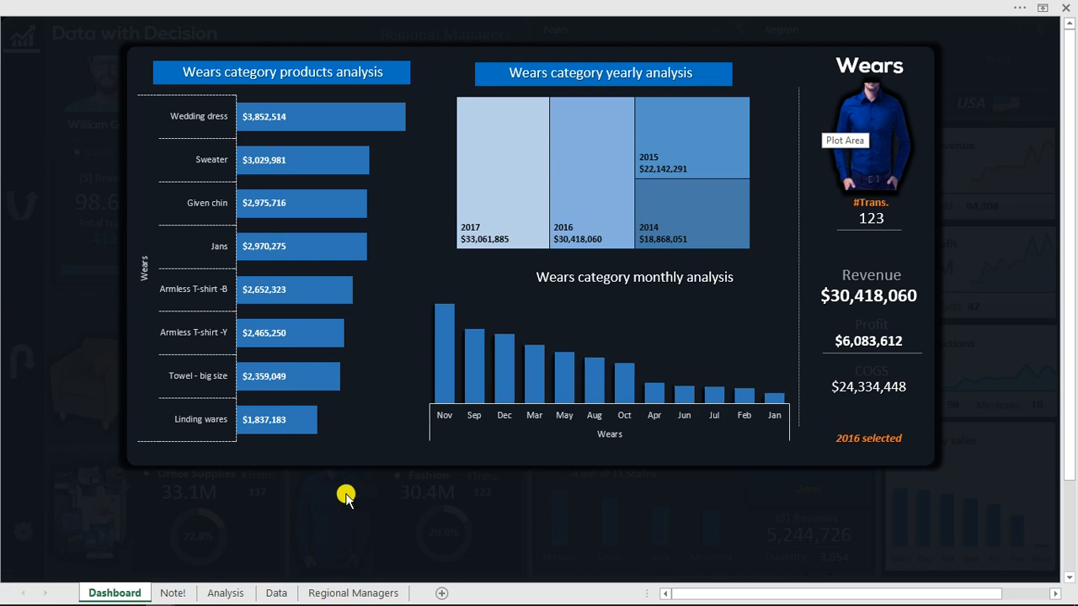
{"action": "left_click", "coordinate": [478, 539]}
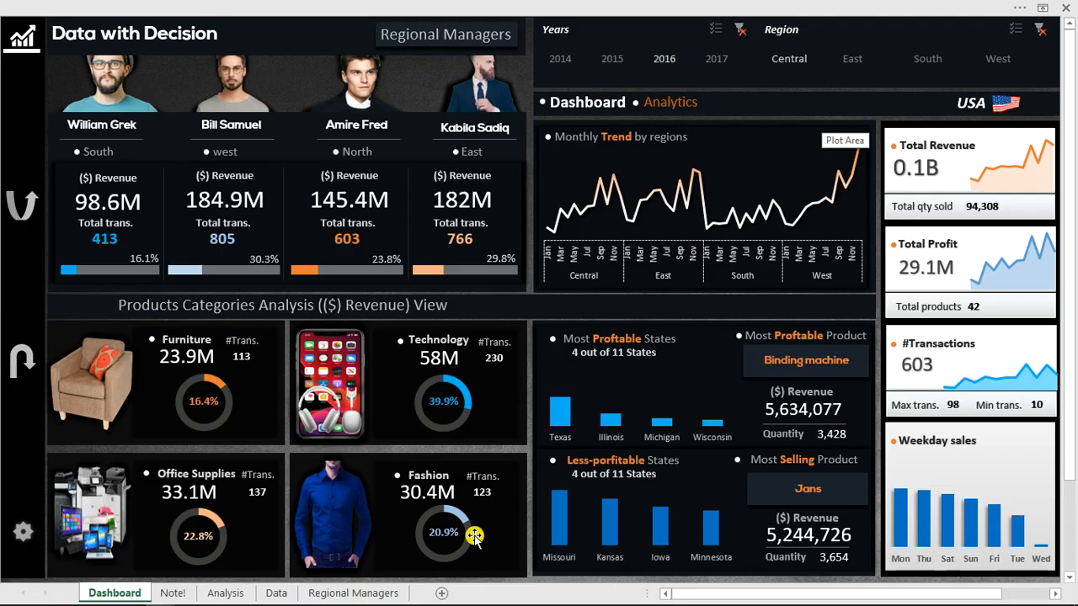
{"action": "left_click", "coordinate": [111, 521]}
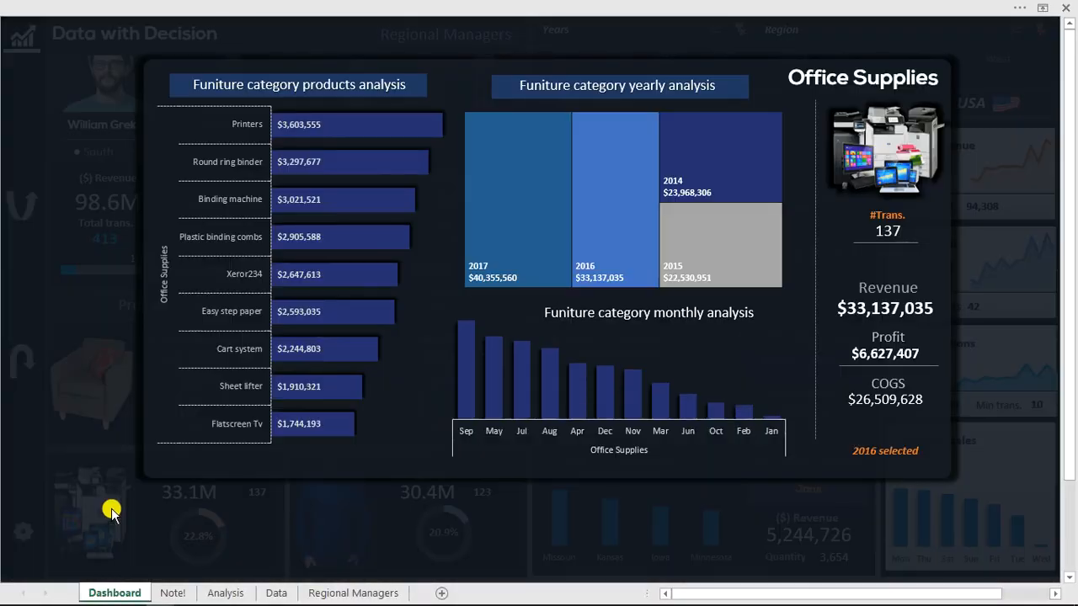
{"action": "left_click", "coordinate": [111, 512]}
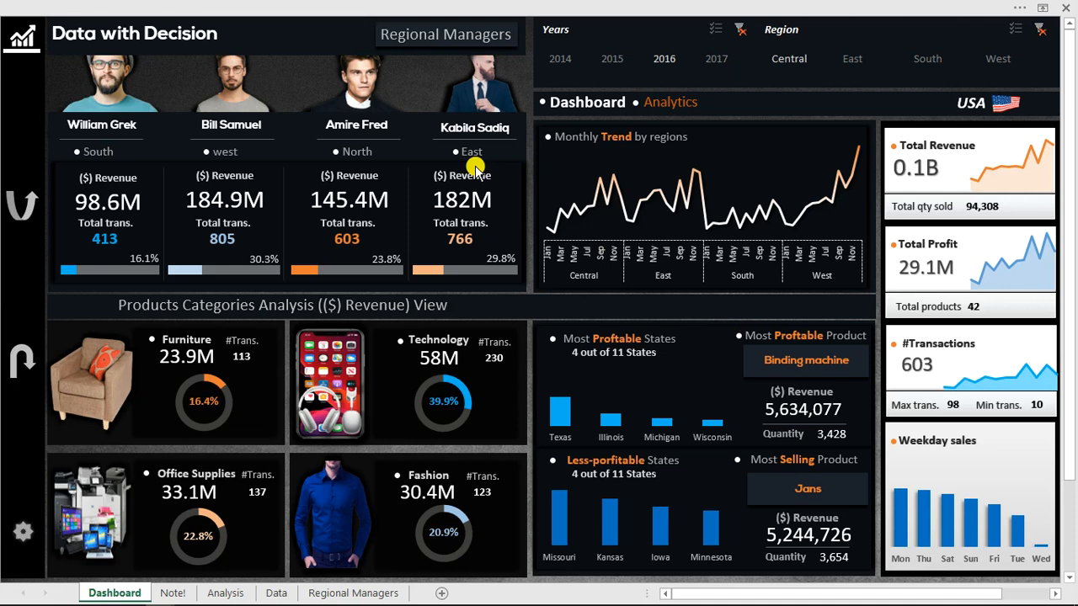
{"action": "left_click", "coordinate": [487, 99]}
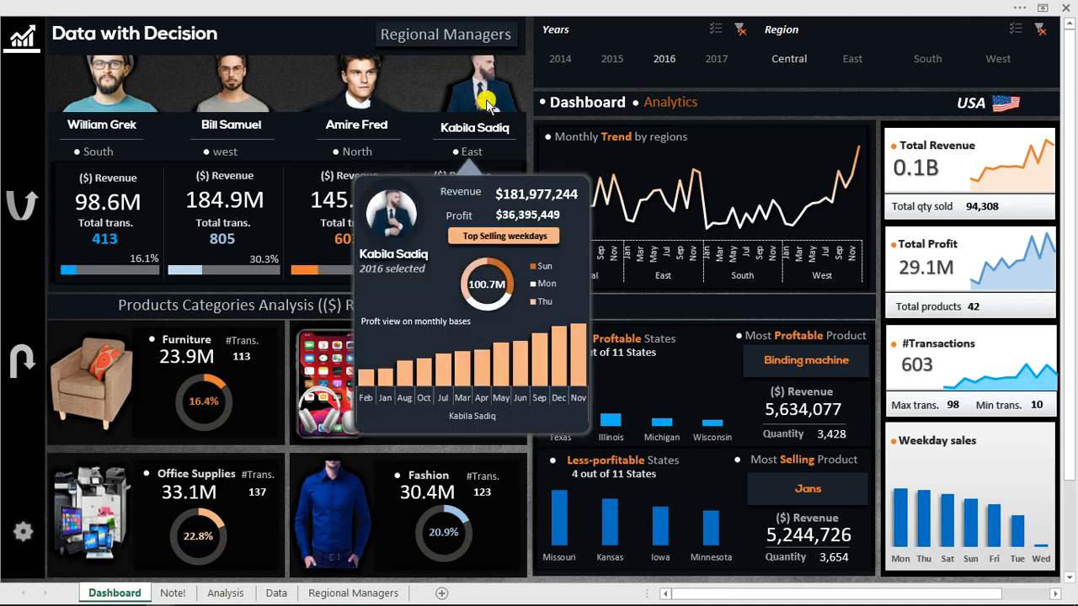
{"action": "left_click", "coordinate": [375, 93]}
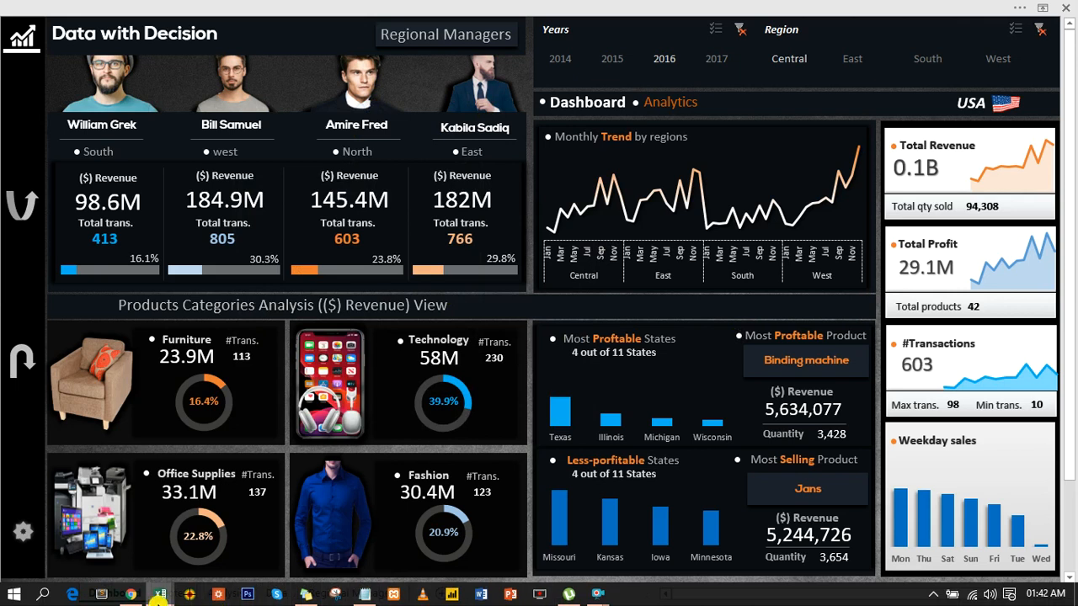
Switch to the Youtube lesson BUSINESS ANALYSIS workbook and examine the monthly revenue pivot table on the Analysis sheet and its source records on Data.
{"action": "mouse_move", "coordinate": [157, 596]}
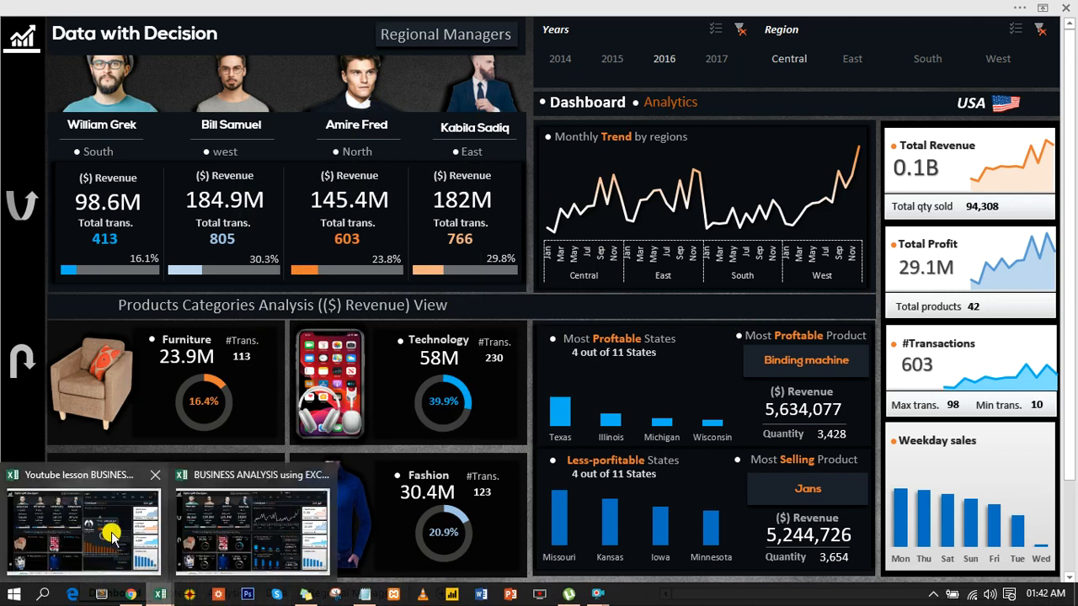
{"action": "left_click", "coordinate": [127, 563]}
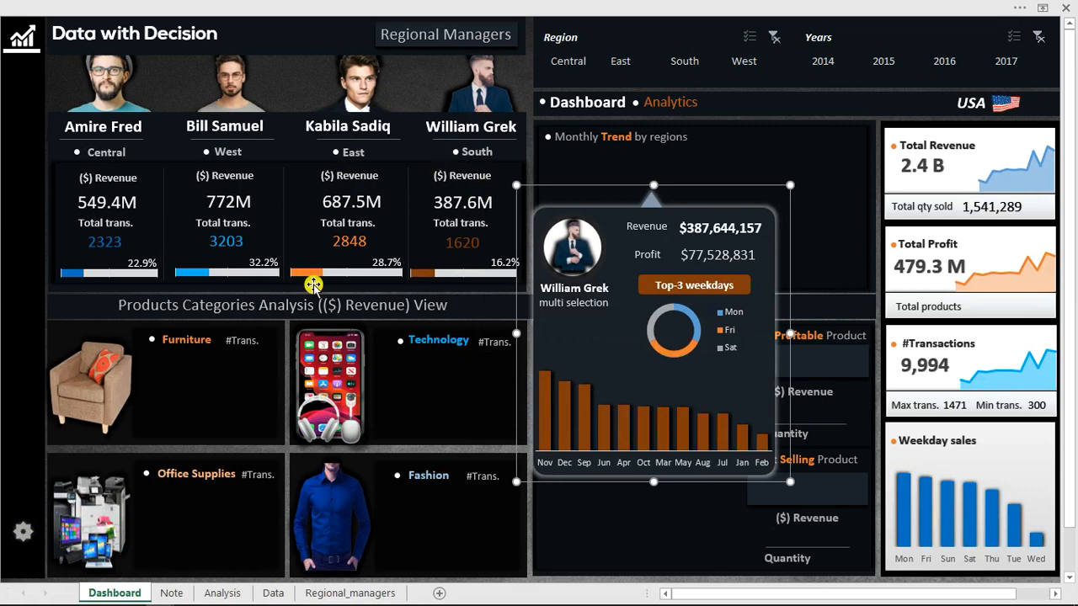
{"action": "left_click", "coordinate": [222, 590]}
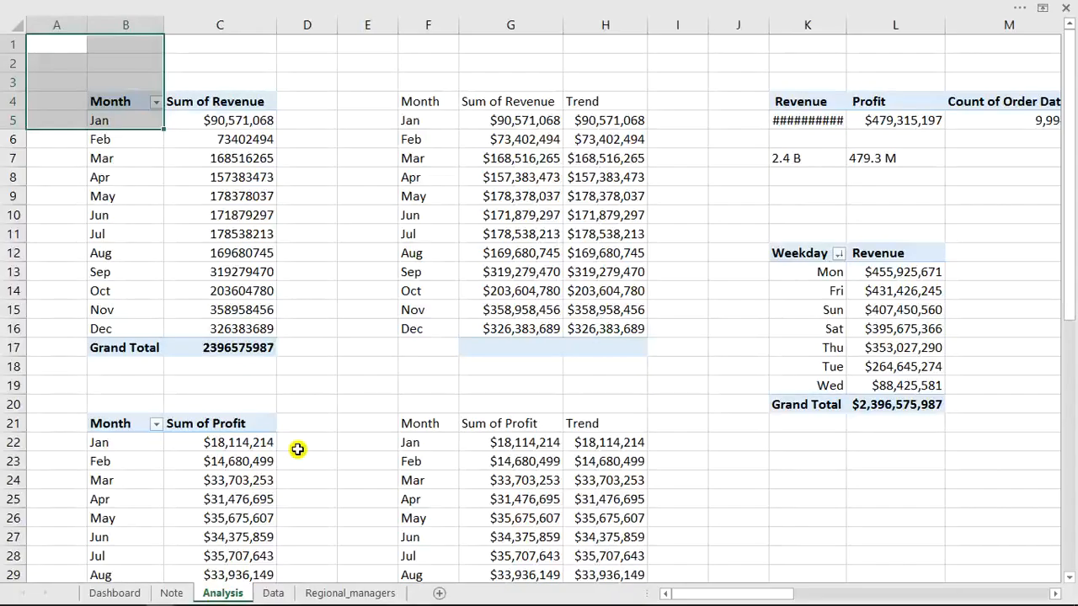
{"action": "left_click", "coordinate": [209, 155]}
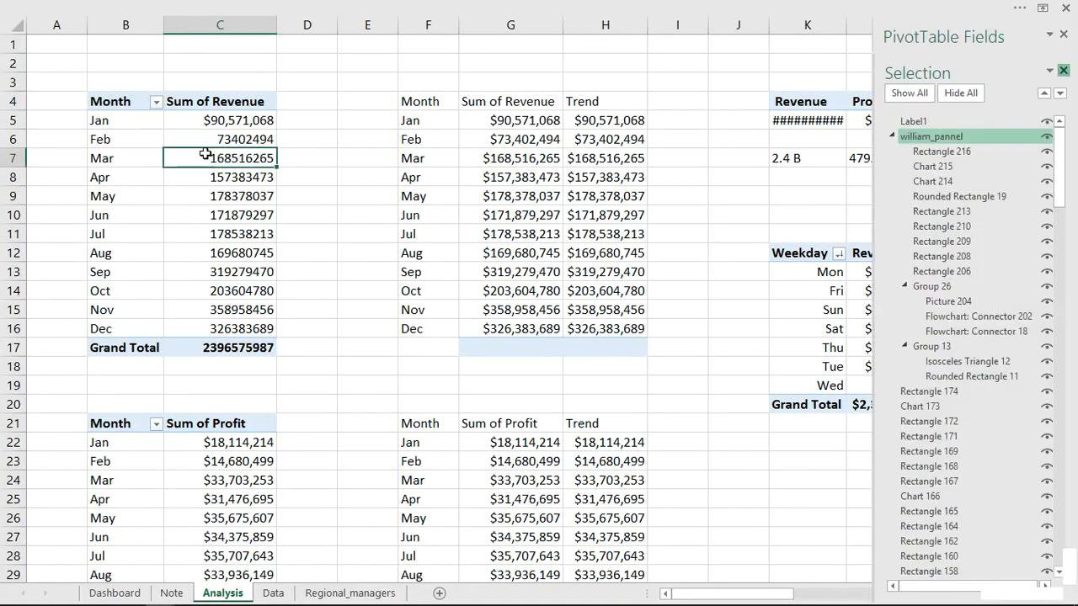
{"action": "left_click", "coordinate": [109, 101]}
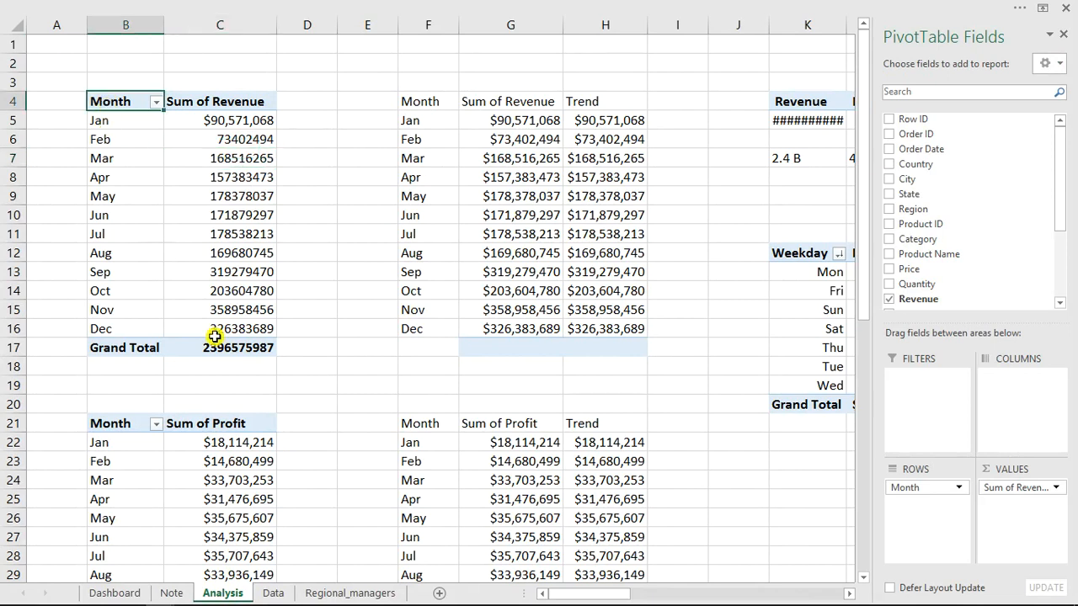
{"action": "left_click", "coordinate": [273, 593]}
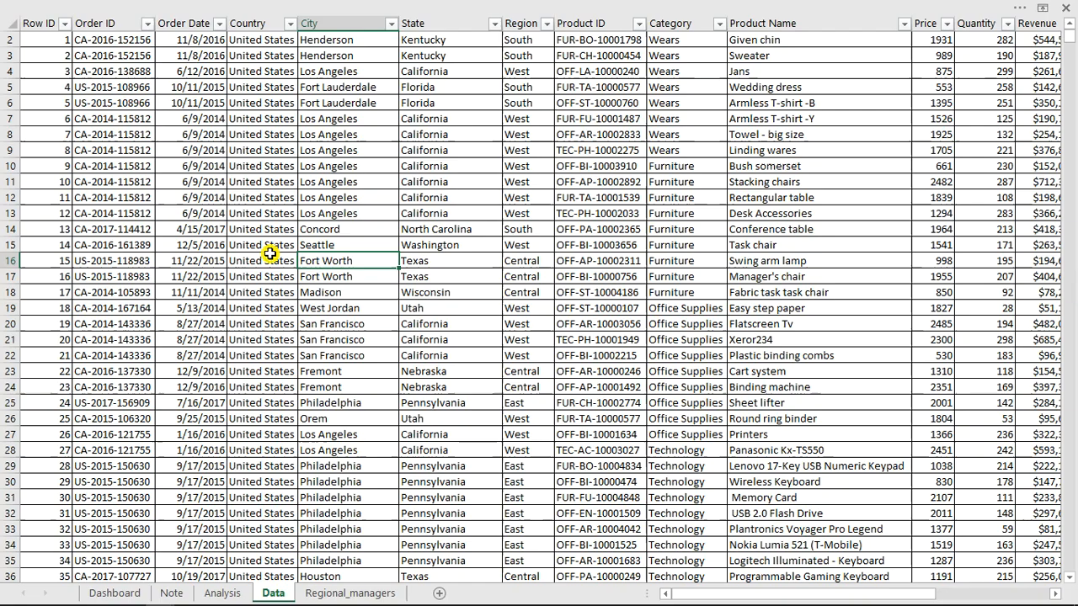
{"action": "left_click", "coordinate": [382, 196]}
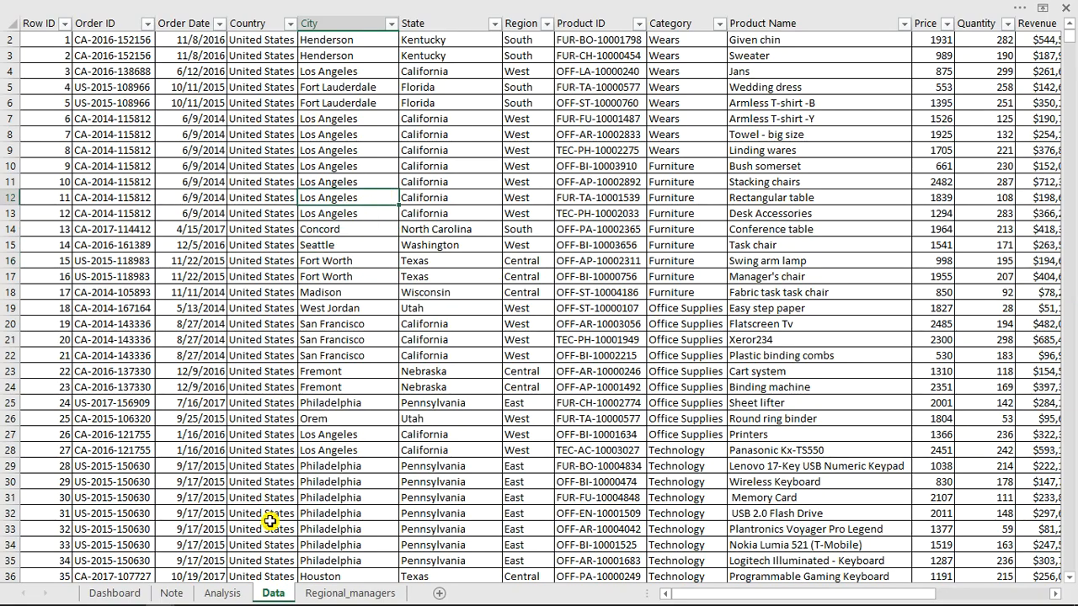
{"action": "left_click", "coordinate": [221, 593]}
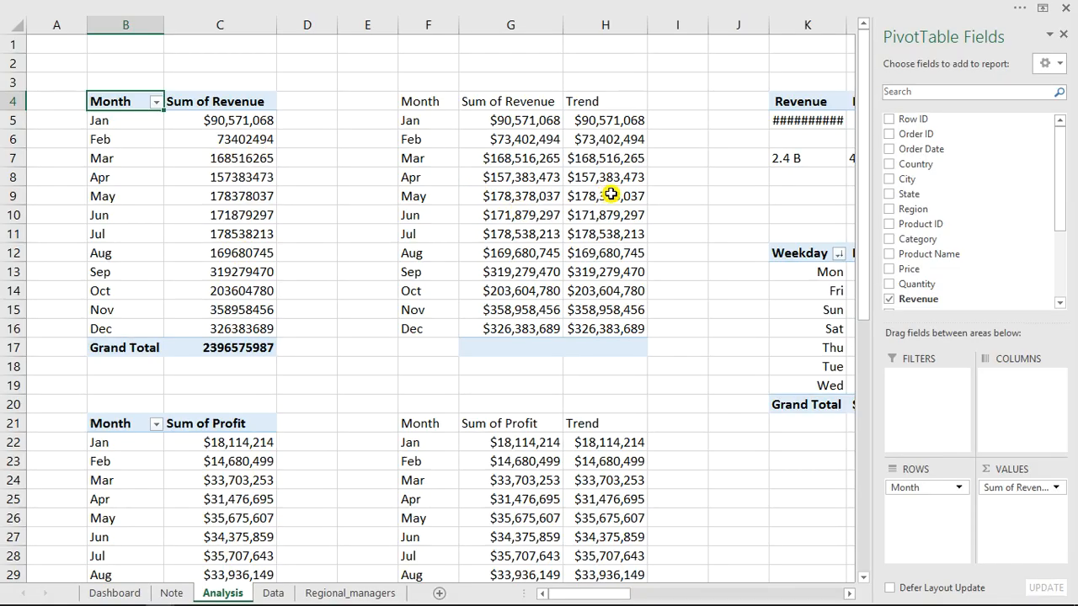
On the Dashboard sheet, move the manager detail panel so its pointer sits just below the South manager's name.
{"action": "left_click", "coordinate": [133, 591]}
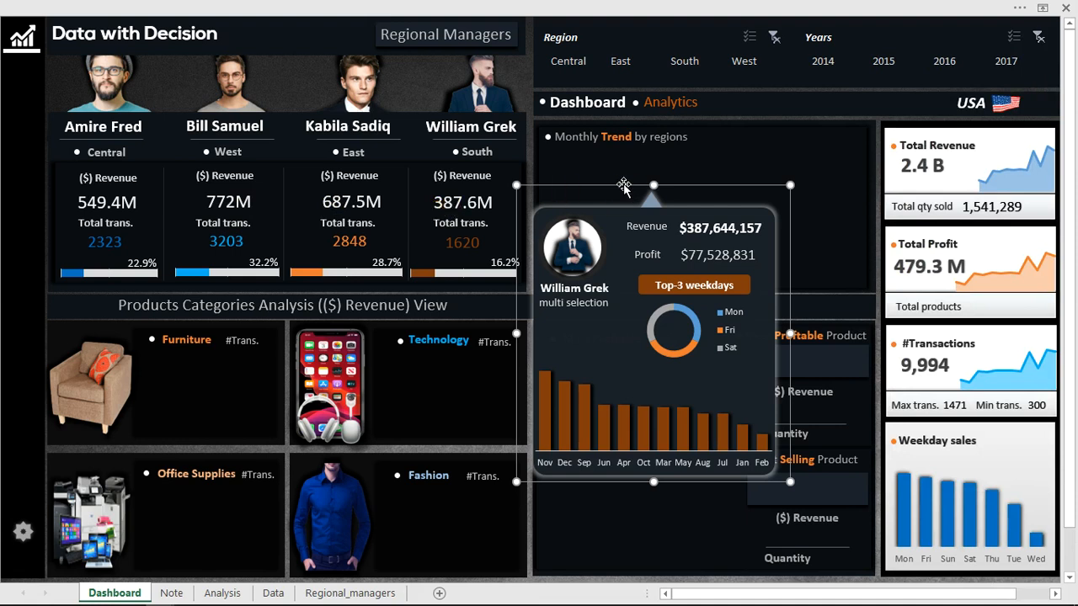
{"action": "left_click_drag", "start_coordinate": [695, 153], "coordinate": [645, 195]}
{"action": "left_click_drag", "start_coordinate": [439, 172], "coordinate": [449, 149]}
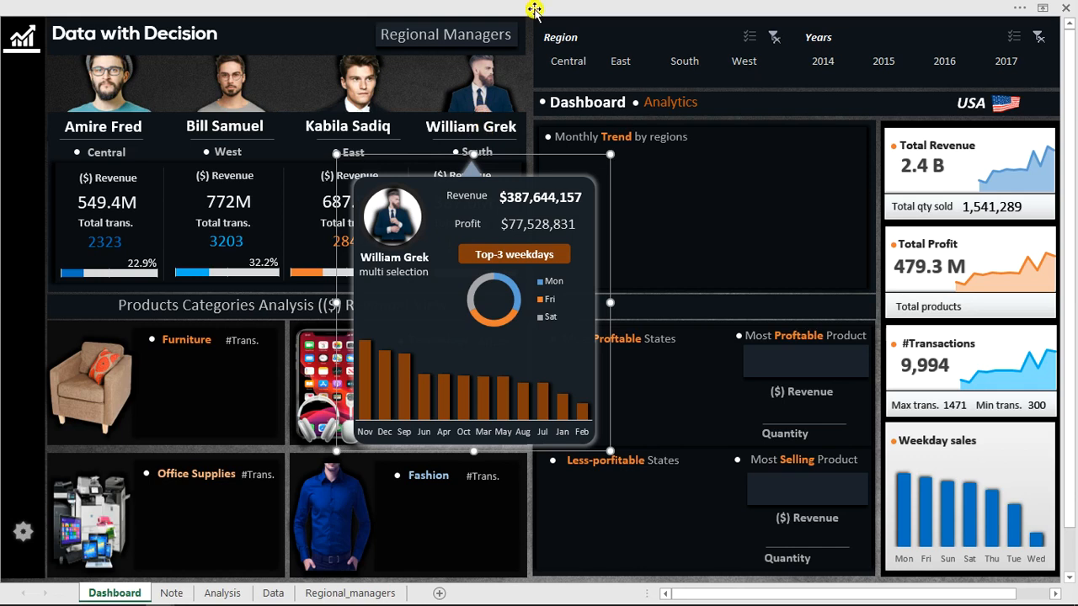
Display the Selection pane and toggle the South manager's panel group between hidden and visible several times.
{"action": "left_click", "coordinate": [562, 7]}
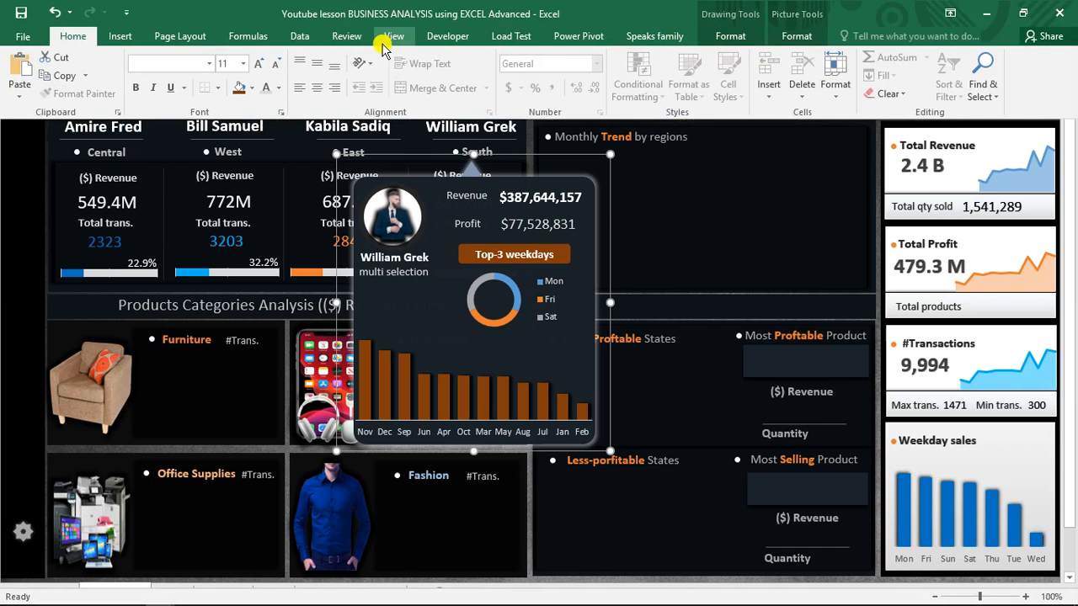
{"action": "left_click", "coordinate": [181, 38]}
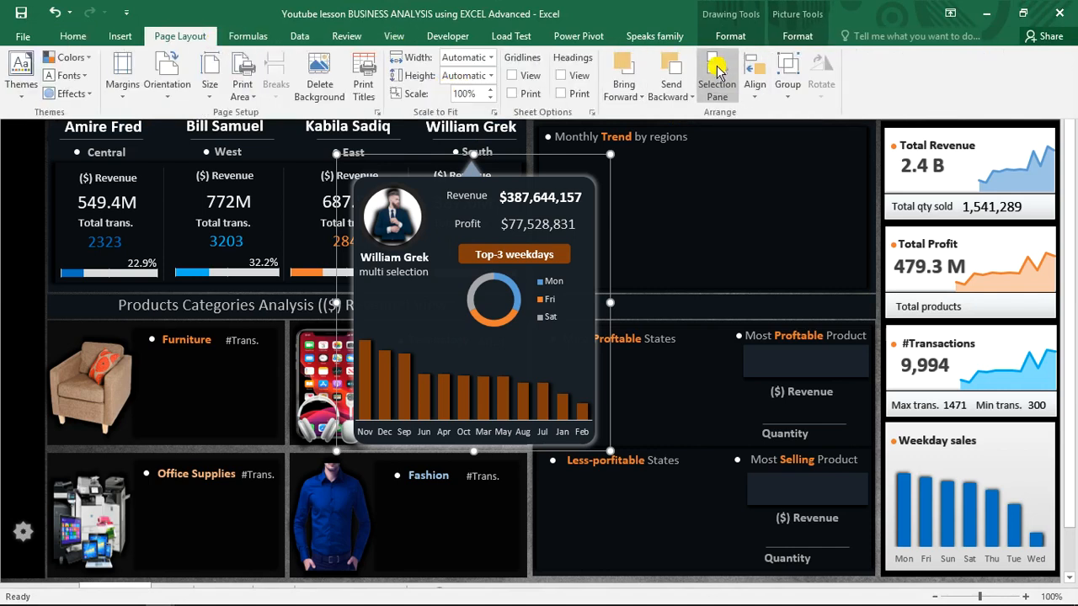
{"action": "left_click", "coordinate": [717, 85]}
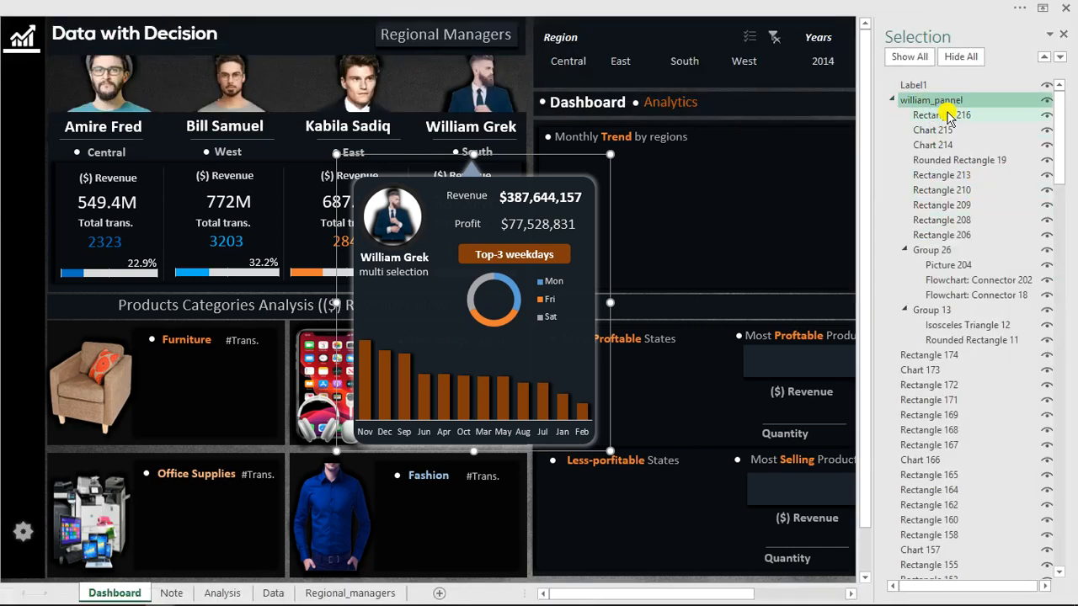
{"action": "left_click", "coordinate": [1046, 101]}
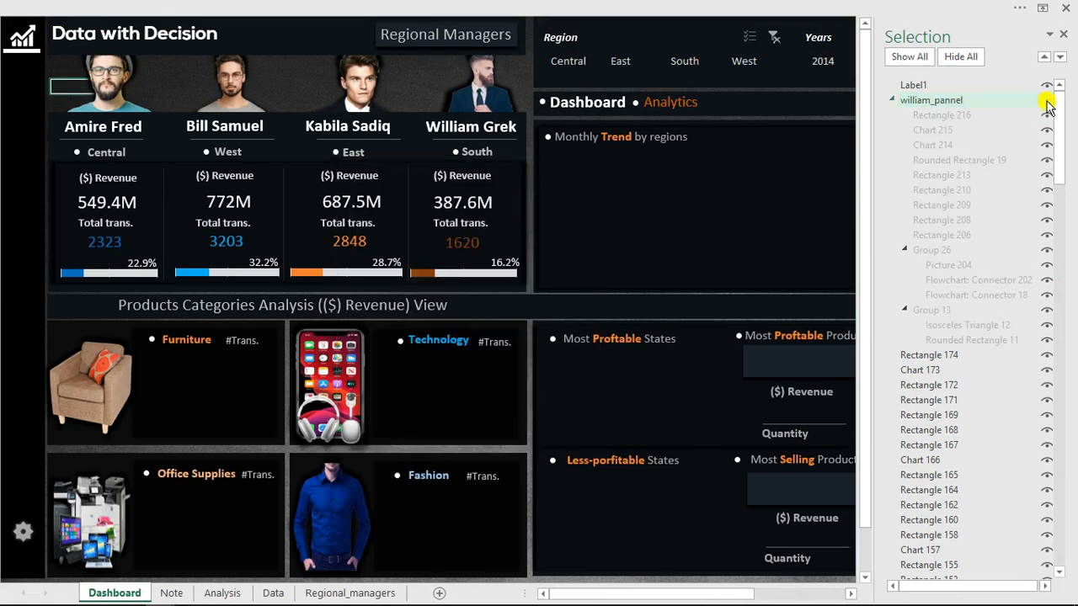
{"action": "left_click", "coordinate": [1047, 103]}
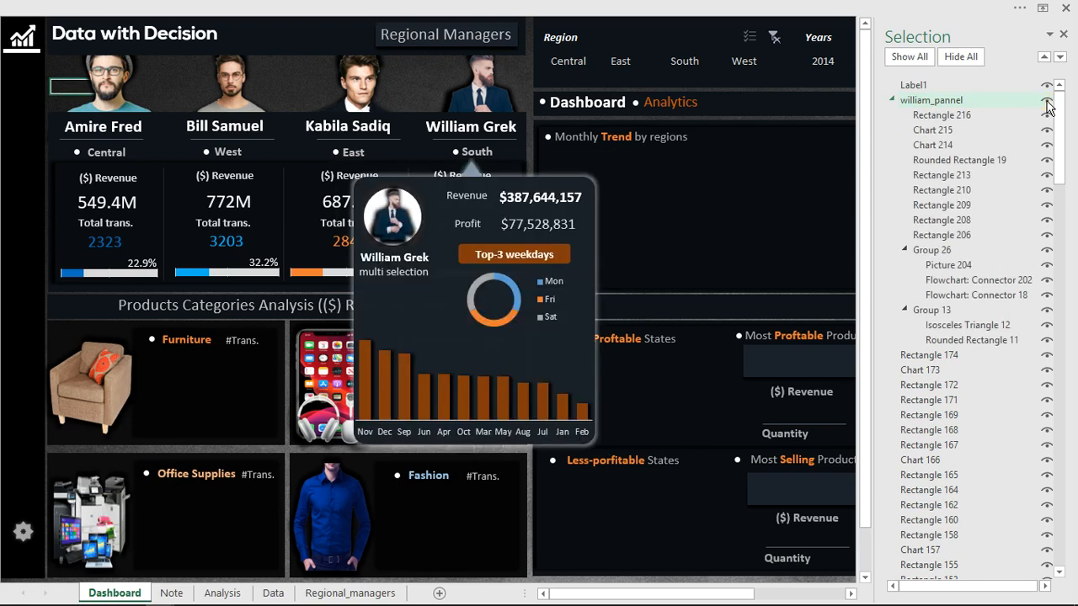
{"action": "left_click", "coordinate": [1047, 102]}
{"action": "left_click", "coordinate": [1047, 102]}
{"action": "left_click", "coordinate": [1047, 102]}
{"action": "left_click", "coordinate": [1046, 102]}
Highlight the South manager's panel group name, toggle the group's visibility once more, and close the Selection pane.
{"action": "left_click", "coordinate": [987, 101]}
{"action": "left_click", "coordinate": [963, 100]}
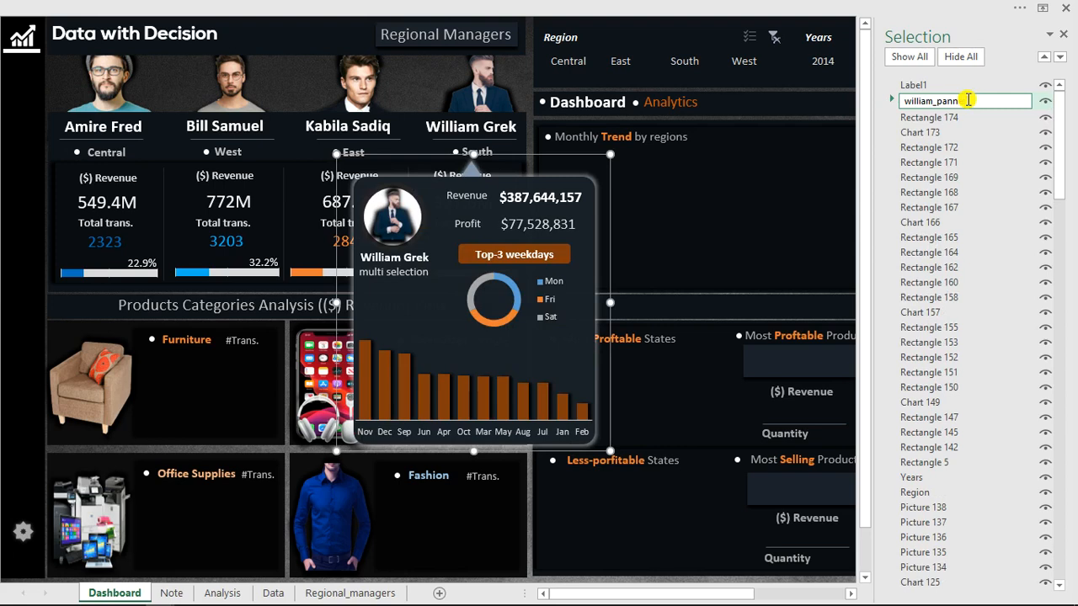
{"action": "double_click", "coordinate": [969, 100]}
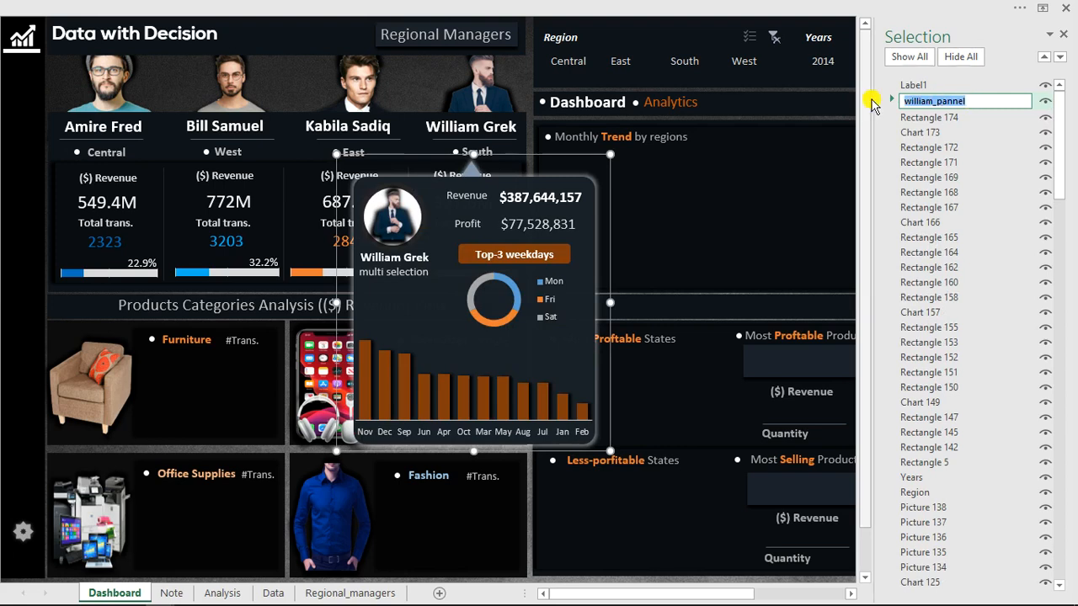
{"action": "left_click", "coordinate": [1042, 100]}
{"action": "left_click", "coordinate": [1044, 101]}
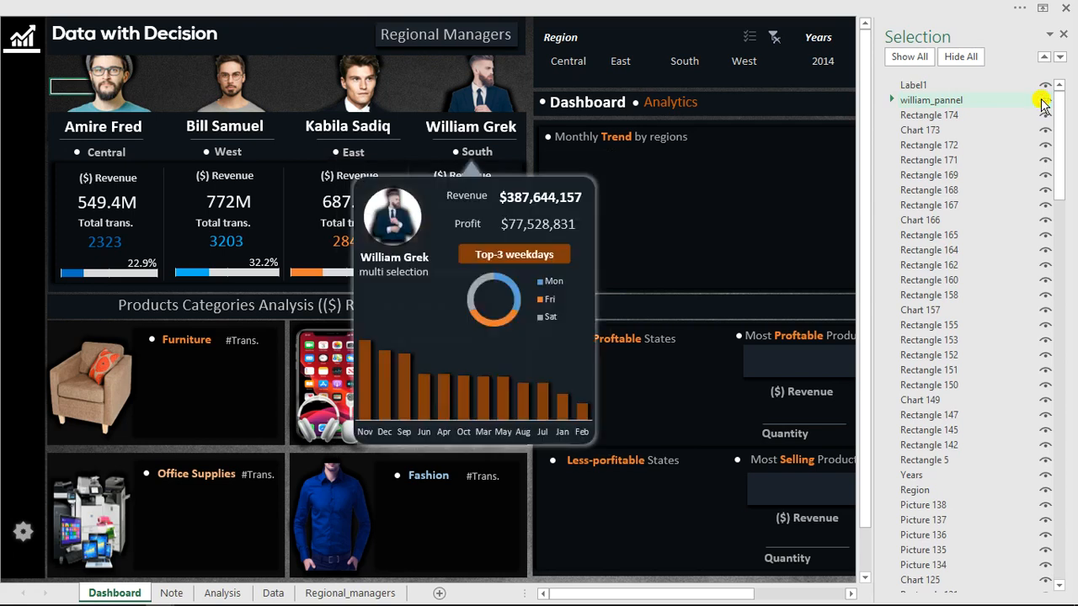
{"action": "left_click", "coordinate": [1065, 39]}
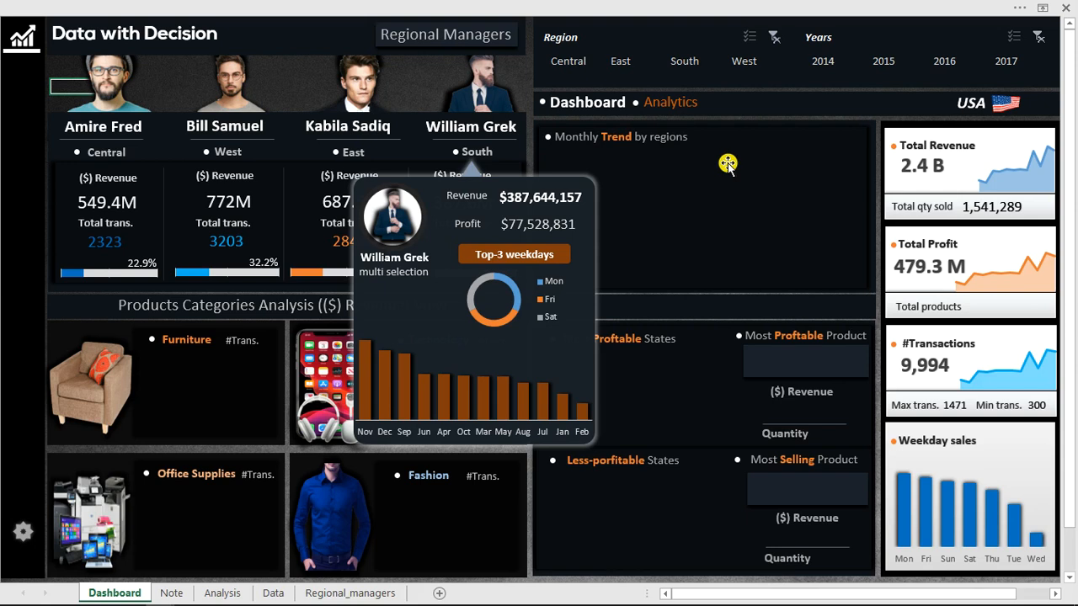
Open the Customize Ribbon options to view the list of main tabs.
{"action": "left_click", "coordinate": [508, 5]}
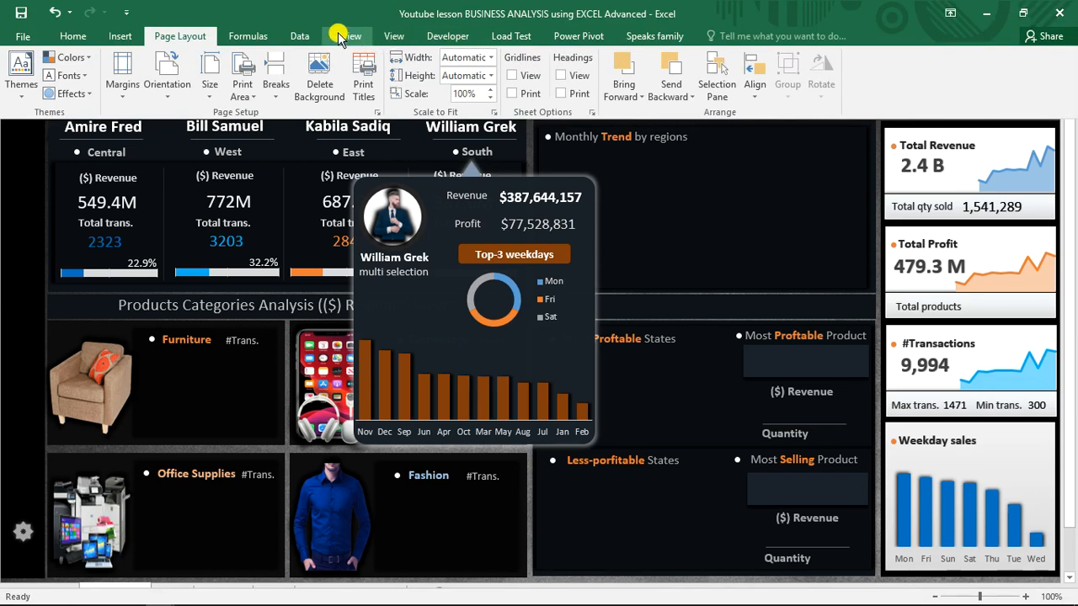
{"action": "right_click", "coordinate": [290, 36]}
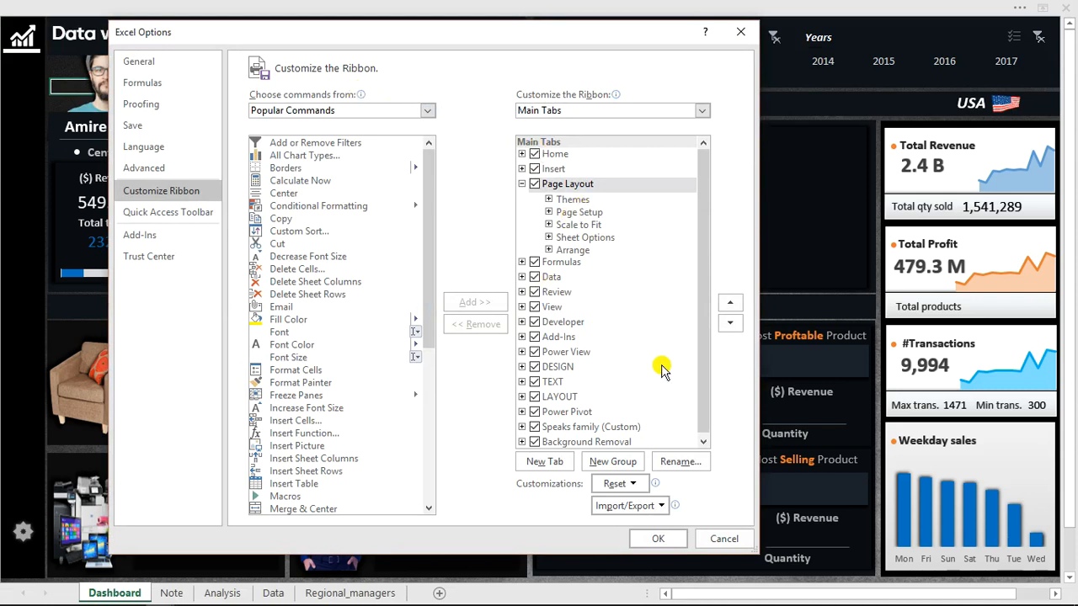
Check that the Developer tab is enabled in the main tabs list, and close the options without saving.
{"action": "left_click_drag", "start_coordinate": [709, 269], "coordinate": [706, 312]}
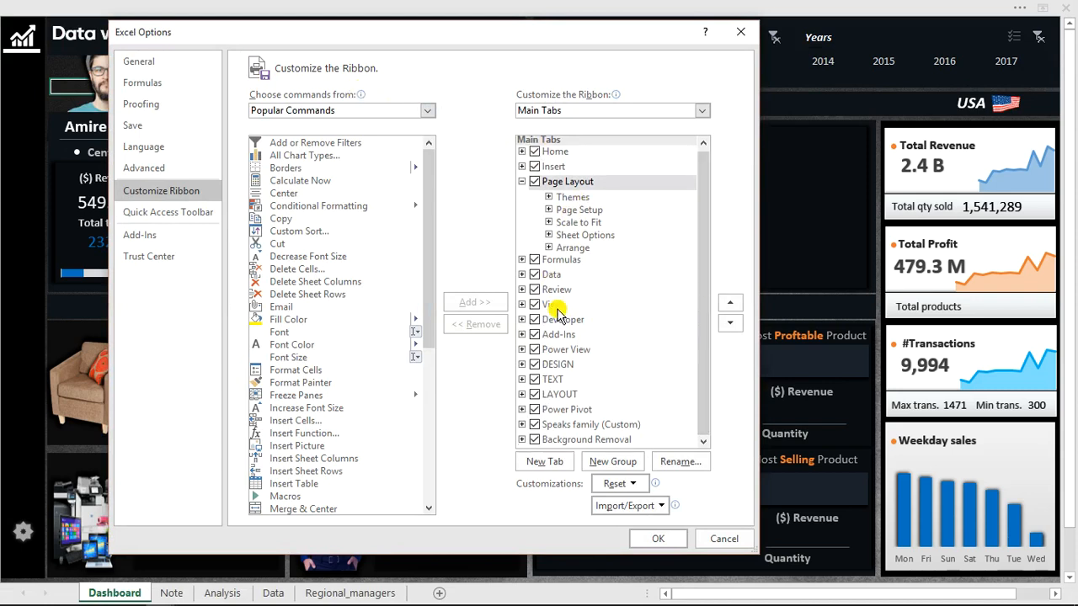
{"action": "left_click", "coordinate": [539, 321]}
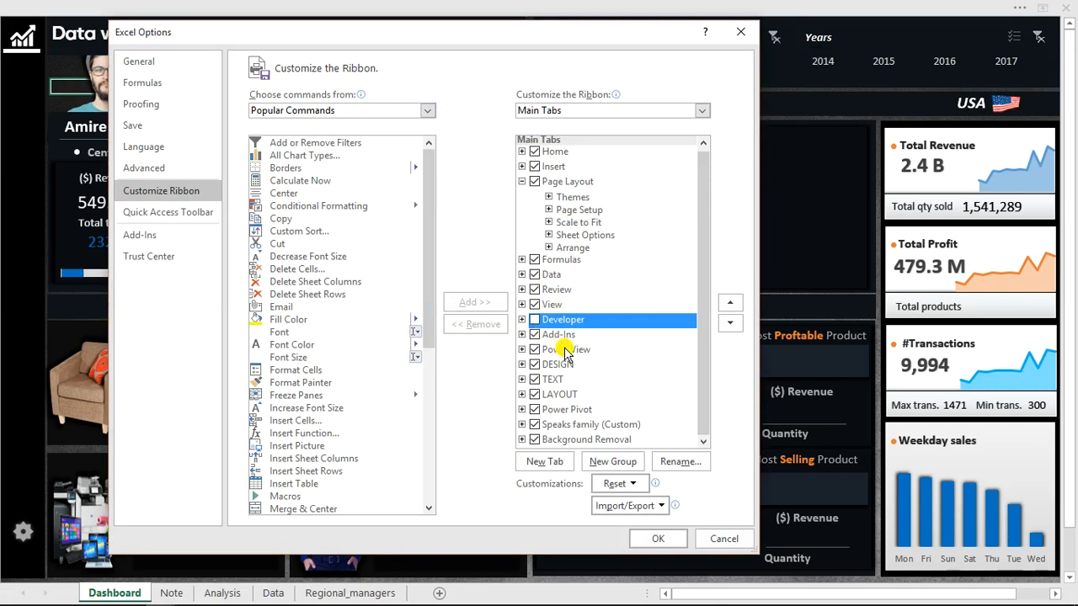
{"action": "left_click", "coordinate": [712, 539]}
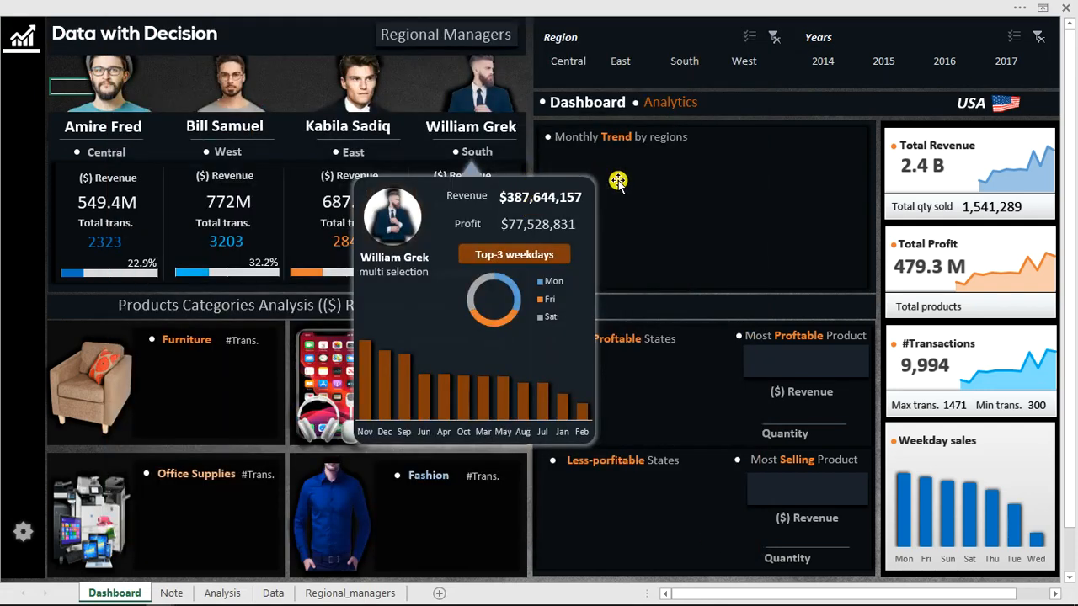
Insert an ActiveX label about 97 wide and 56 high, covering the South manager's photo.
{"action": "left_click", "coordinate": [478, 5]}
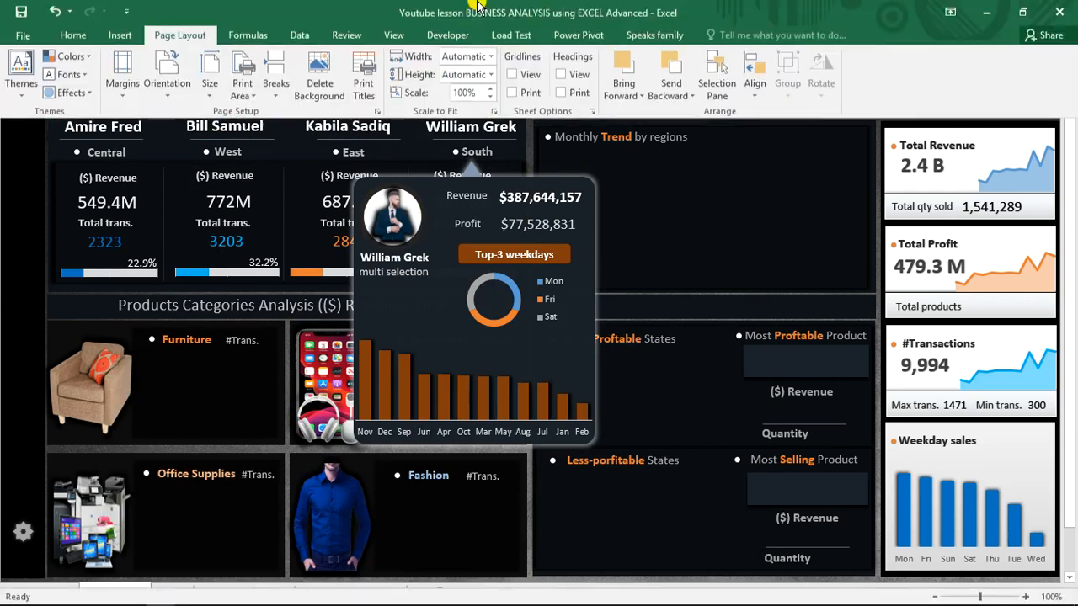
{"action": "left_click", "coordinate": [704, 221]}
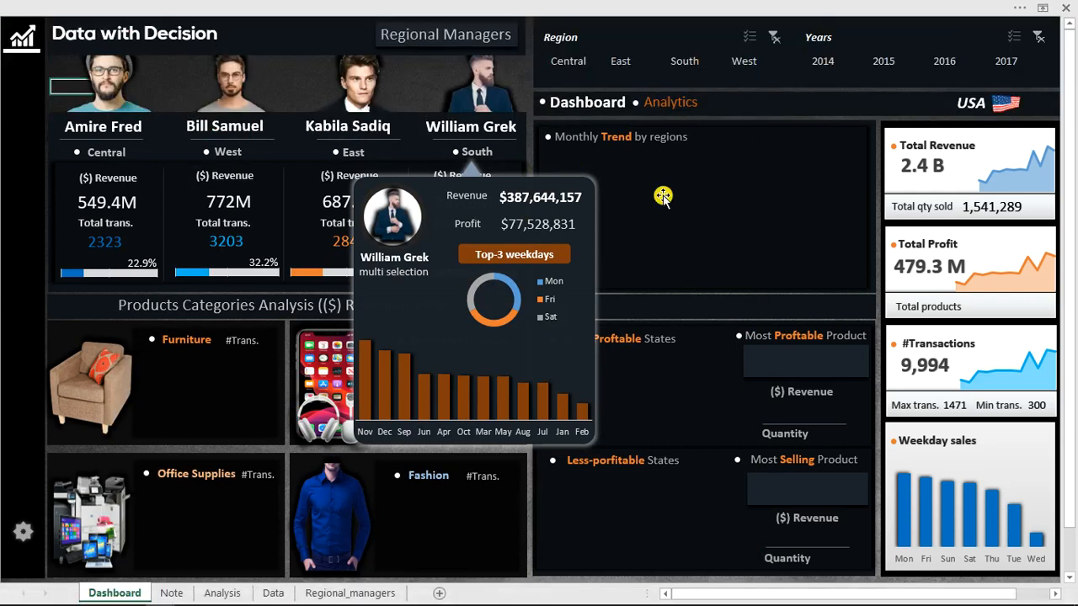
{"action": "left_click", "coordinate": [484, 6]}
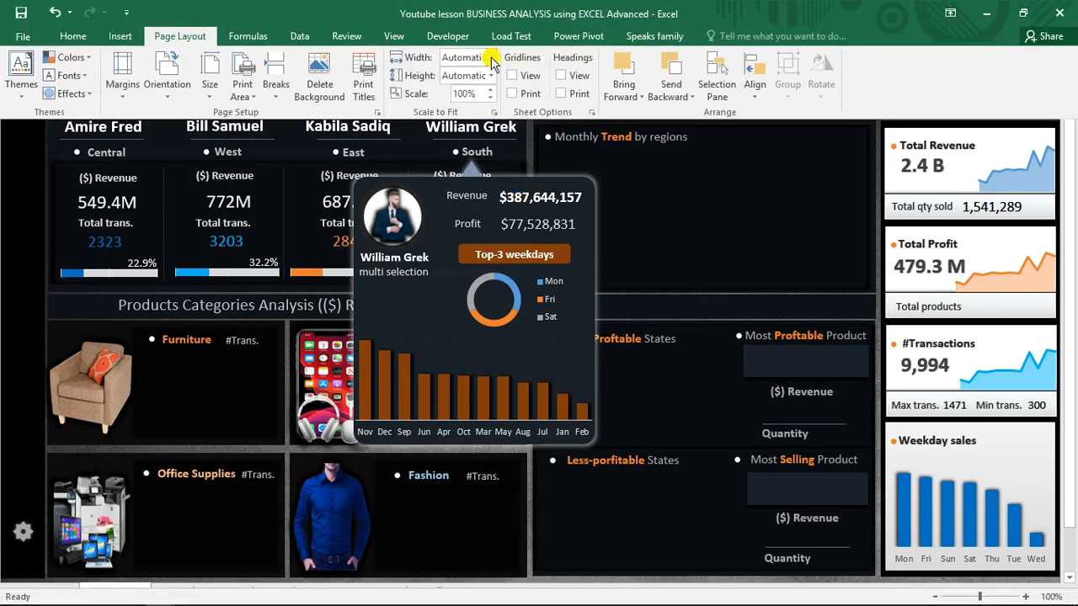
{"action": "left_click", "coordinate": [447, 36]}
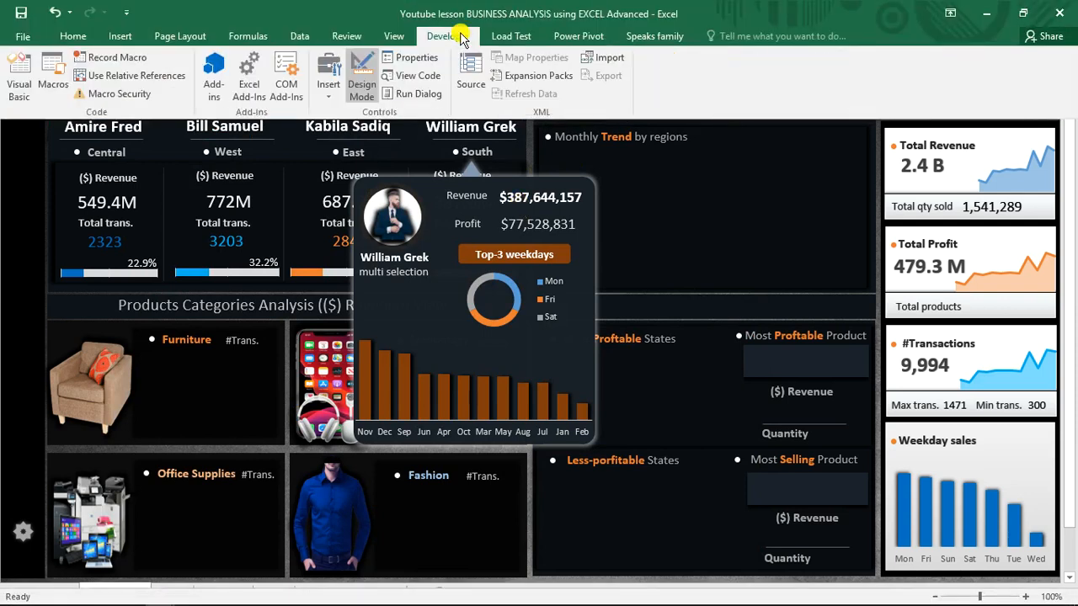
{"action": "left_click", "coordinate": [330, 78]}
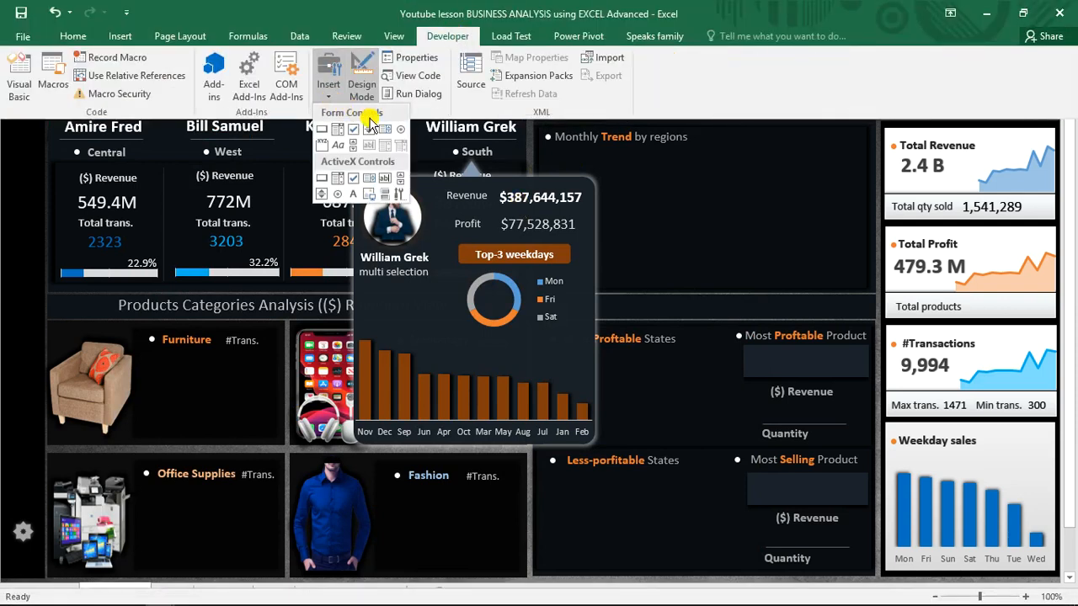
{"action": "left_click", "coordinate": [354, 193]}
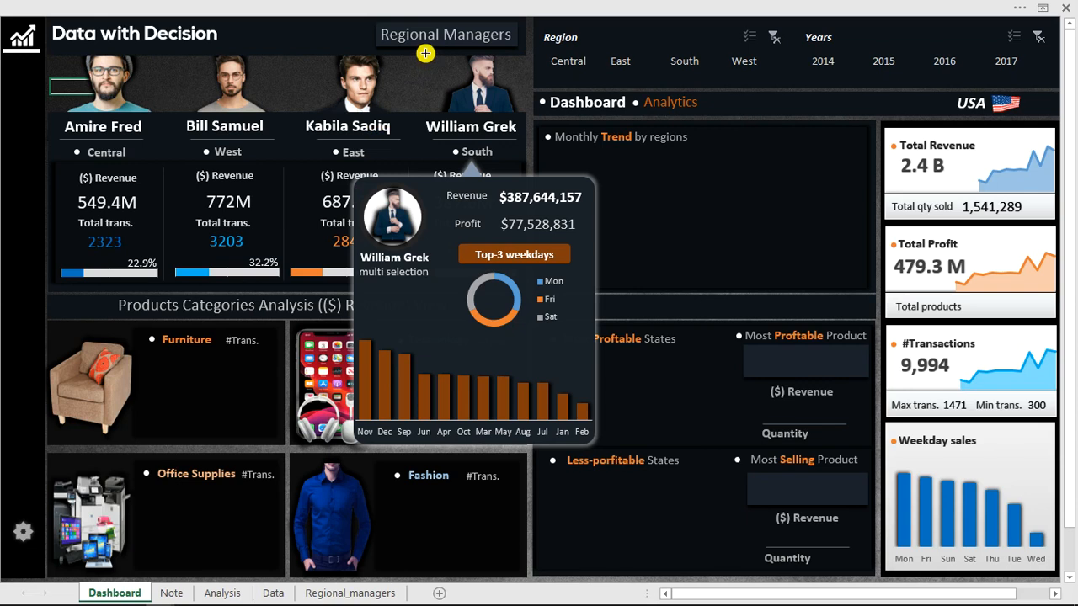
{"action": "left_click_drag", "start_coordinate": [426, 54], "coordinate": [527, 114]}
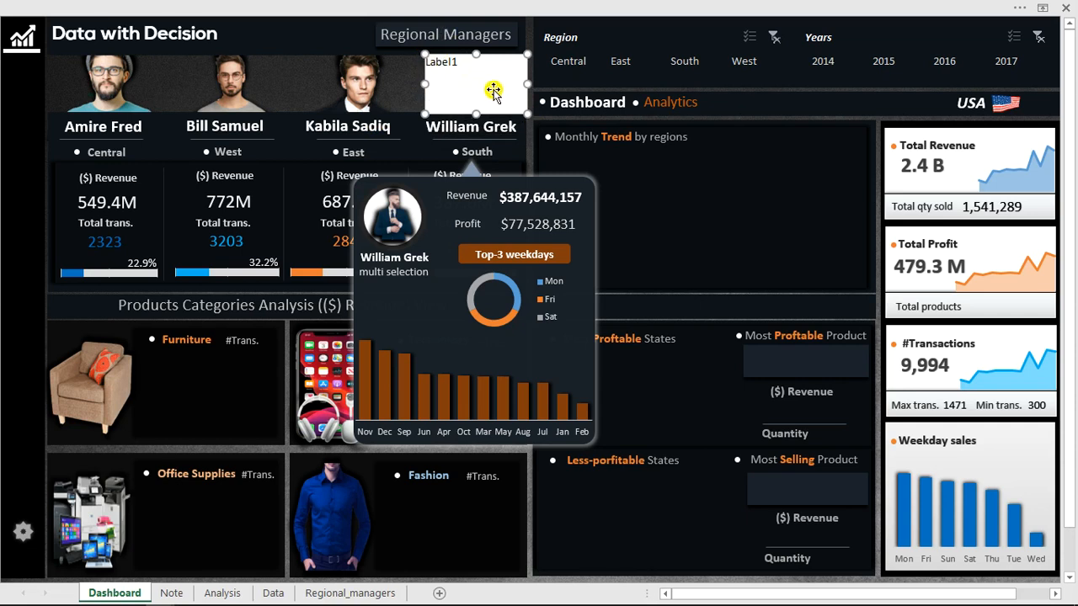
Display the properties of the new label over the South manager's photo and clear its caption.
{"action": "left_click", "coordinate": [464, 5]}
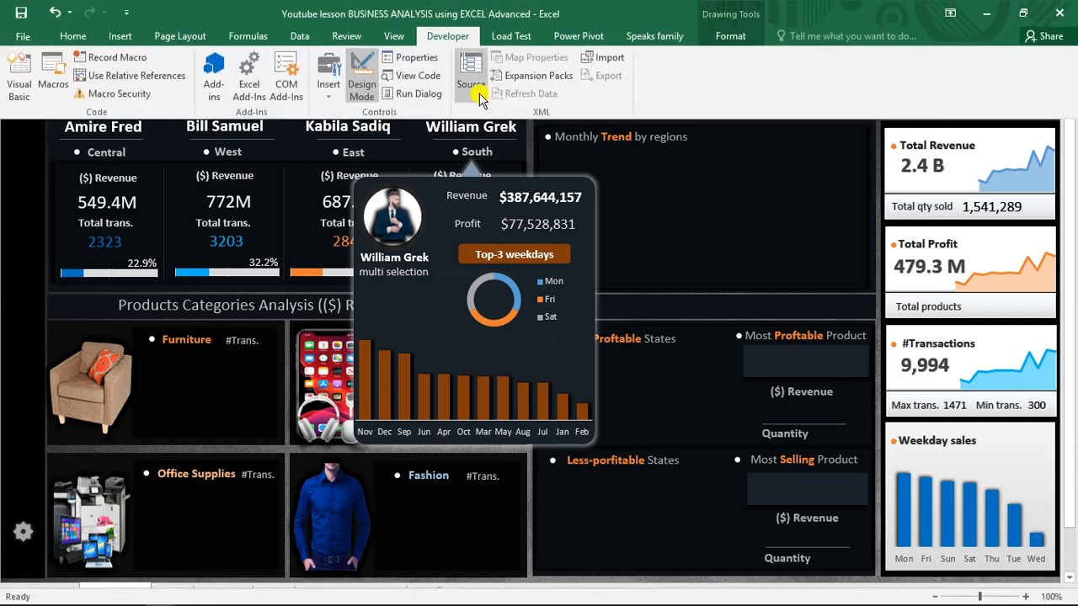
{"action": "left_click", "coordinate": [416, 57]}
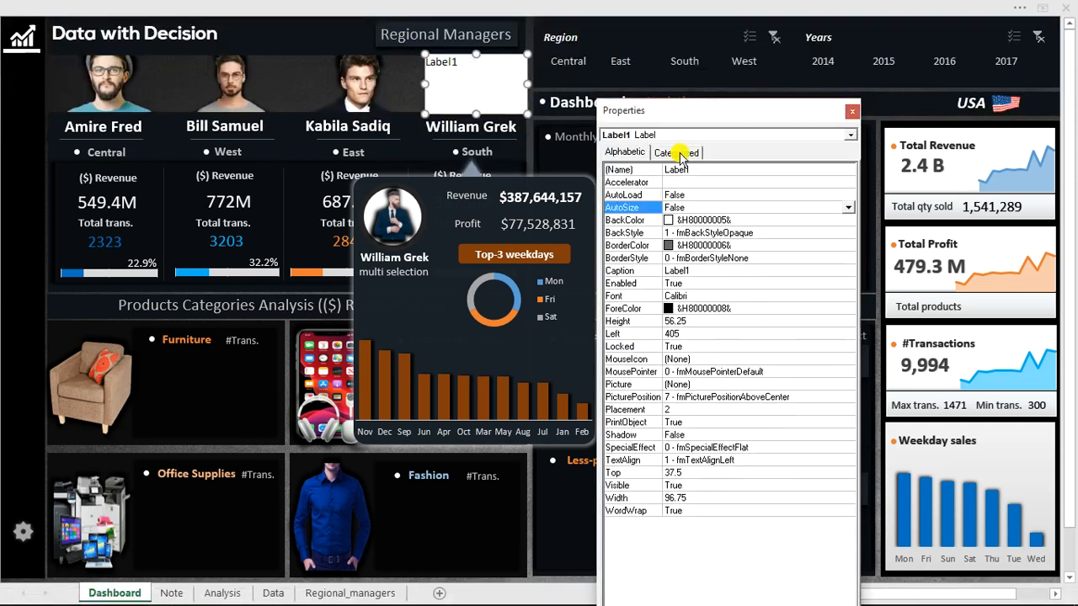
{"action": "left_click", "coordinate": [699, 271]}
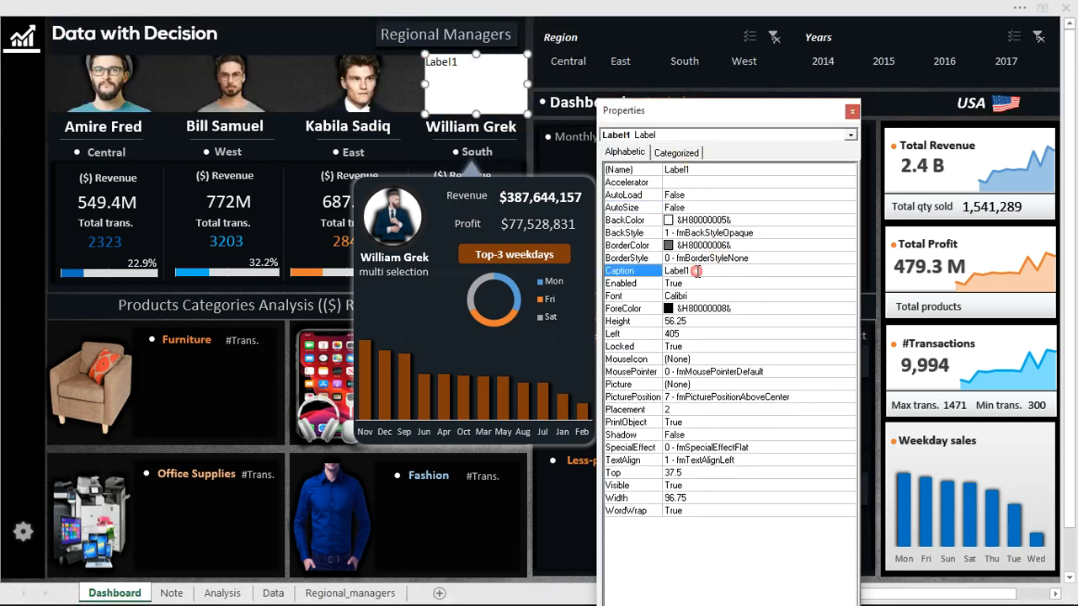
{"action": "double_click", "coordinate": [696, 271]}
{"action": "key", "text": "BackSpace"}
Set the label's BackStyle to 0 - fmBackStyleTransparent, switching briefly to 1 - fmBackStyleOpaque for comparison.
{"action": "left_click", "coordinate": [695, 232]}
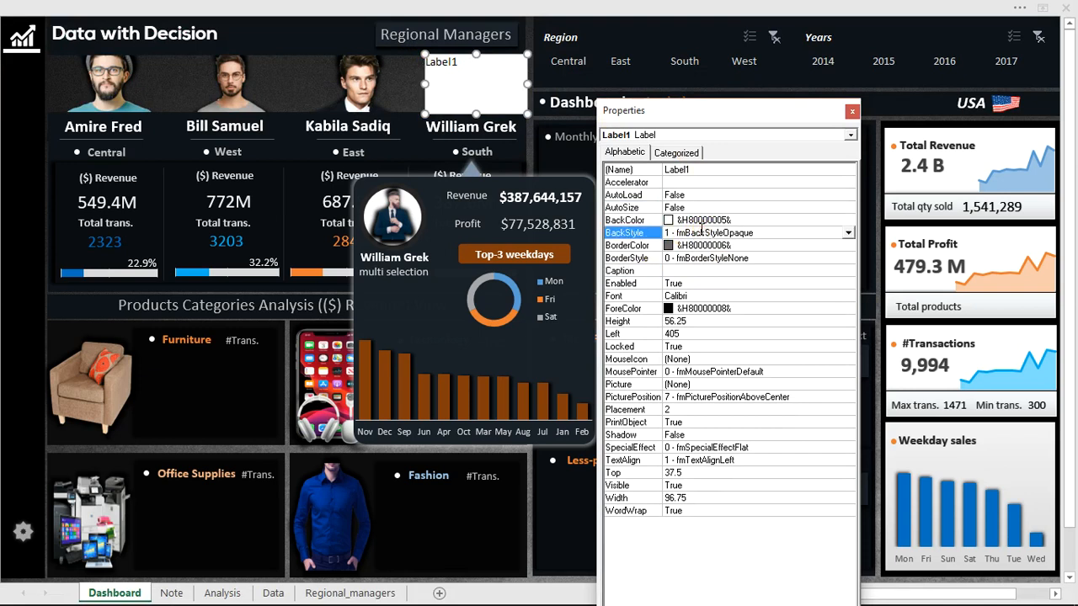
{"action": "left_click", "coordinate": [847, 232]}
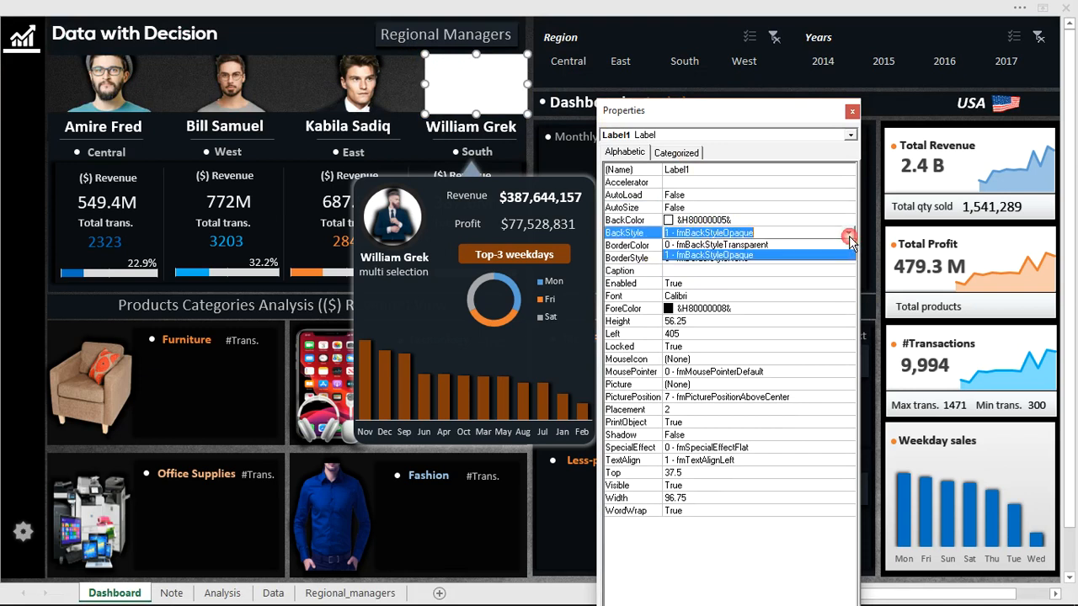
{"action": "left_click", "coordinate": [773, 244]}
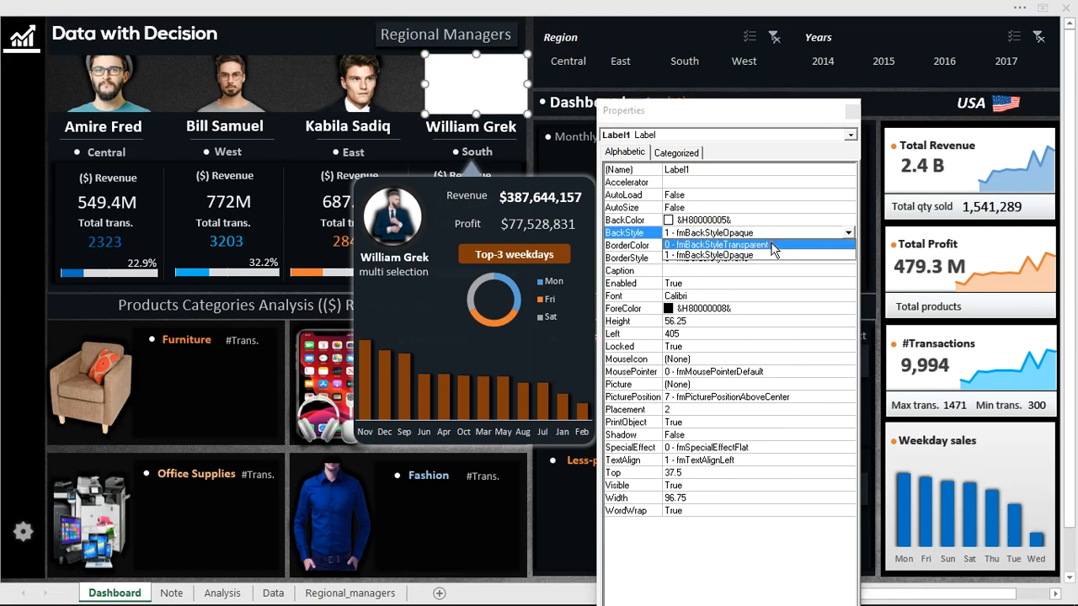
{"action": "left_click", "coordinate": [848, 232]}
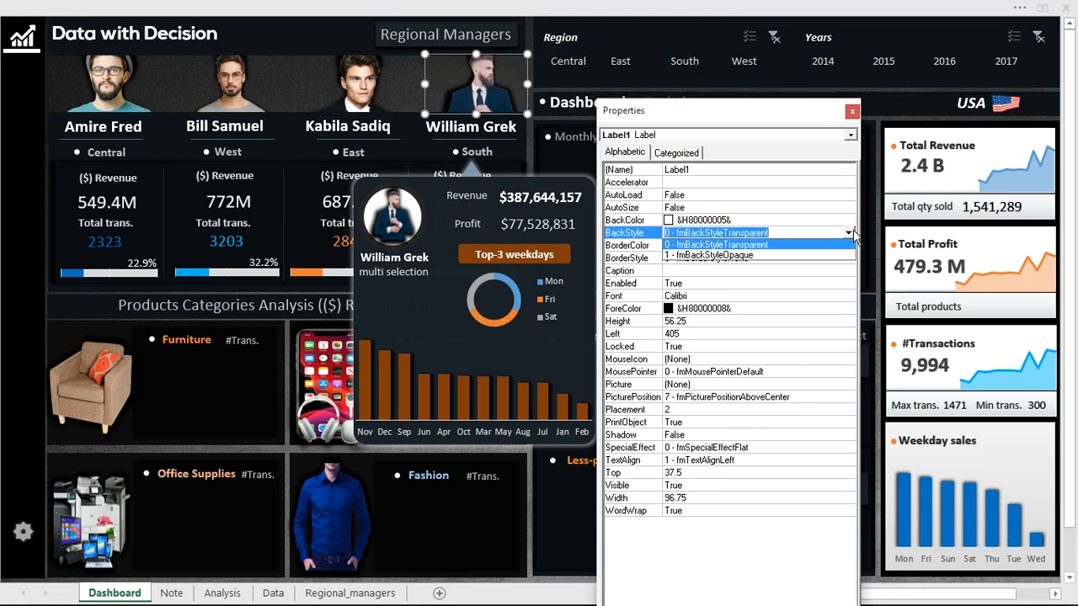
{"action": "left_click", "coordinate": [794, 255]}
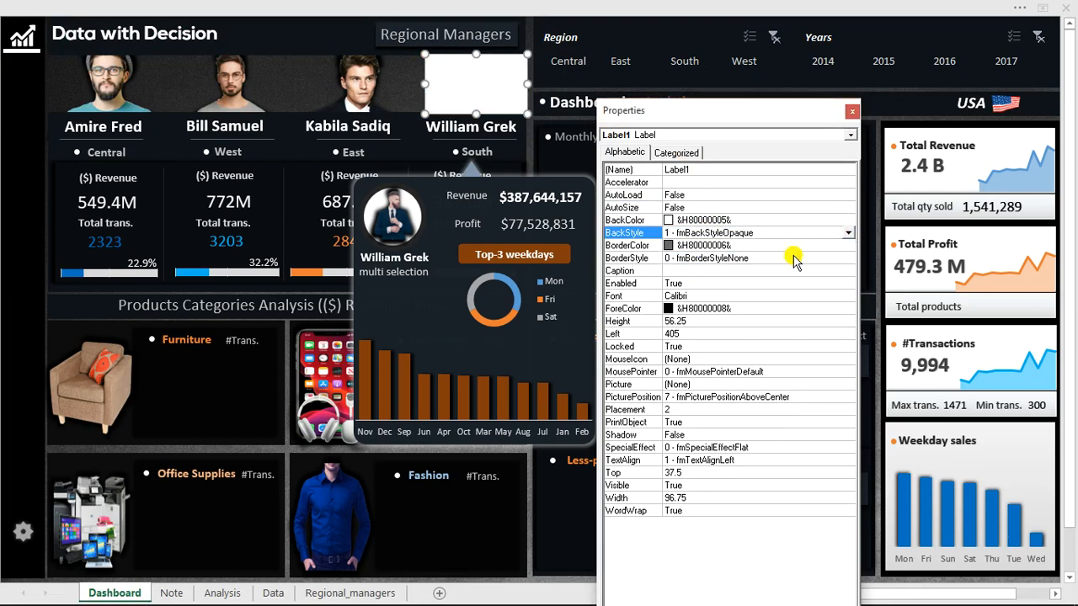
{"action": "double_click", "coordinate": [731, 232]}
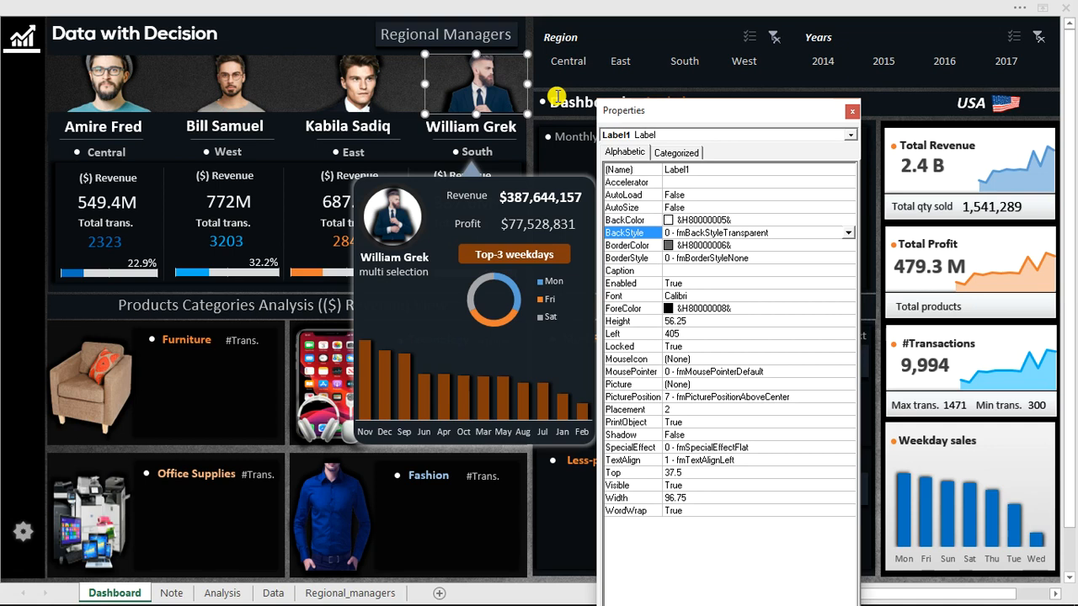
Open the Visual Basic editor and insert a new module into the Youtube lesson BUSINESS ANALYSIS workbook's project.
{"action": "left_click", "coordinate": [413, 8]}
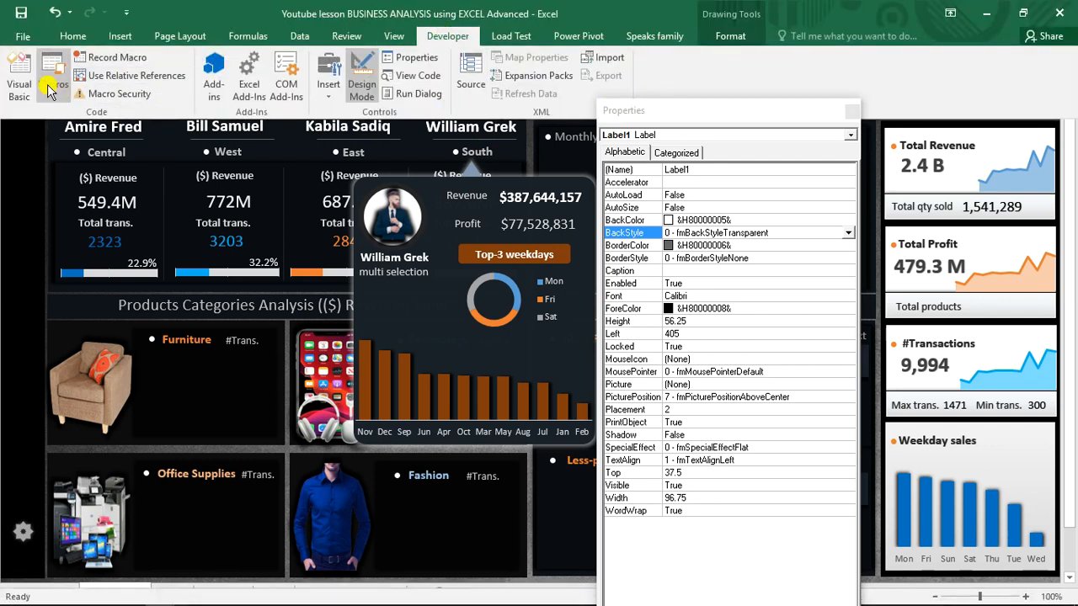
{"action": "left_click", "coordinate": [22, 80]}
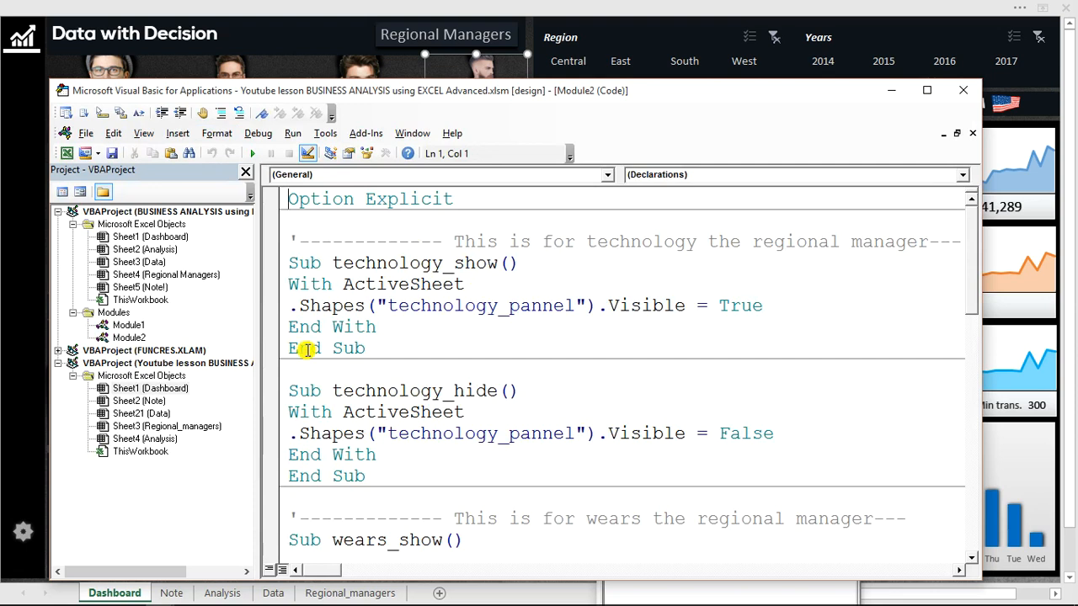
{"action": "left_click", "coordinate": [153, 454]}
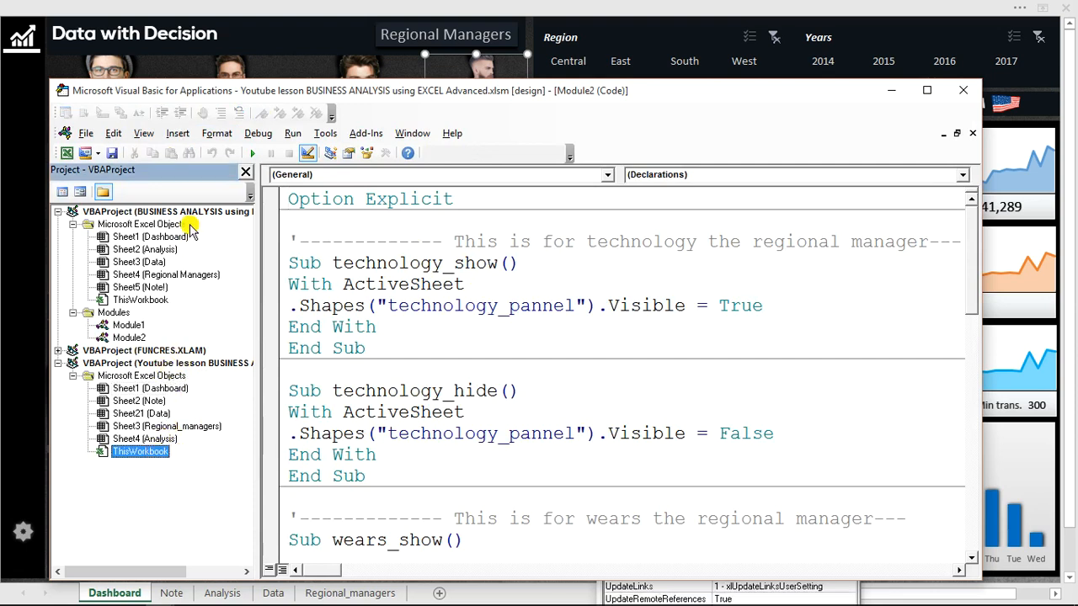
{"action": "right_click", "coordinate": [153, 455]}
{"action": "mouse_move", "coordinate": [278, 334]}
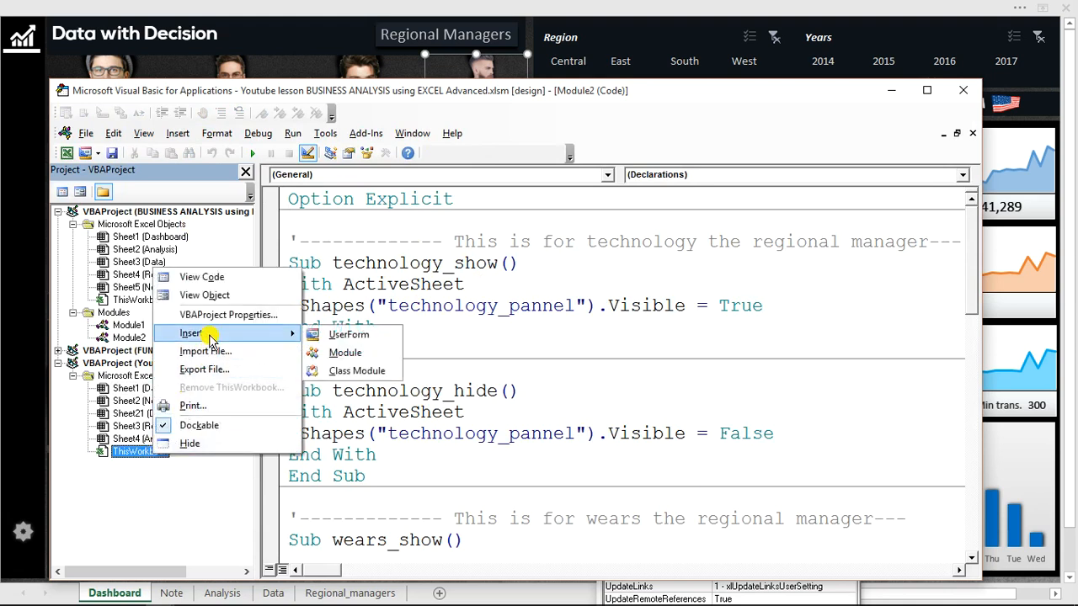
{"action": "left_click", "coordinate": [346, 352]}
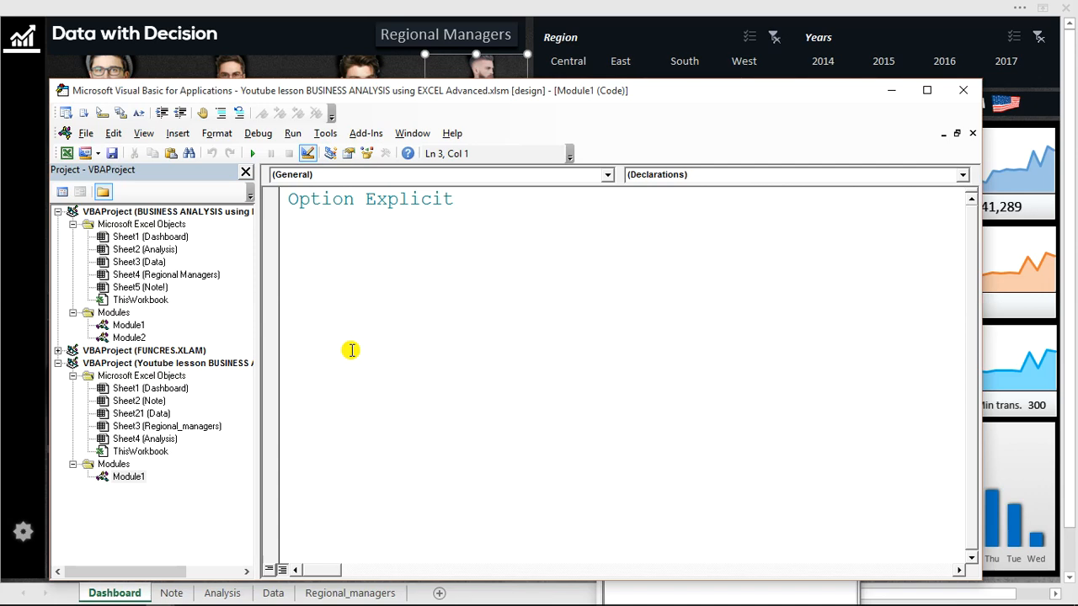
Declare a Sub procedure in the new module, named with the South manager's first name followed by _show_tooltip.
{"action": "type", "text": "sub"}
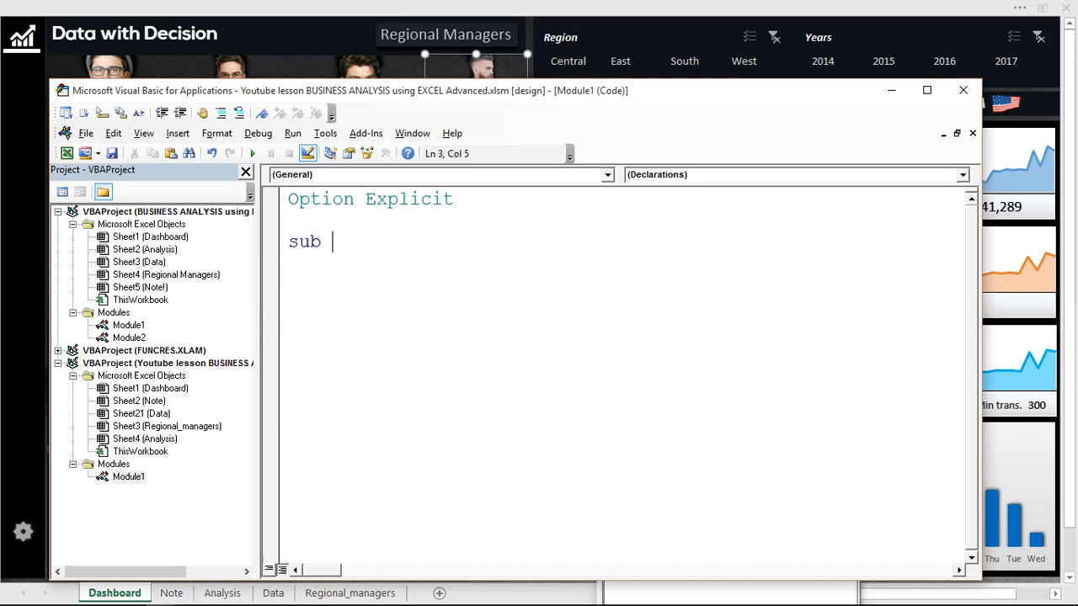
{"action": "type", "text": "william_pannel"}
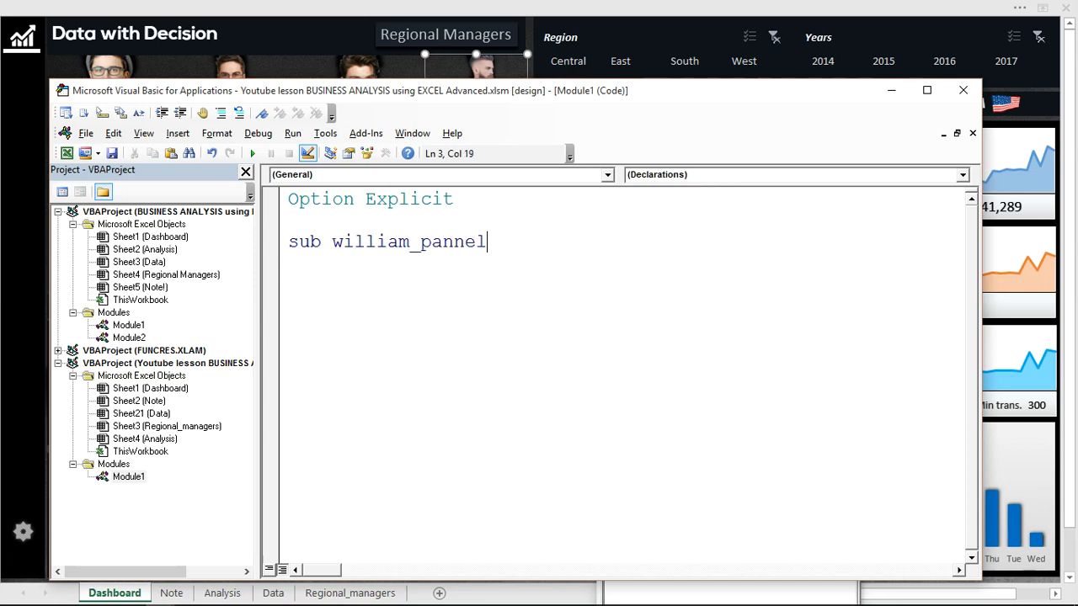
{"action": "key", "text": "BackSpace"}
{"action": "key", "text": "BackSpace"}
{"action": "key", "text": "BackSpace"}
{"action": "key", "text": "BackSpace"}
{"action": "key", "text": "BackSpace"}
{"action": "key", "text": "BackSpace"}
{"action": "key", "text": "BackSpace"}
{"action": "type", "text": "_show_ti"}
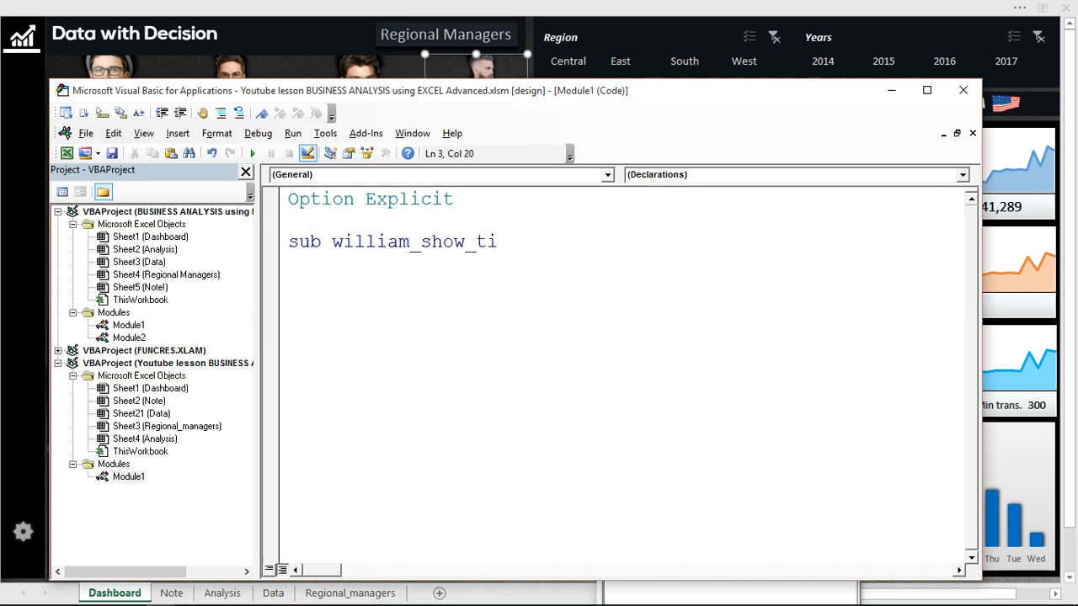
{"action": "key", "text": "BackSpace"}
{"action": "type", "text": "ooltip"}
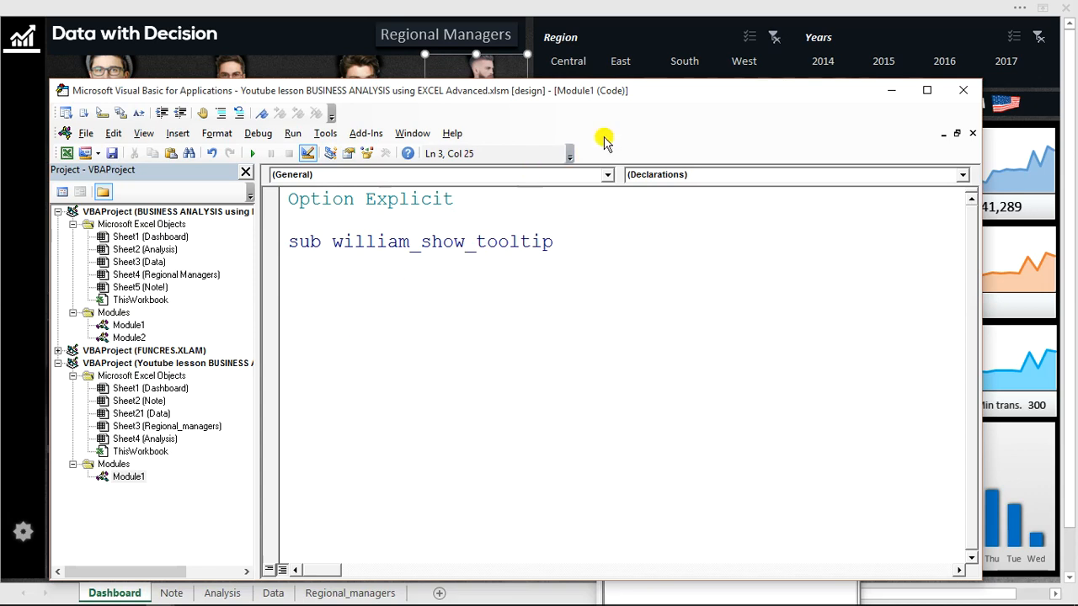
{"action": "left_click_drag", "start_coordinate": [674, 95], "coordinate": [673, 171]}
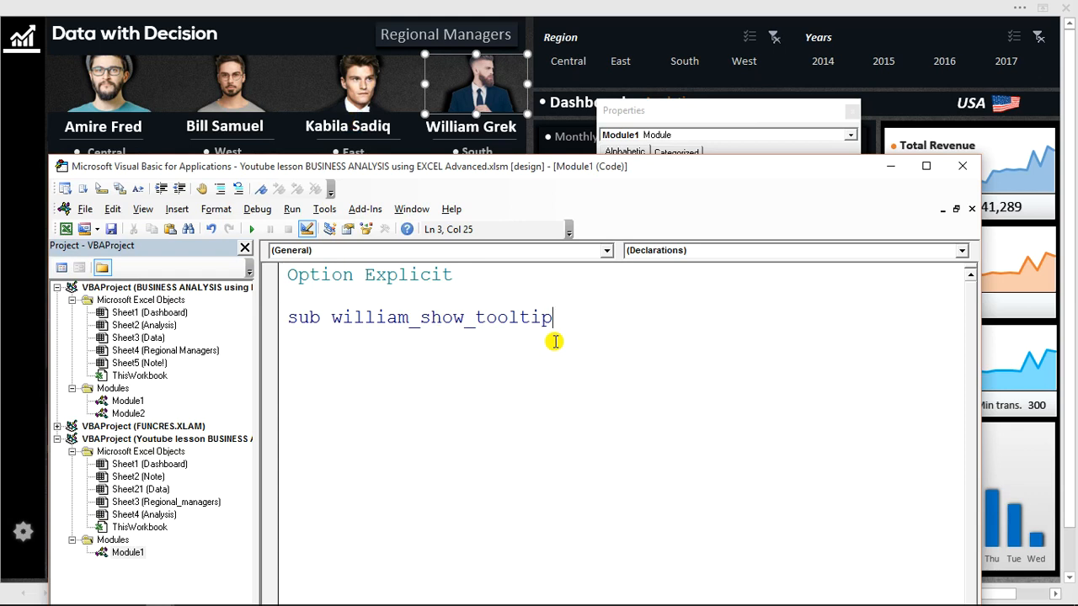
{"action": "key", "text": "Return"}
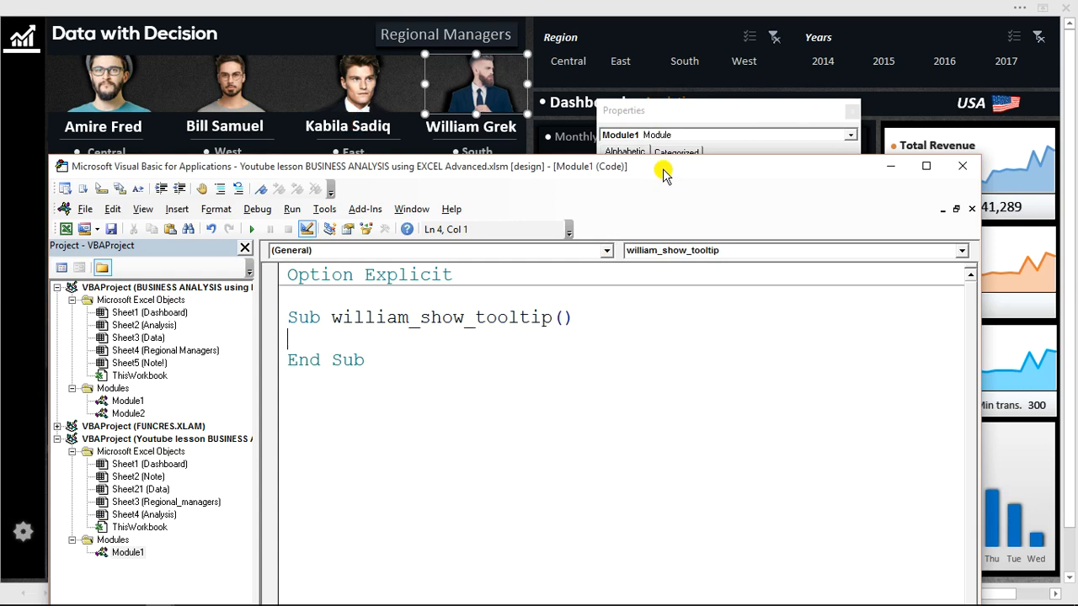
Add a With ActiveSheet ... End With block inside the show_tooltip procedure, with an empty line between its statements.
{"action": "left_click_drag", "start_coordinate": [663, 173], "coordinate": [669, 102]}
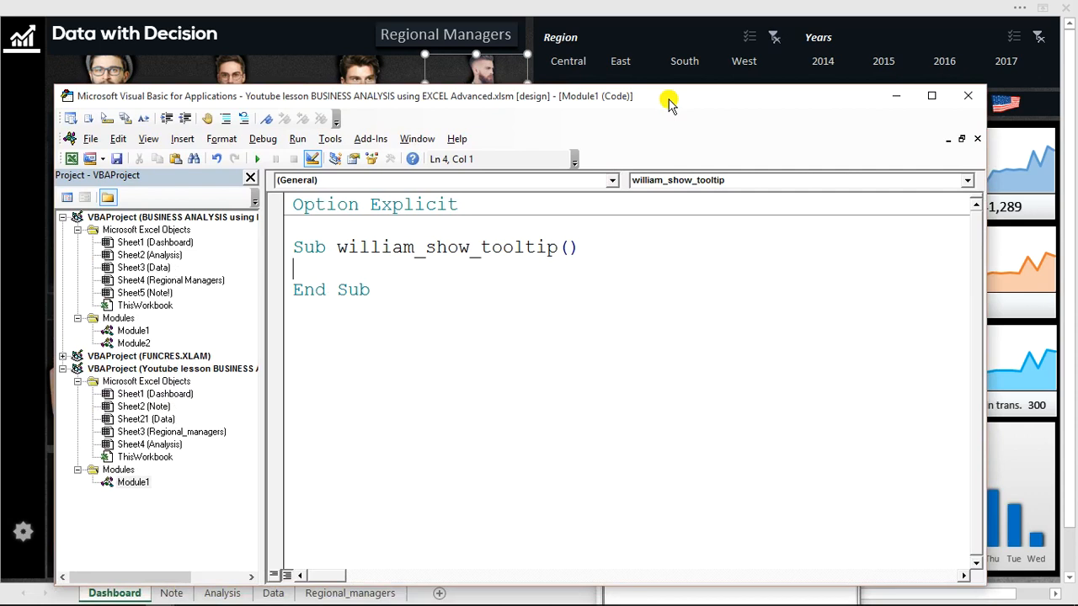
{"action": "left_click_drag", "start_coordinate": [668, 102], "coordinate": [669, 184]}
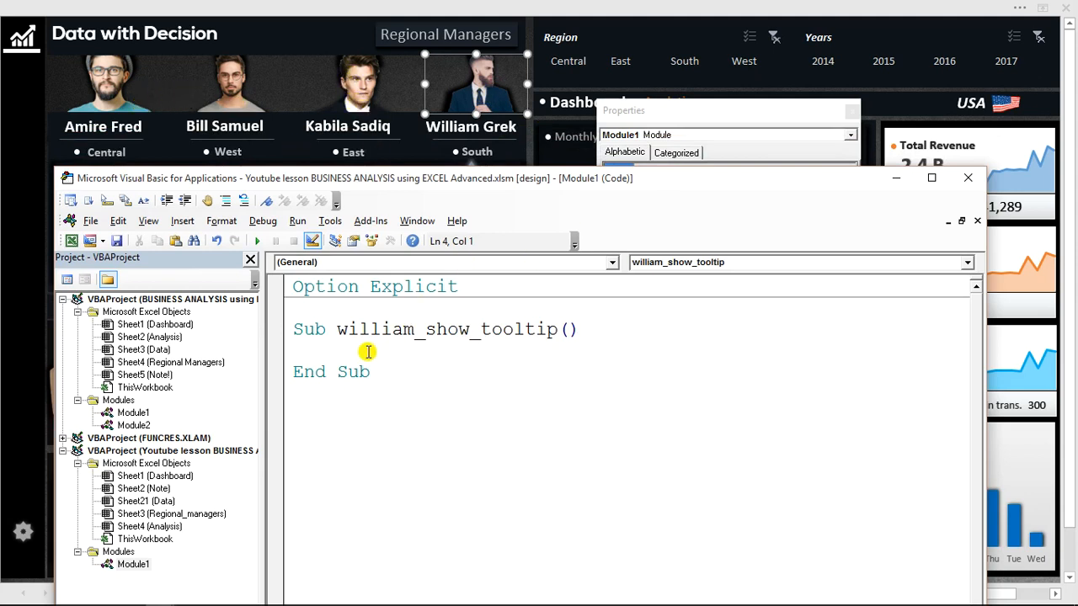
{"action": "type", "text": "With act"}
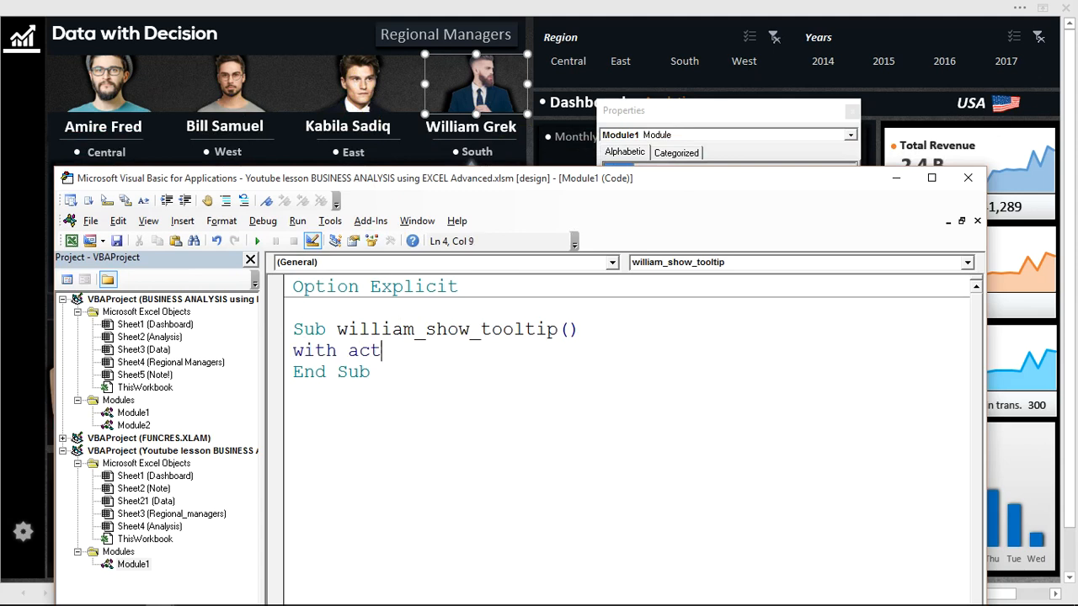
{"action": "type", "text": "ivesheet"}
{"action": "key", "text": "Return"}
{"action": "key", "text": "Return"}
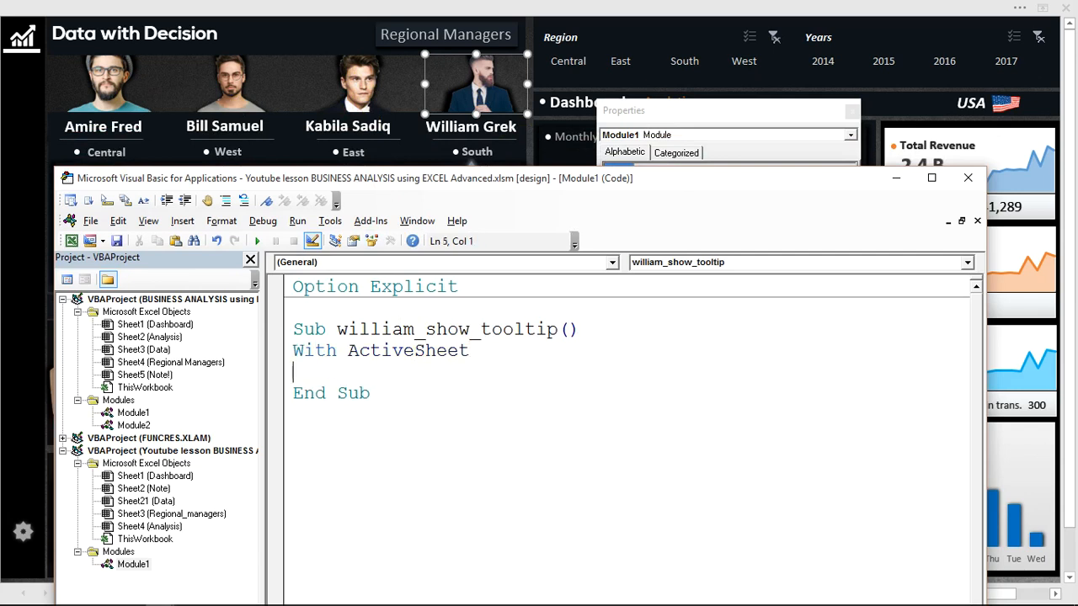
{"action": "type", "text": "end with"}
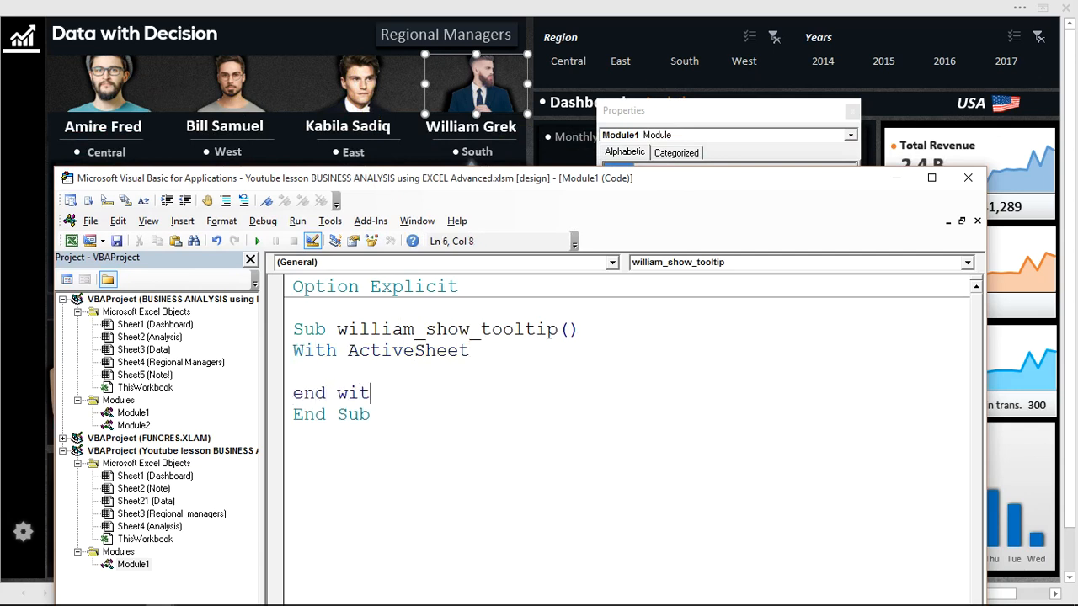
Inside the With ActiveSheet block, add a .shapes reference to the South manager's panel, named with his first name followed by _pannel.
{"action": "left_click", "coordinate": [347, 375]}
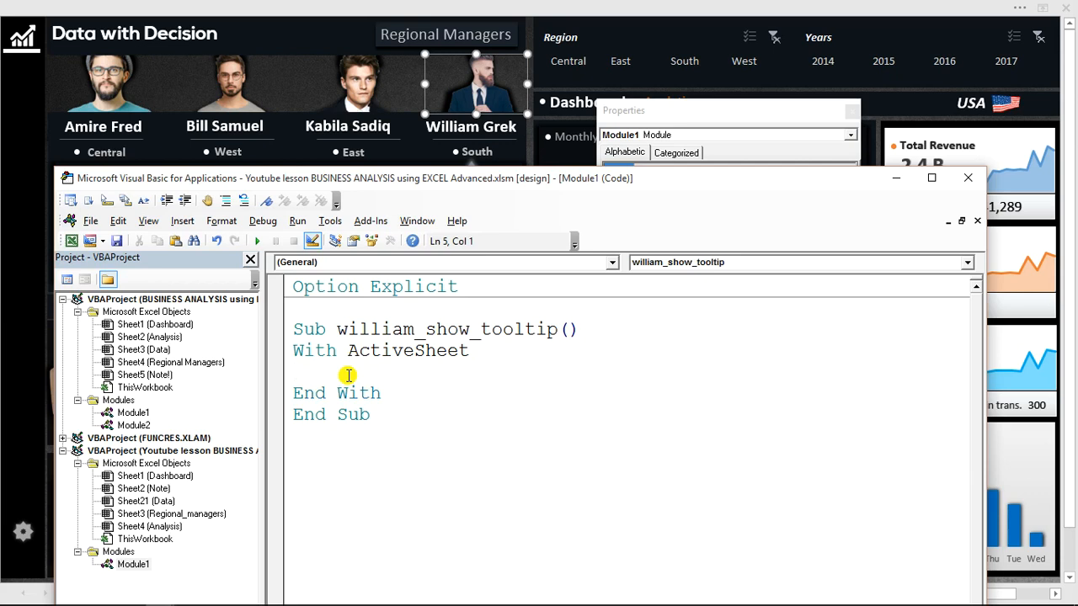
{"action": "type", "text": ".shapes"}
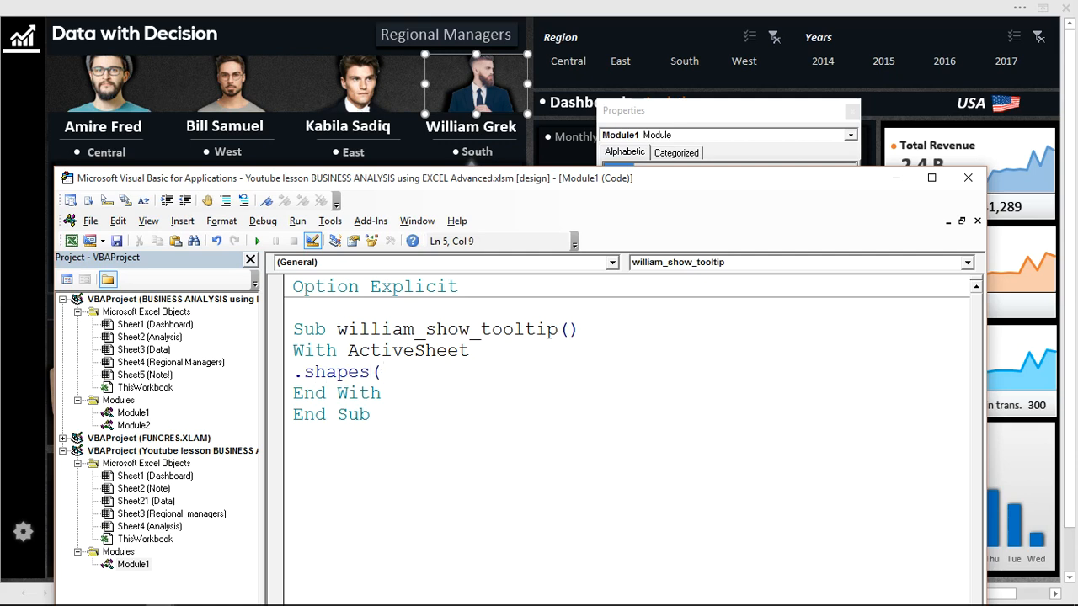
{"action": "type", "text": "(\"william_pannel"}
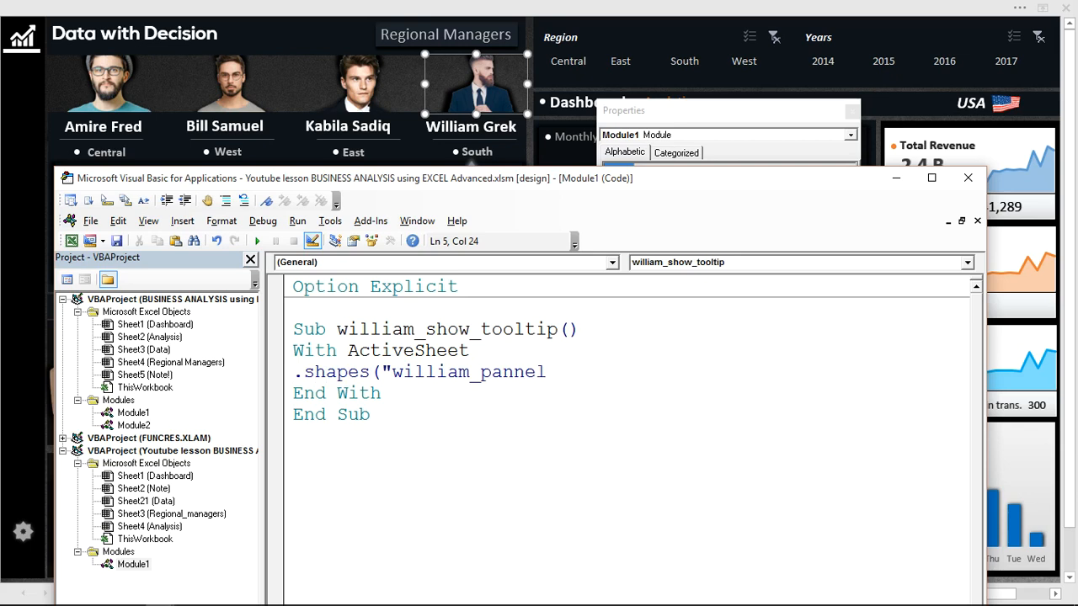
{"action": "type", "text": "\""}
Return to the dashboard, display the list of all its objects in the Selection pane and close the label's Properties window.
{"action": "left_click", "coordinate": [896, 178]}
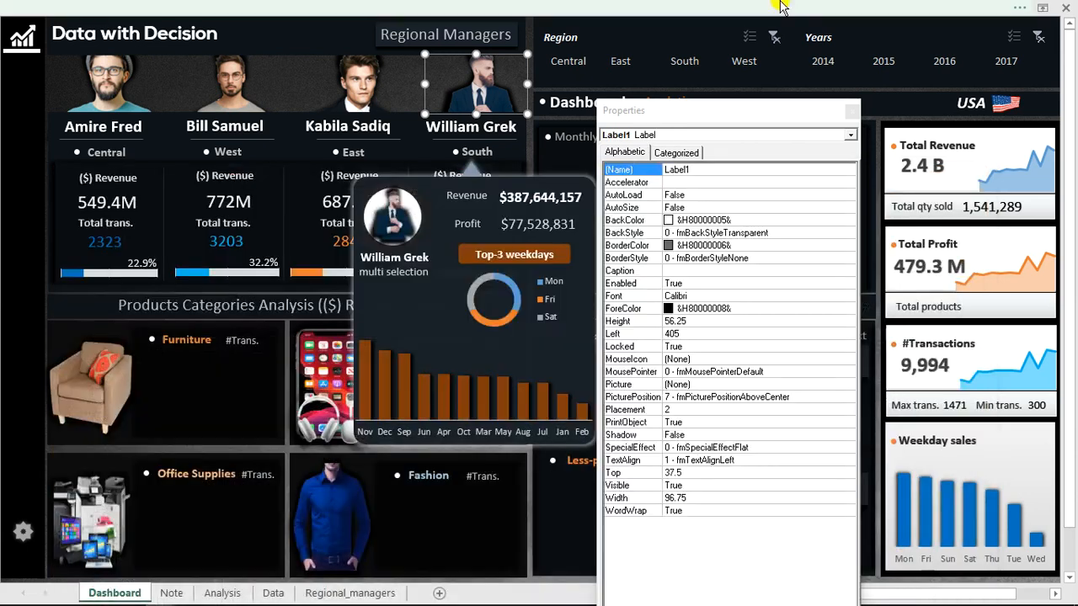
{"action": "left_click", "coordinate": [782, 9]}
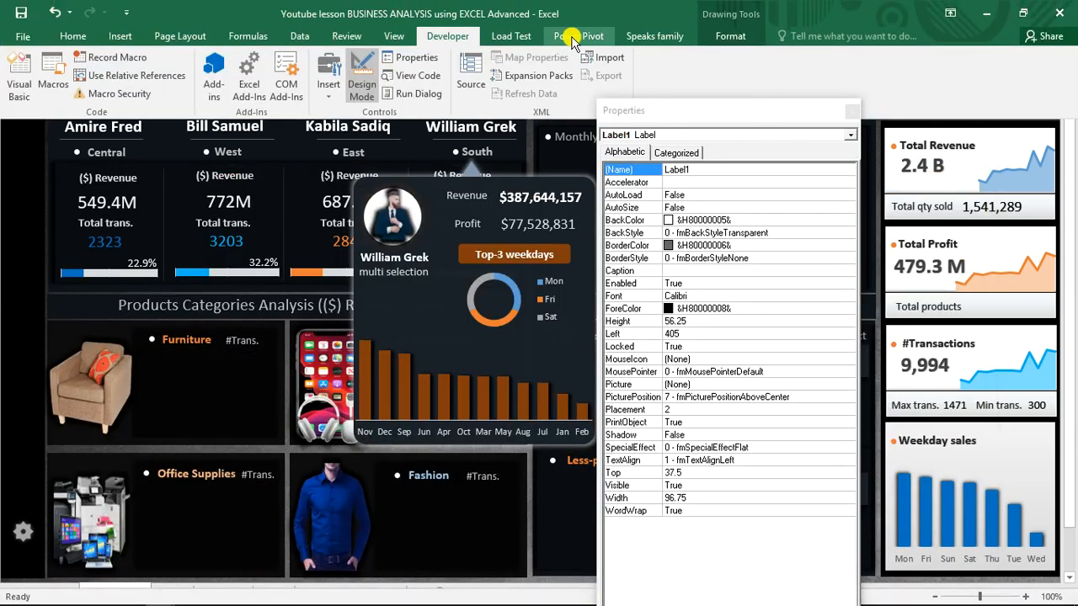
{"action": "left_click", "coordinate": [200, 38]}
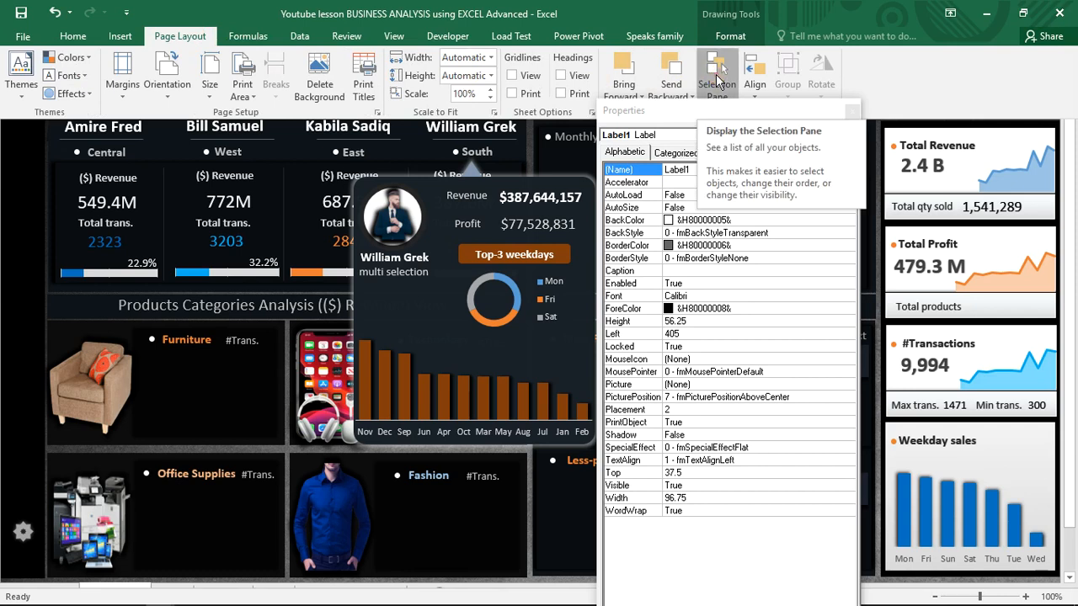
{"action": "left_click", "coordinate": [716, 80]}
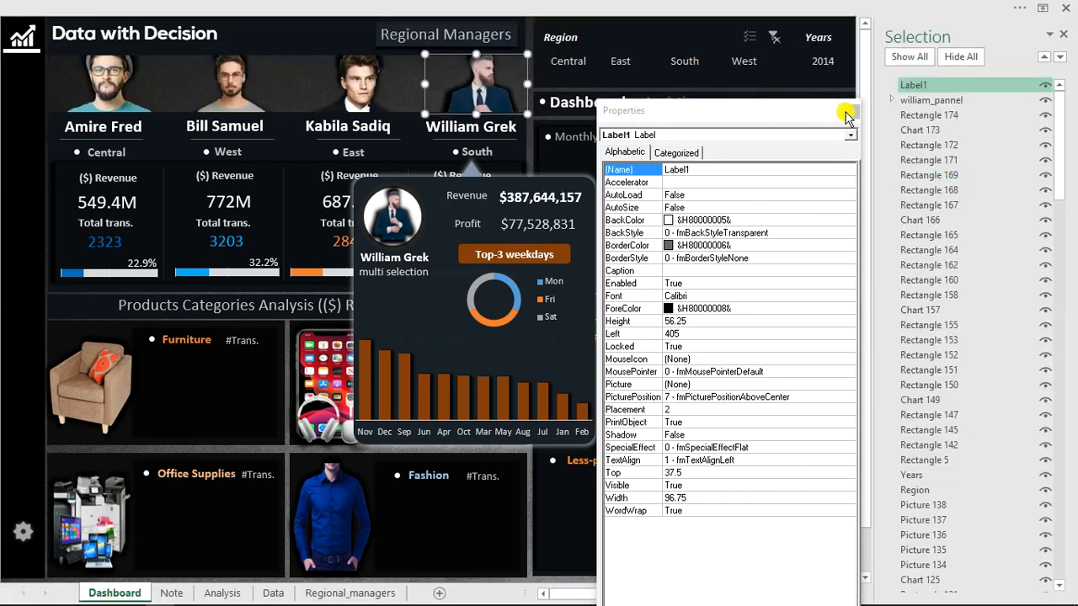
{"action": "left_click", "coordinate": [845, 113]}
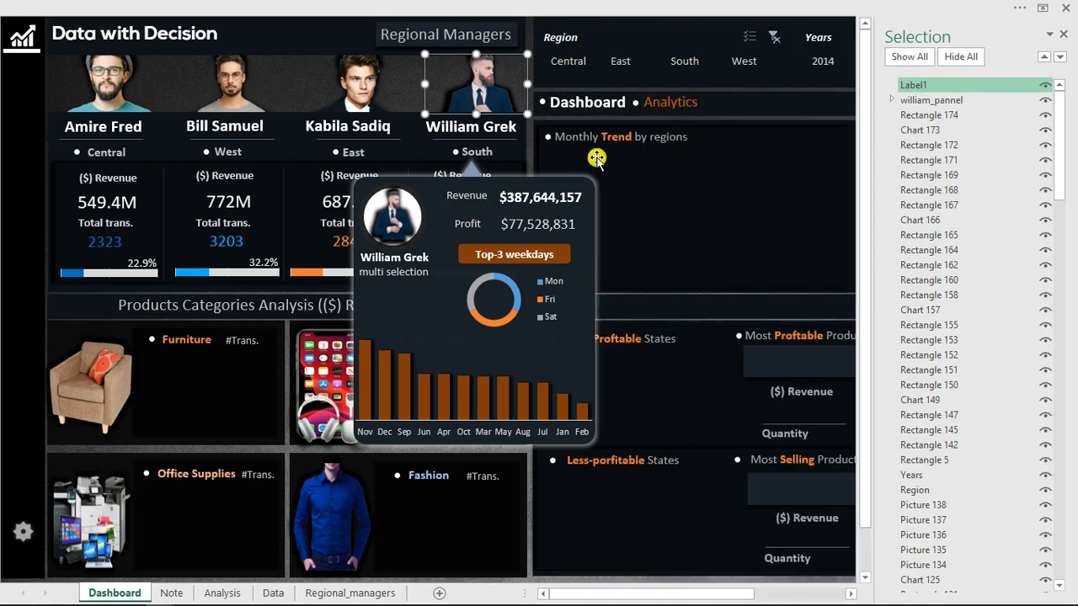
Select the South manager's panel group on the dashboard and toggle its visibility off and on to verify its object name.
{"action": "left_click", "coordinate": [485, 174]}
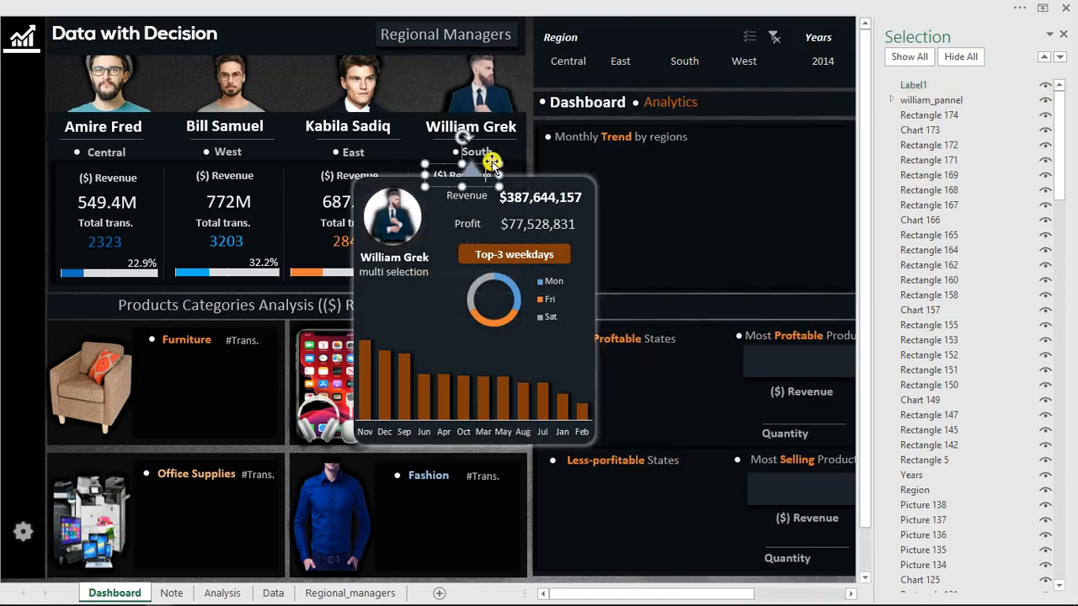
{"action": "left_click", "coordinate": [547, 183]}
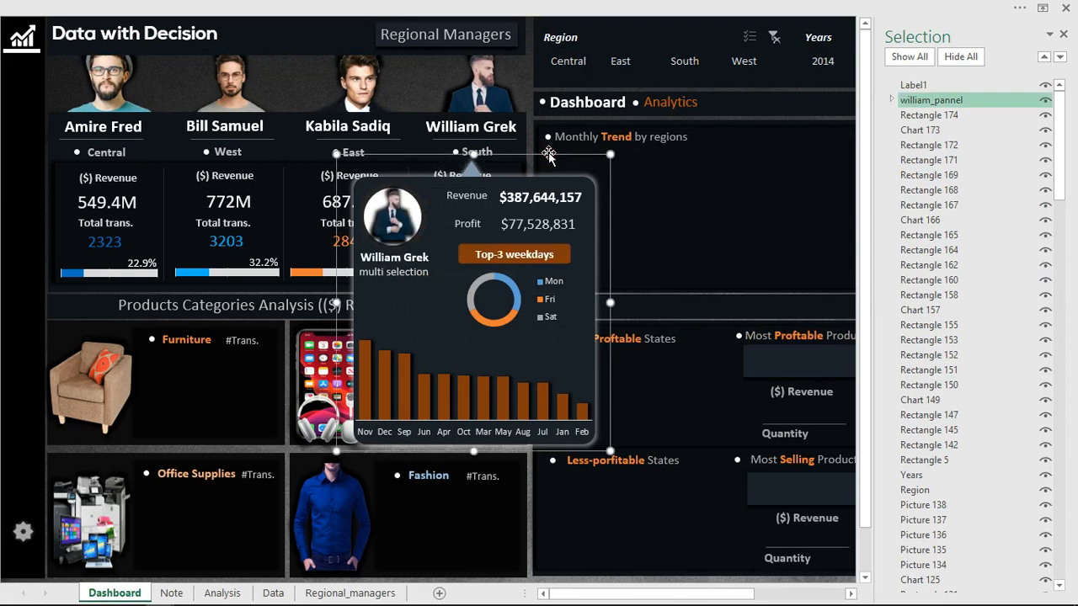
{"action": "left_click", "coordinate": [1044, 101]}
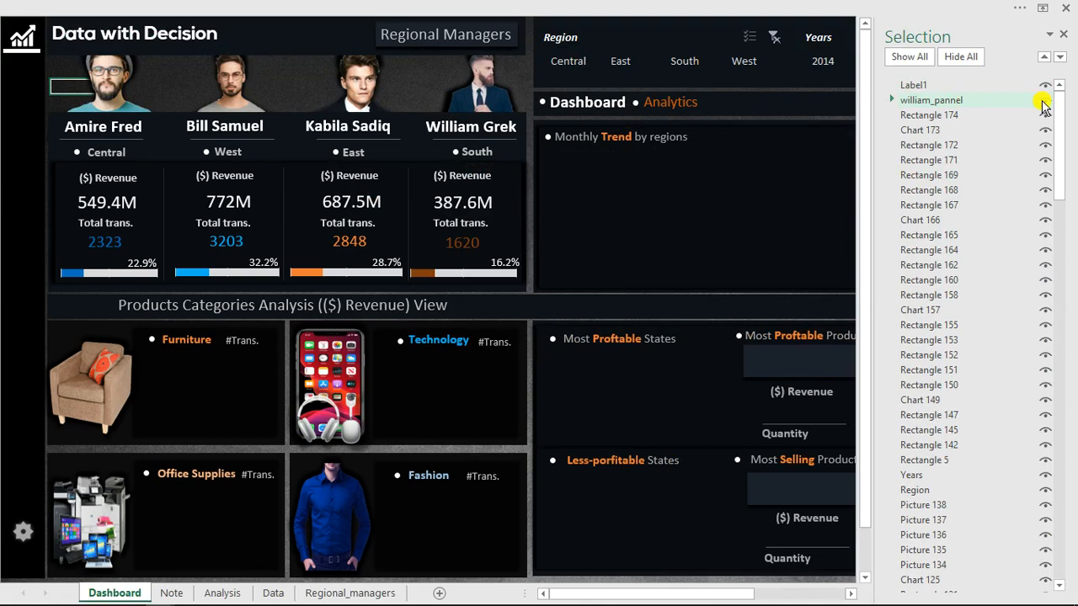
{"action": "left_click", "coordinate": [1044, 102]}
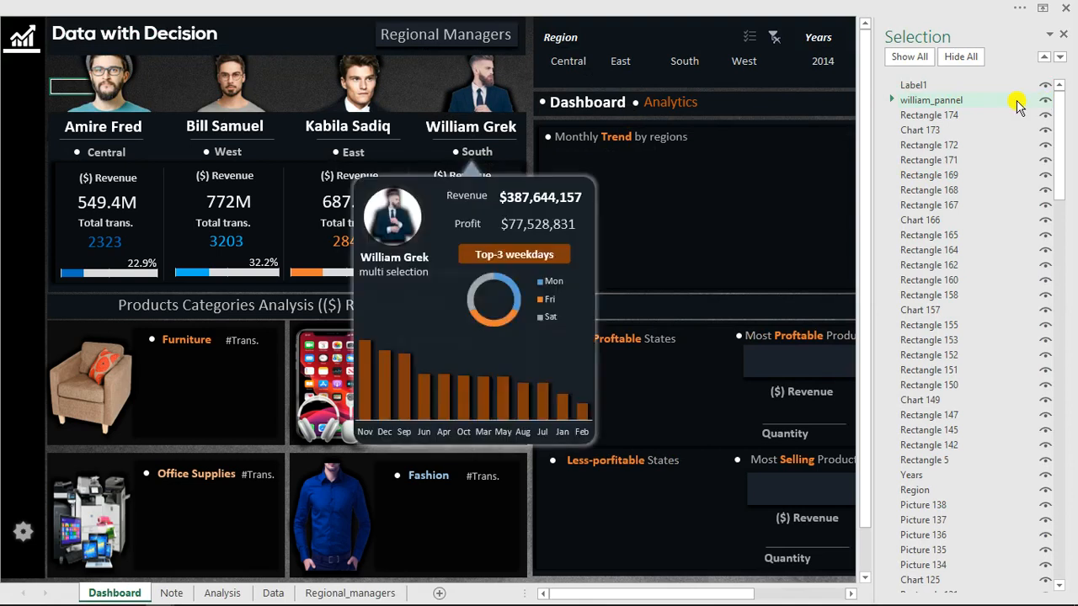
Expand the South manager's panel group and check its members by toggling the visibility of Rounded Rectangle 19 and Rectangle 213.
{"action": "left_click", "coordinate": [891, 101]}
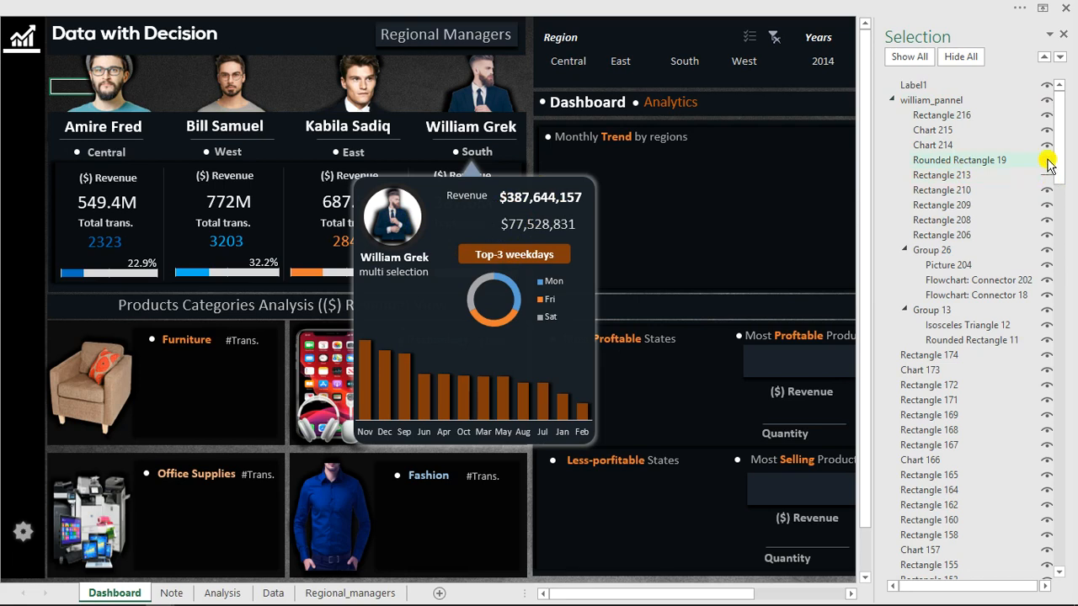
{"action": "left_click", "coordinate": [1048, 161]}
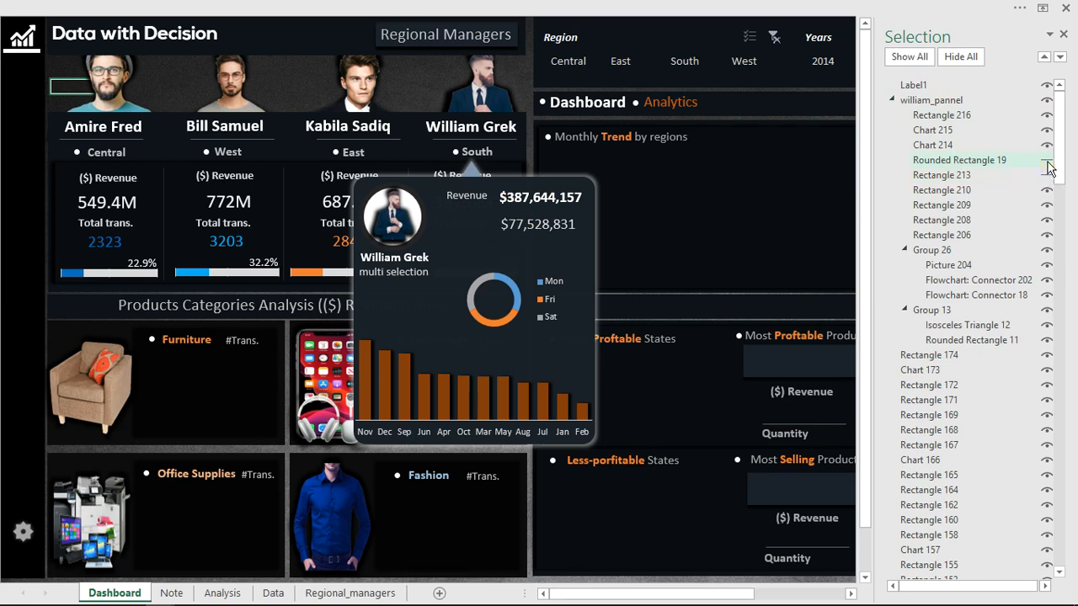
{"action": "left_click", "coordinate": [1047, 161]}
{"action": "left_click", "coordinate": [1047, 176]}
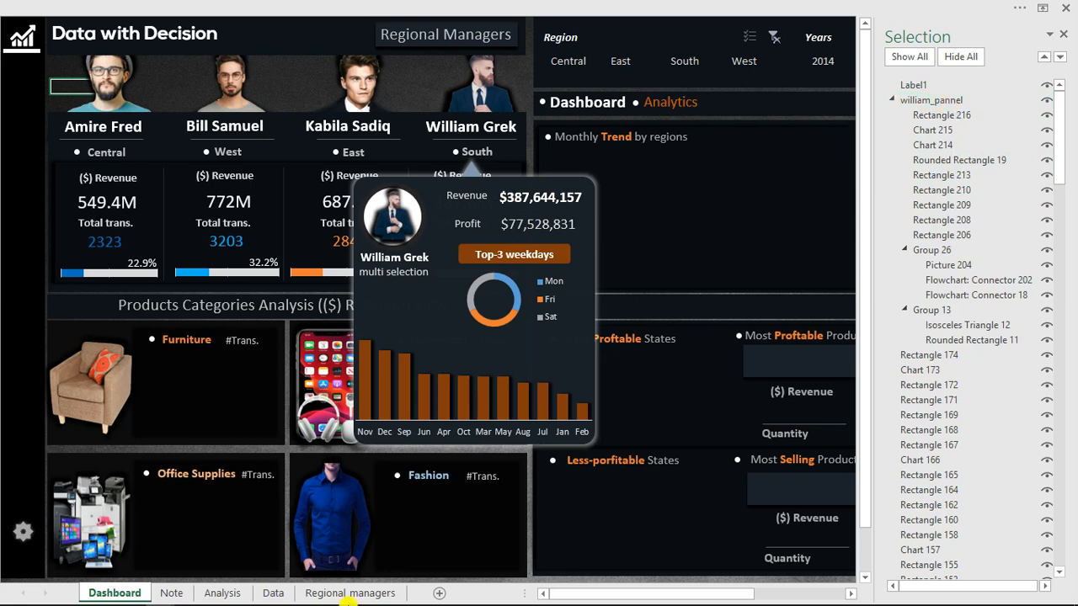
Switch back to the Visual Basic editor and complete the shape statement with .Visible = True.
{"action": "mouse_move", "coordinate": [347, 601]}
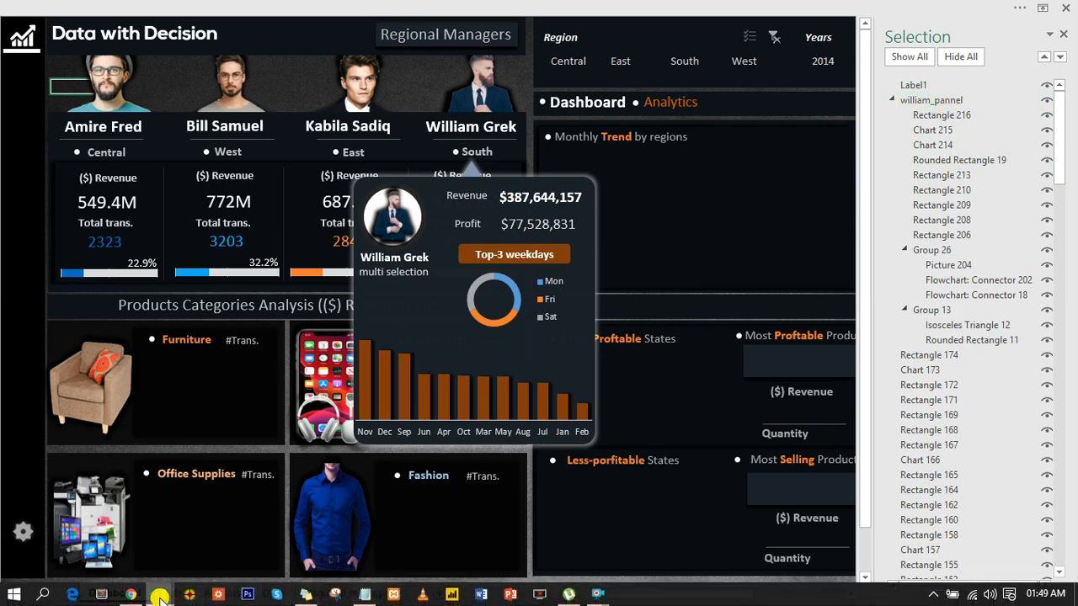
{"action": "mouse_move", "coordinate": [160, 598]}
{"action": "left_click", "coordinate": [425, 518]}
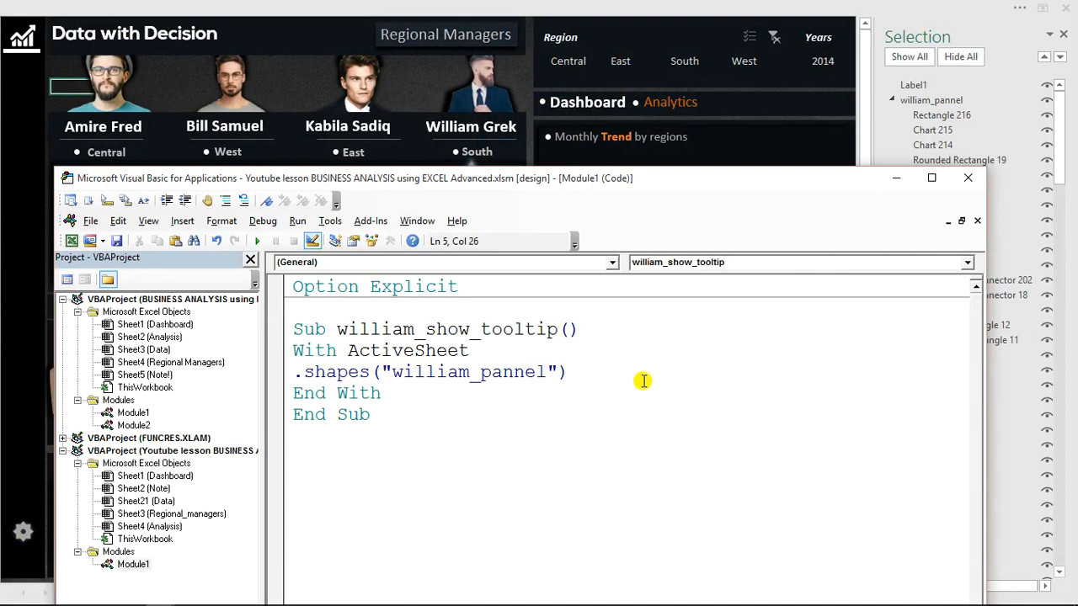
{"action": "type", "text": ".visible"}
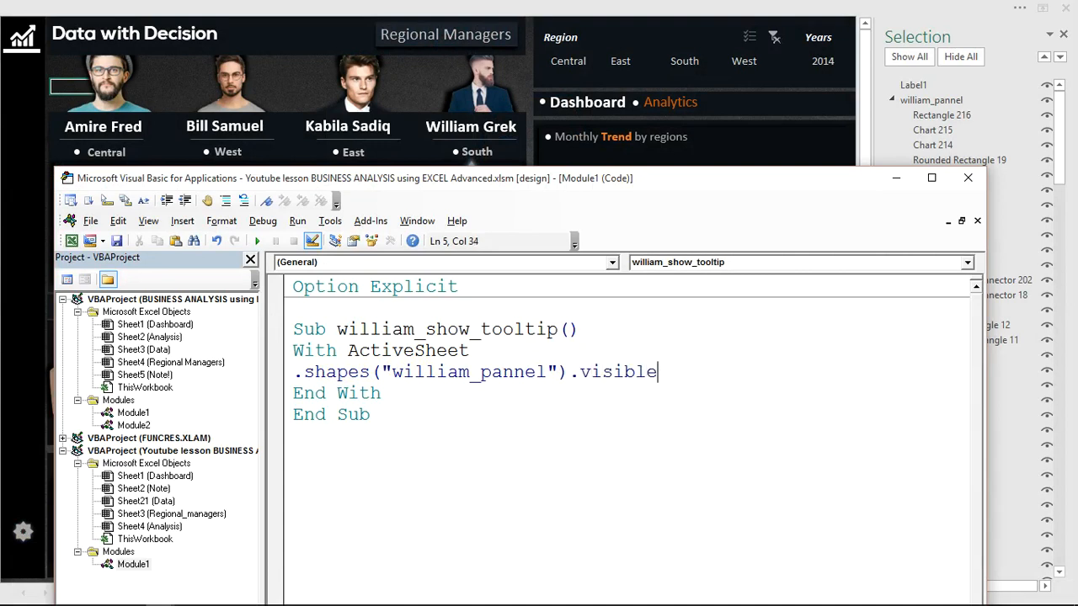
{"action": "type", "text": "=true"}
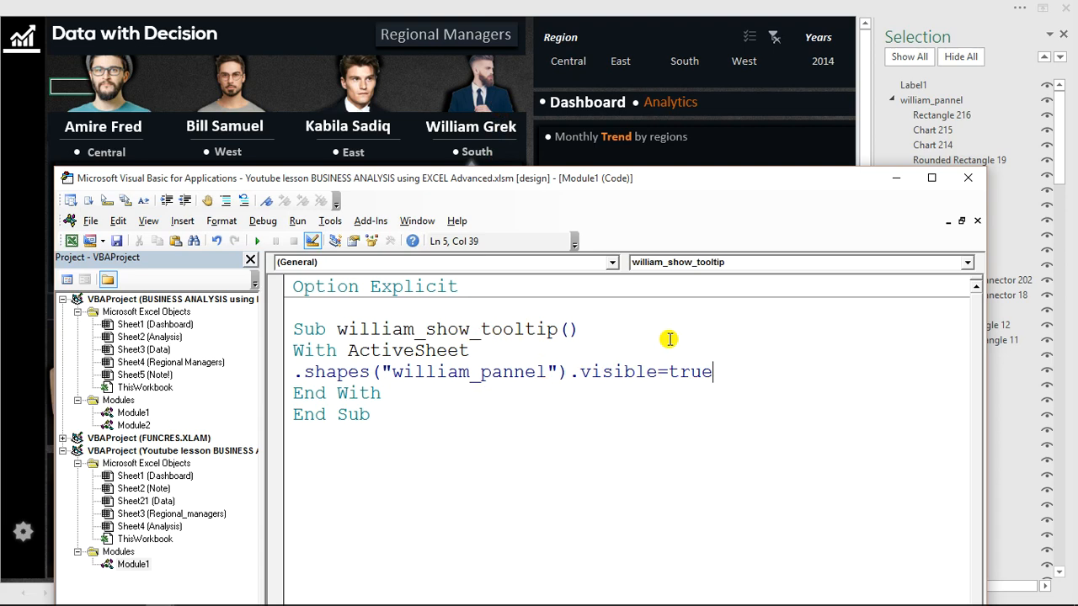
{"action": "left_click", "coordinate": [379, 412]}
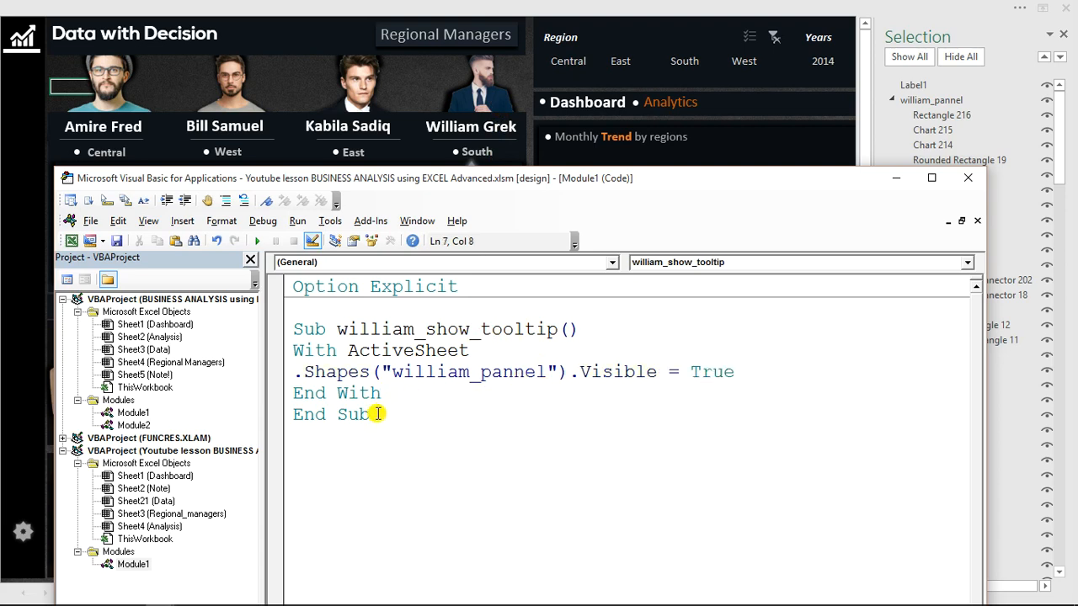
Duplicate the entire show_tooltip procedure below the original, separated by an empty line.
{"action": "left_click_drag", "start_coordinate": [377, 415], "coordinate": [274, 340]}
{"action": "key", "text": "ctrl+c"}
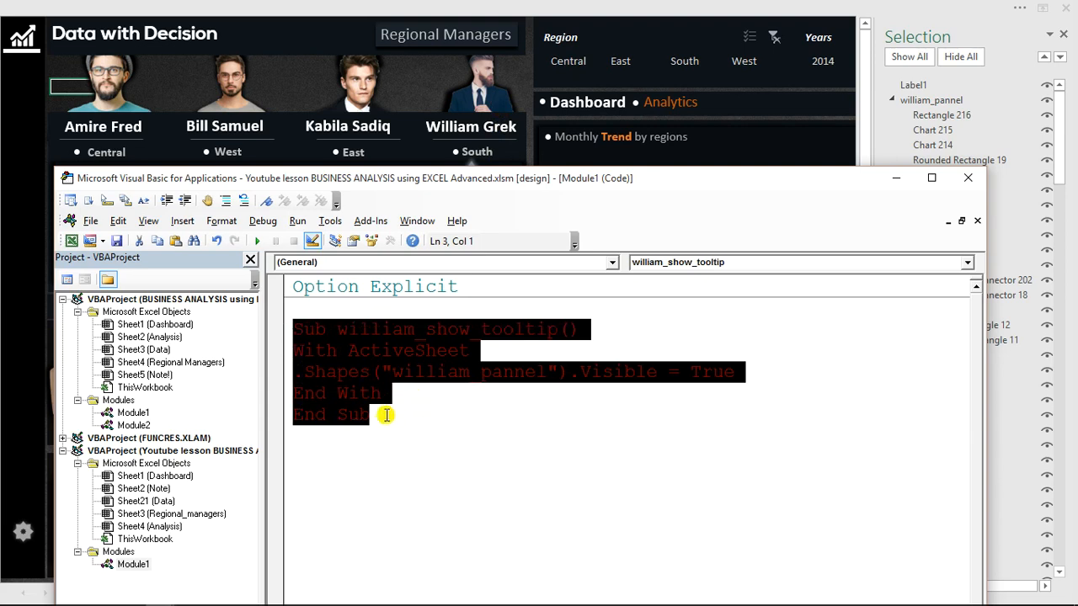
{"action": "left_click", "coordinate": [379, 415]}
{"action": "key", "text": "Return"}
{"action": "key", "text": "Return"}
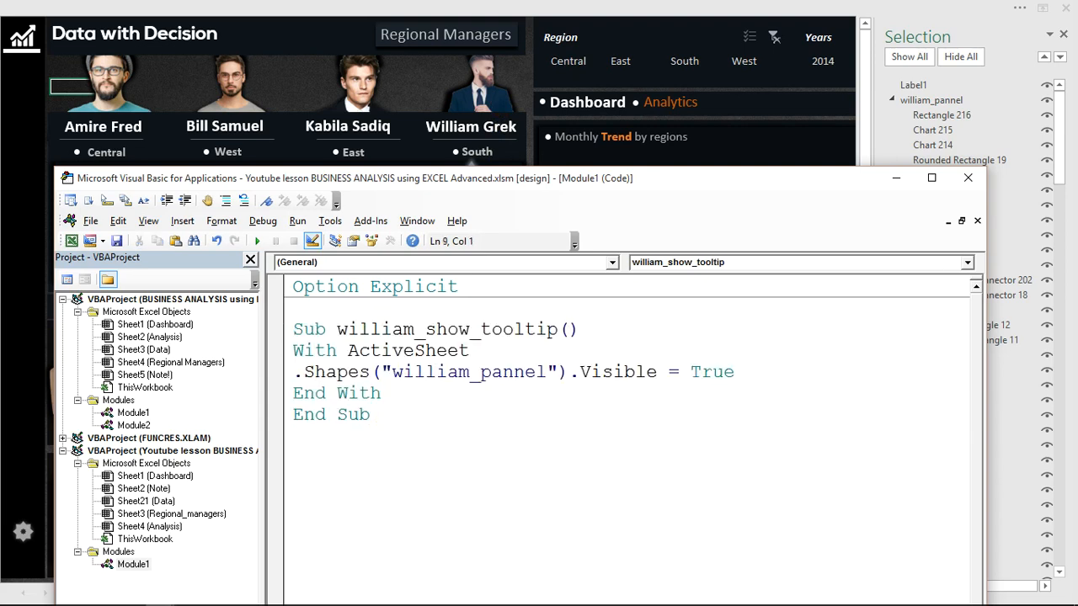
{"action": "key", "text": "ctrl+v"}
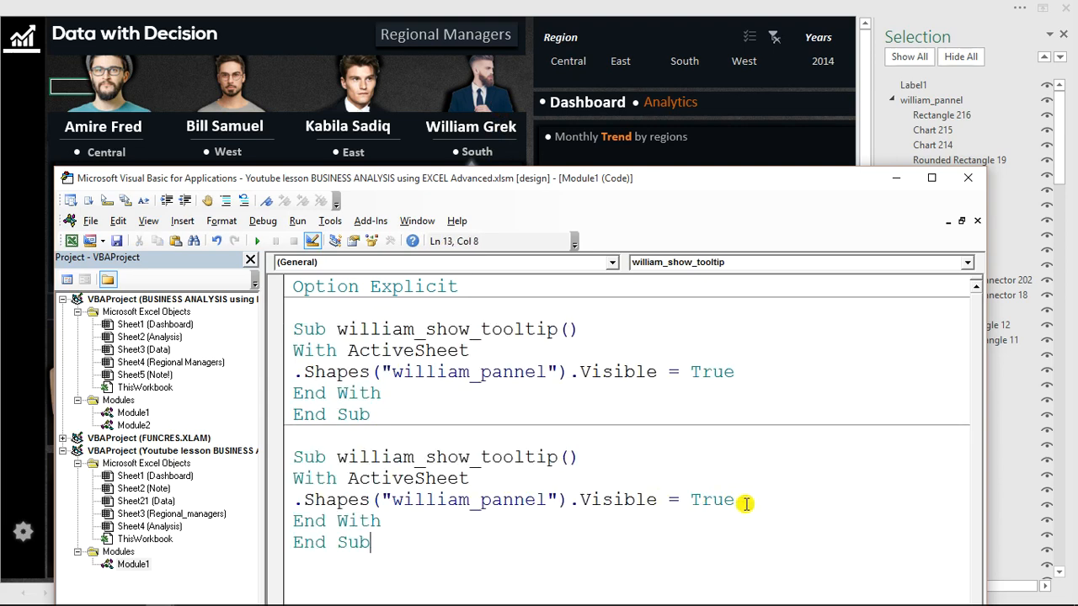
Set the panel shape's Visible property to False in the duplicated procedure.
{"action": "left_click_drag", "start_coordinate": [735, 500], "coordinate": [692, 501]}
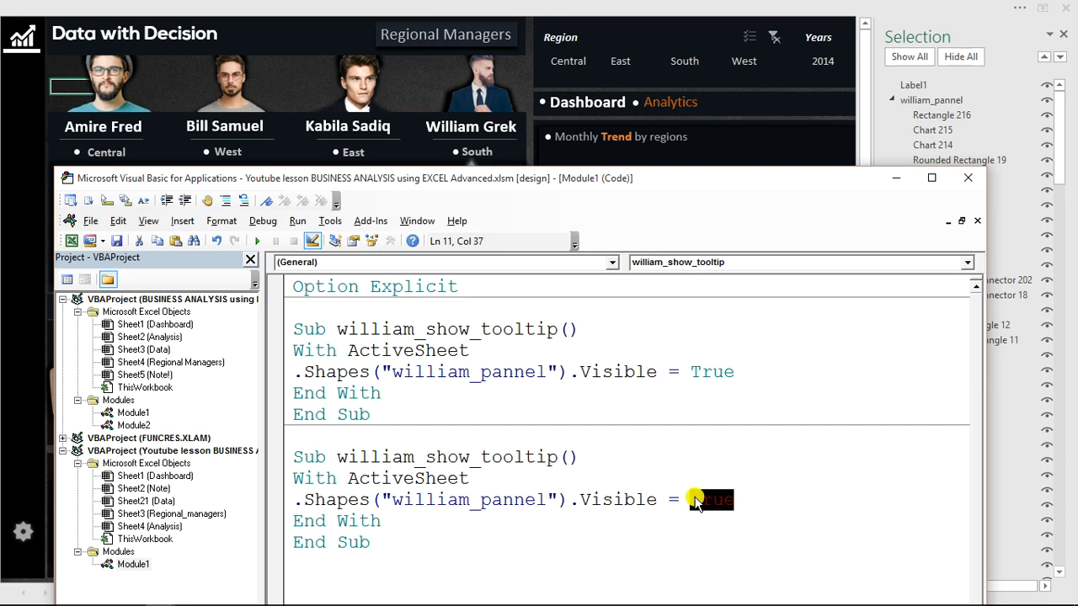
{"action": "type", "text": "fals"}
{"action": "key", "text": "BackSpace"}
{"action": "key", "text": "BackSpace"}
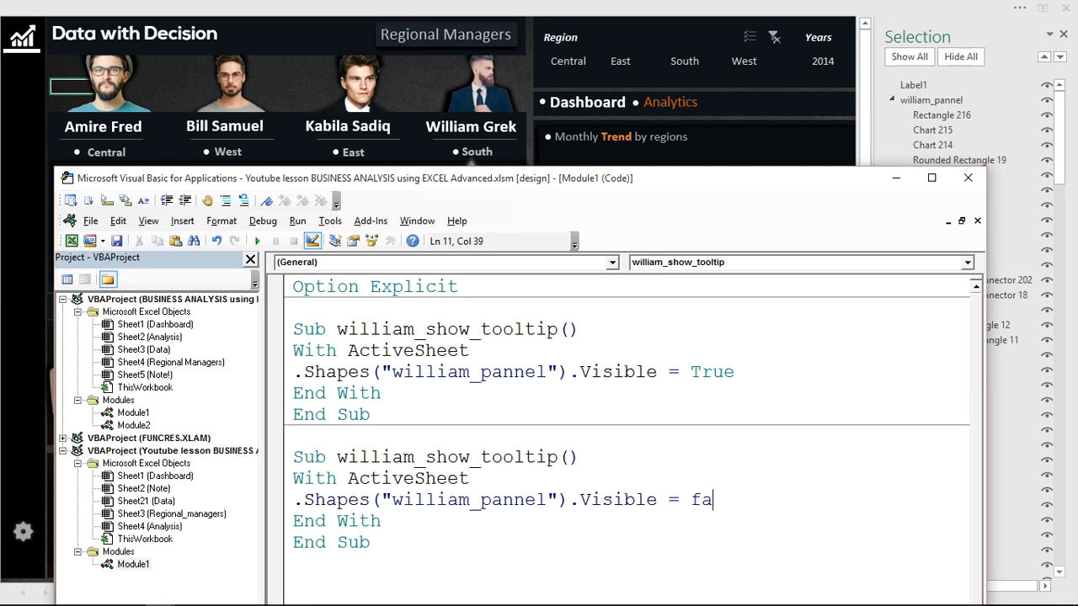
{"action": "type", "text": "lse"}
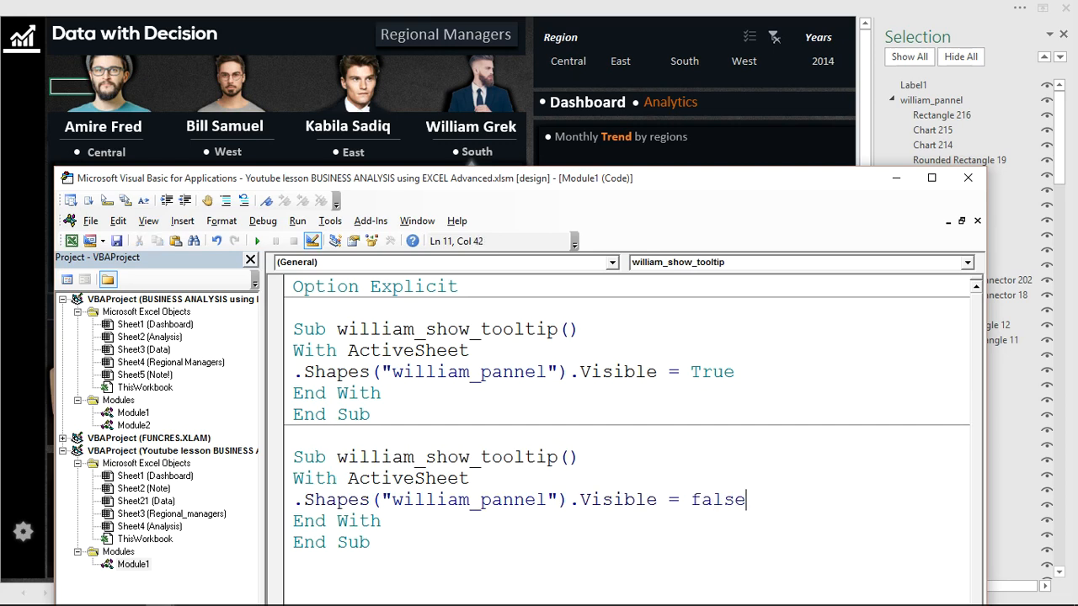
{"action": "left_click", "coordinate": [598, 505]}
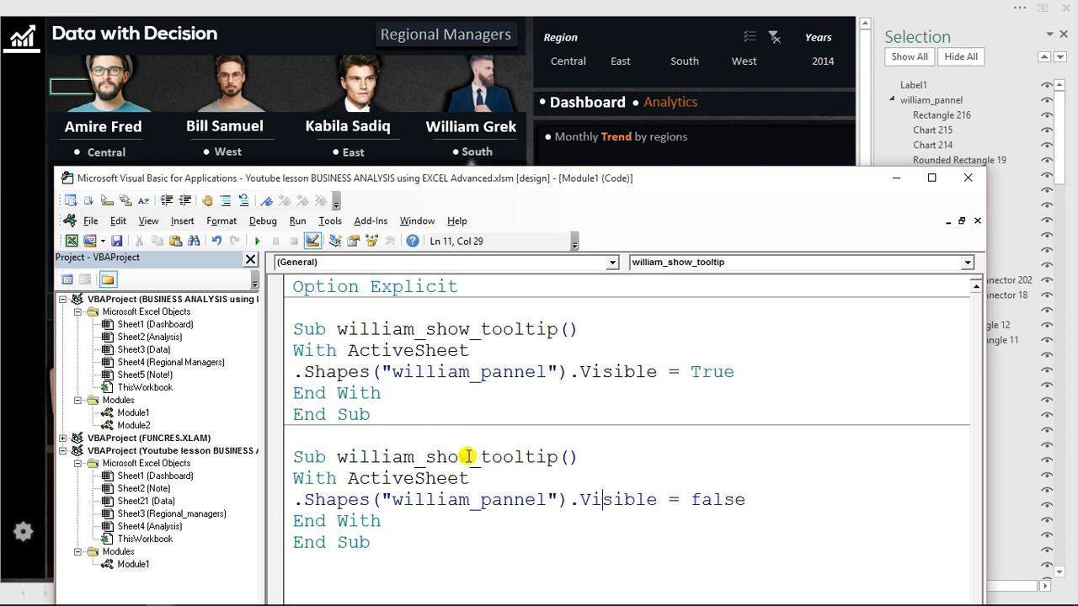
Rename the duplicated procedure by replacing show with hide, so its name ends in _hide_tooltip.
{"action": "left_click_drag", "start_coordinate": [468, 456], "coordinate": [425, 456]}
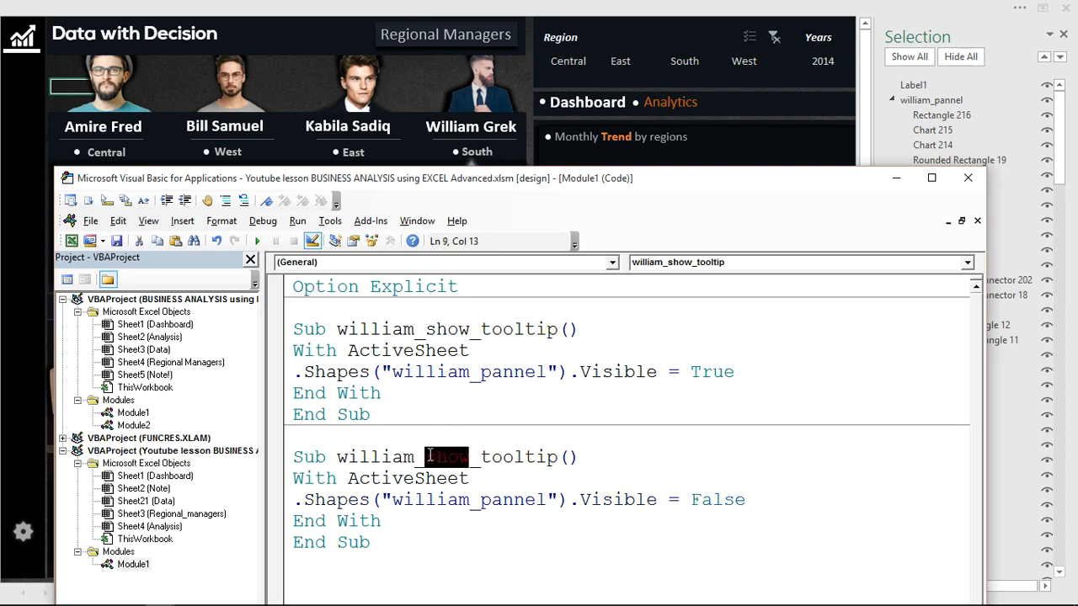
{"action": "type", "text": "hide"}
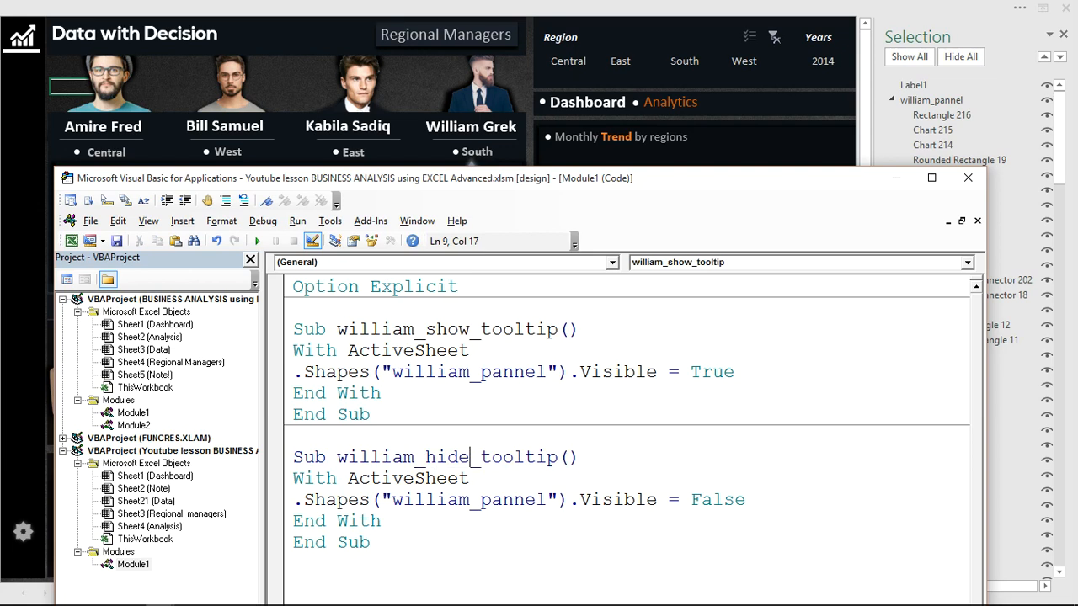
{"action": "left_click", "coordinate": [546, 461]}
{"action": "left_click_drag", "start_coordinate": [558, 330], "coordinate": [334, 327]}
{"action": "key", "text": "ctrl+c"}
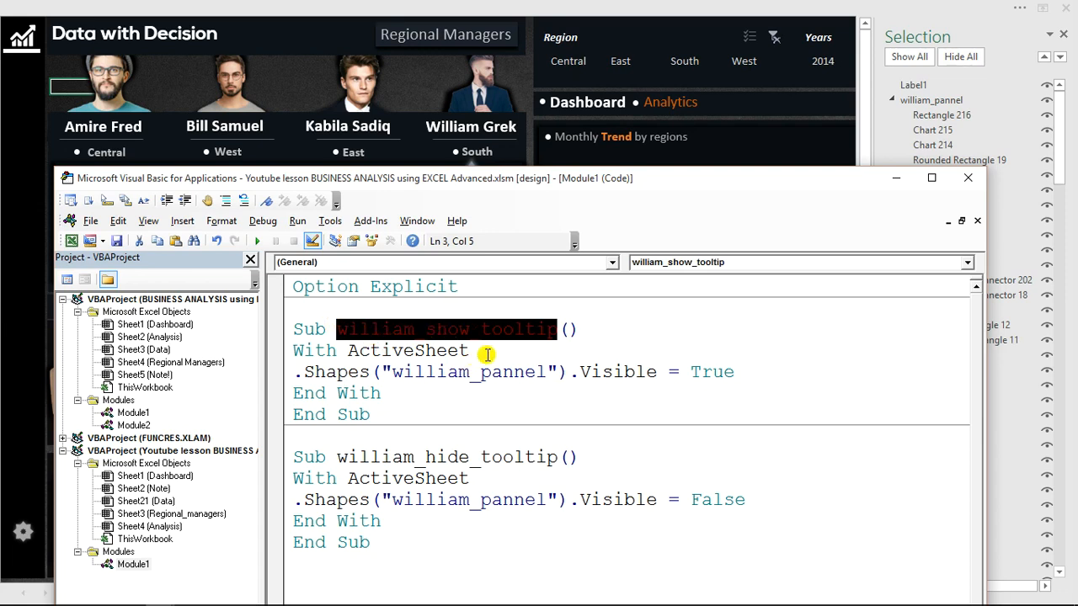
{"action": "left_click", "coordinate": [580, 374]}
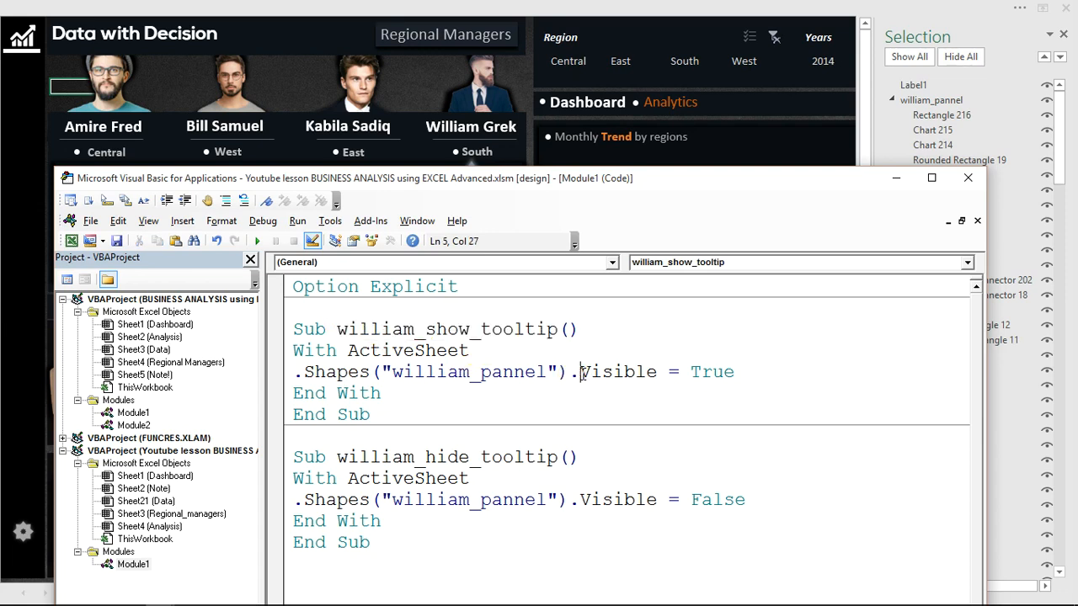
Return to the dashboard and create a MouseMove event procedure for Label1, the transparent label over the South manager's photo.
{"action": "left_click", "coordinate": [896, 184]}
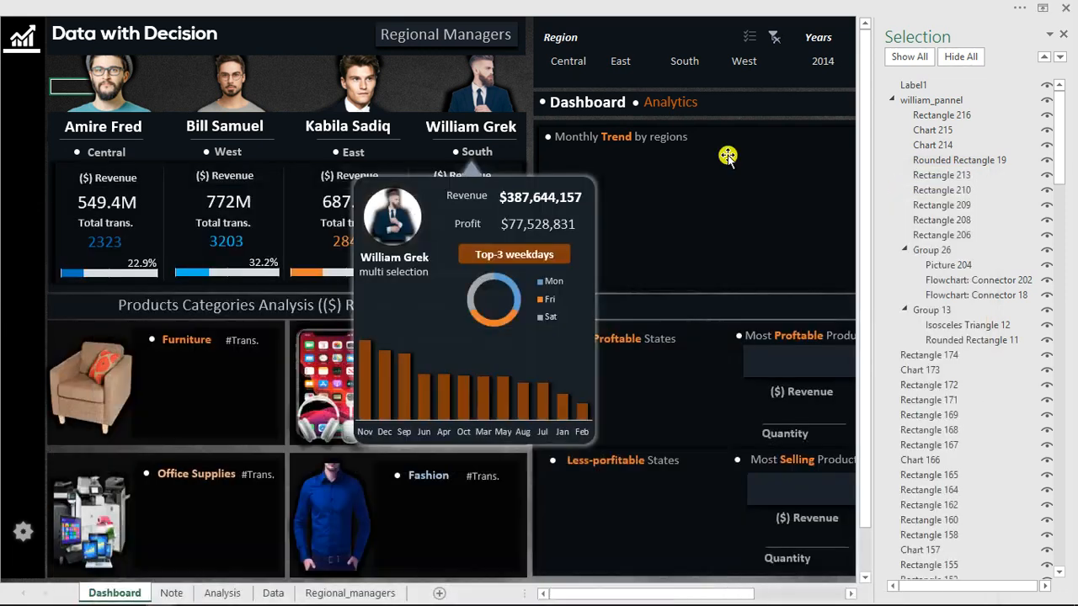
{"action": "left_click", "coordinate": [496, 94]}
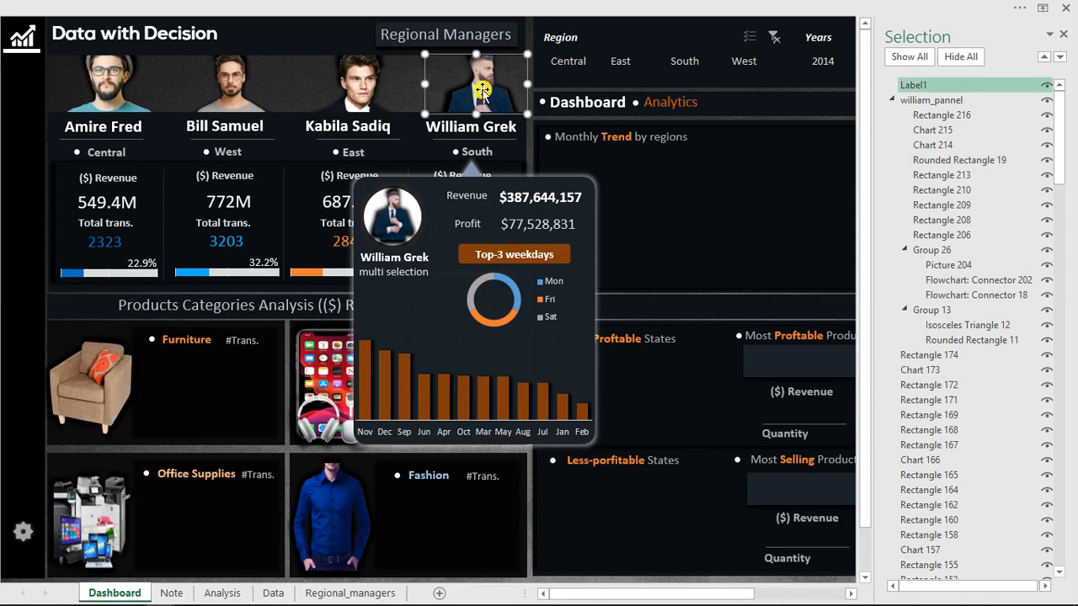
{"action": "double_click", "coordinate": [481, 91]}
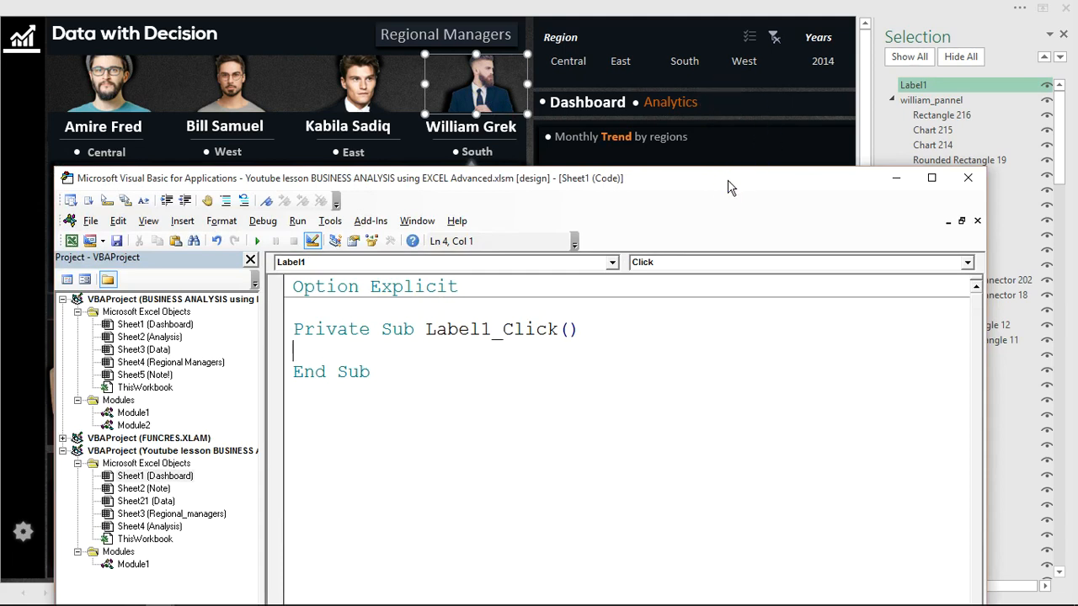
{"action": "left_click_drag", "start_coordinate": [730, 187], "coordinate": [741, 68]}
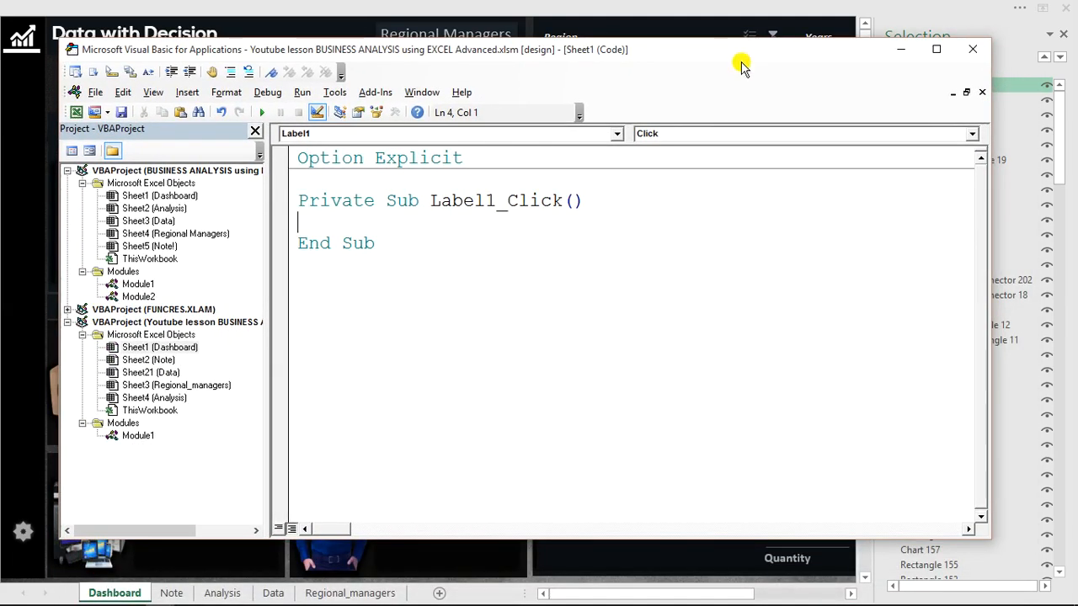
{"action": "left_click", "coordinate": [721, 136]}
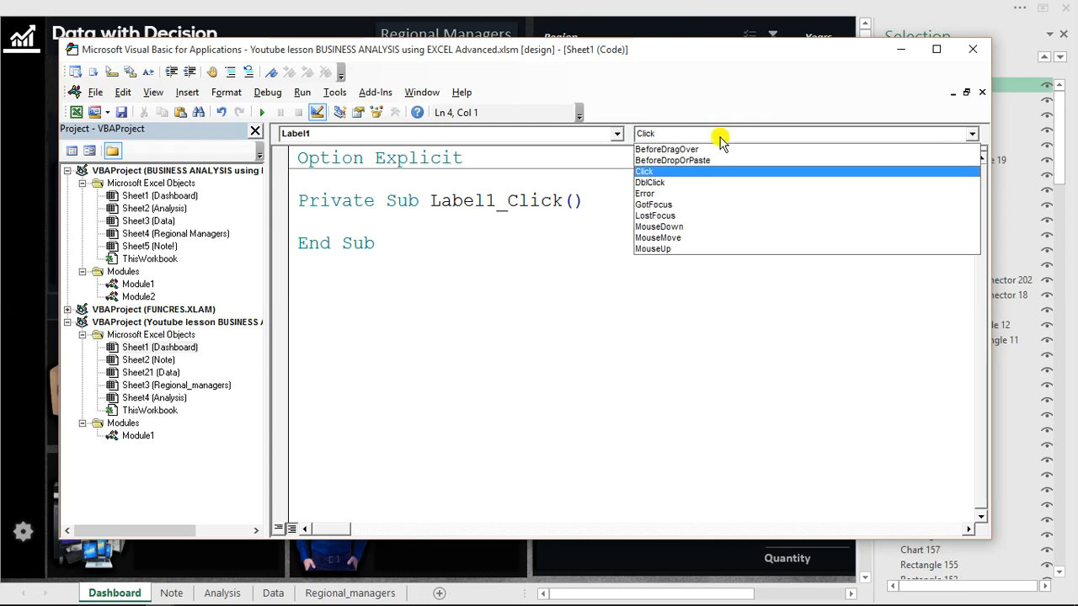
{"action": "left_click", "coordinate": [682, 238]}
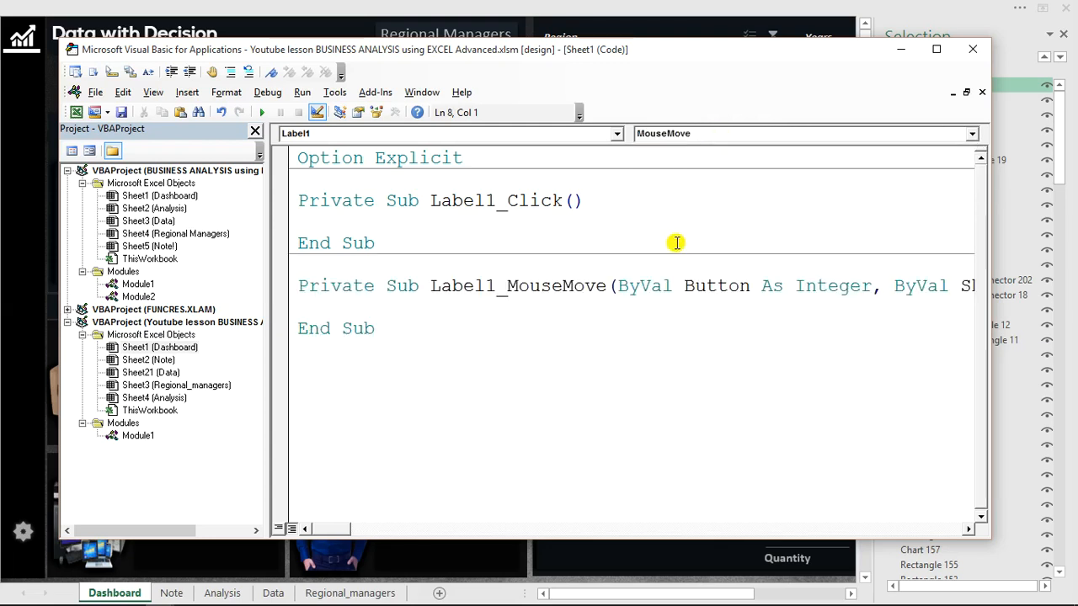
Delete the empty Label1_Click procedure from the Dashboard sheet's code.
{"action": "left_click", "coordinate": [374, 243]}
{"action": "left_click_drag", "start_coordinate": [375, 243], "coordinate": [298, 201]}
{"action": "key", "text": "Delete"}
{"action": "key", "text": "BackSpace"}
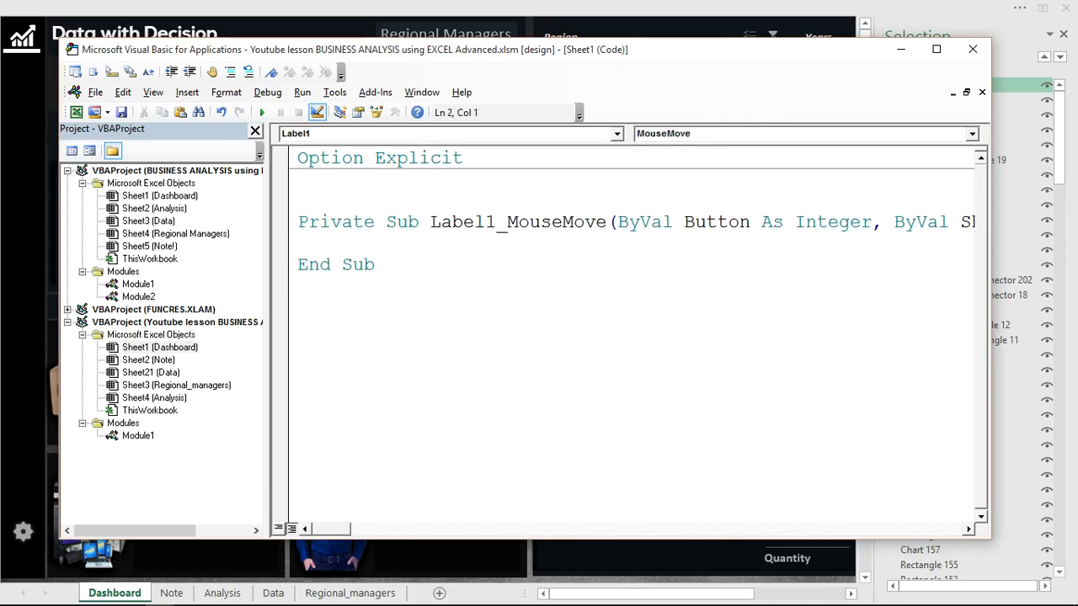
Call the South manager's show_tooltip procedure inside Label1_MouseMove and return to the dashboard.
{"action": "left_click", "coordinate": [338, 246]}
{"action": "key", "text": "ctrl+v"}
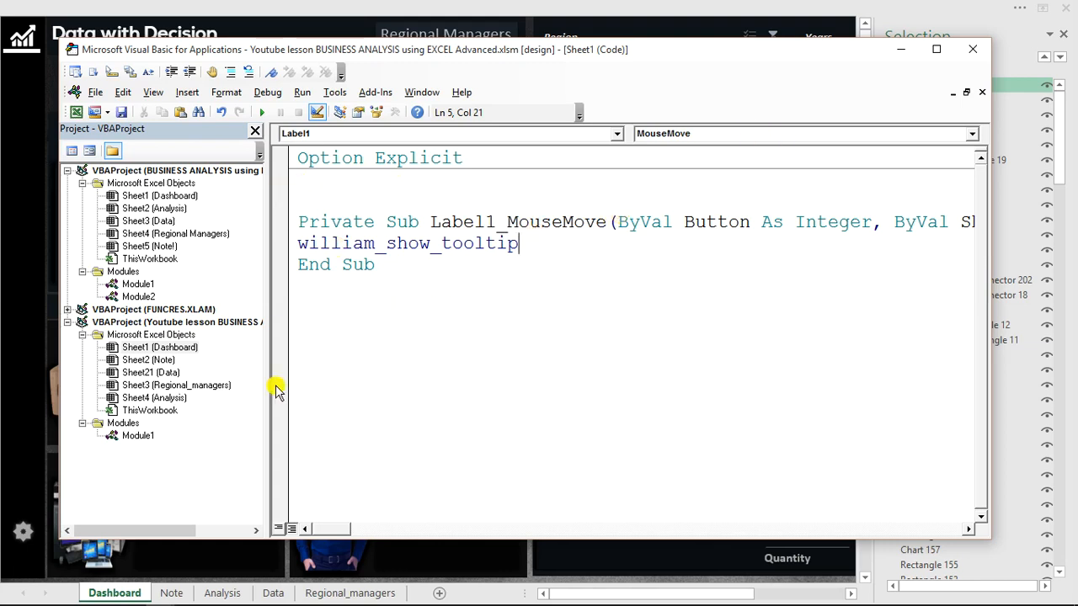
{"action": "left_click", "coordinate": [901, 52]}
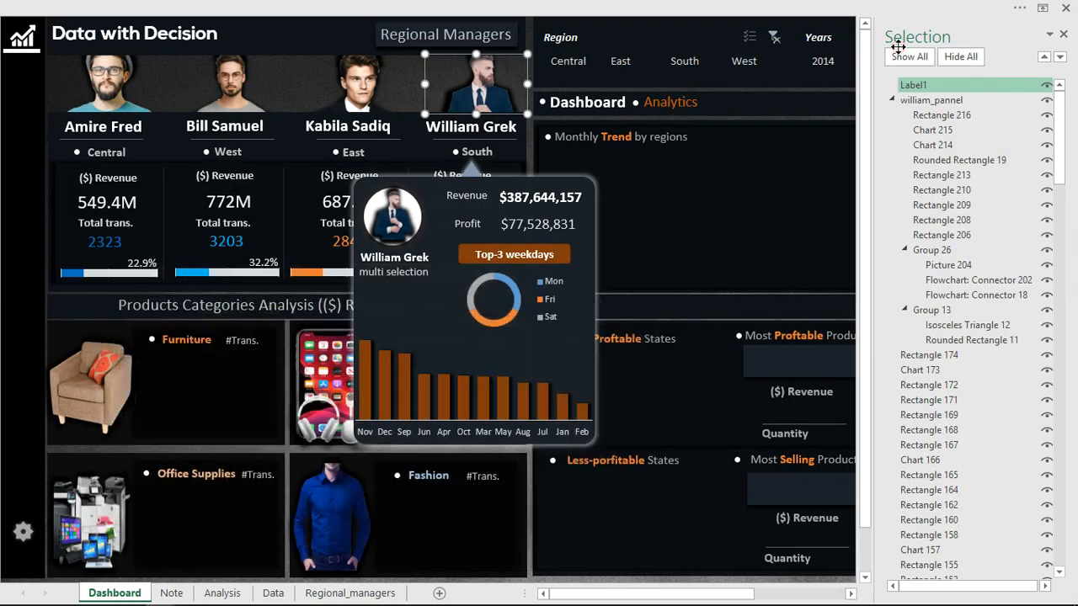
Turn off Design Mode so the label events can run on the dashboard.
{"action": "left_click", "coordinate": [671, 200]}
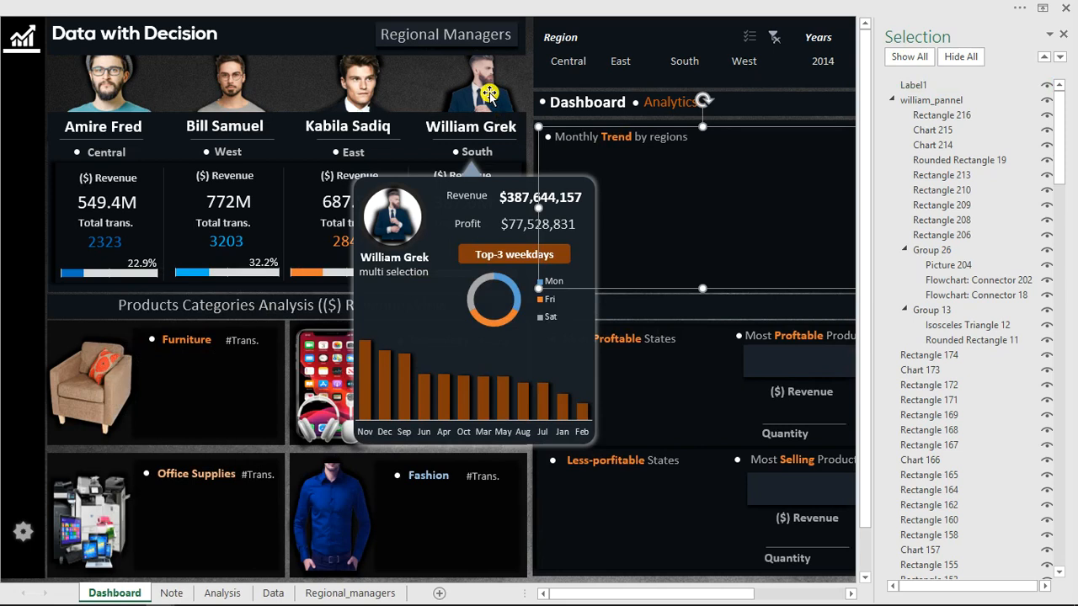
{"action": "left_click", "coordinate": [509, 7]}
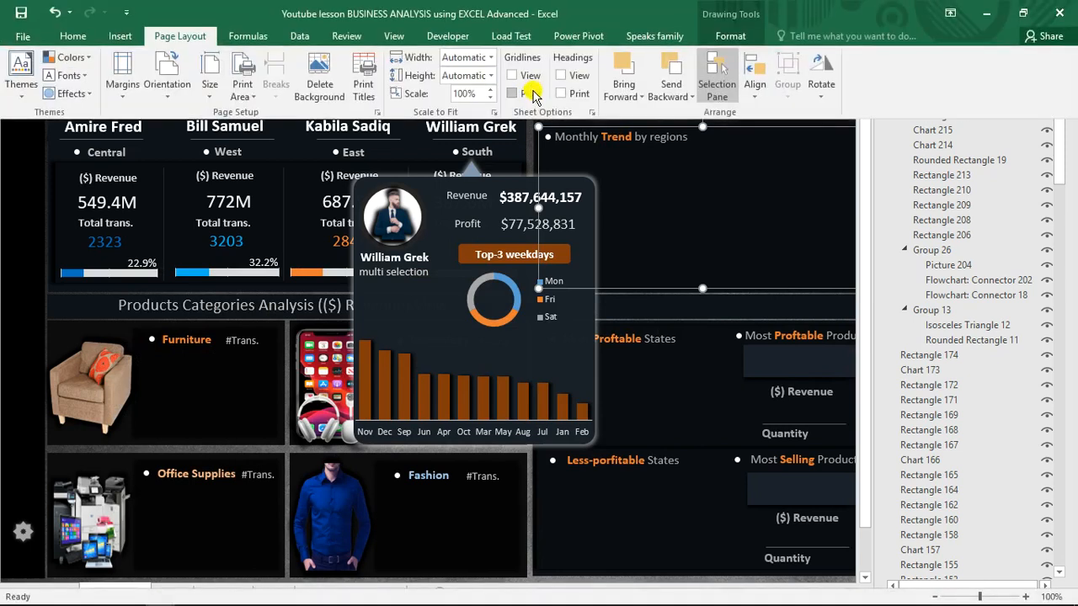
{"action": "left_click", "coordinate": [452, 37]}
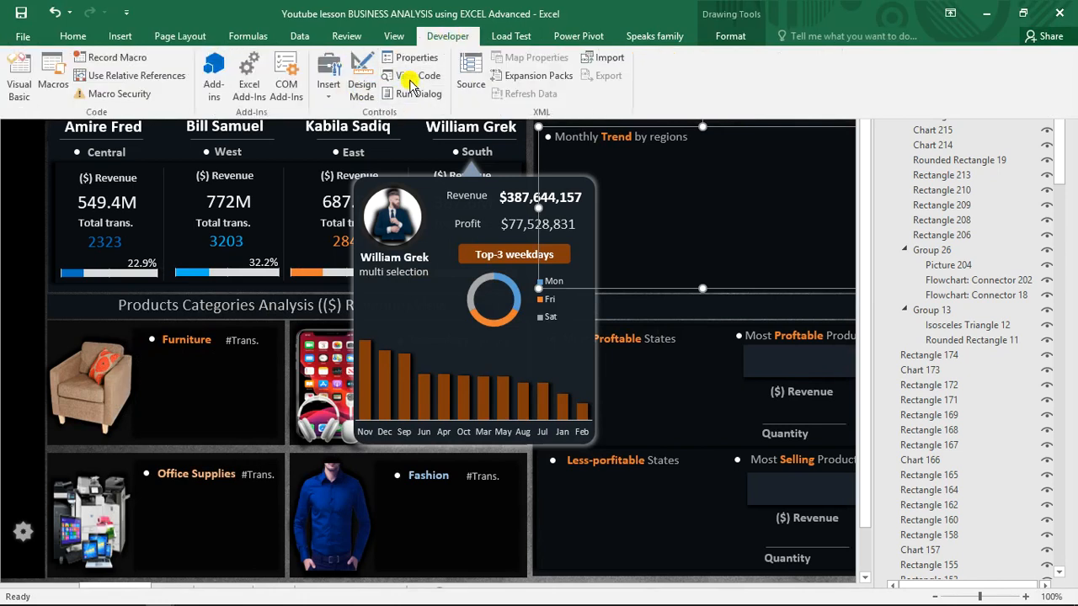
{"action": "left_click", "coordinate": [640, 190]}
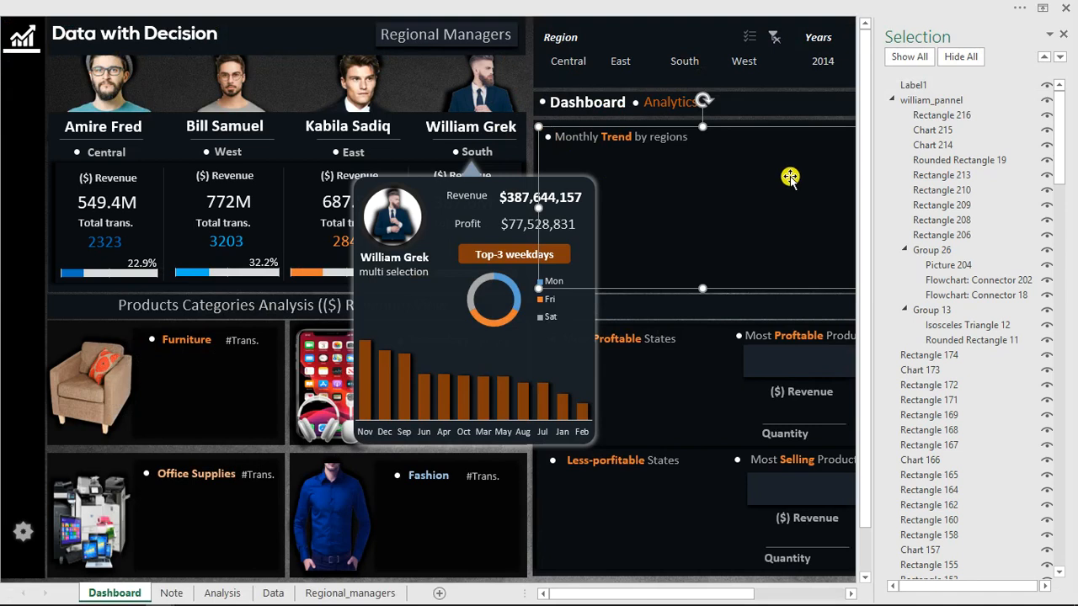
Hide the South manager's panel group and test the photo label's MouseMove event twice, hiding the panel again after each test.
{"action": "left_click", "coordinate": [1046, 99]}
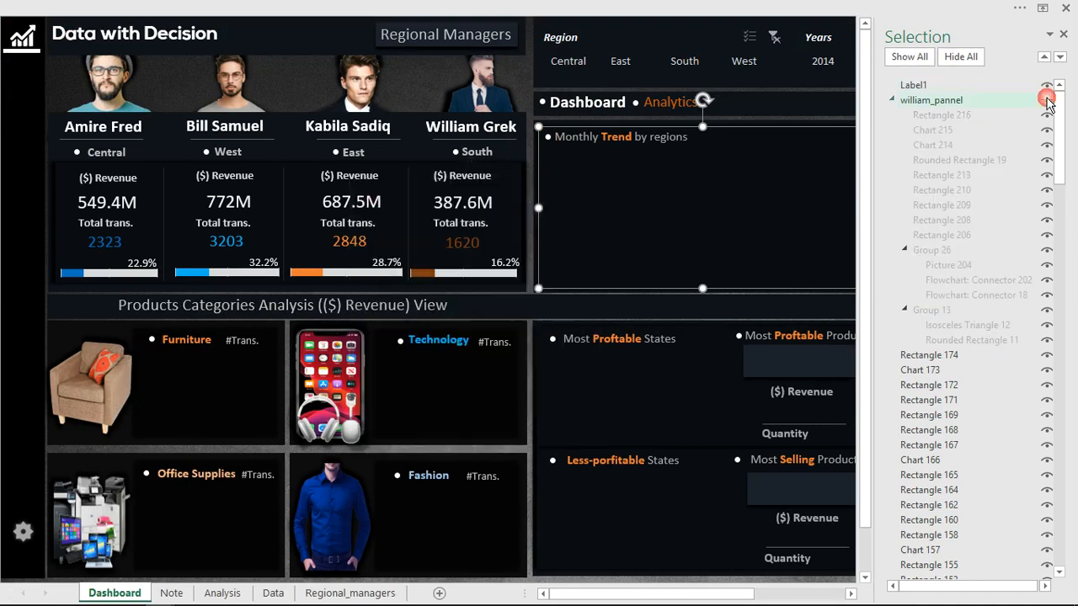
{"action": "left_click", "coordinate": [478, 96]}
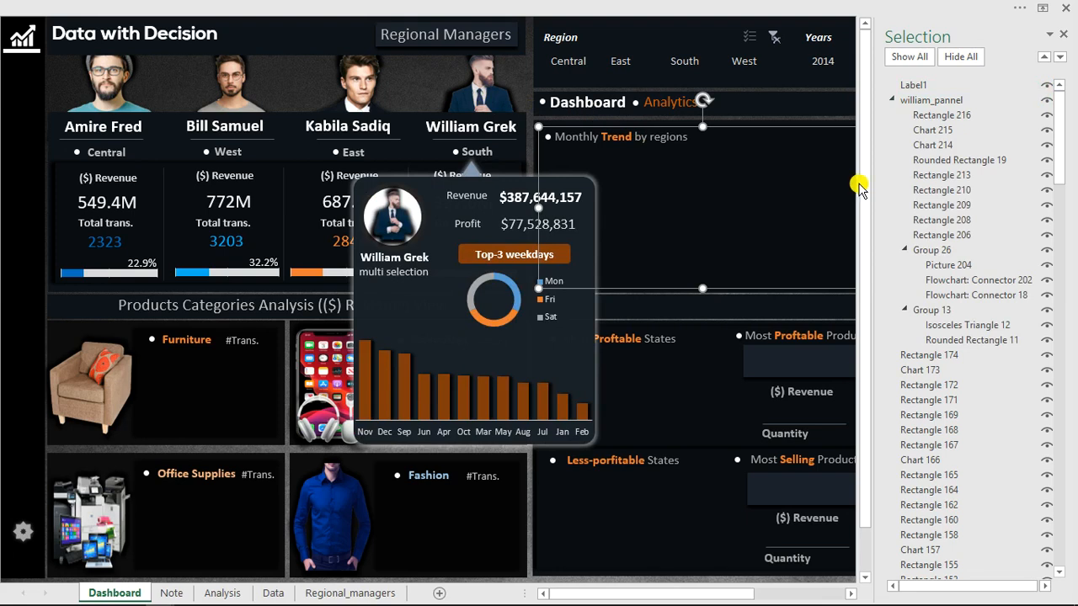
{"action": "left_click", "coordinate": [1046, 99]}
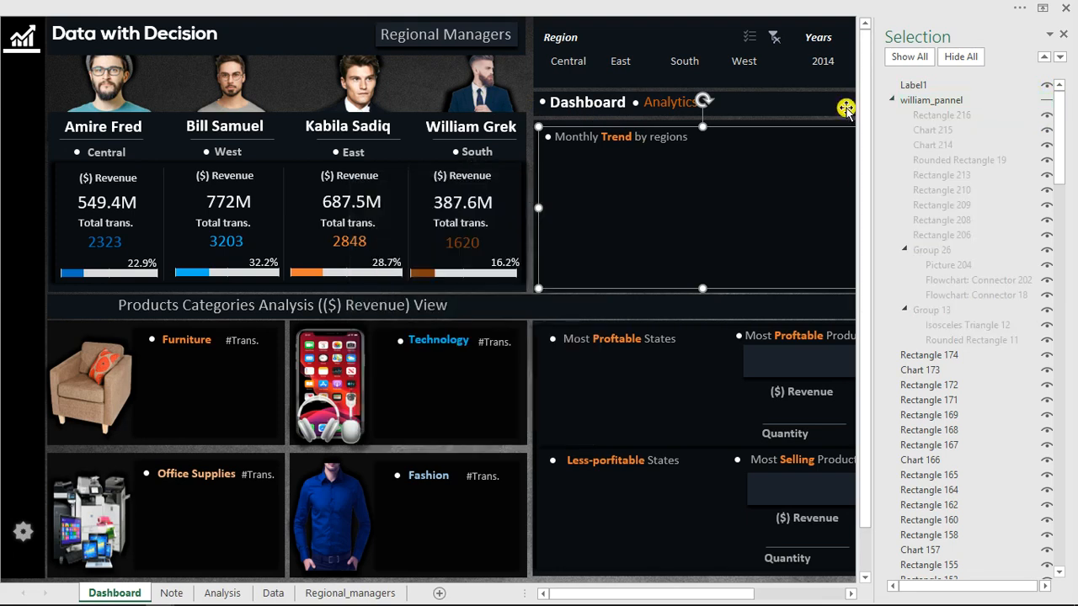
{"action": "left_click", "coordinate": [478, 96]}
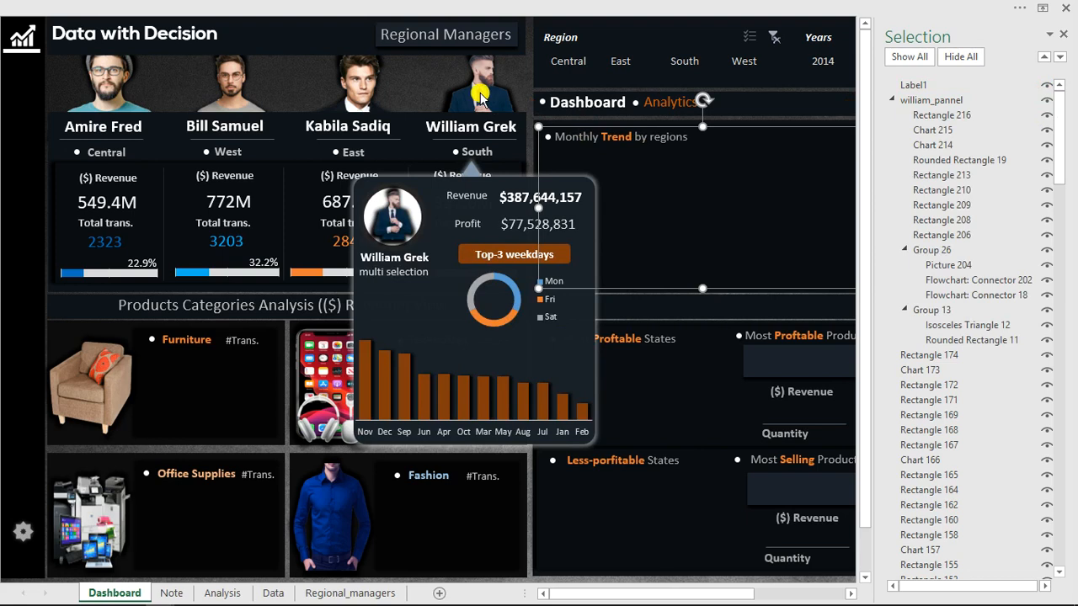
{"action": "left_click", "coordinate": [1046, 101]}
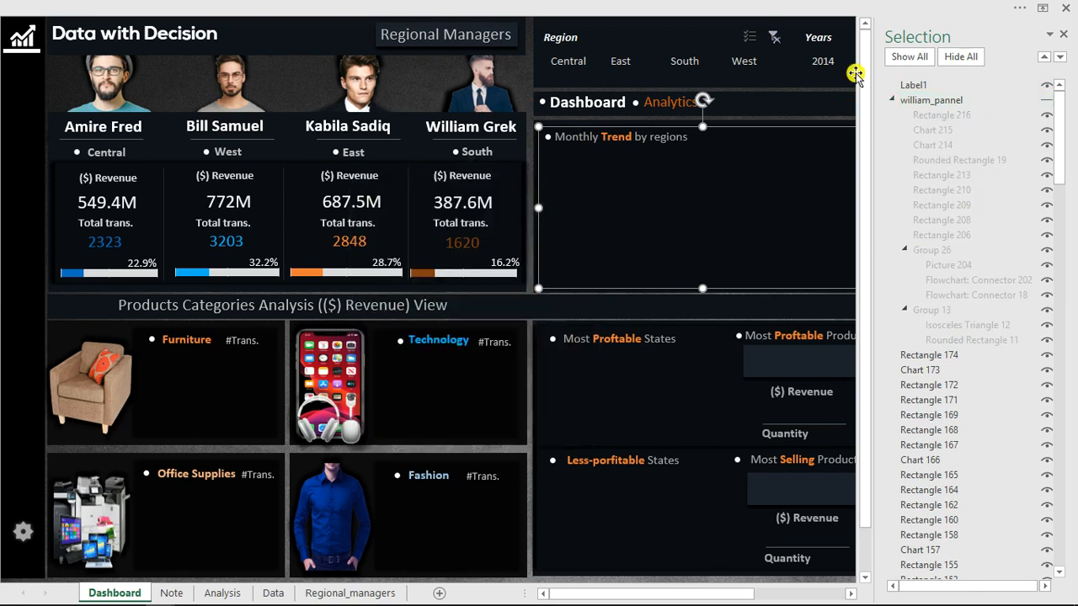
Turn Design Mode back on for editing the dashboard's ActiveX labels.
{"action": "left_click", "coordinate": [647, 8]}
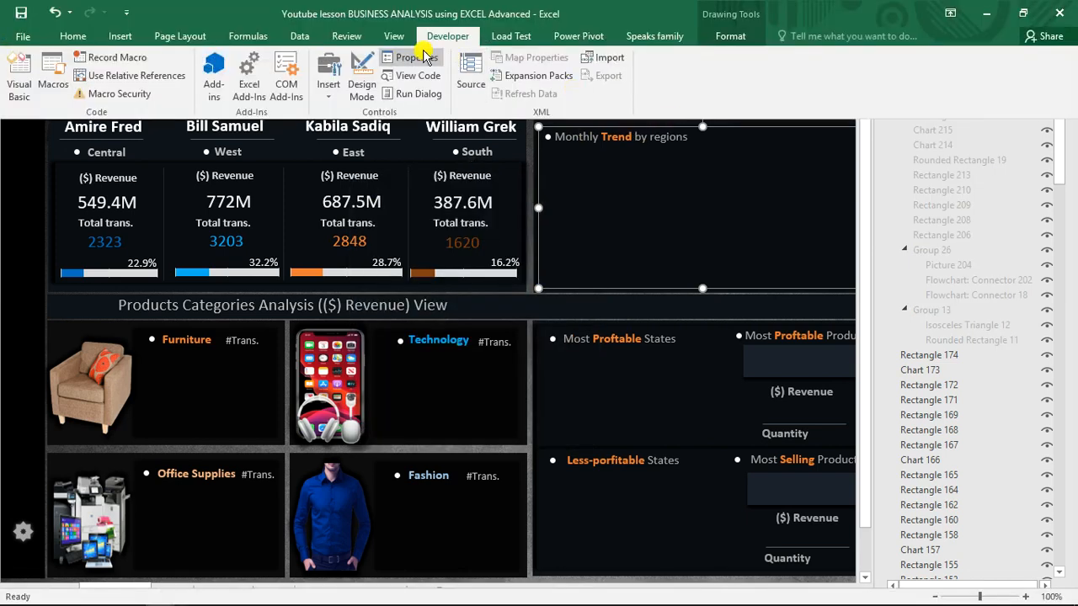
{"action": "left_click", "coordinate": [367, 73]}
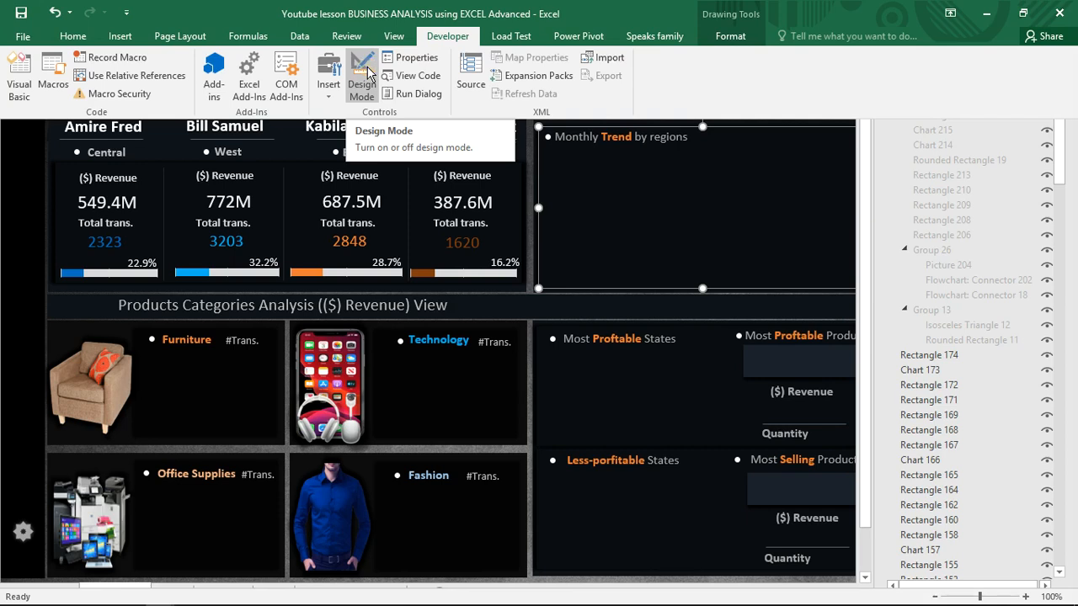
{"action": "left_click", "coordinate": [646, 202]}
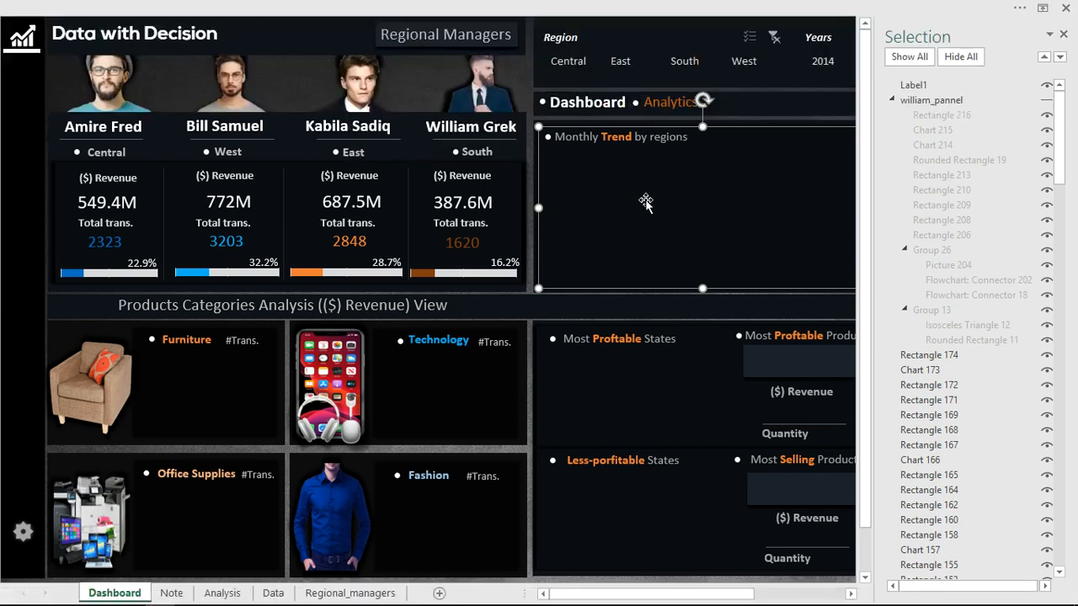
Duplicate the South manager's photo label and place the copy directly below it, over the manager's name and region.
{"action": "left_click", "coordinate": [489, 90]}
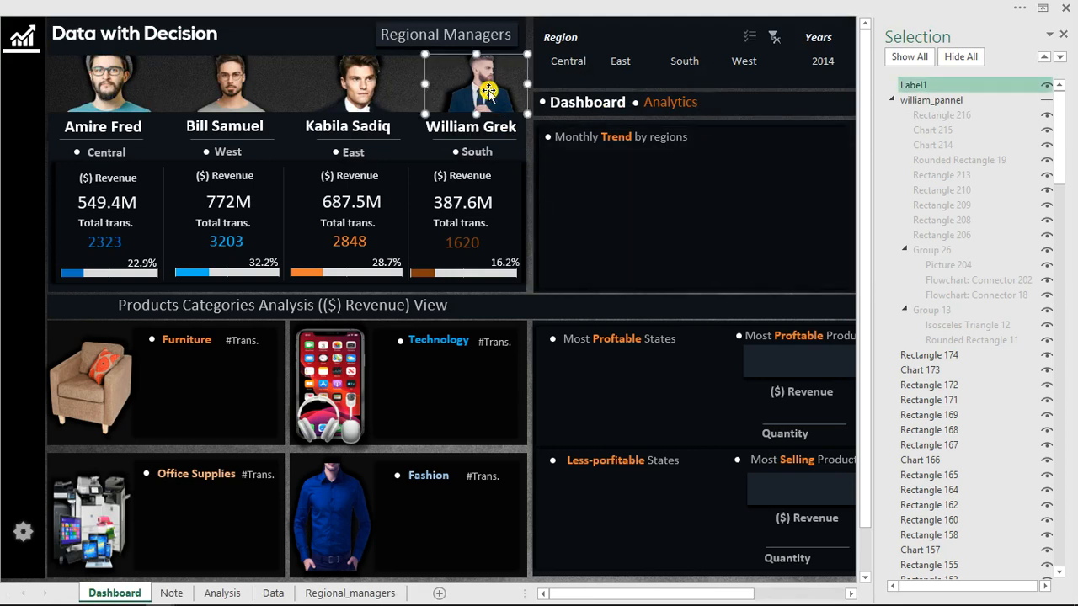
{"action": "key", "text": "ctrl+d"}
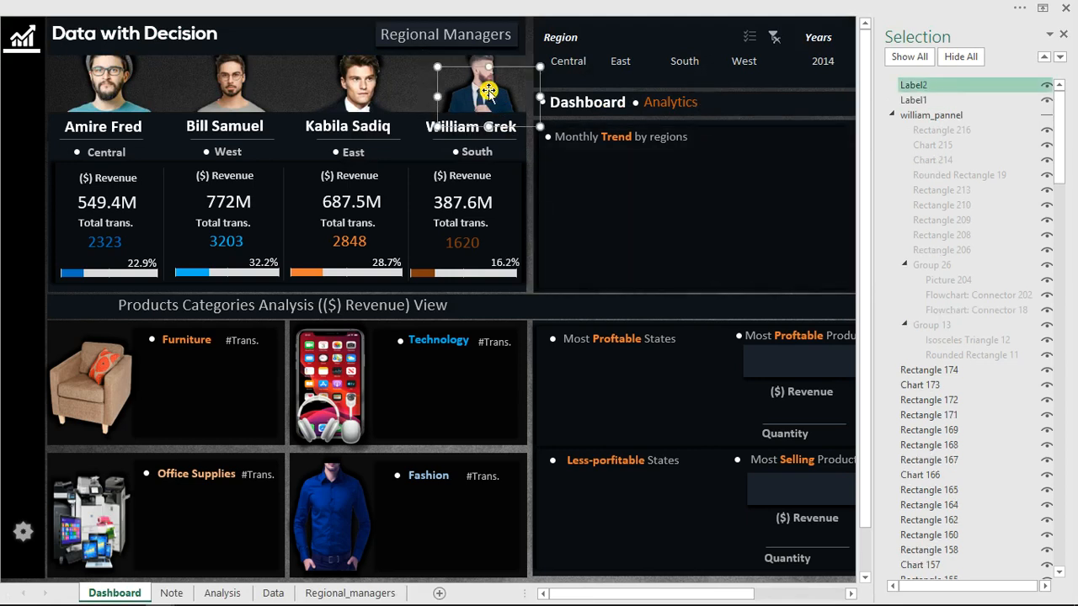
{"action": "mouse_move", "coordinate": [485, 118]}
{"action": "left_mouse_down"}
{"action": "mouse_move", "coordinate": [478, 141]}
{"action": "mouse_move", "coordinate": [474, 131]}
{"action": "left_mouse_up"}
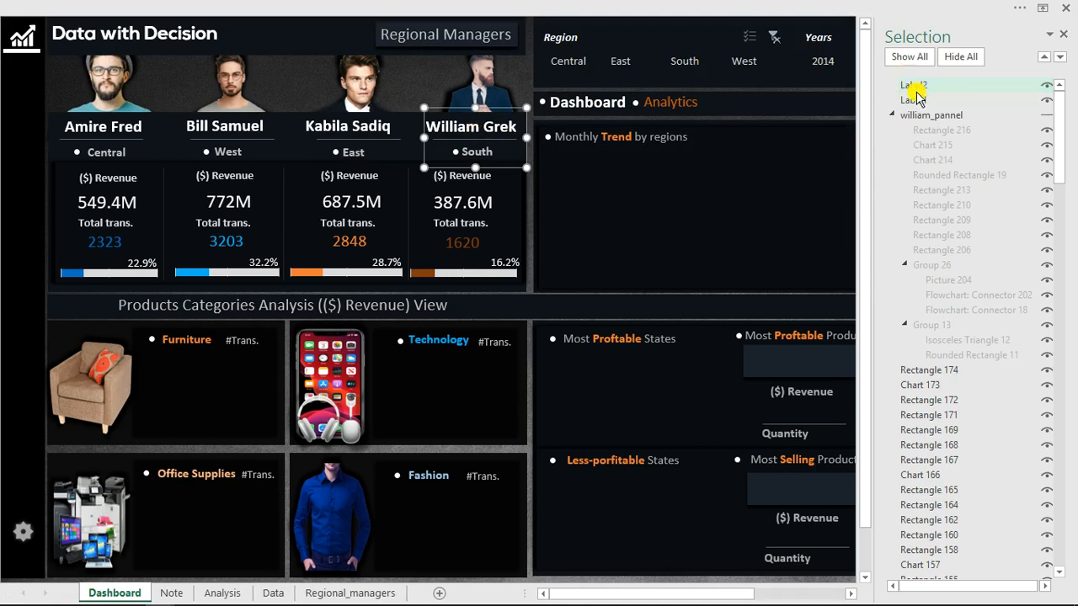
Create a MouseMove event procedure for Label2, the label over the South manager's name and region.
{"action": "double_click", "coordinate": [482, 135]}
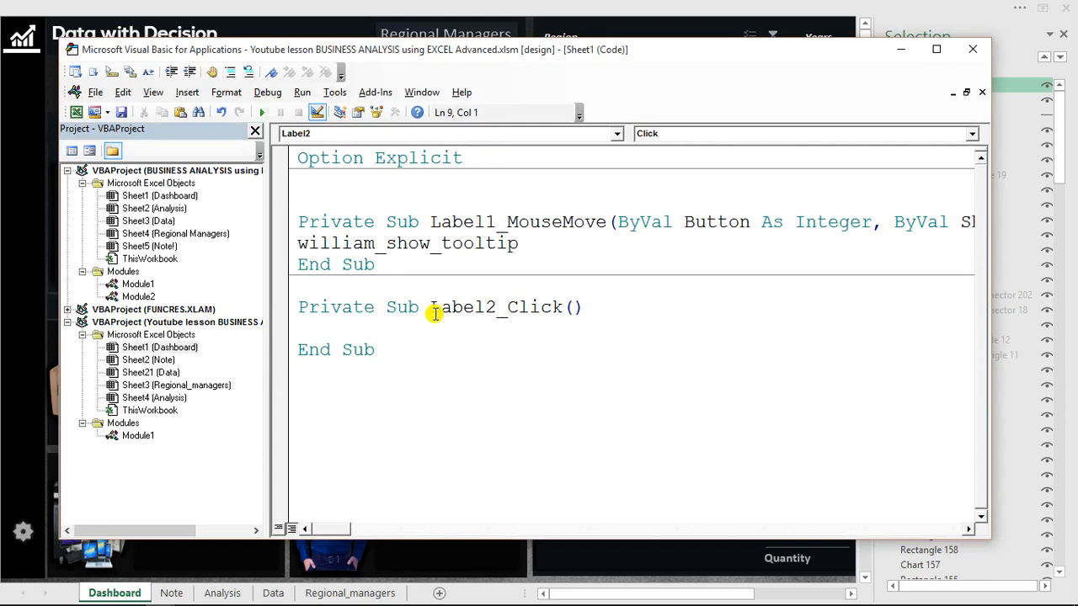
{"action": "left_click", "coordinate": [677, 136]}
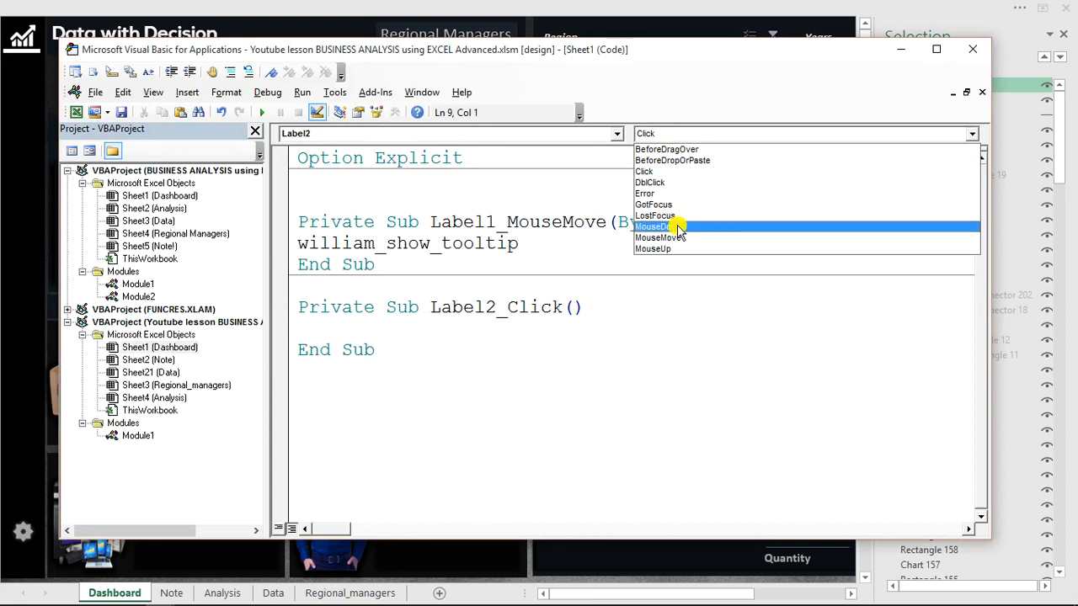
{"action": "left_click", "coordinate": [674, 234]}
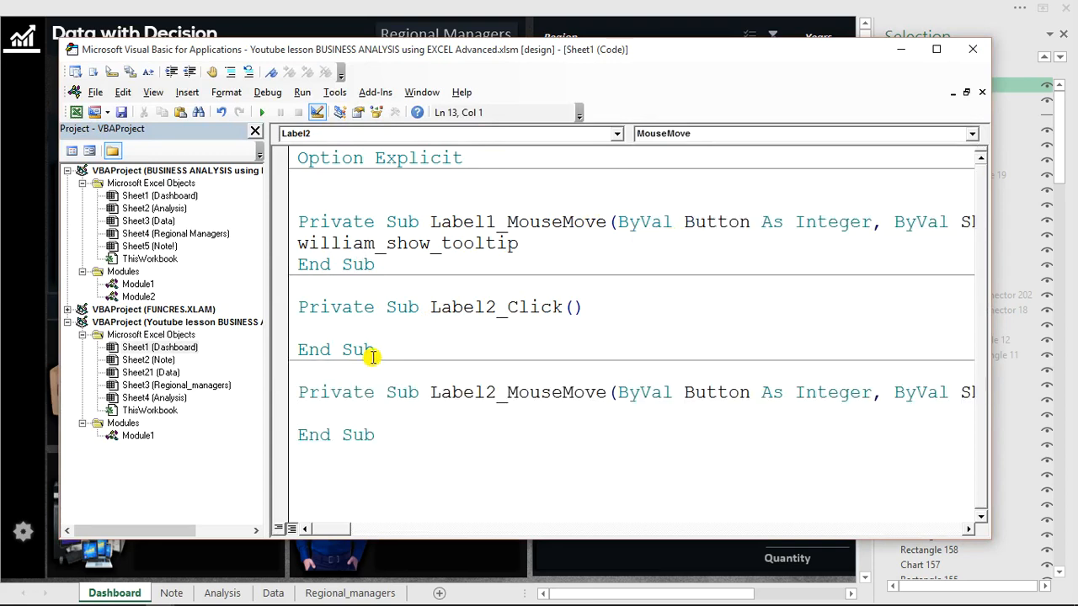
Delete the empty Label2_Click procedure from the Dashboard sheet's code.
{"action": "left_click_drag", "start_coordinate": [380, 356], "coordinate": [304, 306]}
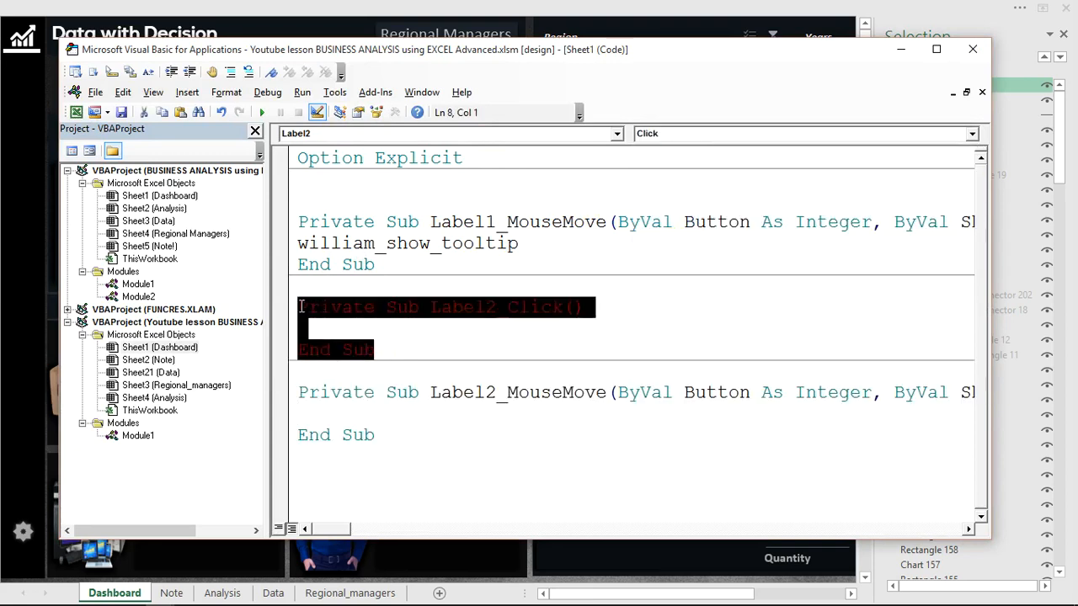
{"action": "key", "text": "Delete"}
{"action": "key", "text": "BackSpace"}
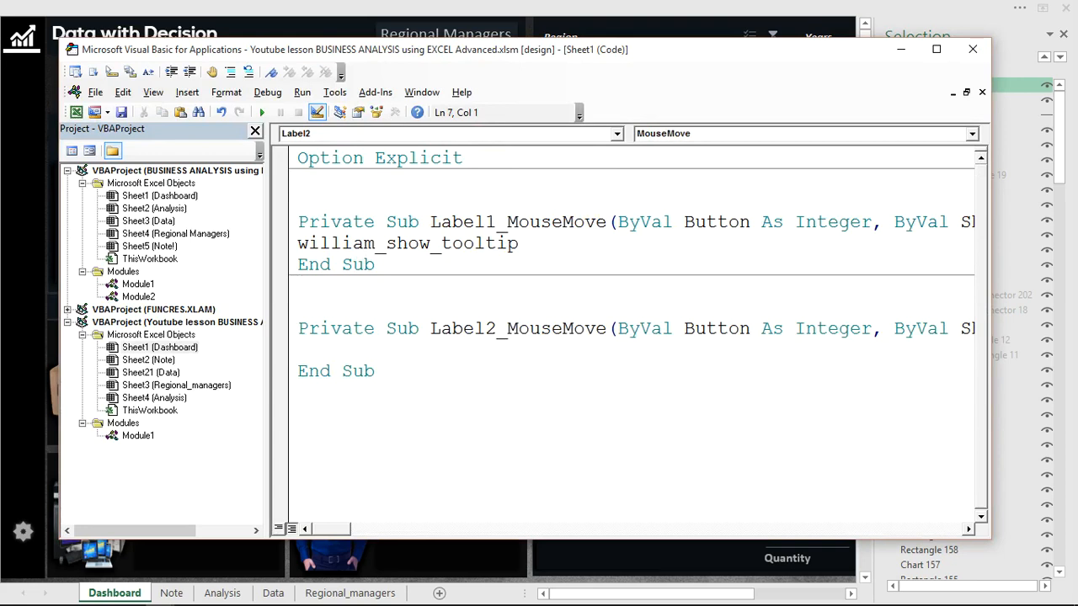
Call the South manager's hide_tooltip procedure inside Label2_MouseMove, reusing the copied show_tooltip name with show replaced by hide.
{"action": "left_click", "coordinate": [337, 348]}
{"action": "type", "text": "william_show_tooltip"}
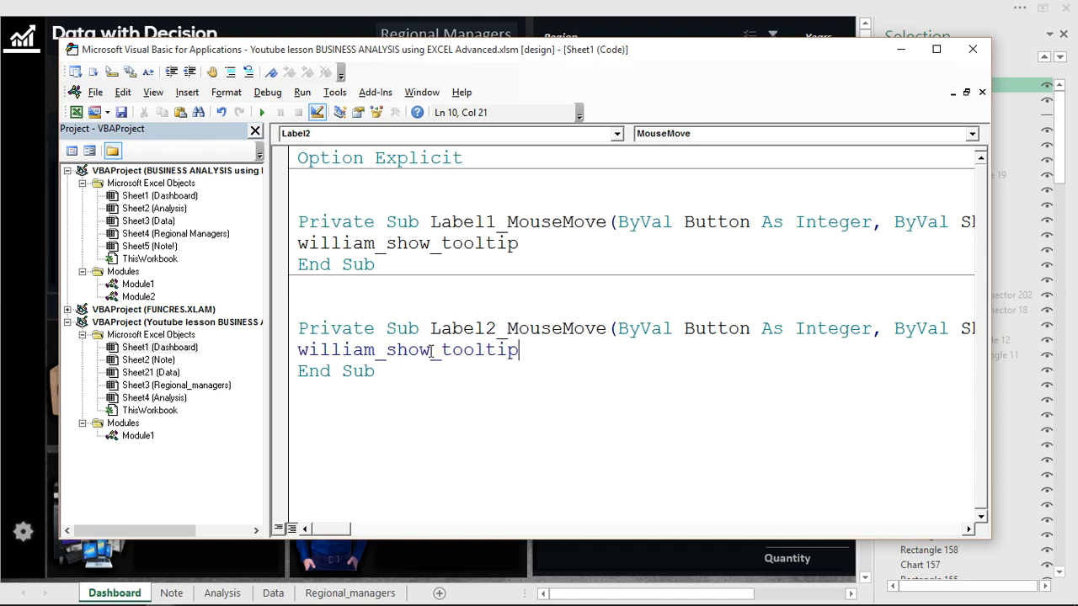
{"action": "left_click_drag", "start_coordinate": [431, 350], "coordinate": [392, 357]}
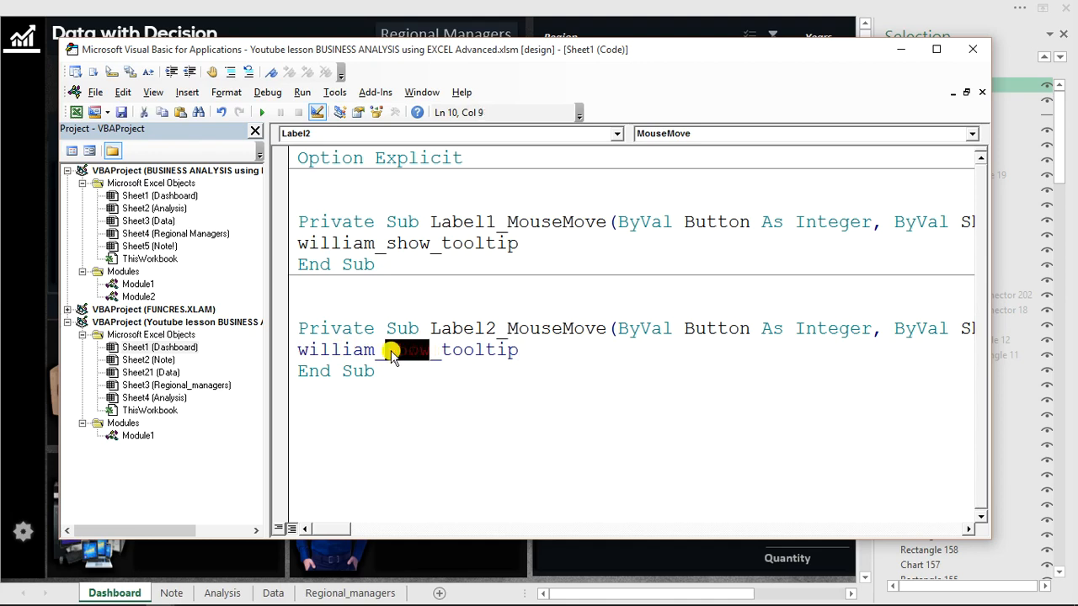
{"action": "type", "text": "hide"}
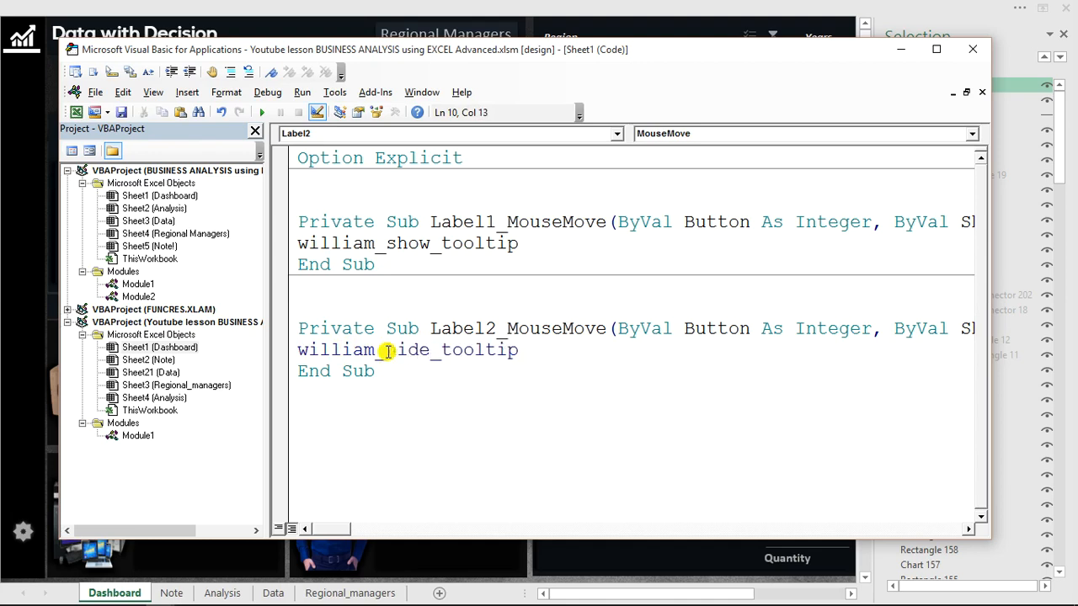
Check the procedure names in Module1 against the calls in the Dashboard sheet's code and return to the dashboard.
{"action": "double_click", "coordinate": [132, 436]}
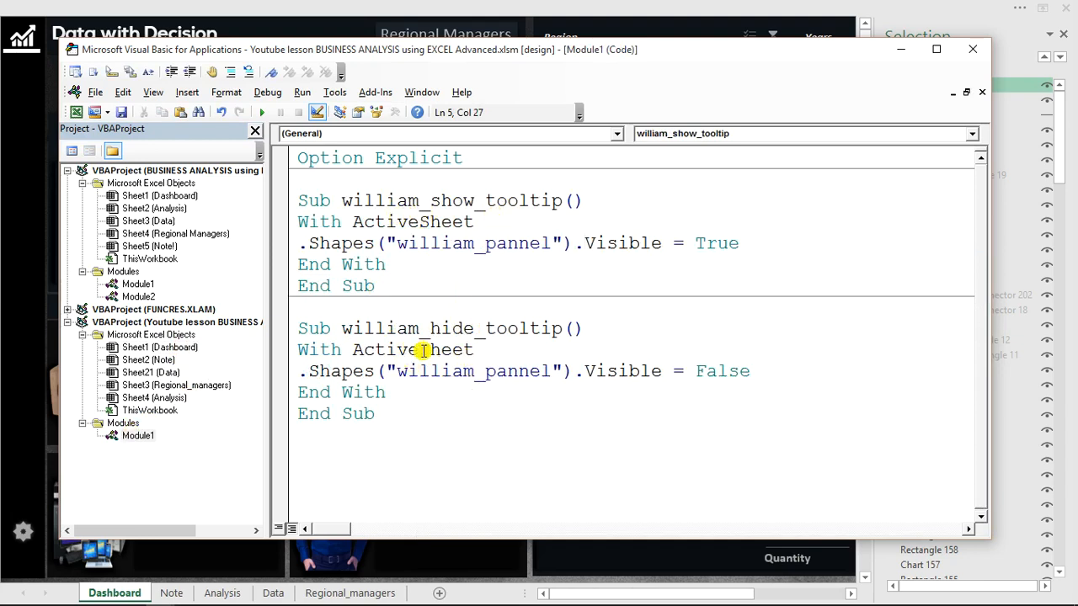
{"action": "double_click", "coordinate": [159, 347]}
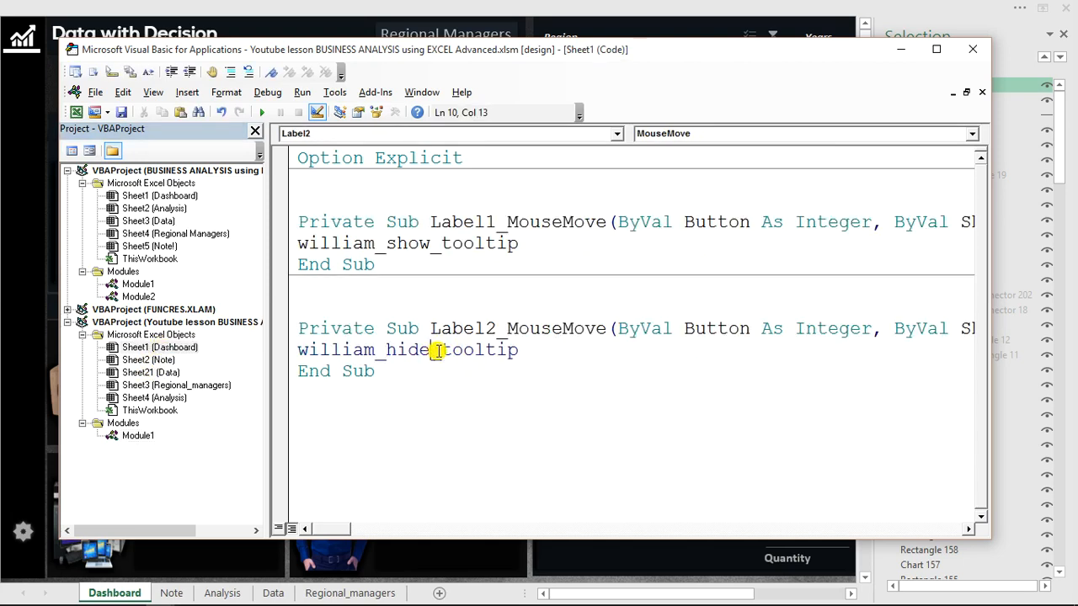
{"action": "left_click", "coordinate": [900, 49]}
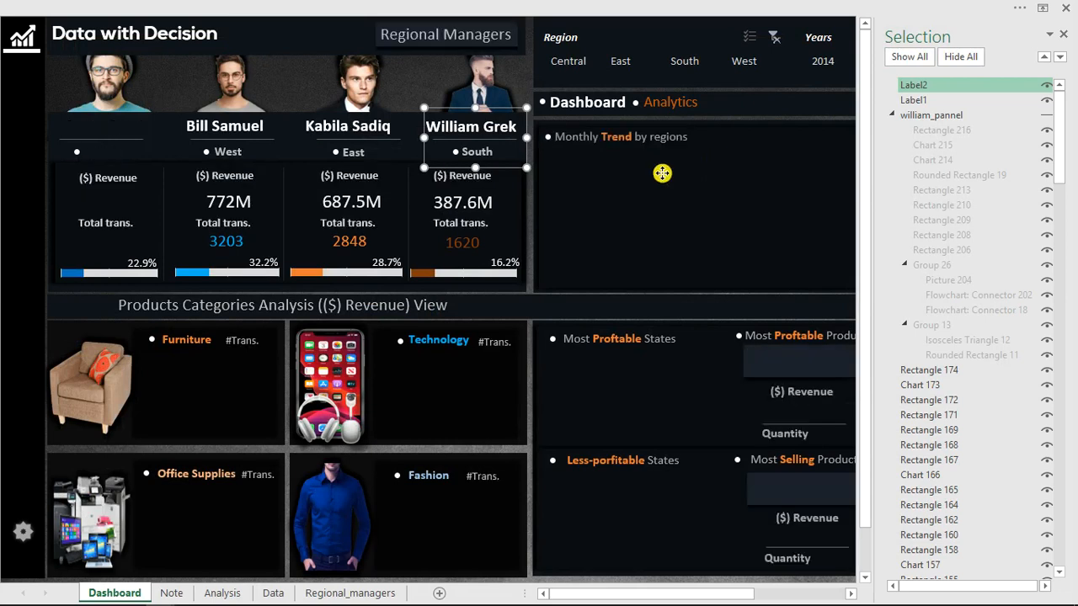
Turn off Design Mode so the label MouseMove events can run, and return to the dashboard.
{"action": "left_click", "coordinate": [726, 167]}
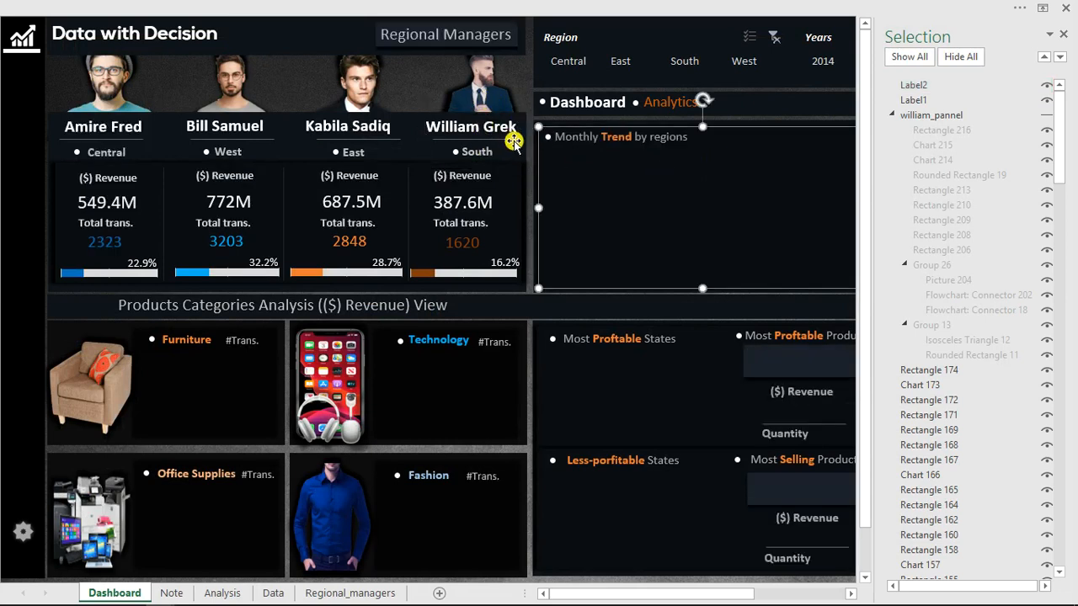
{"action": "left_click", "coordinate": [476, 9]}
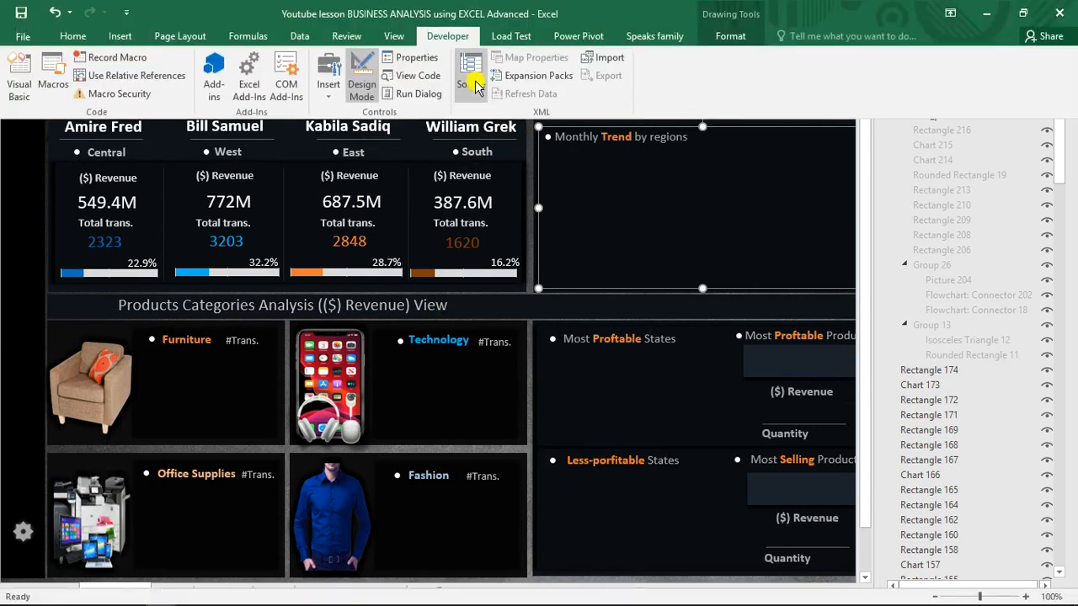
{"action": "left_click", "coordinate": [368, 74]}
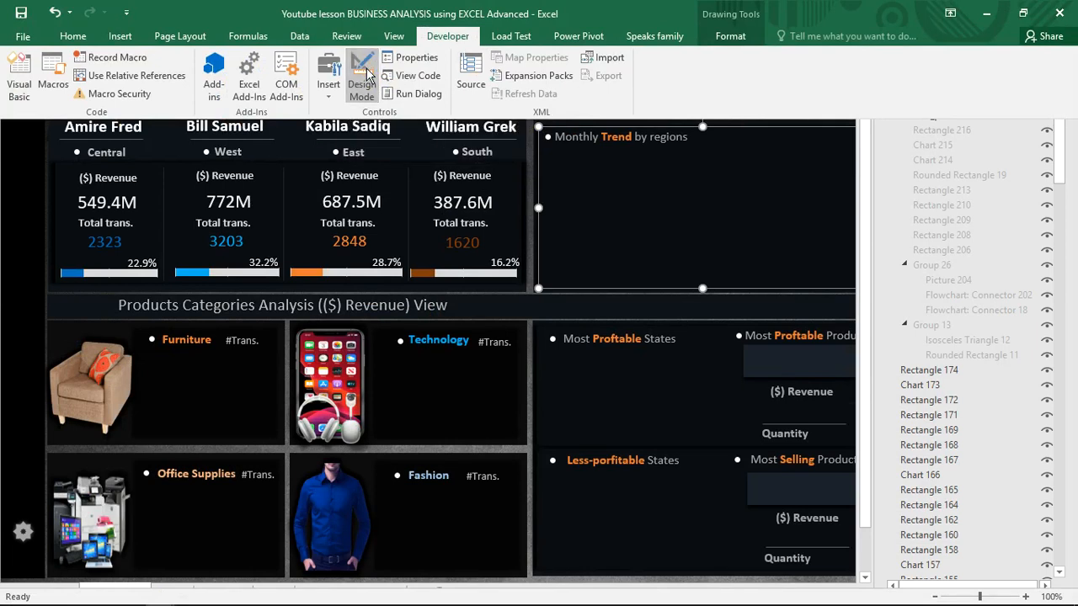
{"action": "left_click", "coordinate": [629, 174]}
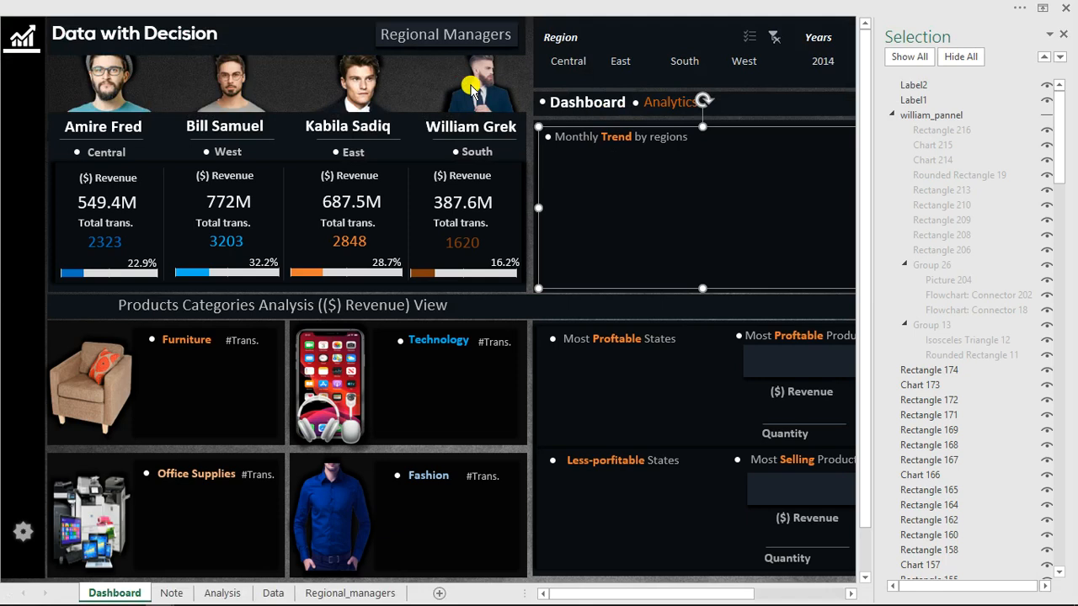
Test showing and hiding the South manager's detail panel with the transparent labels over the photo and name, then close the object list.
{"action": "mouse_move", "coordinate": [470, 86]}
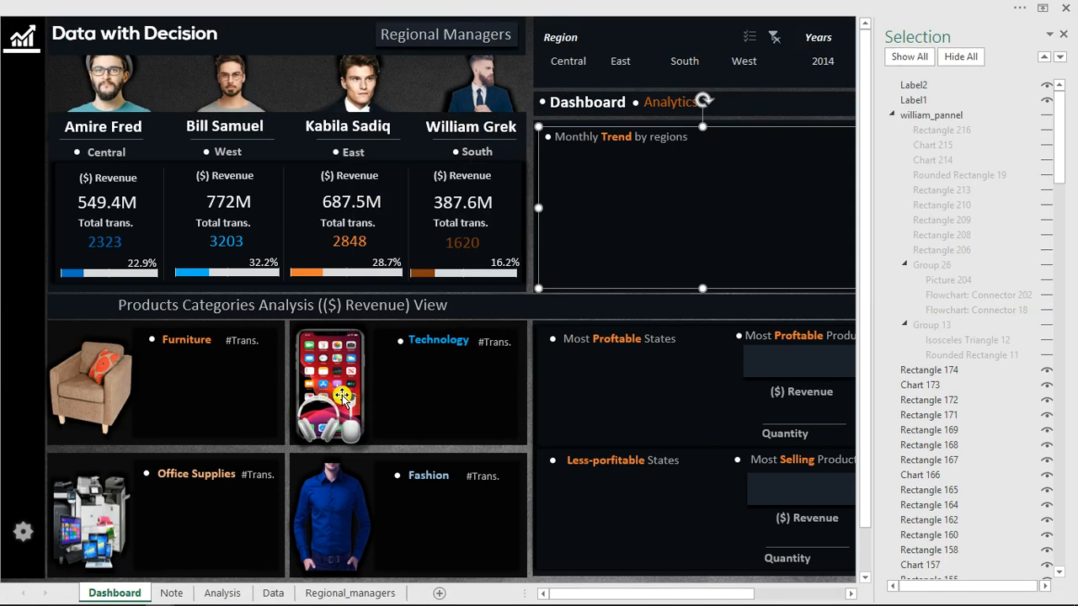
{"action": "left_click", "coordinate": [482, 100]}
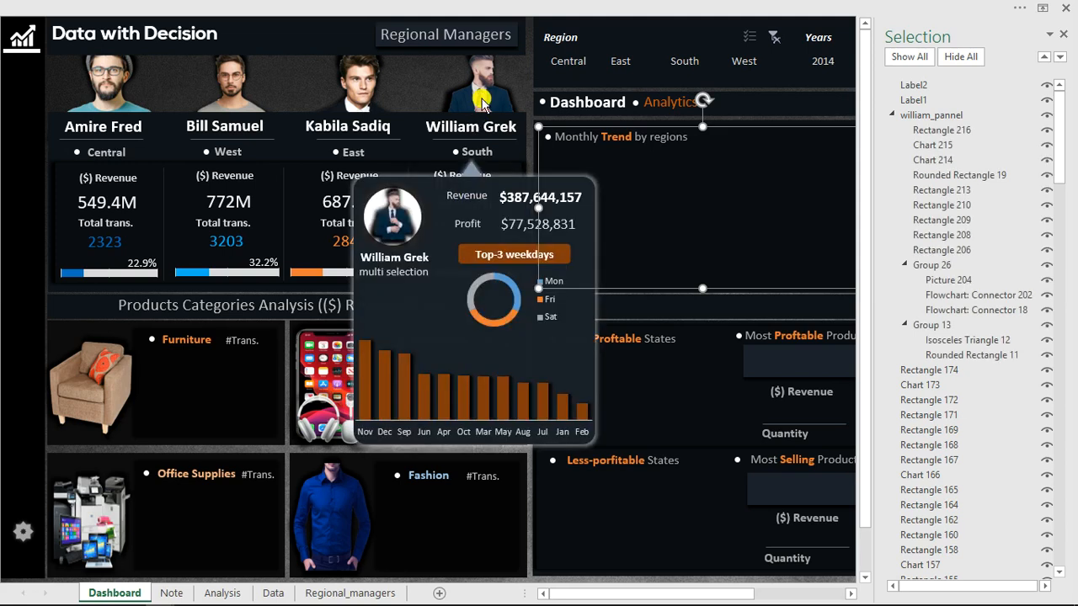
{"action": "left_click", "coordinate": [474, 152]}
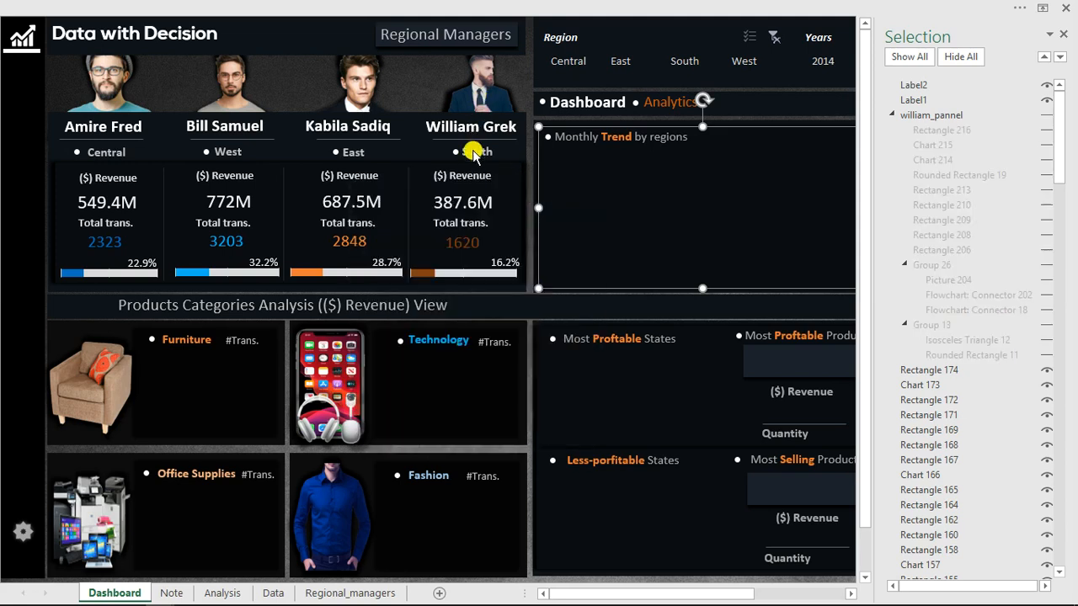
{"action": "left_click", "coordinate": [483, 84]}
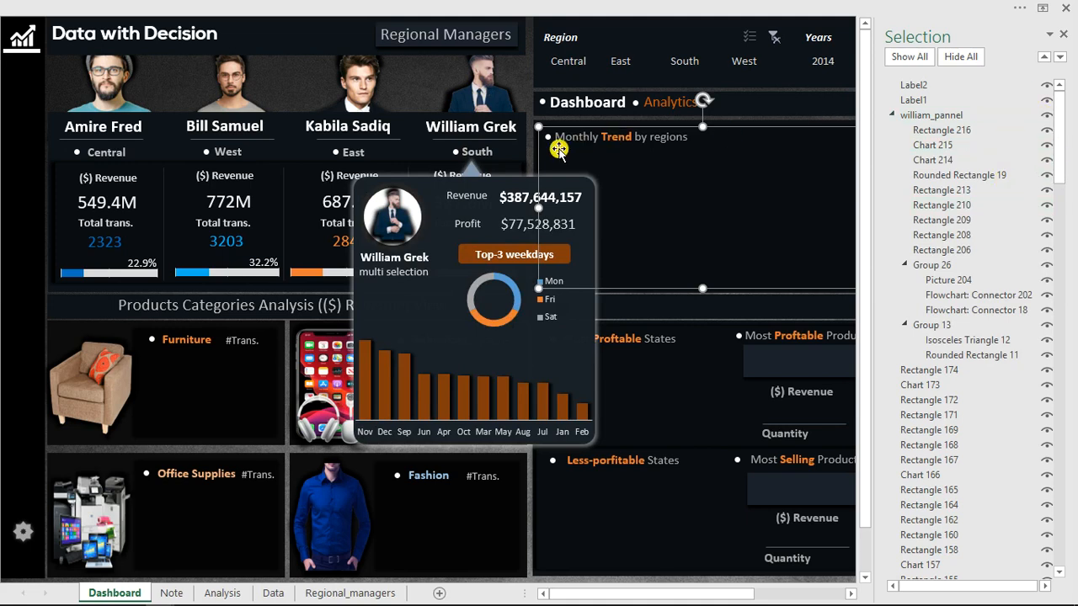
{"action": "left_click", "coordinate": [492, 154]}
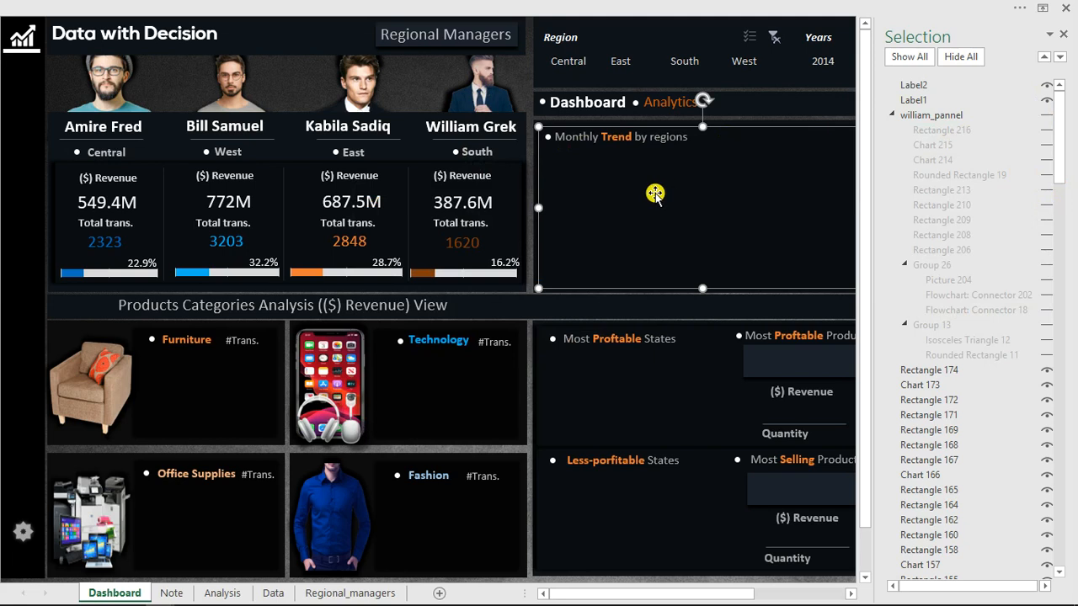
{"action": "left_click", "coordinate": [1063, 35]}
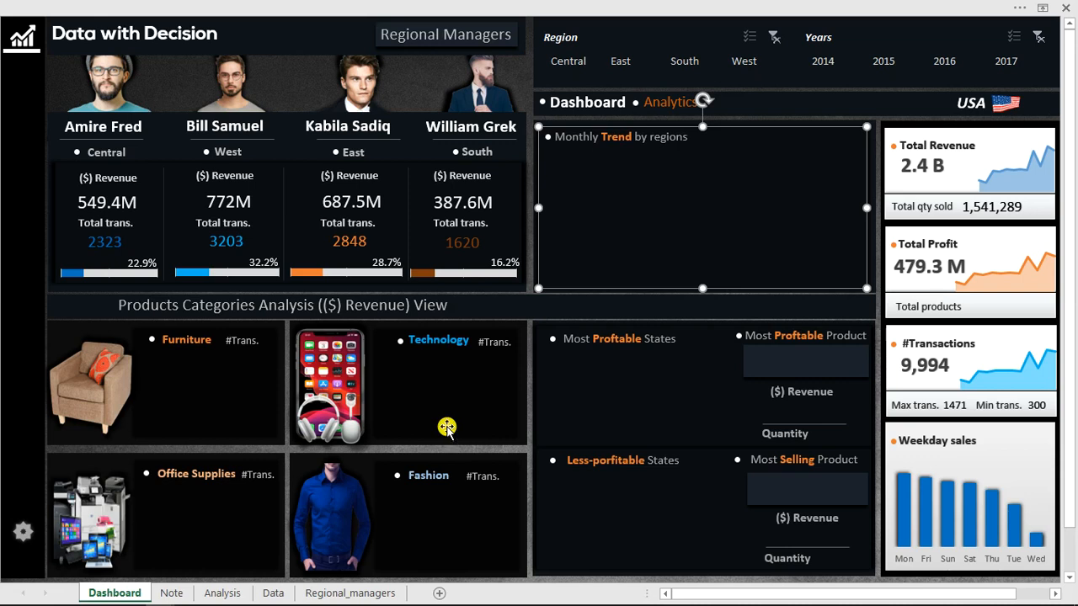
Unhide the wares_category group, which holds the Wears category analysis panel, on the dashboard.
{"action": "key", "text": "alt+F10"}
{"action": "left_click", "coordinate": [1042, 327]}
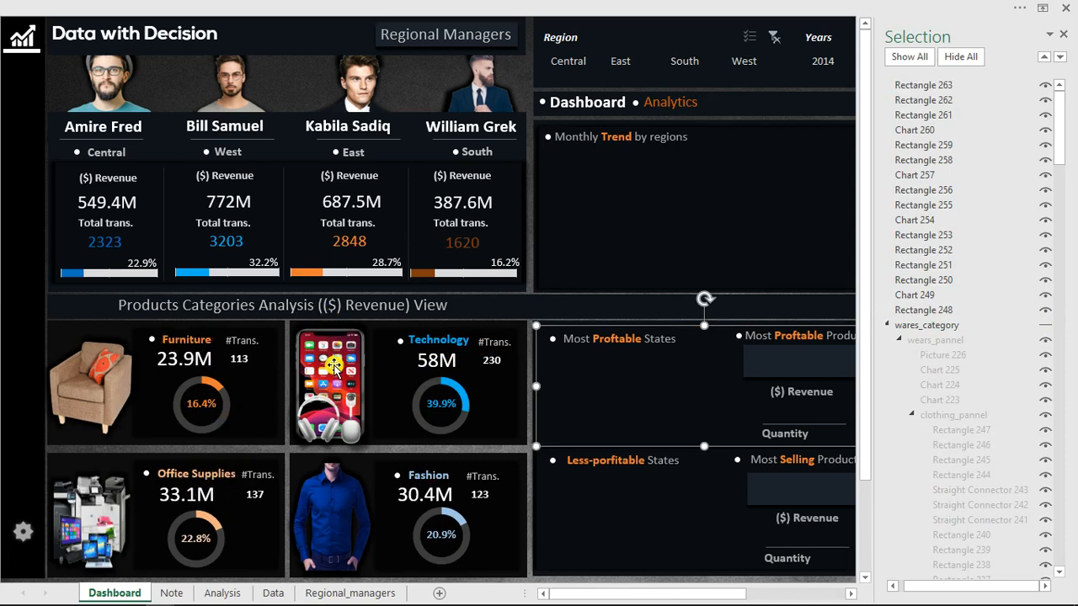
{"action": "left_click", "coordinate": [1048, 326]}
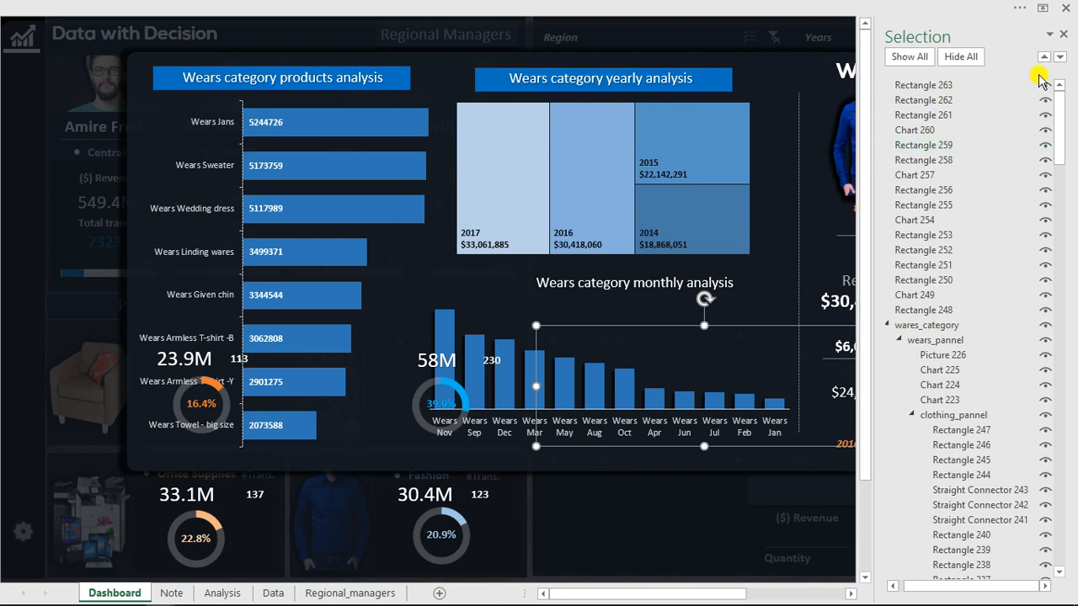
{"action": "left_click", "coordinate": [1063, 37]}
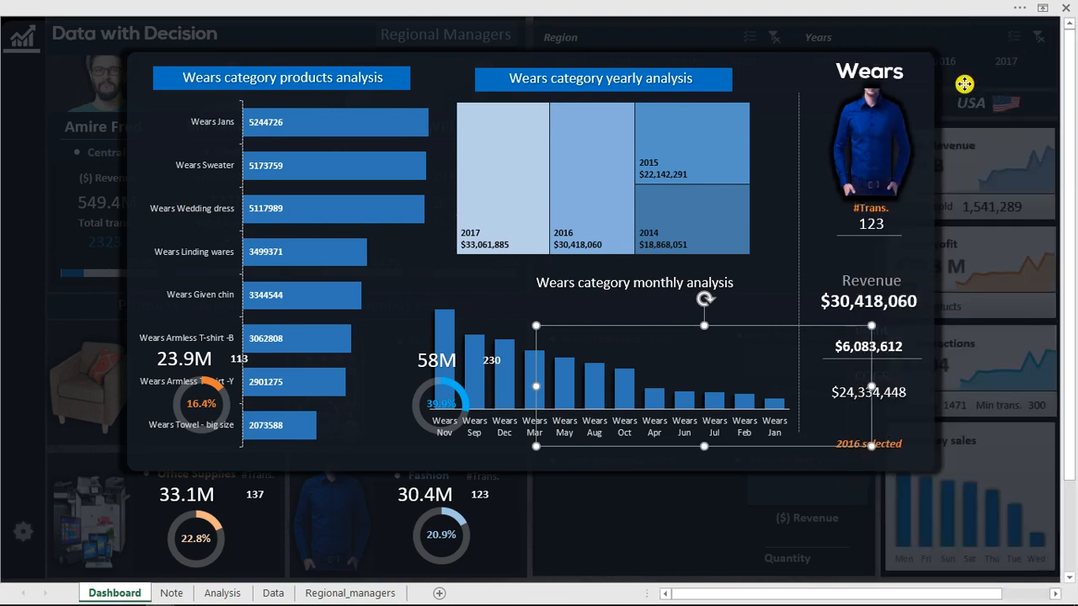
{"action": "left_click", "coordinate": [964, 84]}
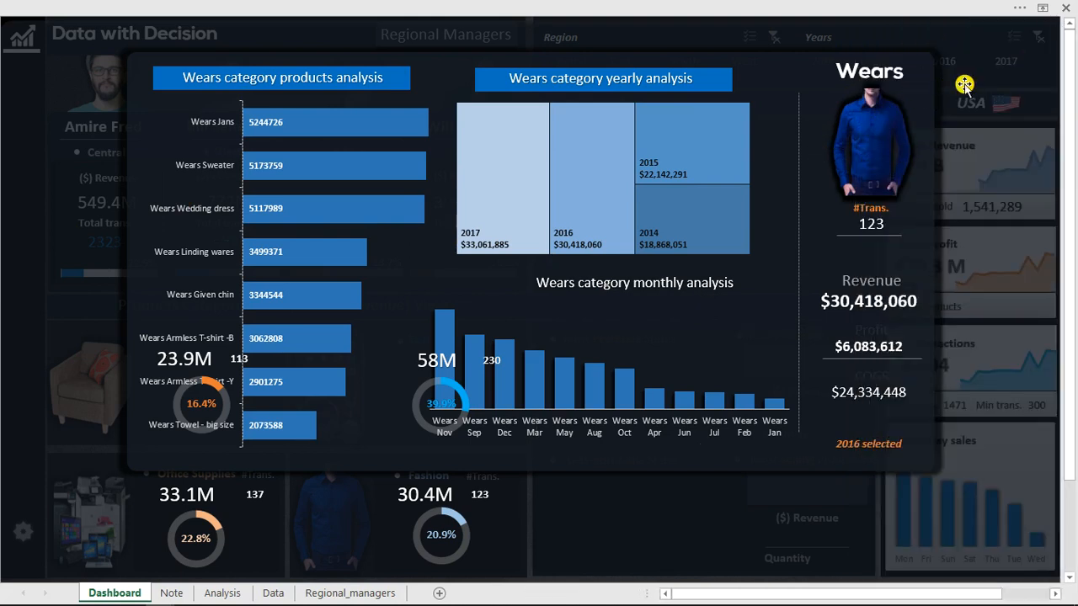
Draw an ActiveX label about 92 wide and 477 high along the left side of the Wears analysis panel.
{"action": "left_click", "coordinate": [594, 7]}
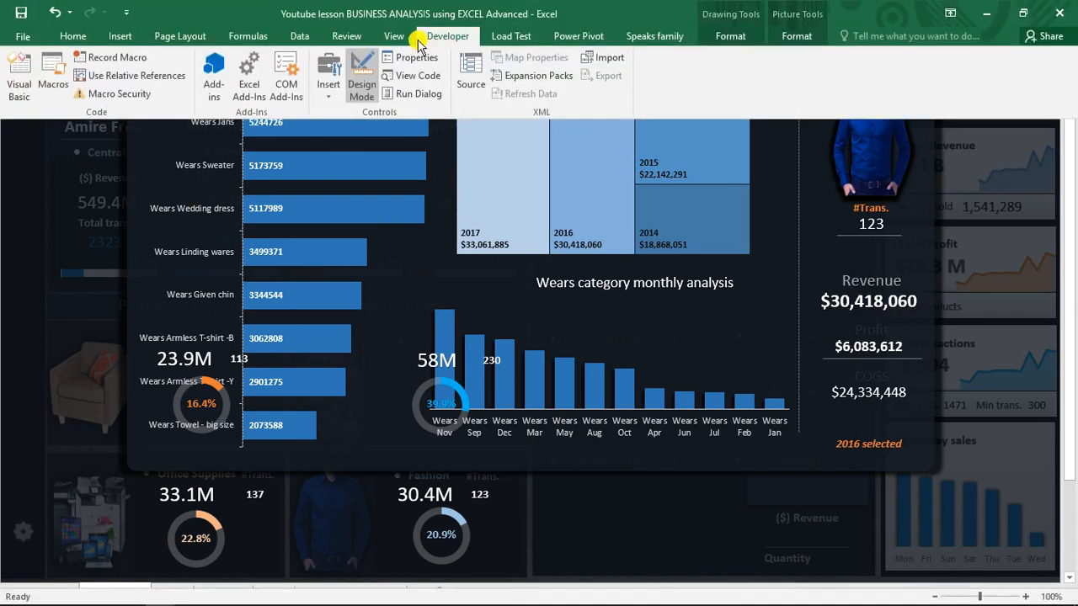
{"action": "left_click", "coordinate": [360, 77]}
{"action": "left_click", "coordinate": [330, 94]}
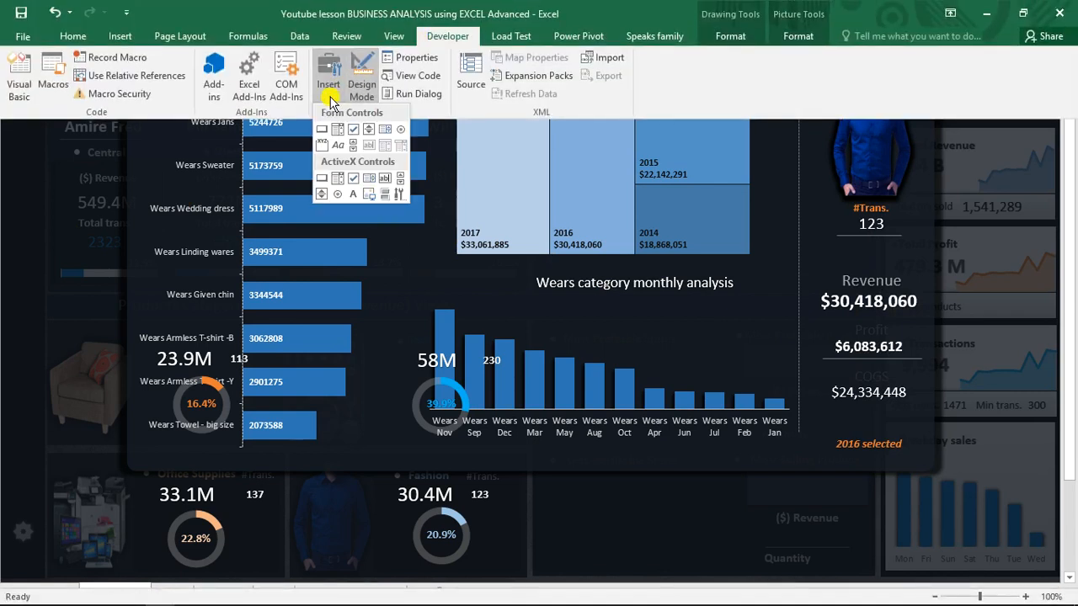
{"action": "left_click", "coordinate": [352, 192]}
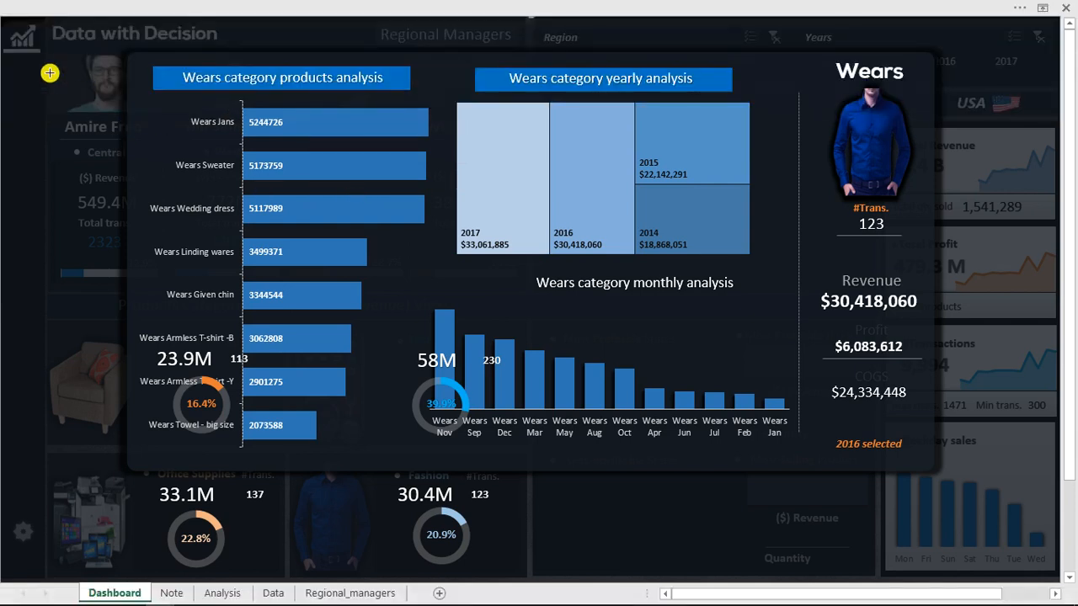
{"action": "mouse_move", "coordinate": [29, 59]}
{"action": "left_mouse_down"}
{"action": "mouse_move", "coordinate": [102, 144]}
{"action": "mouse_move", "coordinate": [125, 191]}
{"action": "left_mouse_up"}
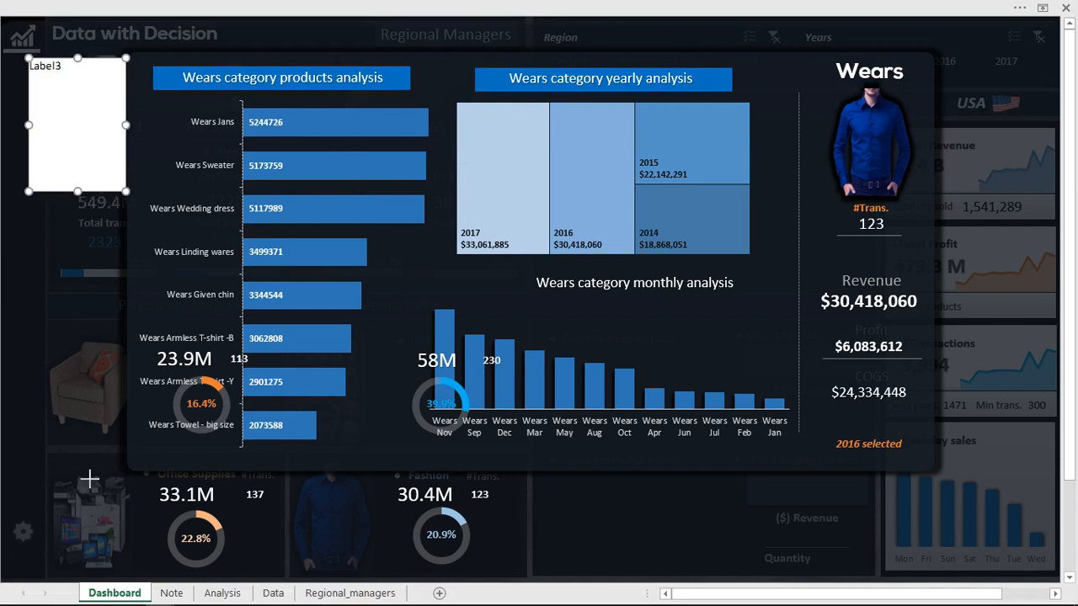
{"action": "left_click_drag", "start_coordinate": [76, 191], "coordinate": [77, 515]}
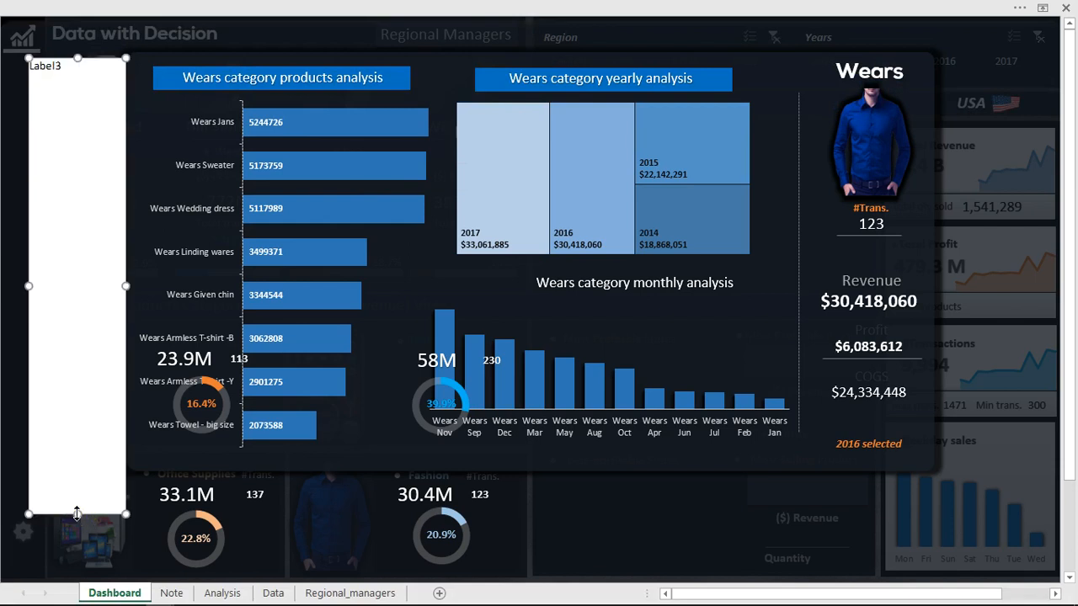
{"action": "left_click", "coordinate": [76, 556]}
{"action": "left_click_drag", "start_coordinate": [75, 558], "coordinate": [76, 560]}
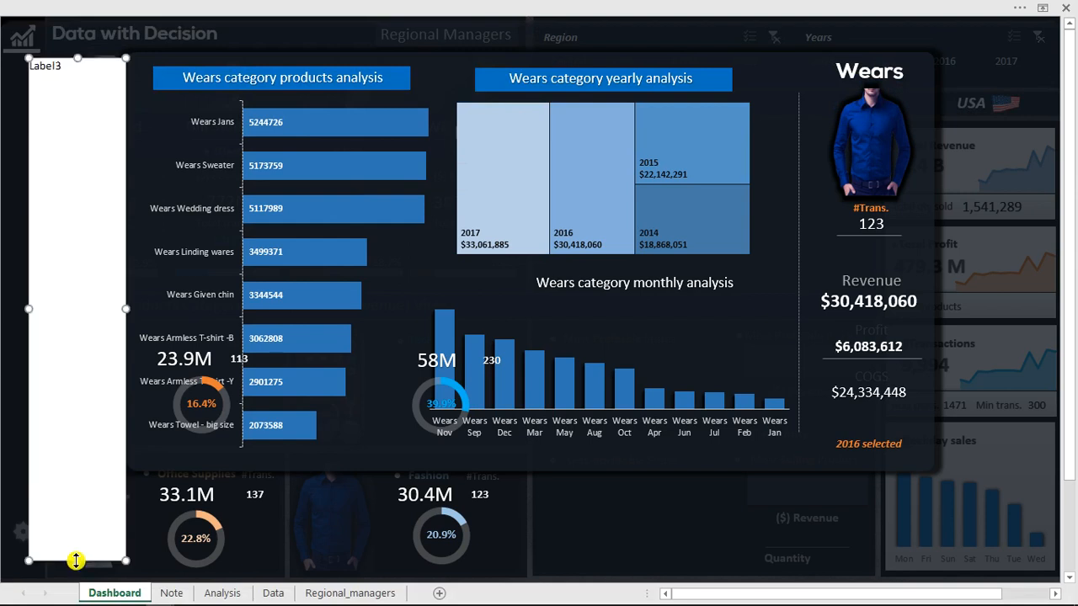
Duplicate the tall label and place the copy along the right side of the Wears analysis panel.
{"action": "key", "text": "ctrl+d"}
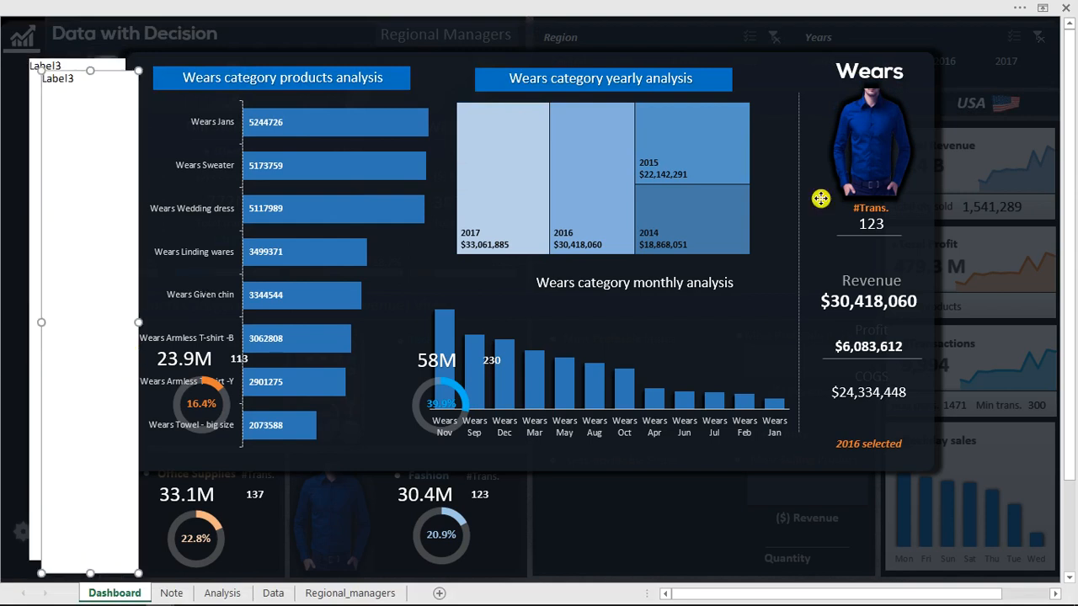
{"action": "left_click_drag", "start_coordinate": [820, 199], "coordinate": [815, 200]}
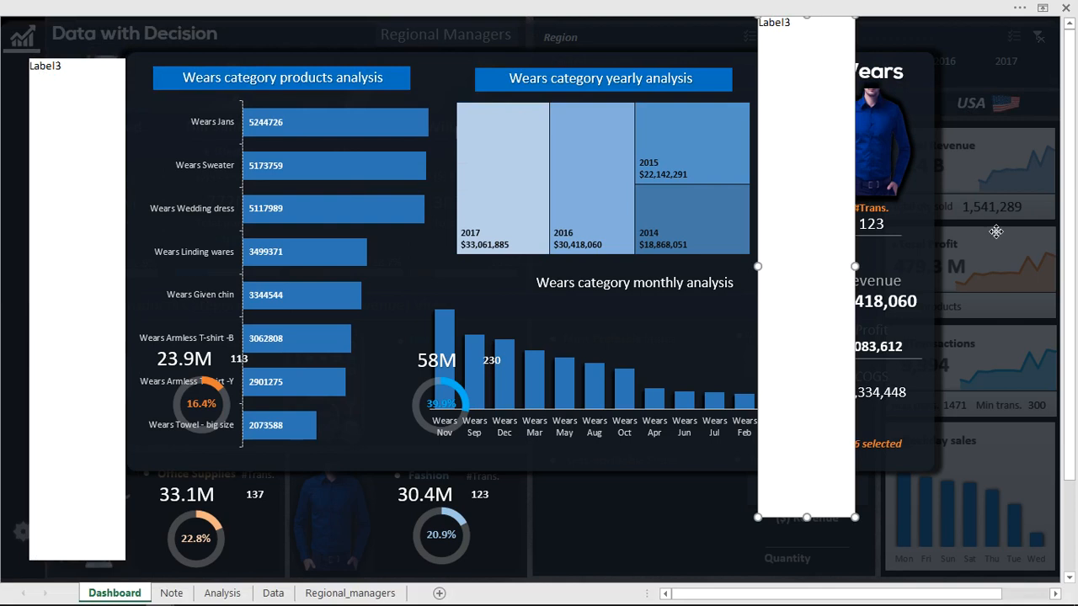
{"action": "left_click_drag", "start_coordinate": [995, 231], "coordinate": [999, 233]}
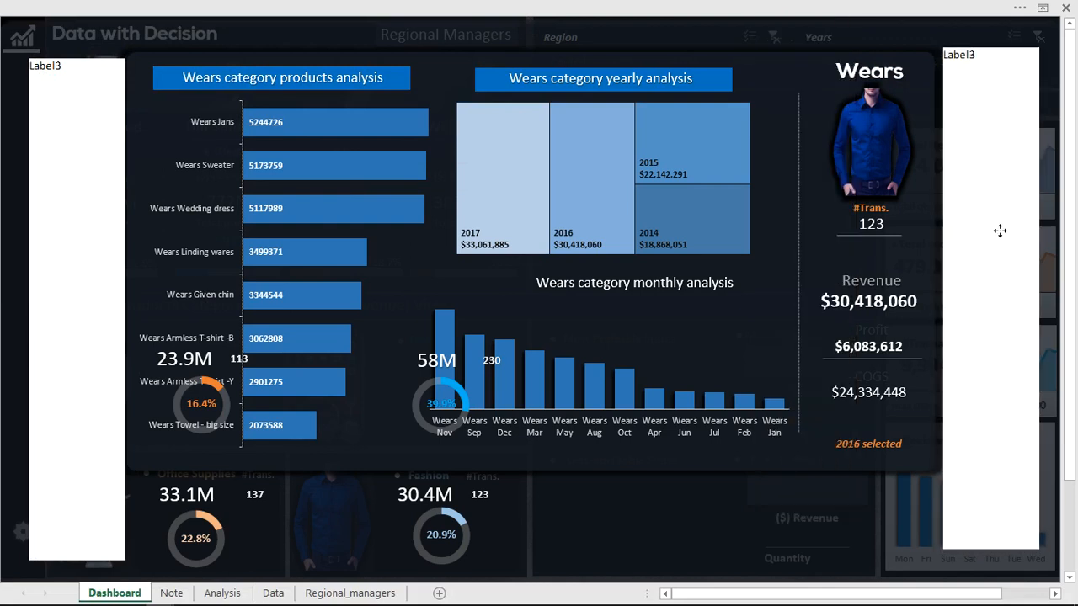
{"action": "left_click", "coordinate": [1000, 232]}
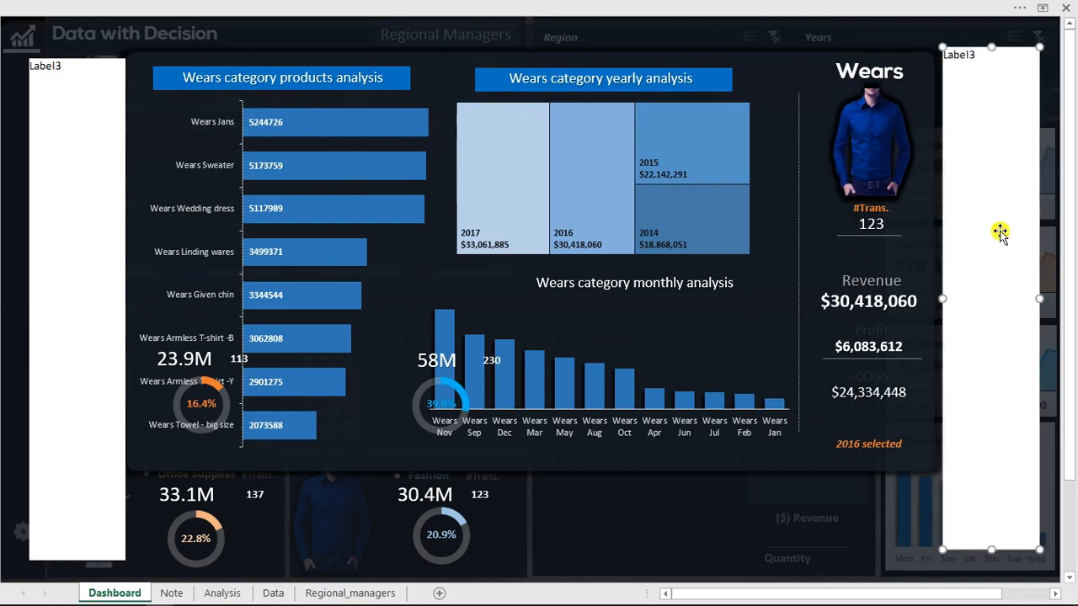
Add another copy of the label and reshape it into a strip about 766 wide and 86 high beneath the Wears panel.
{"action": "key", "text": "ctrl+v"}
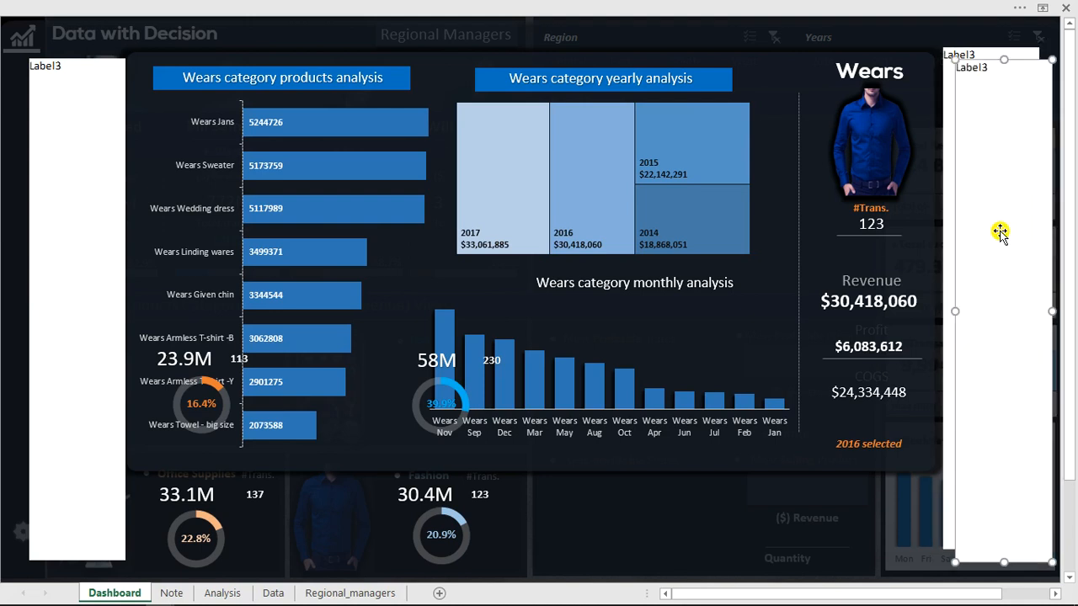
{"action": "left_click_drag", "start_coordinate": [624, 235], "coordinate": [616, 233]}
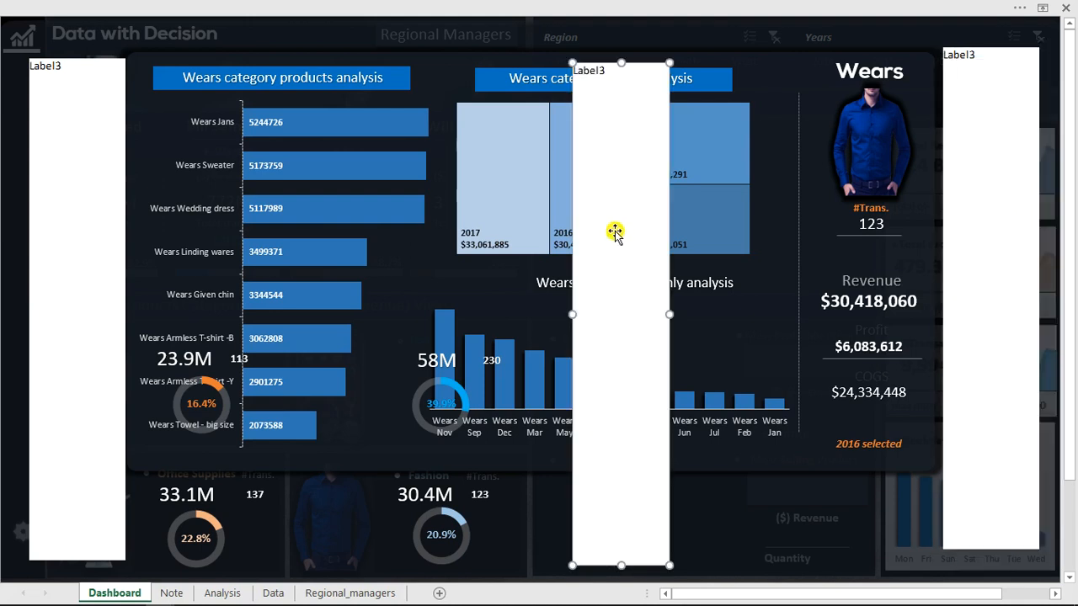
{"action": "left_click_drag", "start_coordinate": [496, 231], "coordinate": [483, 237]}
{"action": "left_click", "coordinate": [490, 73]}
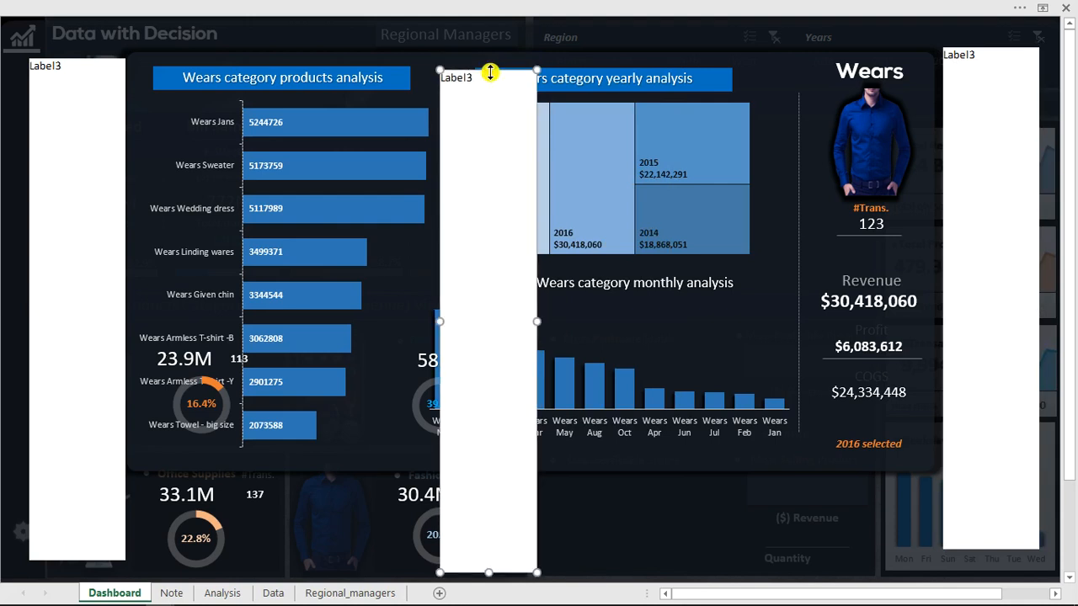
{"action": "left_click_drag", "start_coordinate": [497, 427], "coordinate": [482, 480]}
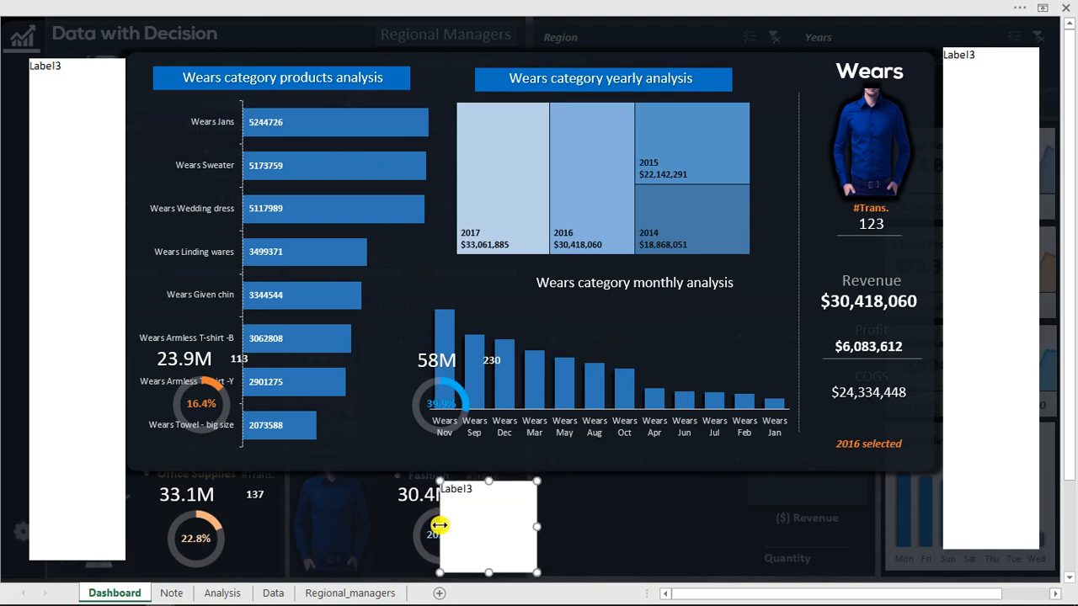
{"action": "left_click_drag", "start_coordinate": [437, 527], "coordinate": [131, 532]}
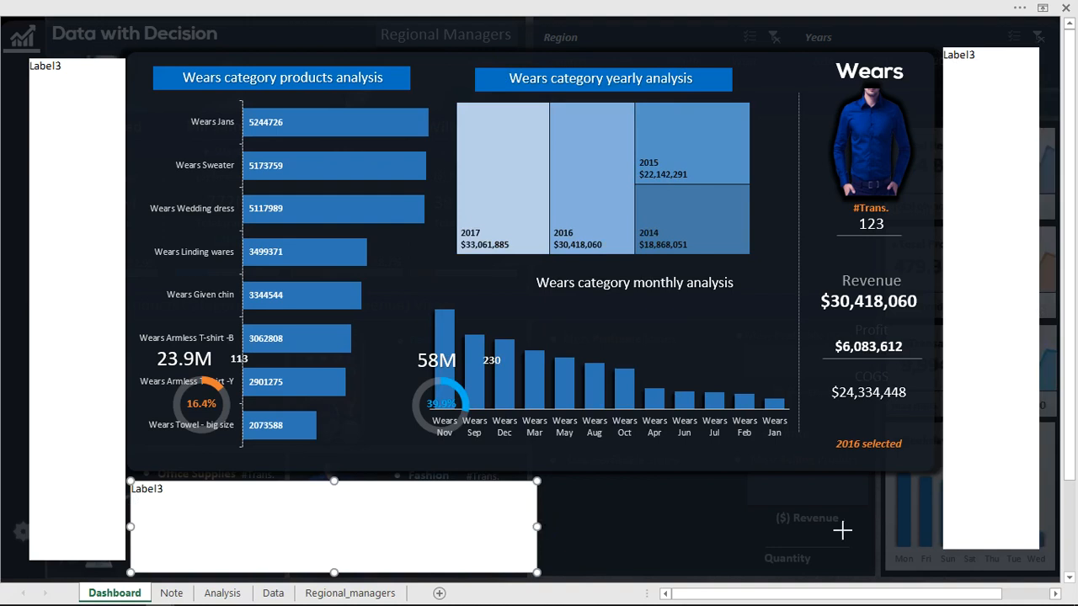
{"action": "left_click_drag", "start_coordinate": [910, 521], "coordinate": [937, 521]}
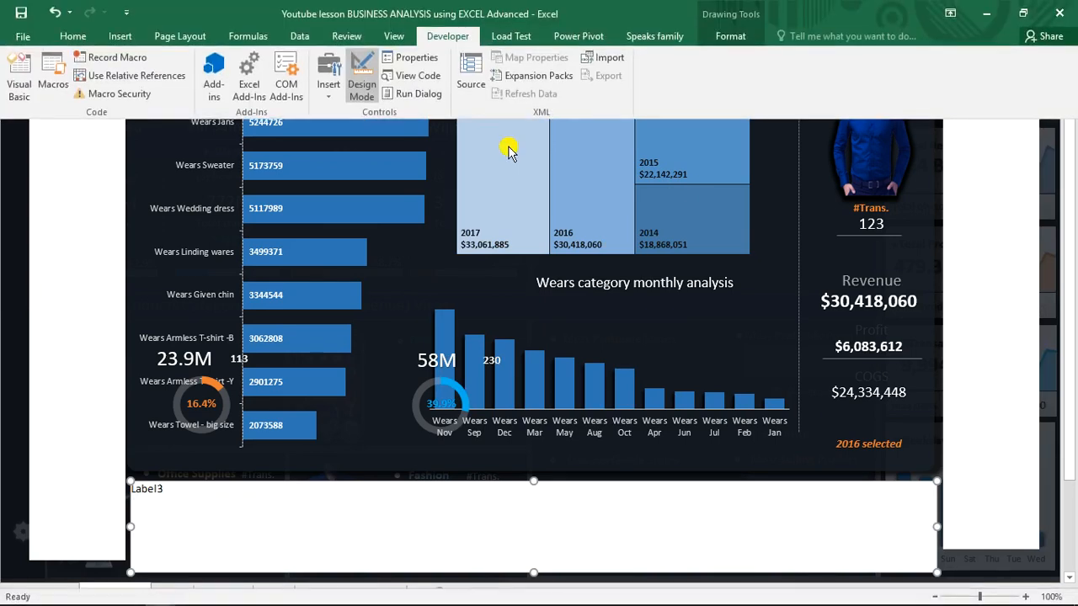
Clear the caption of Label5, the horizontal label beneath the Wears panel.
{"action": "left_click", "coordinate": [428, 58]}
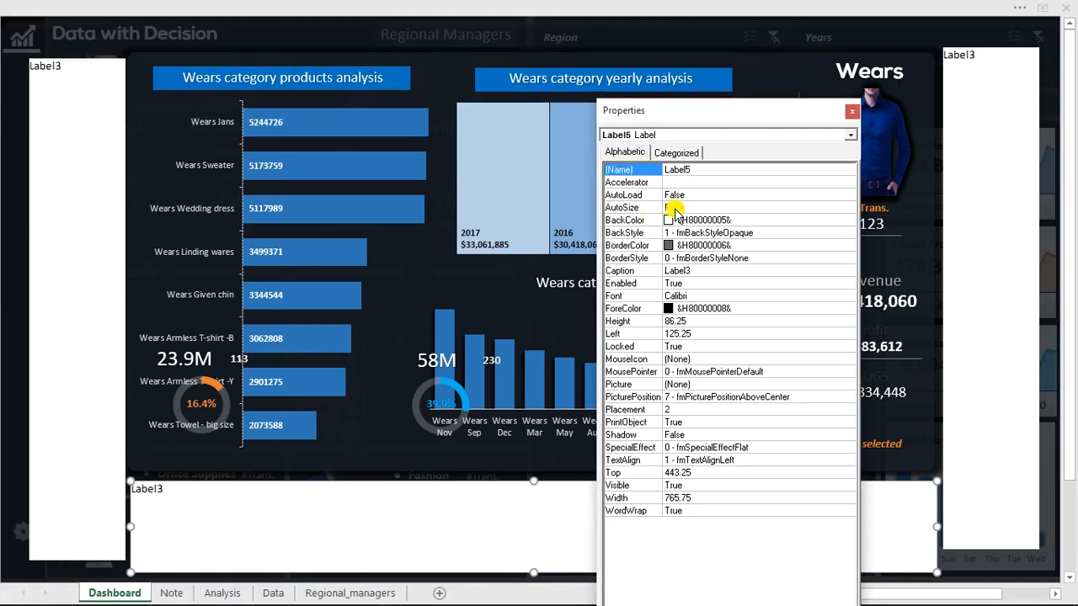
{"action": "left_click", "coordinate": [696, 273]}
{"action": "left_click_drag", "start_coordinate": [696, 273], "coordinate": [653, 275]}
{"action": "key", "text": "BackSpace"}
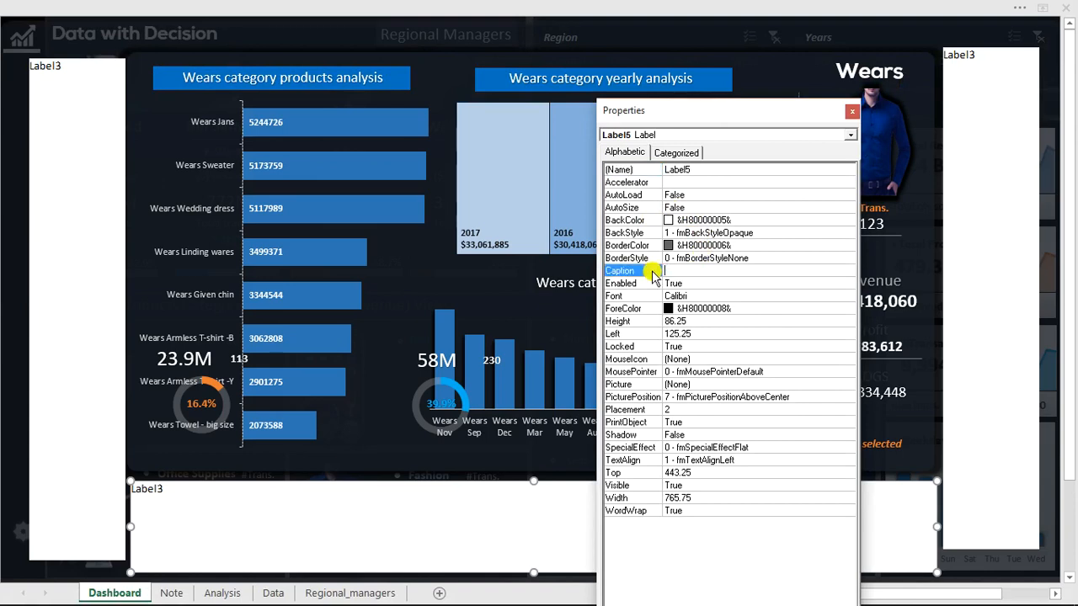
Clear the caption of Label3, the tall label to the left of the Wears panel.
{"action": "left_click", "coordinate": [83, 240]}
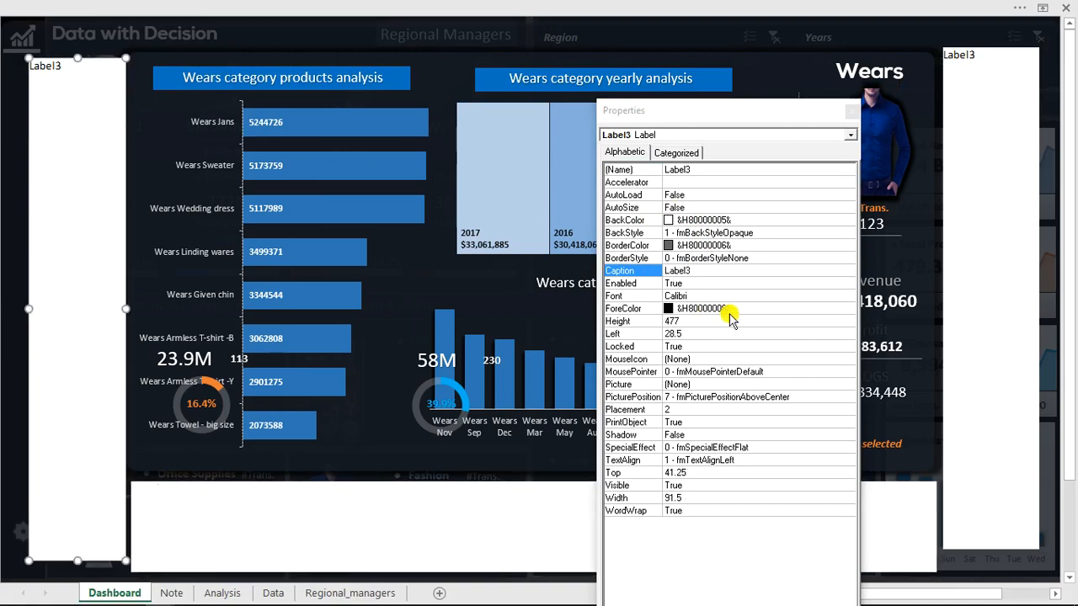
{"action": "left_click", "coordinate": [702, 272]}
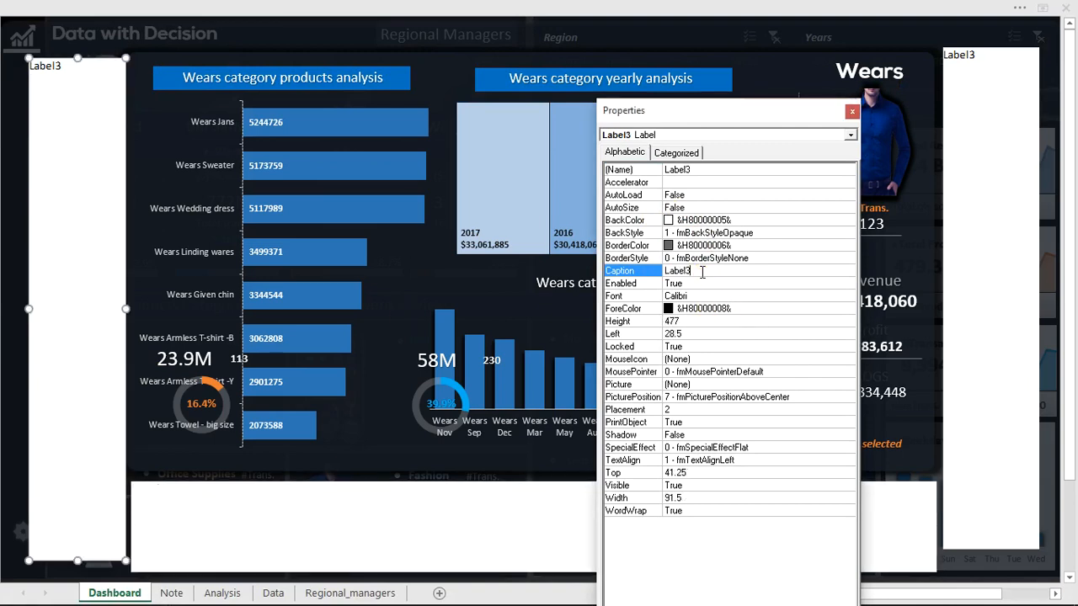
{"action": "left_click_drag", "start_coordinate": [702, 272], "coordinate": [655, 278]}
{"action": "key", "text": "Delete"}
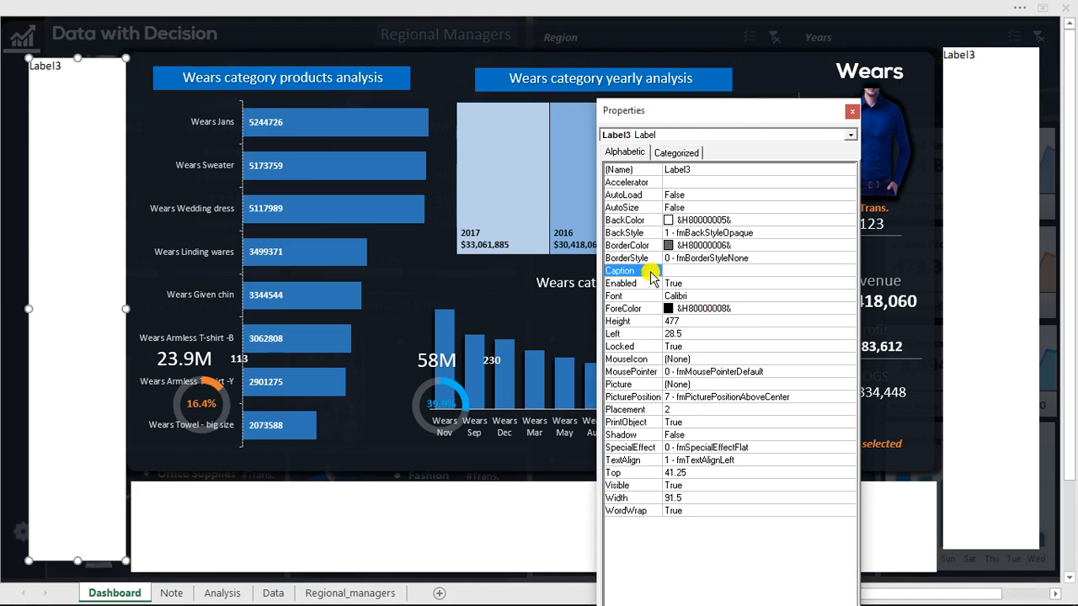
Clear the caption of Label4, the tall label to the right of the Wears panel.
{"action": "left_click", "coordinate": [694, 284]}
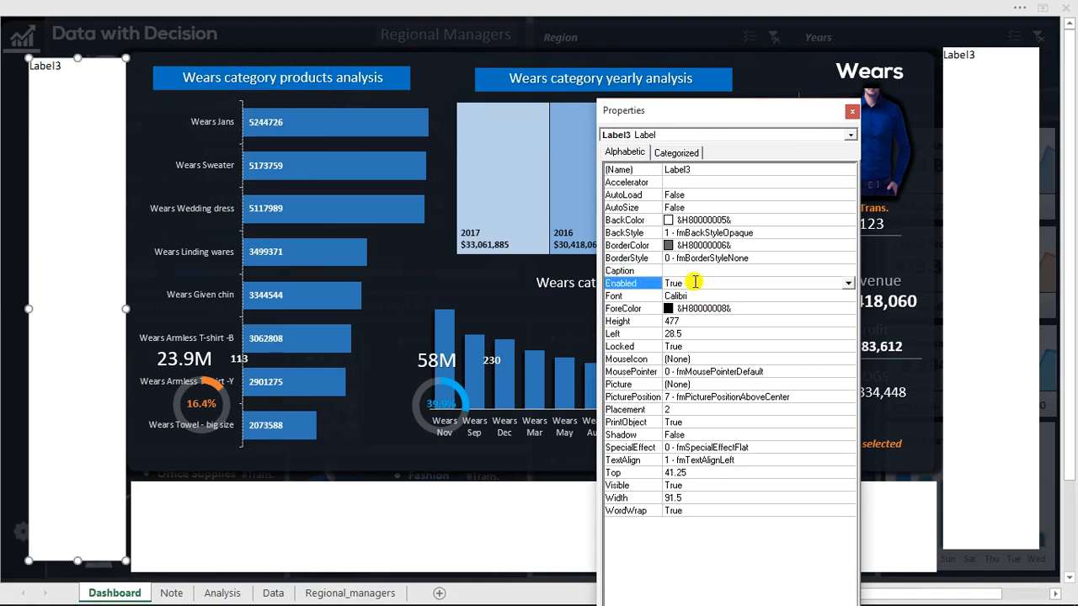
{"action": "left_click", "coordinate": [977, 151]}
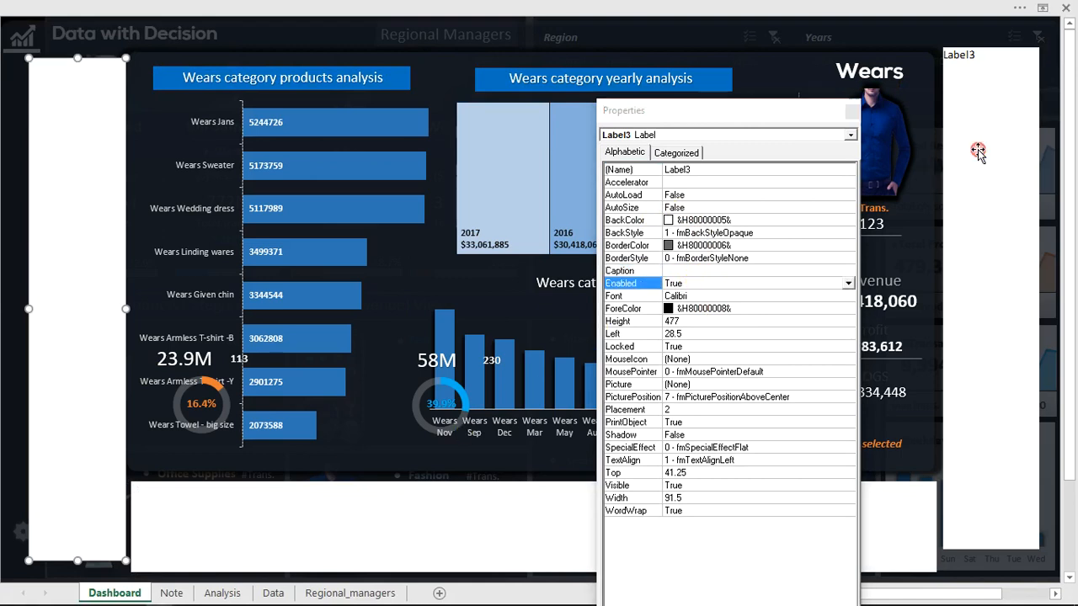
{"action": "left_click", "coordinate": [698, 270]}
{"action": "left_click_drag", "start_coordinate": [702, 270], "coordinate": [650, 264]}
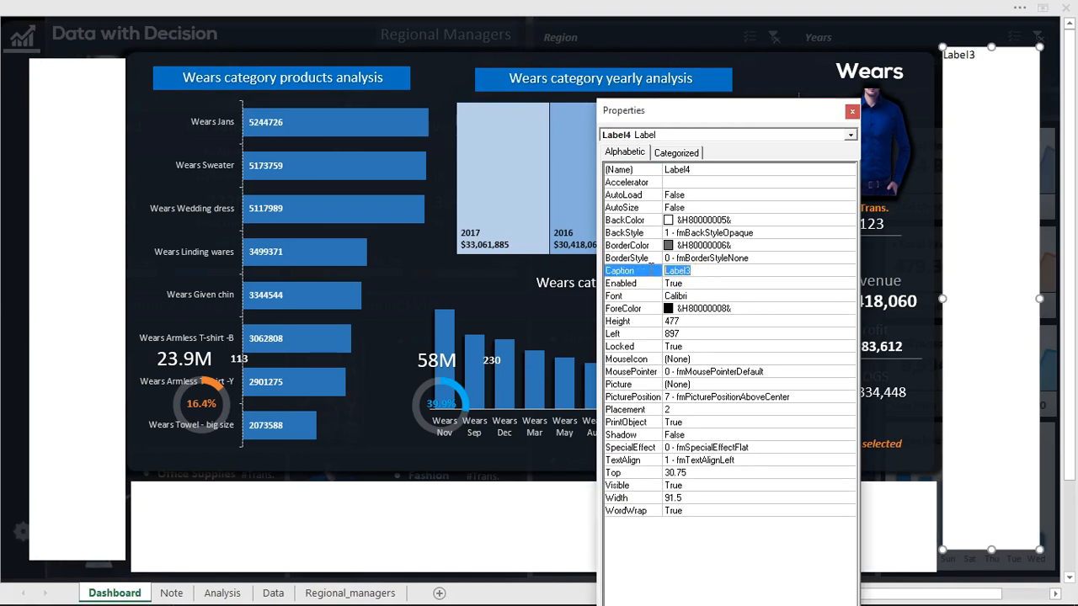
{"action": "key", "text": "BackSpace"}
{"action": "left_click", "coordinate": [771, 181]}
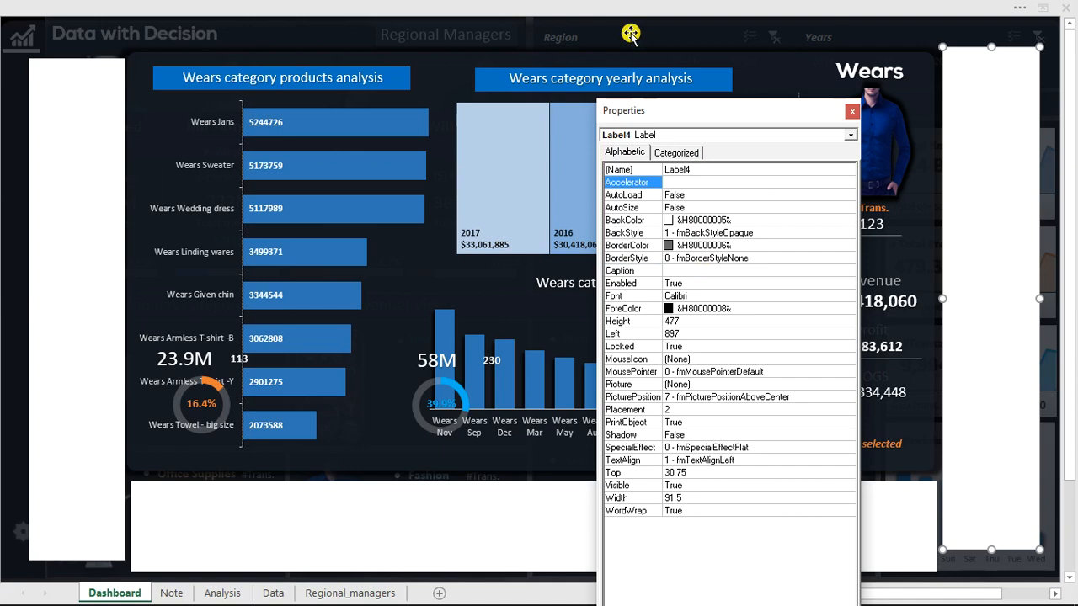
Group the three blank labels surrounding the Wears panel: Label3, Label5 and Label4.
{"action": "left_click", "coordinate": [115, 152]}
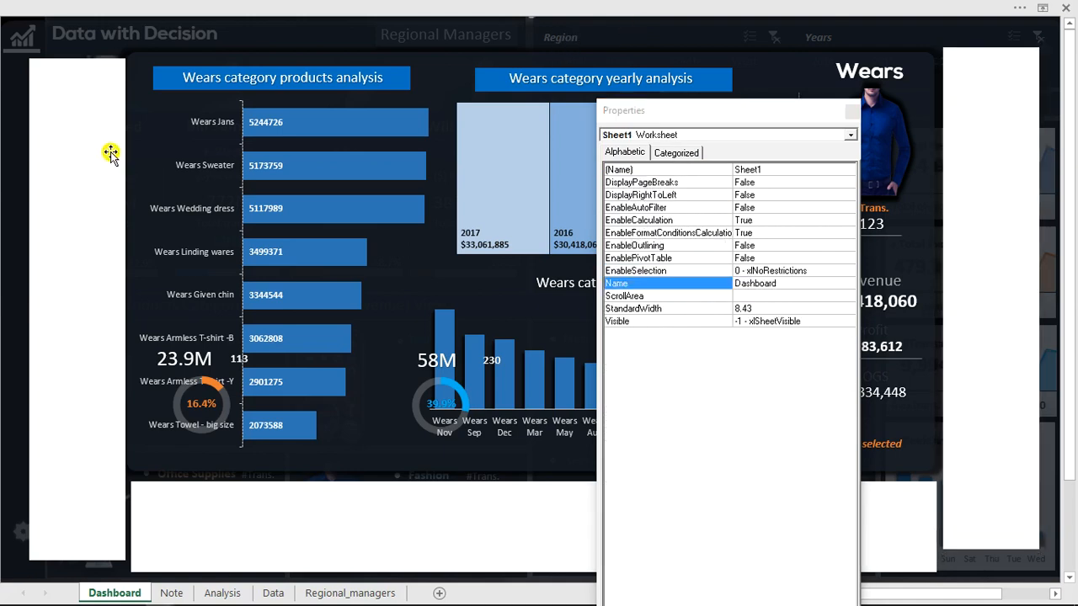
{"action": "left_click", "coordinate": [110, 151]}
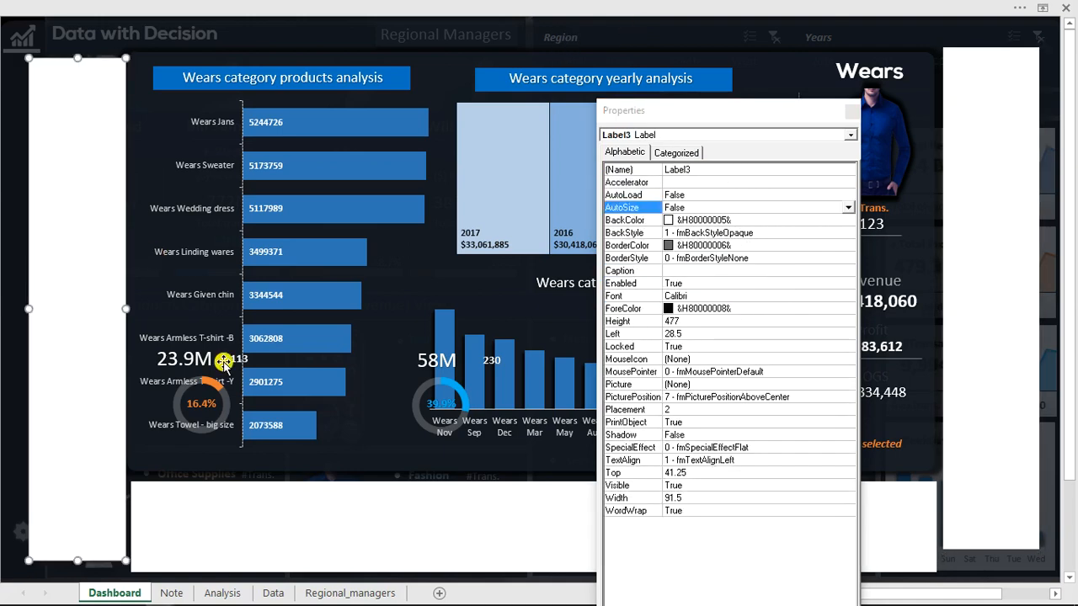
{"action": "left_click", "coordinate": [316, 521], "text": "ctrl"}
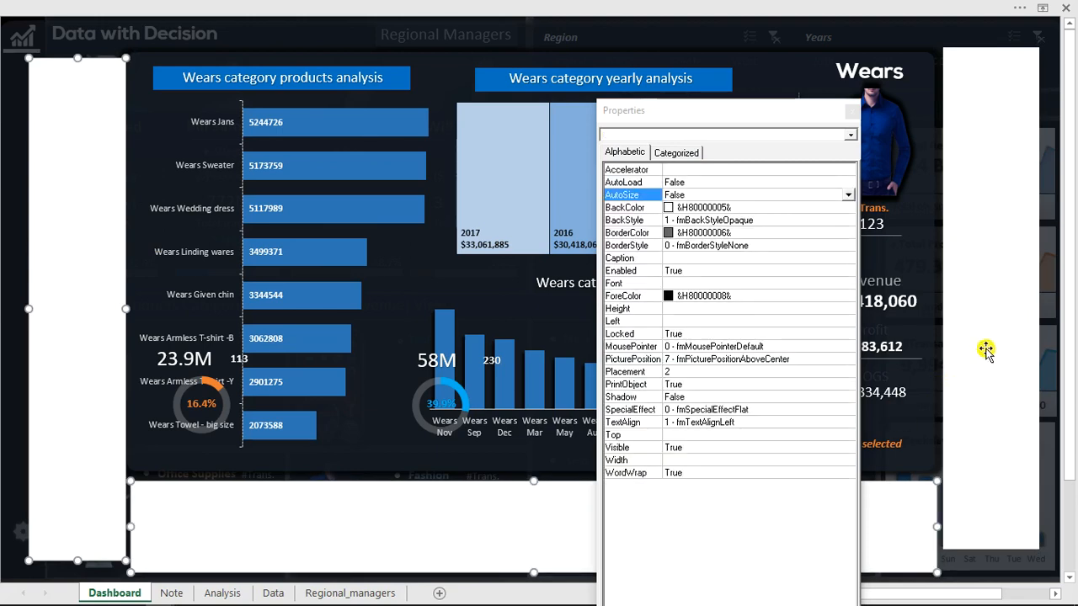
{"action": "left_click", "coordinate": [985, 349], "text": "ctrl"}
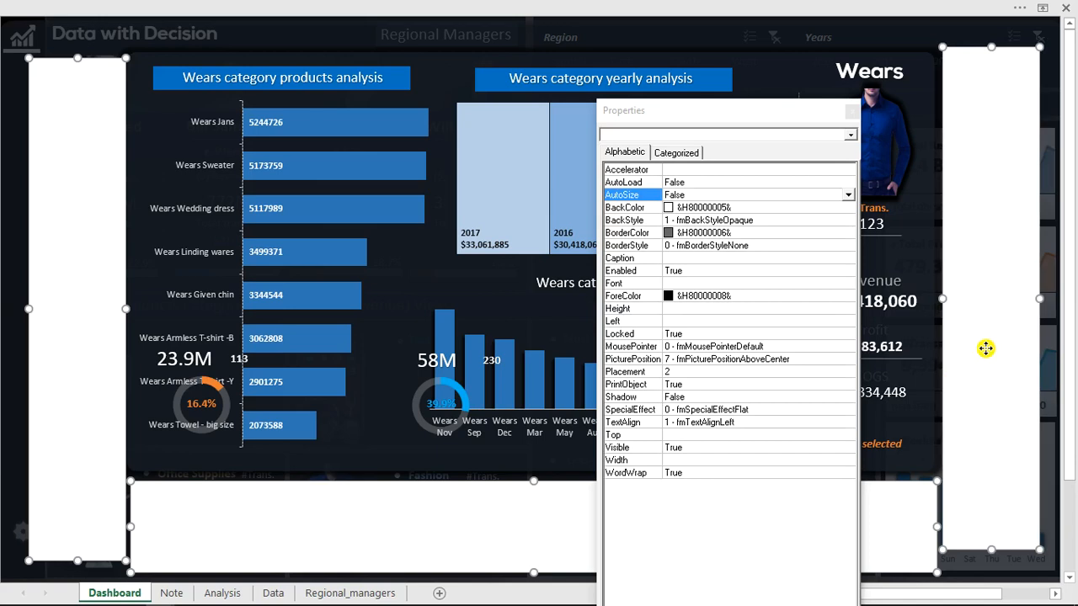
{"action": "right_click", "coordinate": [985, 348]}
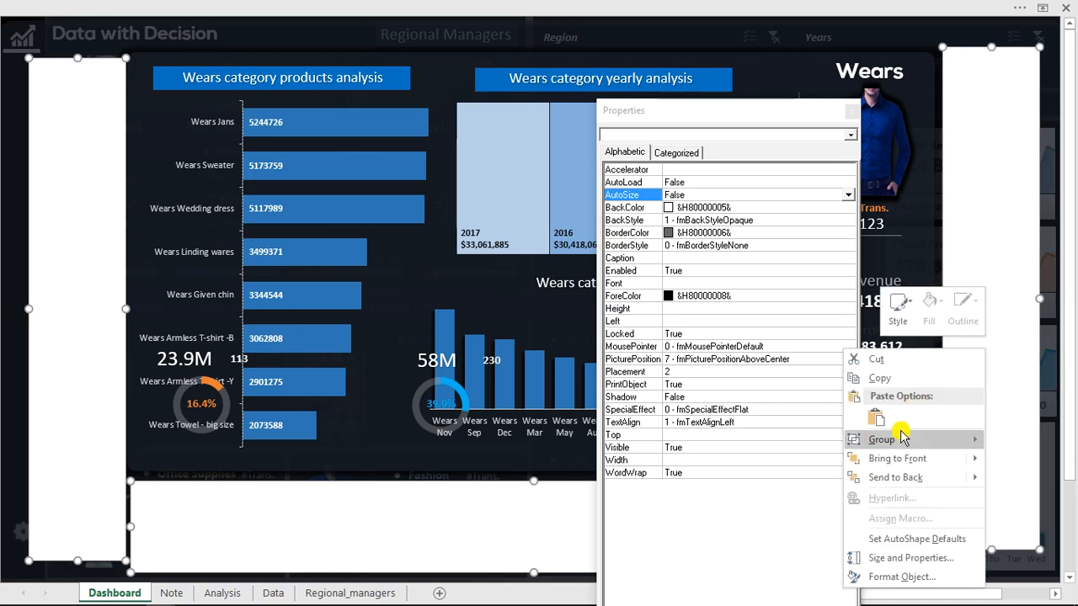
{"action": "mouse_move", "coordinate": [899, 439]}
{"action": "left_click", "coordinate": [1017, 439]}
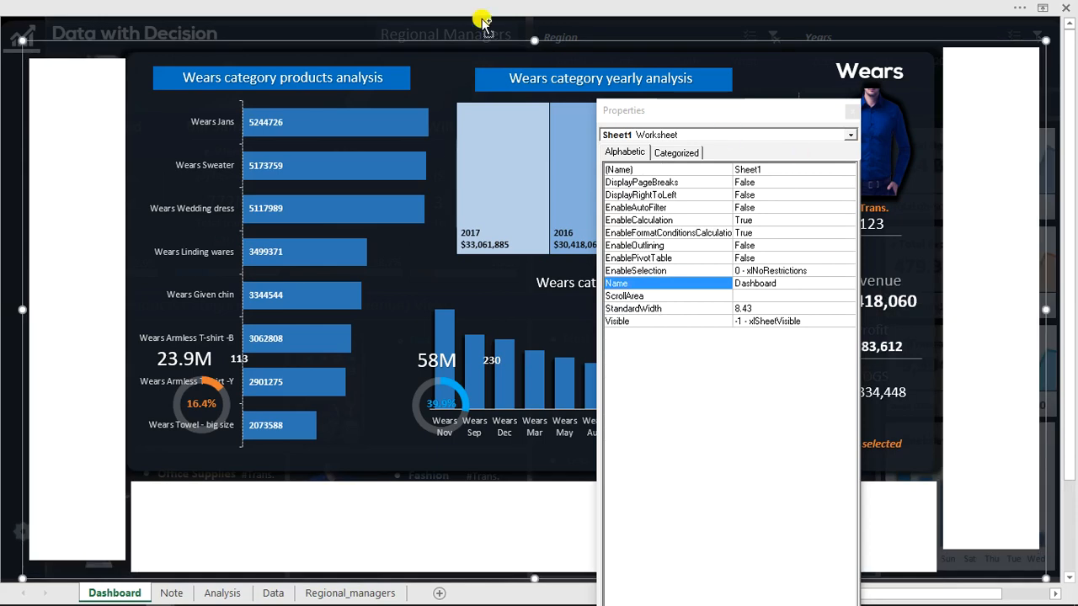
Group the label group together with the Wears analysis panel and shift the combined group slightly upward.
{"action": "key", "text": "ctrl+s"}
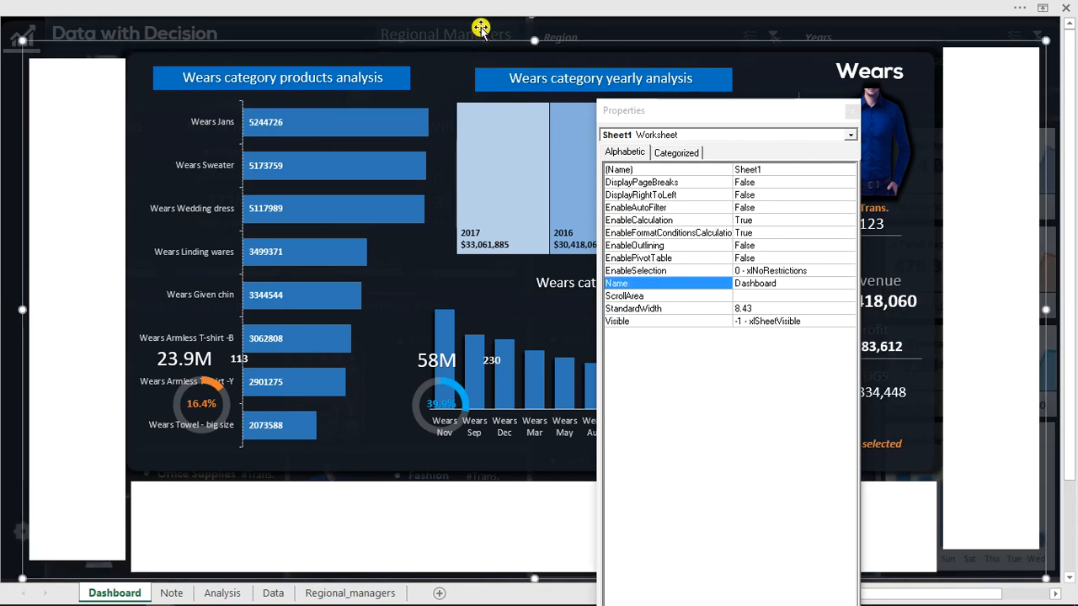
{"action": "right_click", "coordinate": [480, 27]}
{"action": "mouse_move", "coordinate": [506, 118]}
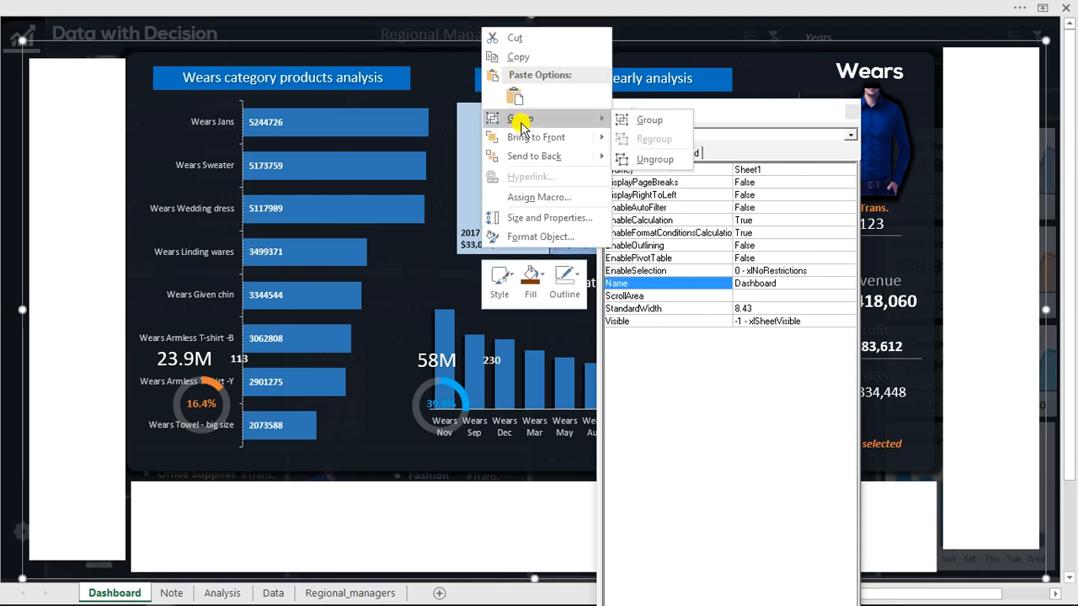
{"action": "left_click", "coordinate": [648, 121]}
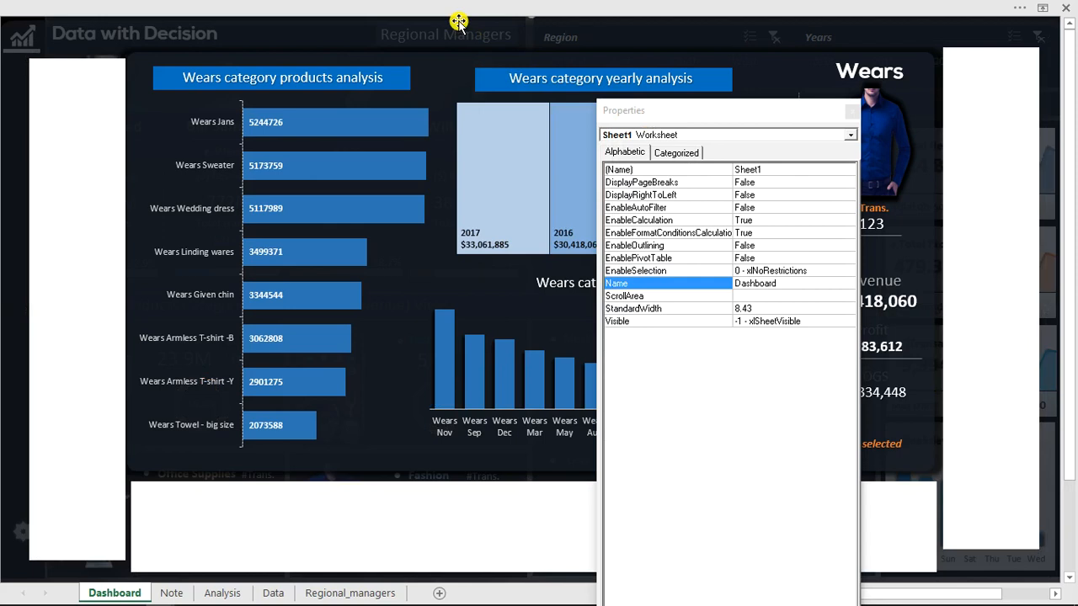
{"action": "left_click_drag", "start_coordinate": [453, 21], "coordinate": [320, 16]}
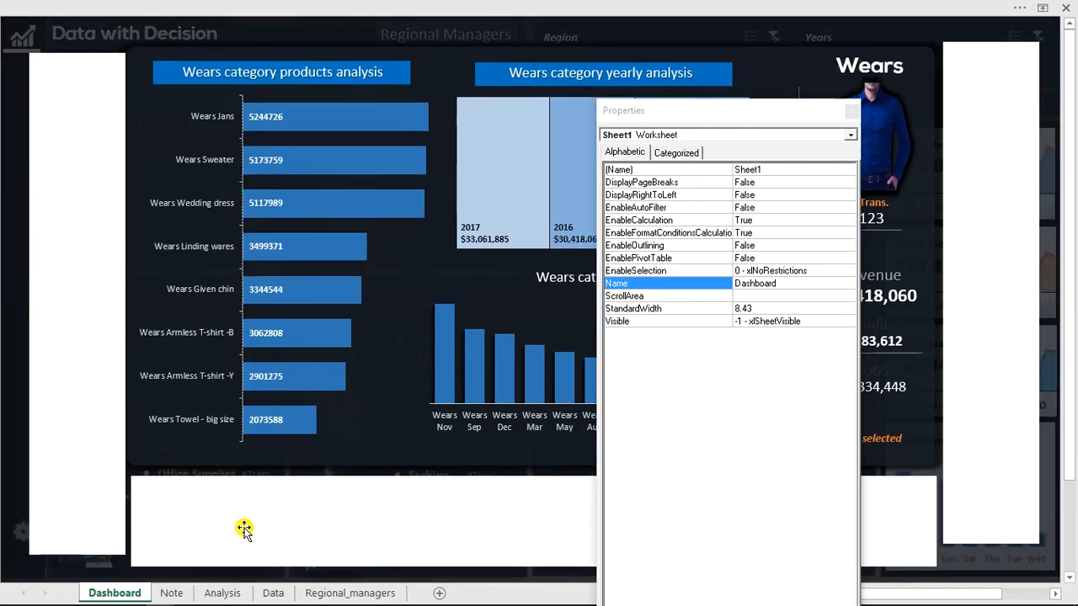
In the Visual Basic editor, duplicate Module1's show and hide tooltip procedures below the existing pair.
{"action": "mouse_move", "coordinate": [251, 603]}
{"action": "mouse_move", "coordinate": [156, 595]}
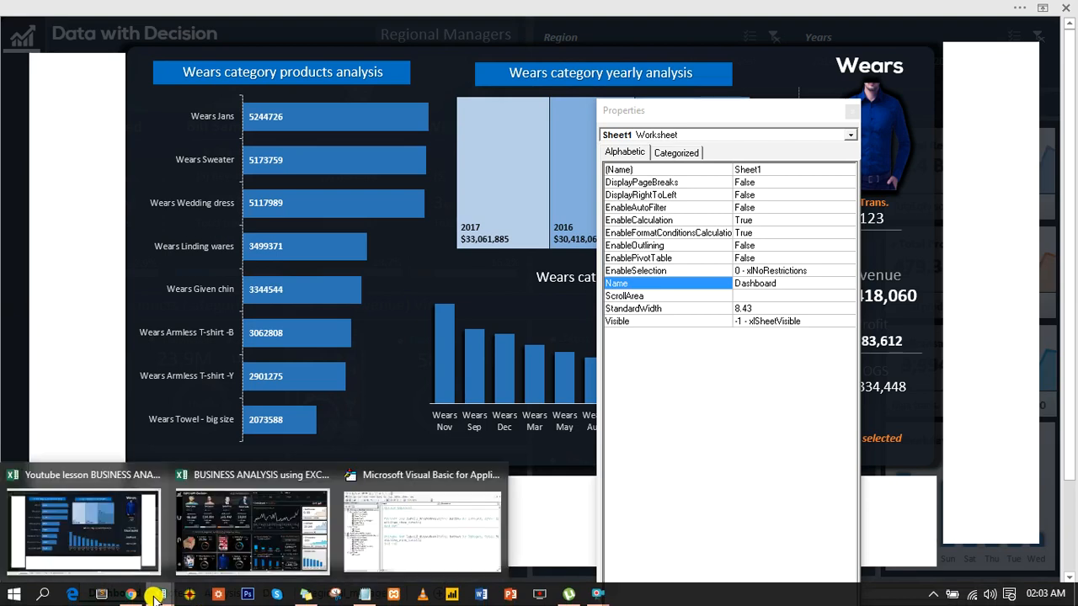
{"action": "left_click", "coordinate": [463, 533]}
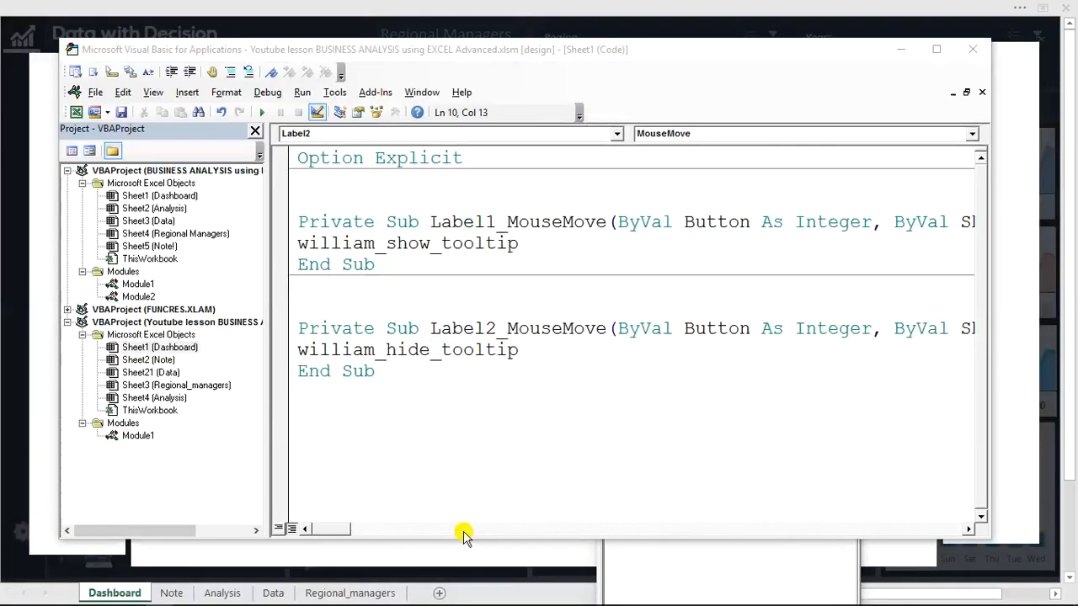
{"action": "left_click", "coordinate": [142, 437]}
{"action": "double_click", "coordinate": [145, 438]}
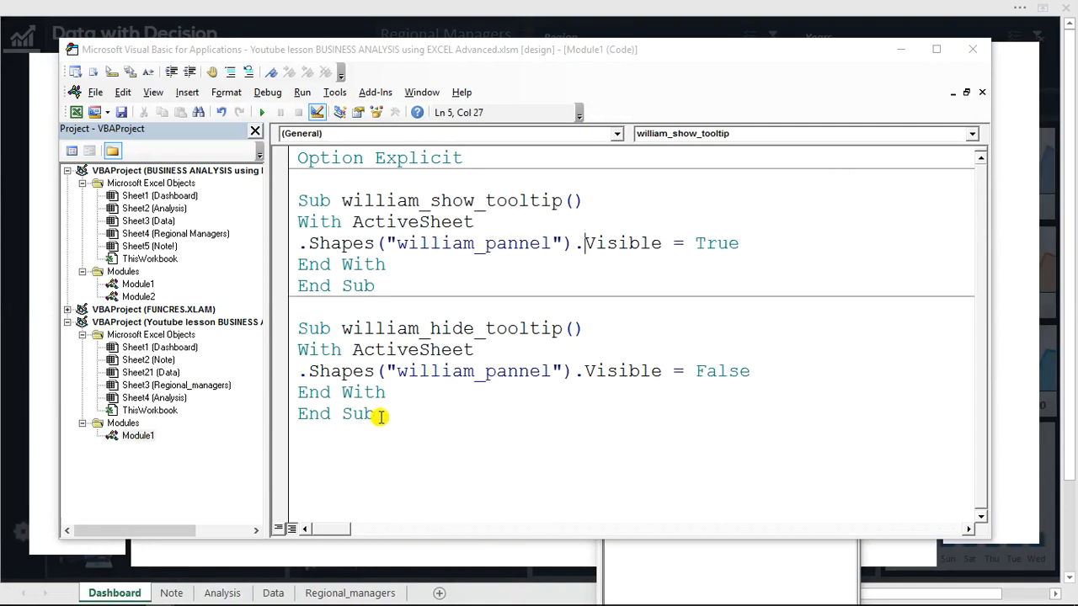
{"action": "left_click_drag", "start_coordinate": [380, 418], "coordinate": [285, 200]}
{"action": "key", "text": "ctrl+c"}
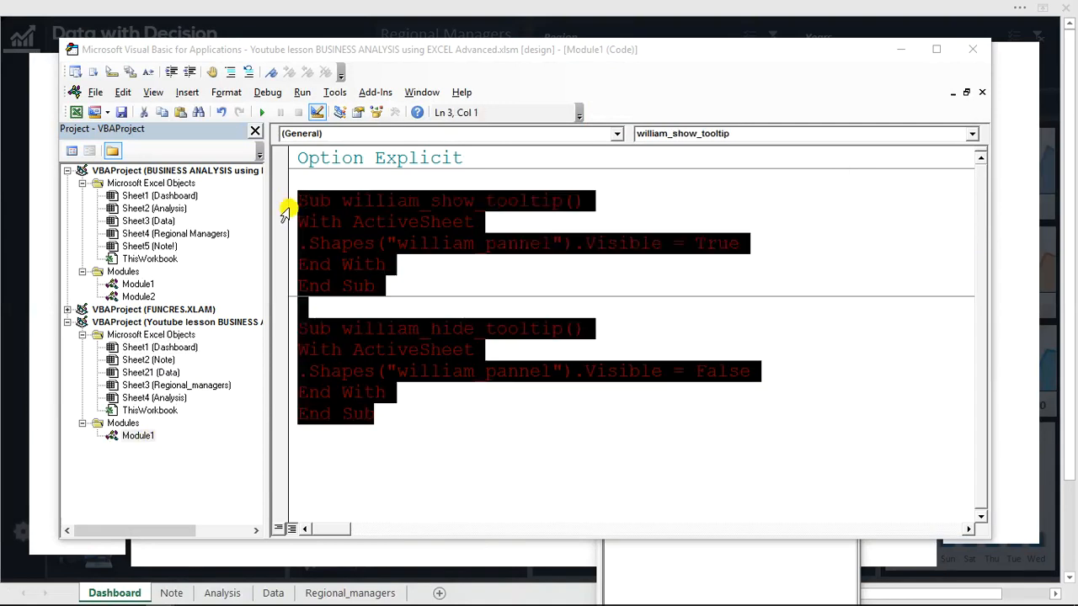
{"action": "left_click", "coordinate": [388, 426]}
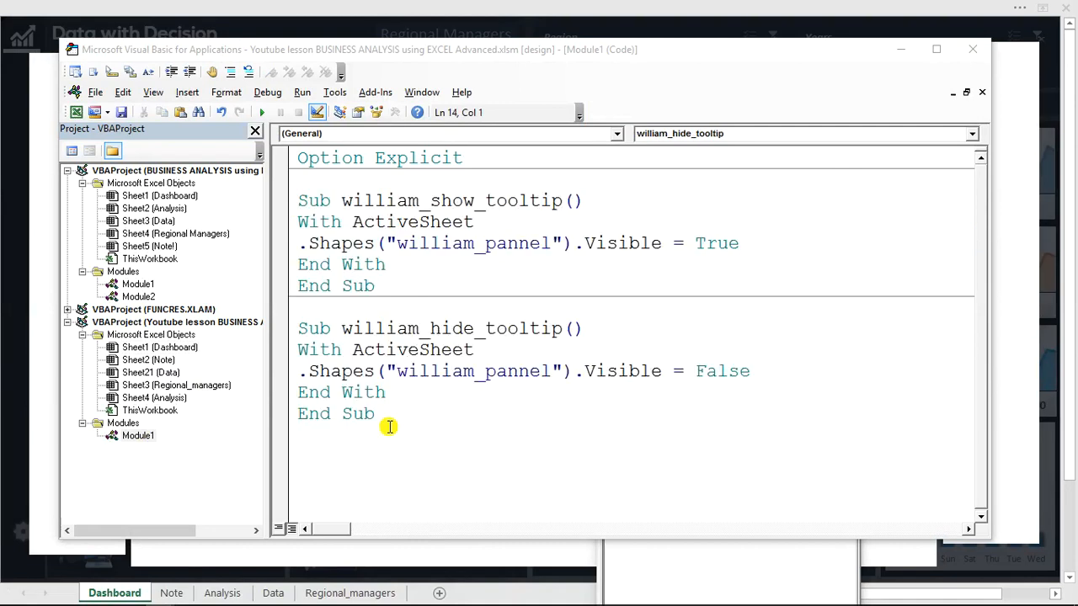
{"action": "key", "text": "Return"}
{"action": "key", "text": "Return"}
{"action": "key", "text": "ctrl+v"}
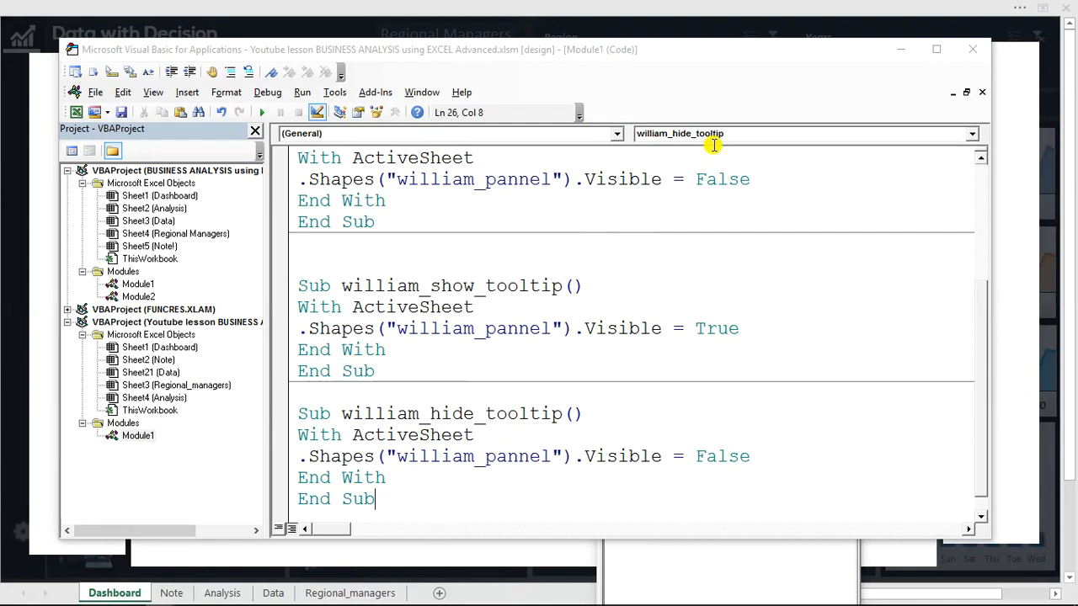
Display the dashboard's Selection pane and look up the name of the Wears category group.
{"action": "left_click", "coordinate": [828, 27]}
{"action": "left_click", "coordinate": [840, 7]}
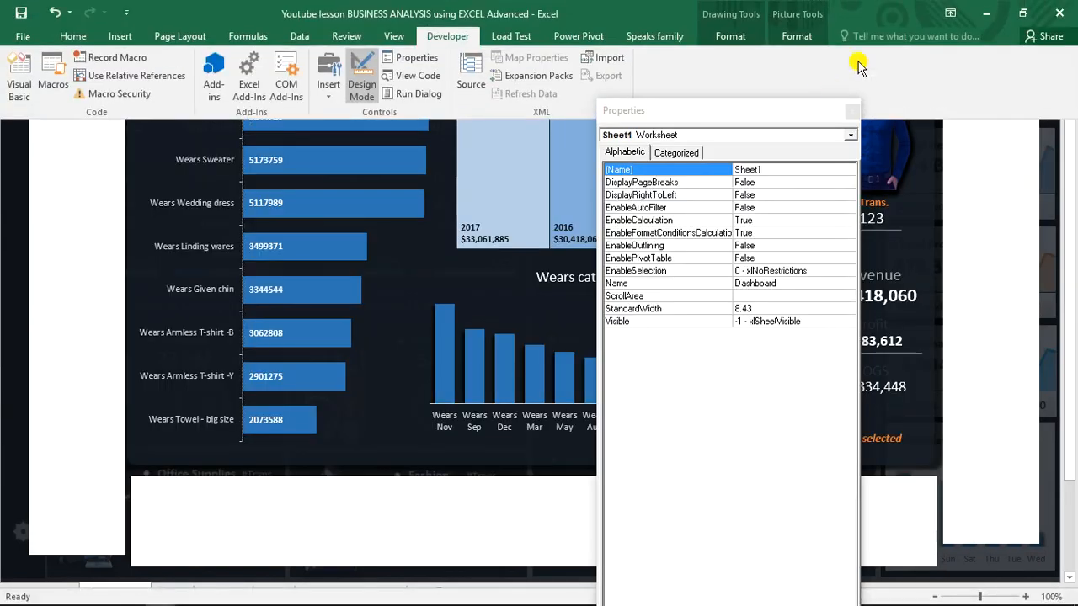
{"action": "left_click", "coordinate": [883, 43]}
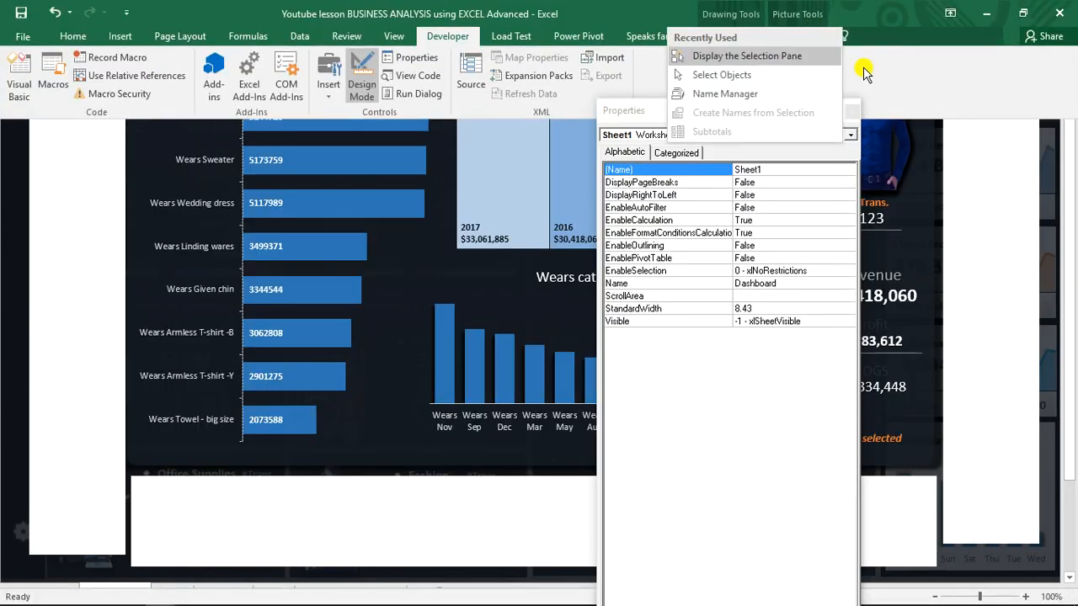
{"action": "left_click", "coordinate": [795, 58]}
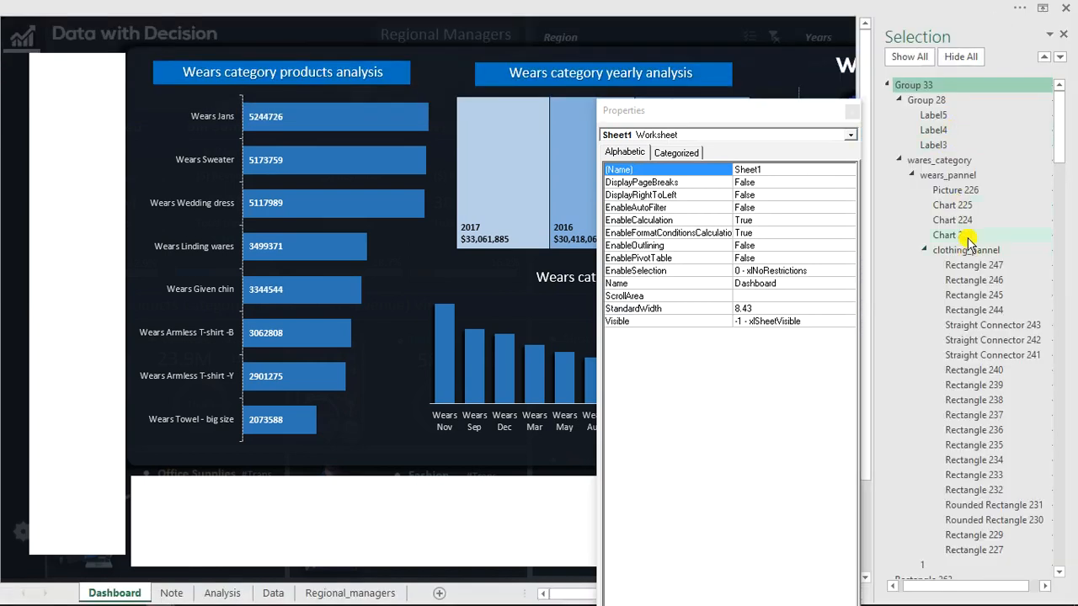
{"action": "left_click", "coordinate": [941, 163]}
{"action": "left_click", "coordinate": [941, 163]}
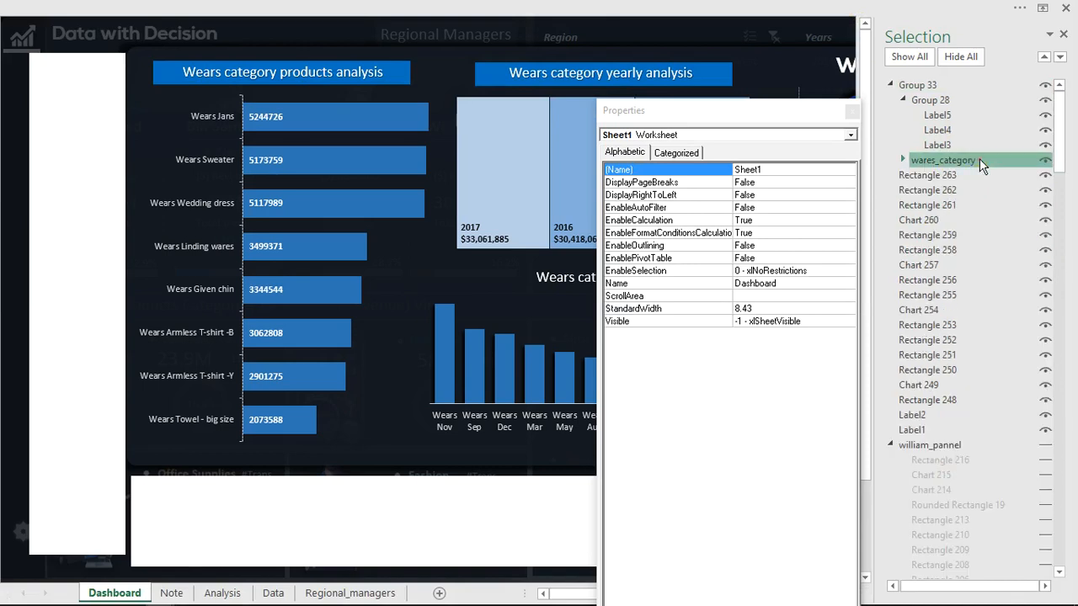
{"action": "double_click", "coordinate": [980, 162]}
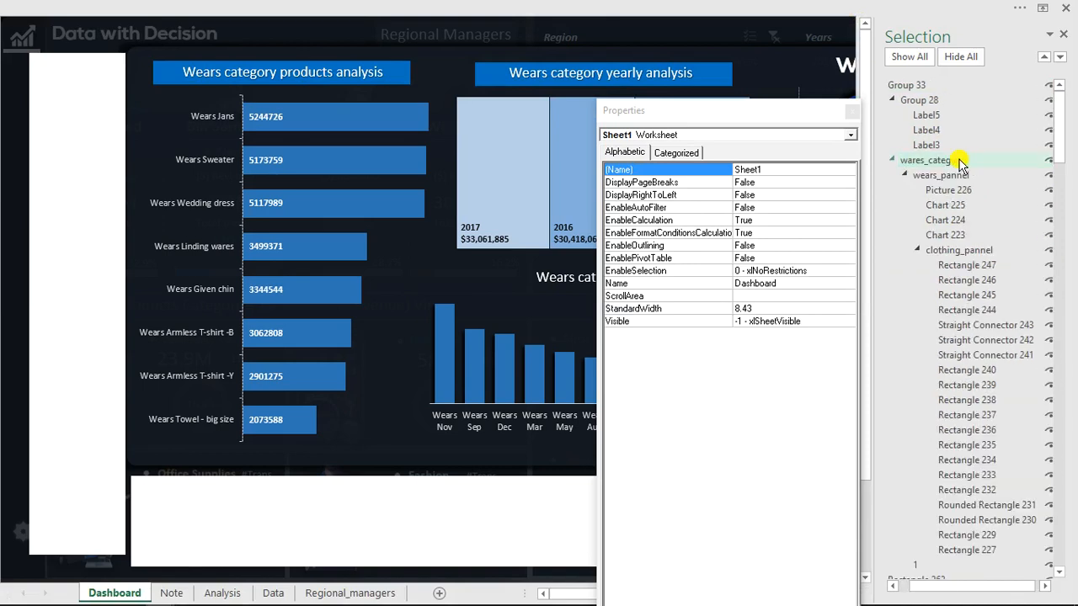
Back in the Visual Basic editor, set the shape name in the duplicated show tooltip procedure to "wares_category".
{"action": "mouse_move", "coordinate": [337, 600]}
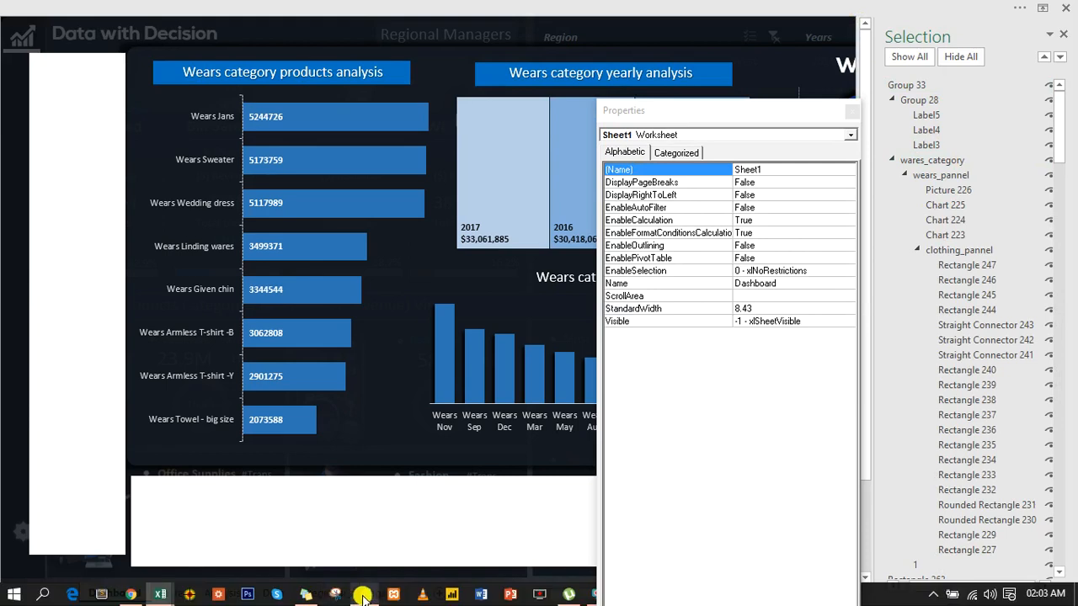
{"action": "mouse_move", "coordinate": [160, 593]}
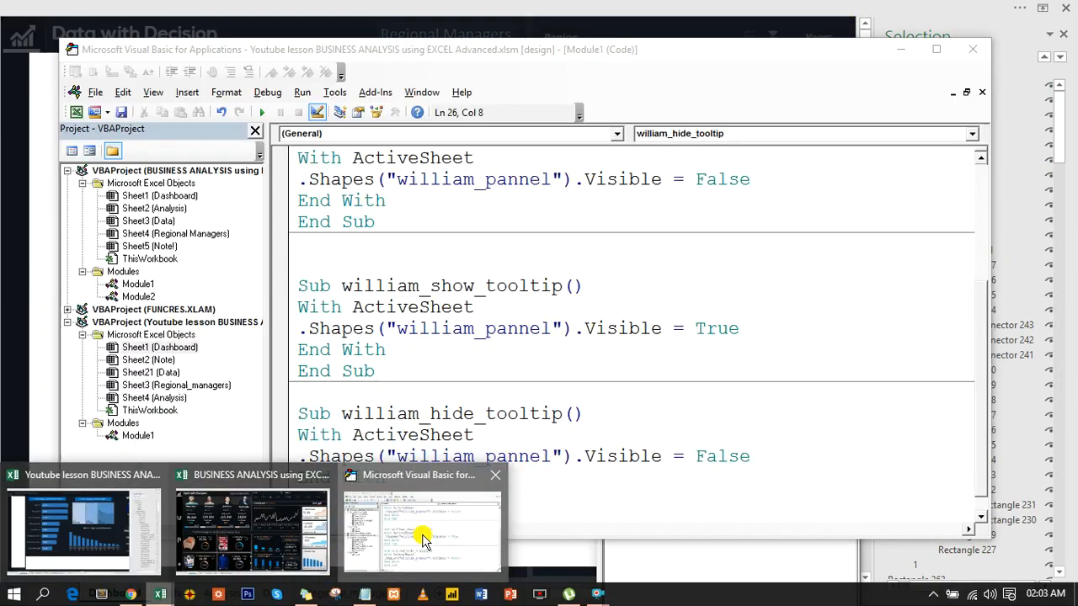
{"action": "left_click", "coordinate": [423, 539]}
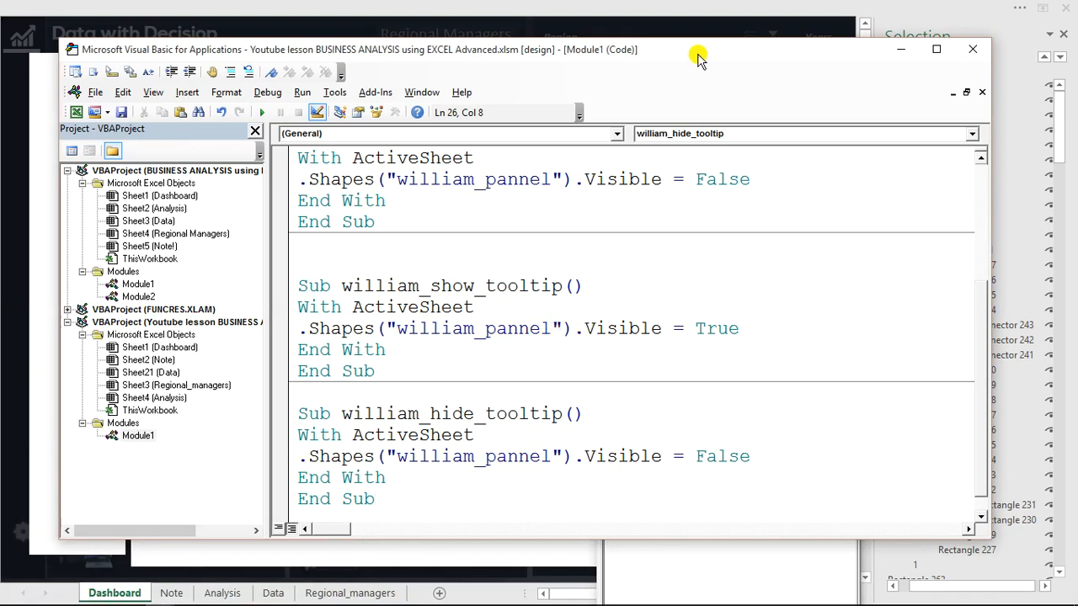
{"action": "left_click_drag", "start_coordinate": [698, 58], "coordinate": [598, 58]}
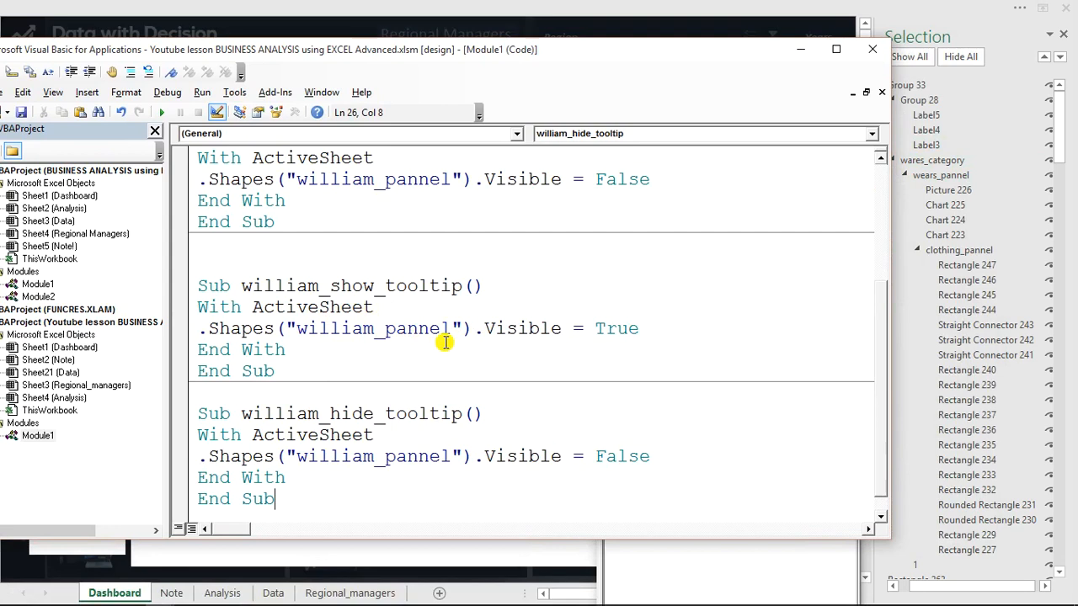
{"action": "left_click_drag", "start_coordinate": [451, 329], "coordinate": [308, 330]}
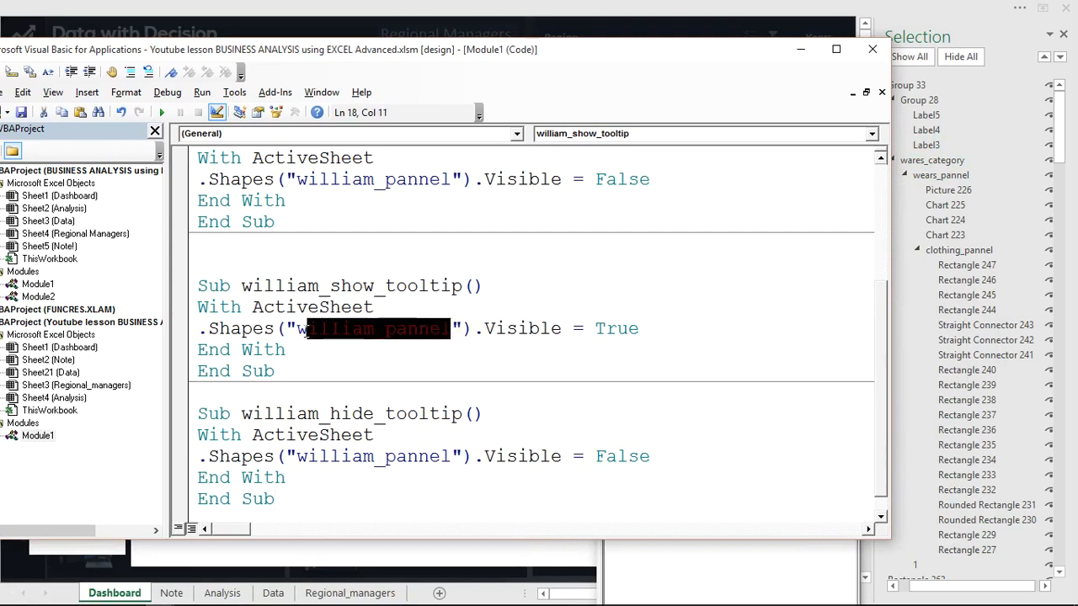
{"action": "type", "text": "ares"}
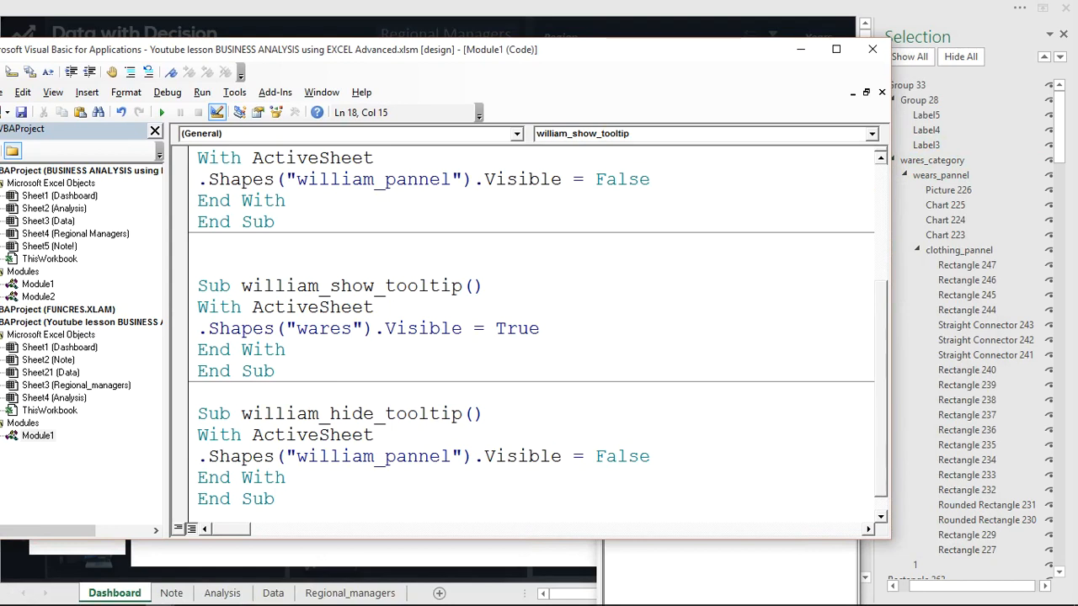
{"action": "type", "text": "_category"}
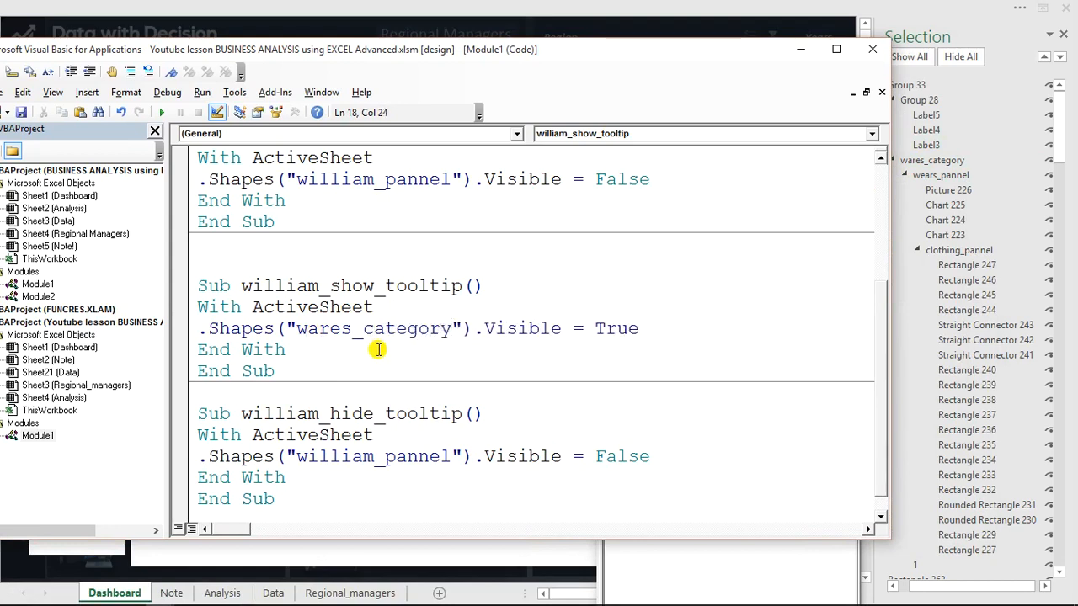
Copy "wares_category" over the shape name in the duplicated hide tooltip procedure.
{"action": "left_click_drag", "start_coordinate": [452, 328], "coordinate": [295, 335]}
{"action": "key", "text": "ctrl+c"}
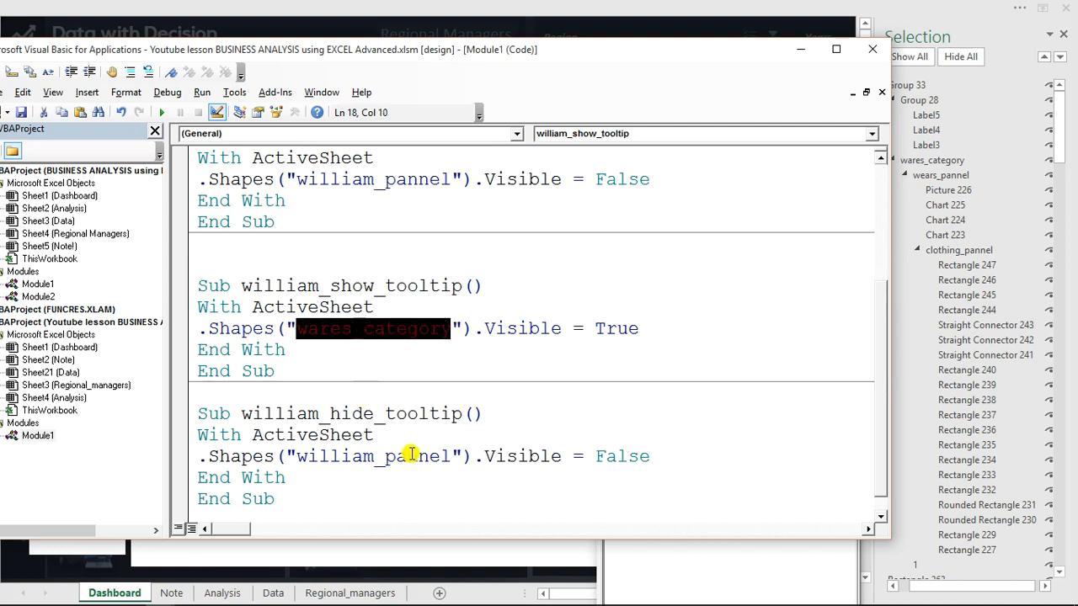
{"action": "left_click_drag", "start_coordinate": [451, 456], "coordinate": [297, 459]}
{"action": "key", "text": "ctrl+v"}
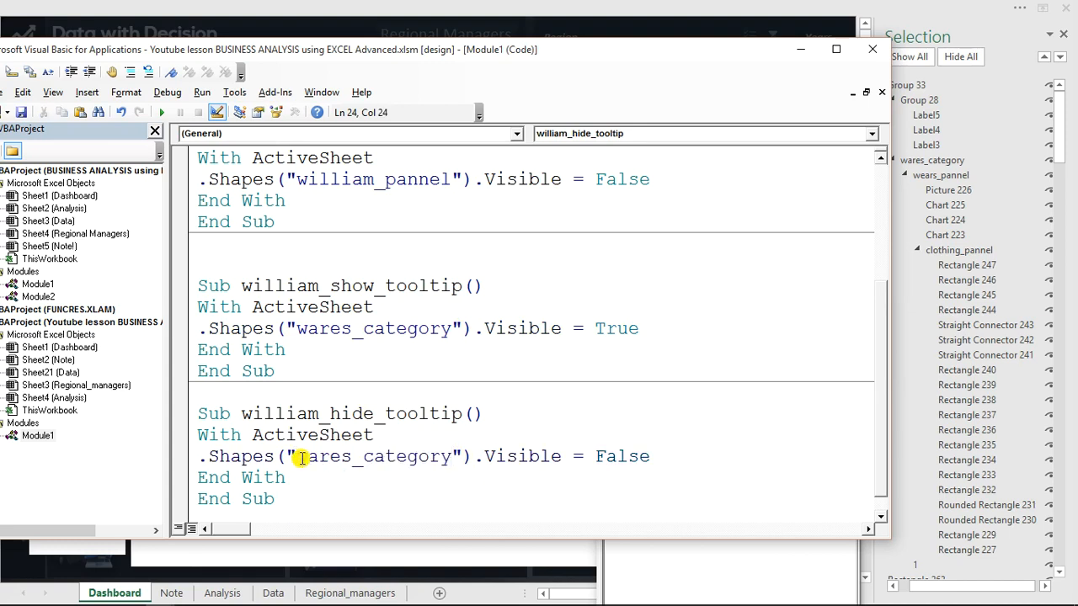
Rename the duplicated procedures to wares_show_tooltip and wares_hide_tooltip, and select the hide procedure's full name.
{"action": "left_click_drag", "start_coordinate": [353, 456], "coordinate": [298, 455]}
{"action": "key", "text": "ctrl+c"}
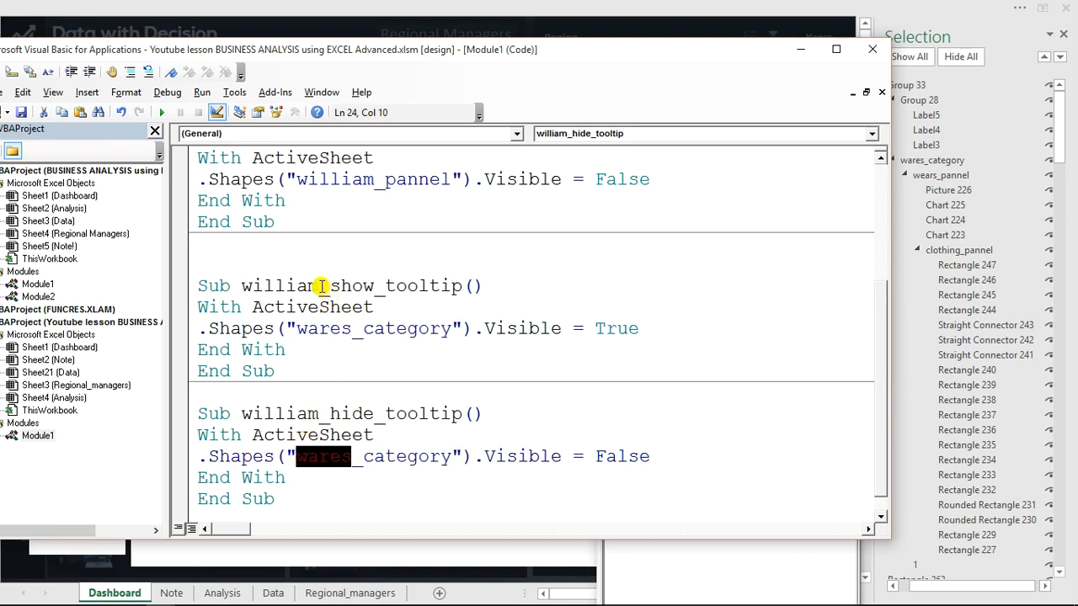
{"action": "left_click_drag", "start_coordinate": [320, 286], "coordinate": [245, 285]}
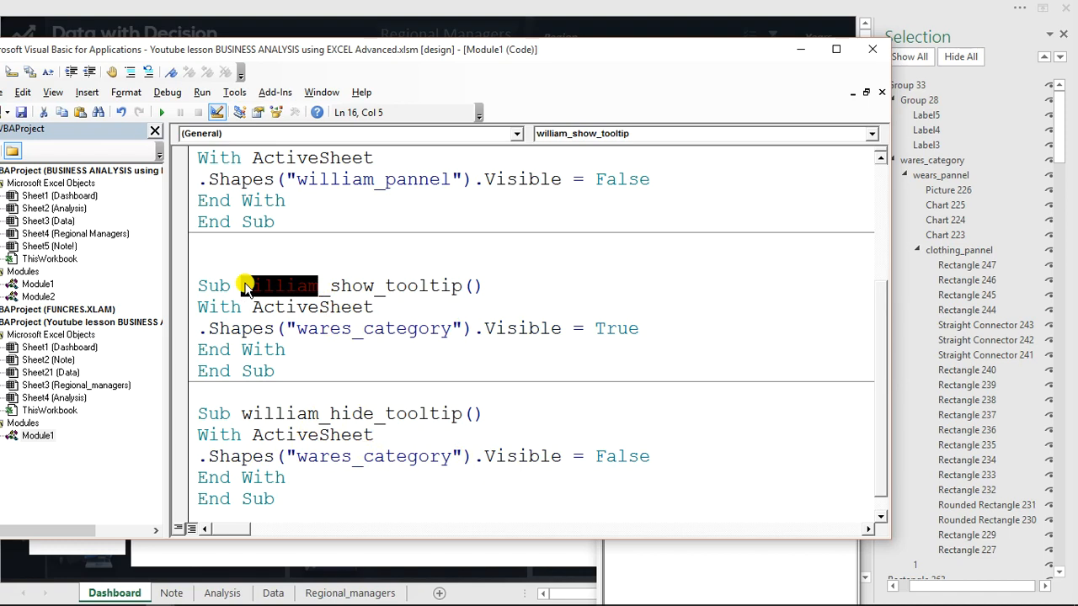
{"action": "key", "text": "ctrl+v"}
{"action": "left_click", "coordinate": [321, 414]}
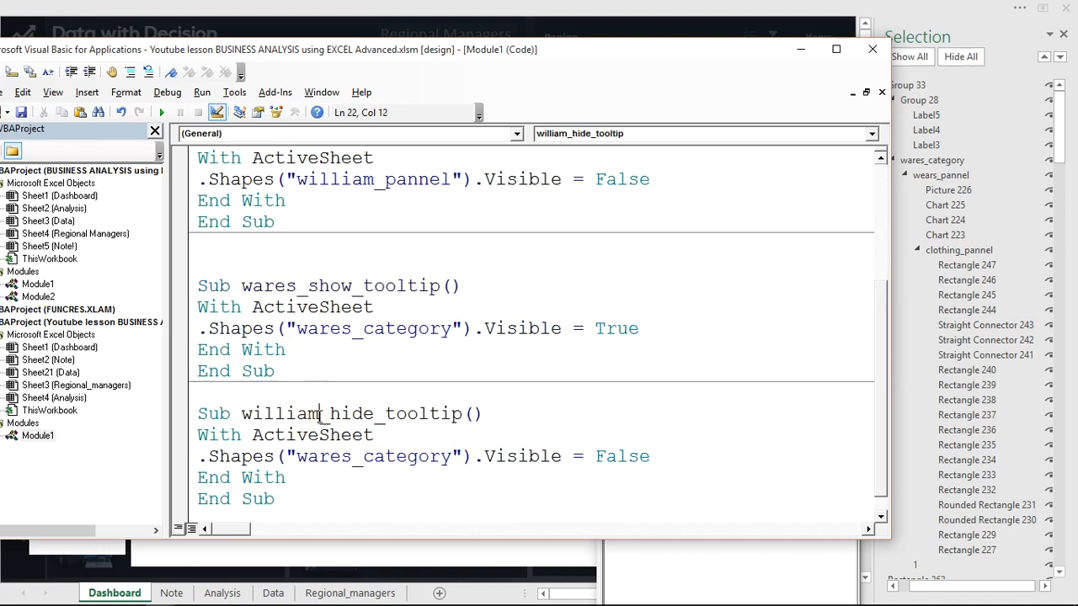
{"action": "left_click_drag", "start_coordinate": [321, 414], "coordinate": [247, 412]}
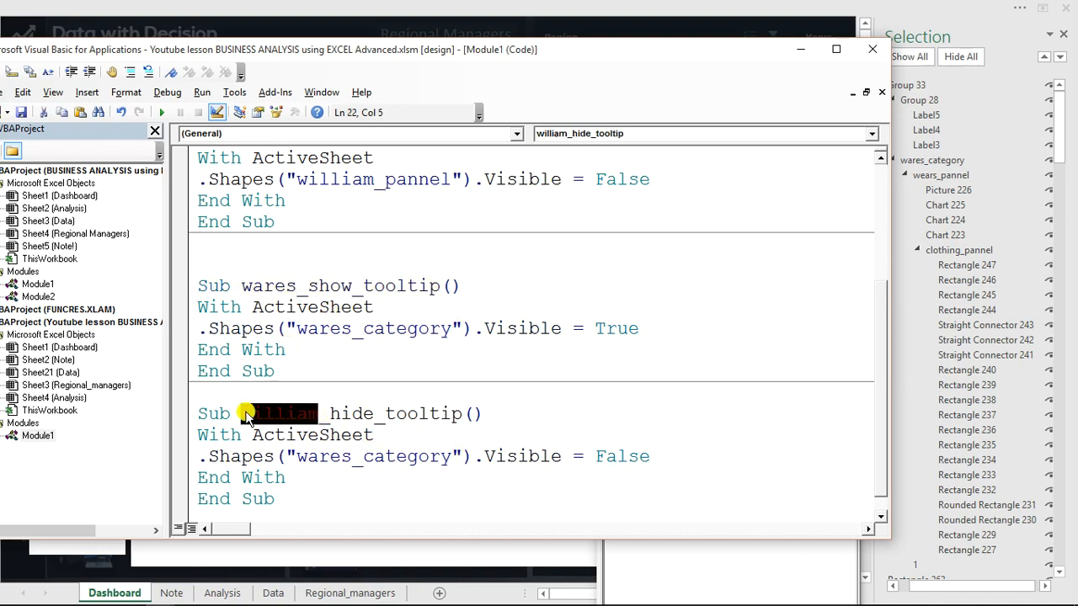
{"action": "key", "text": "ctrl+v"}
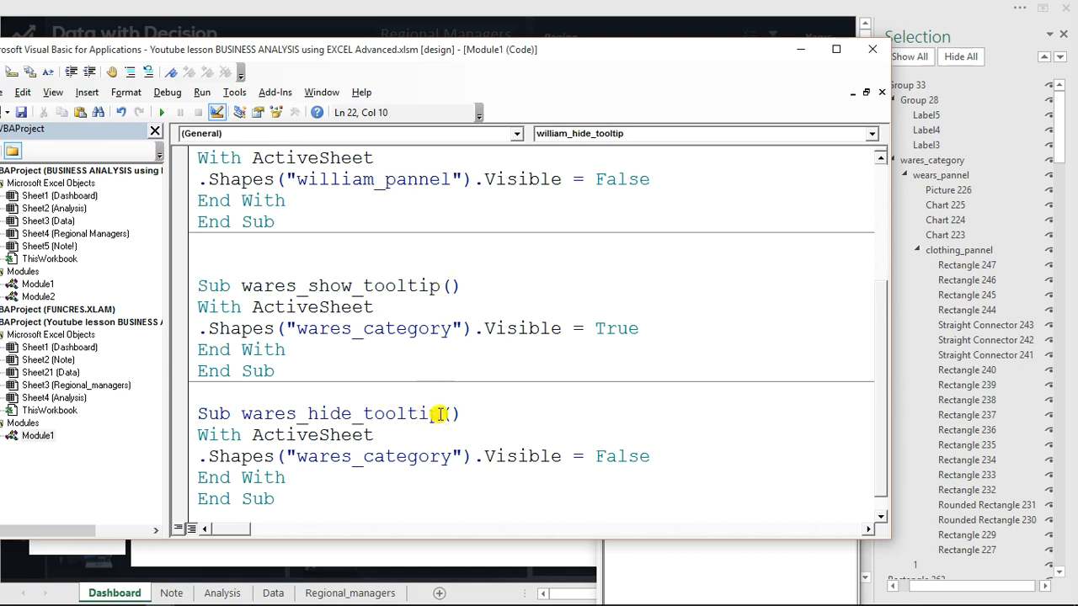
{"action": "left_click_drag", "start_coordinate": [439, 414], "coordinate": [242, 419]}
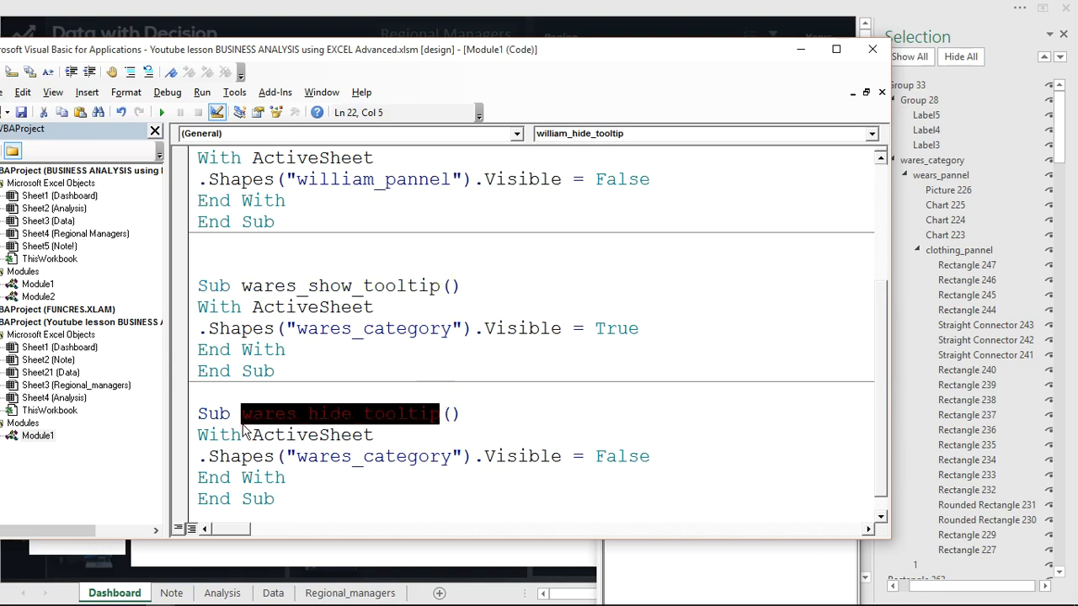
Minimize the Visual Basic editor to return to the dashboard, and close the Properties window and the Selection pane.
{"action": "left_click", "coordinate": [800, 49]}
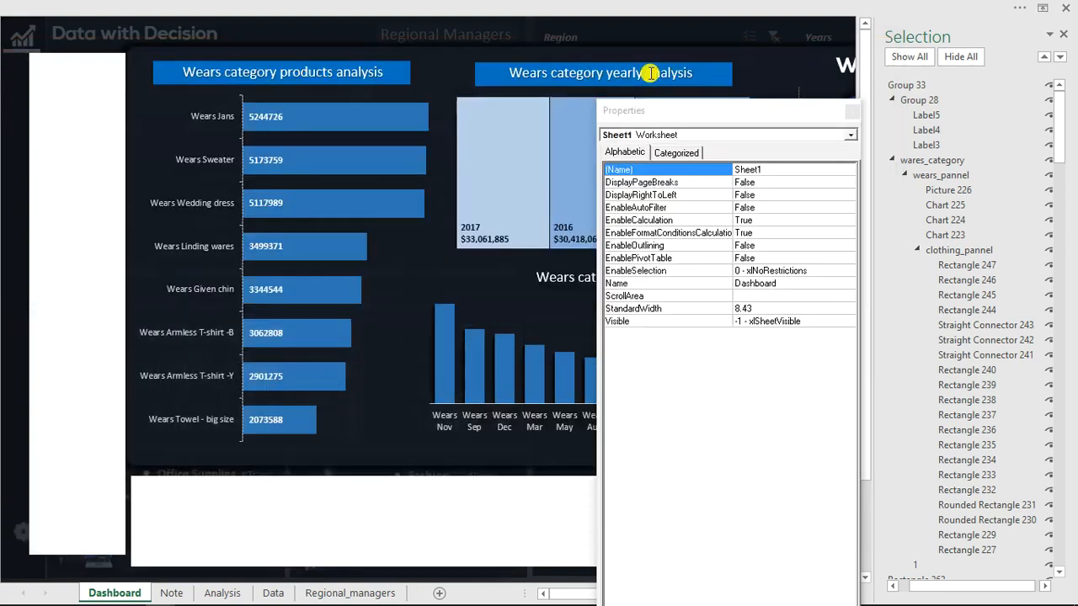
{"action": "left_click", "coordinate": [851, 108]}
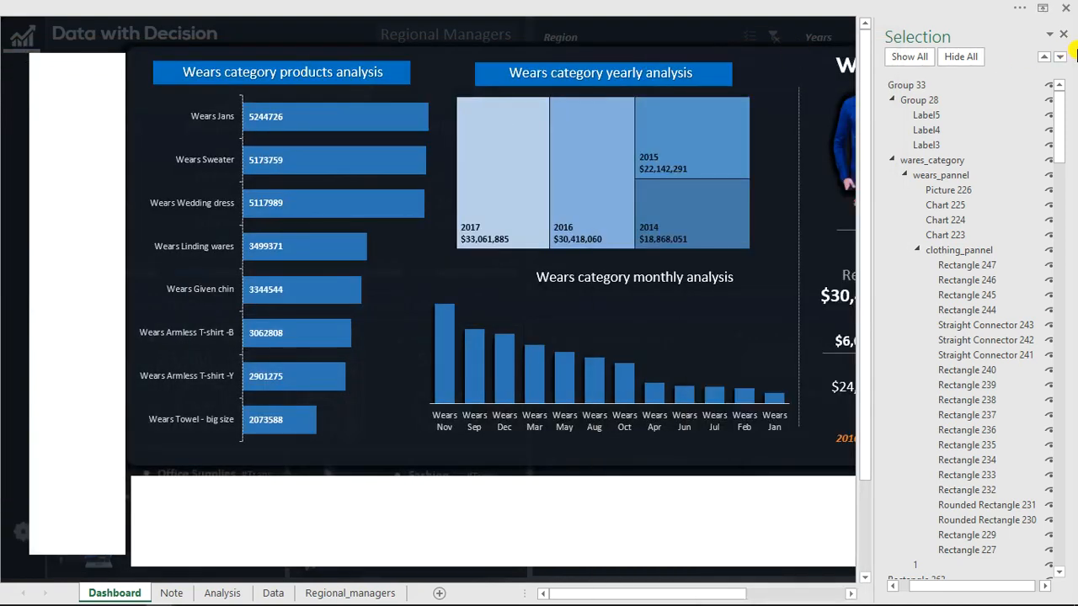
{"action": "left_click", "coordinate": [1062, 38]}
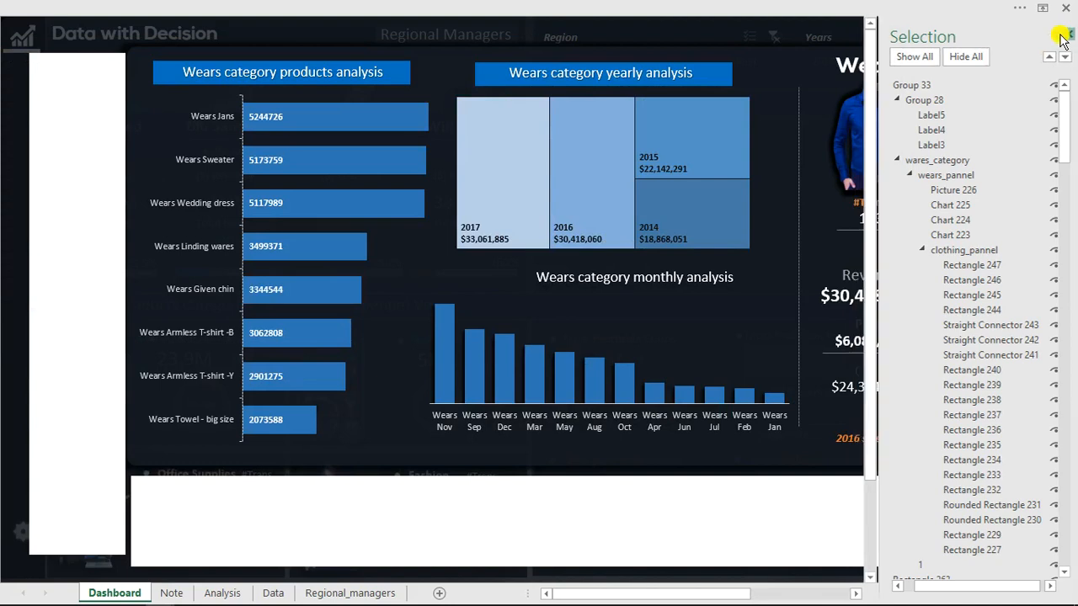
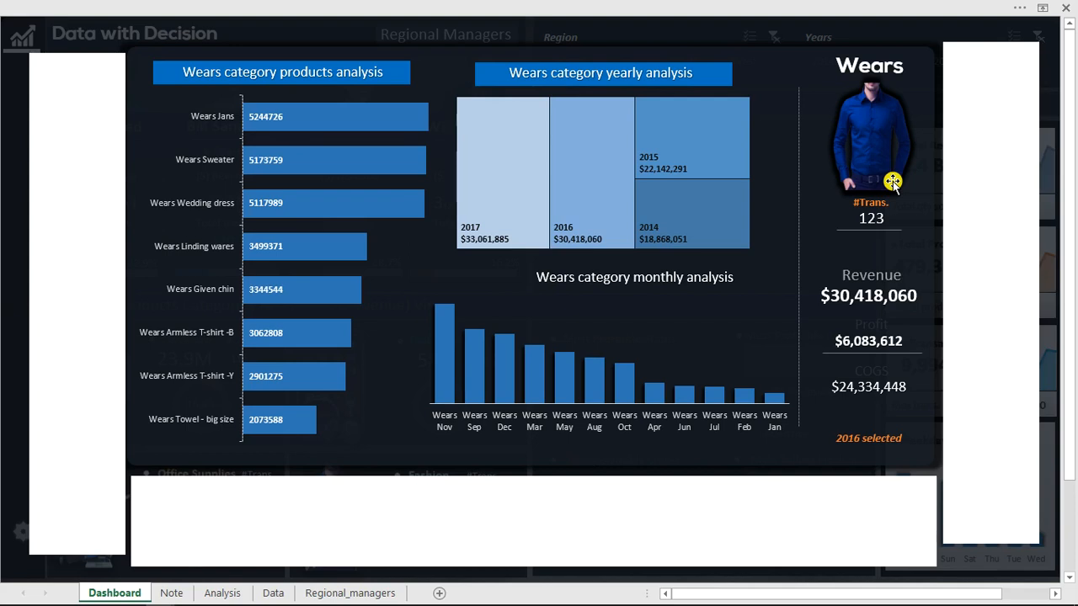
Create a MouseMove procedure for the blank label beside the Wears panel's picture that calls wares_hide_tooltip, and delete its empty Click procedure.
{"action": "double_click", "coordinate": [992, 130]}
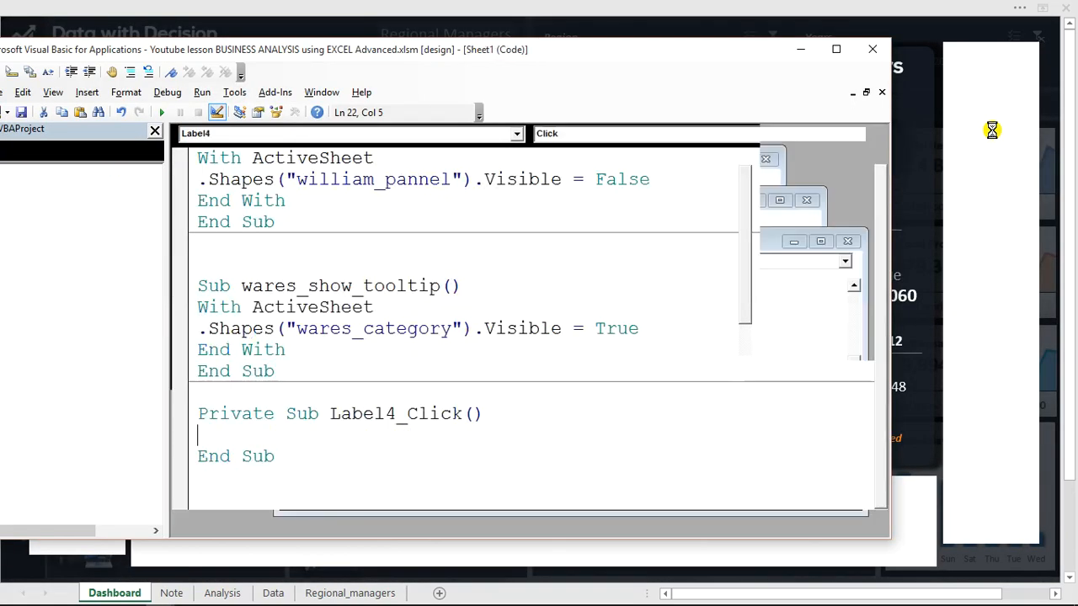
{"action": "left_click", "coordinate": [609, 137]}
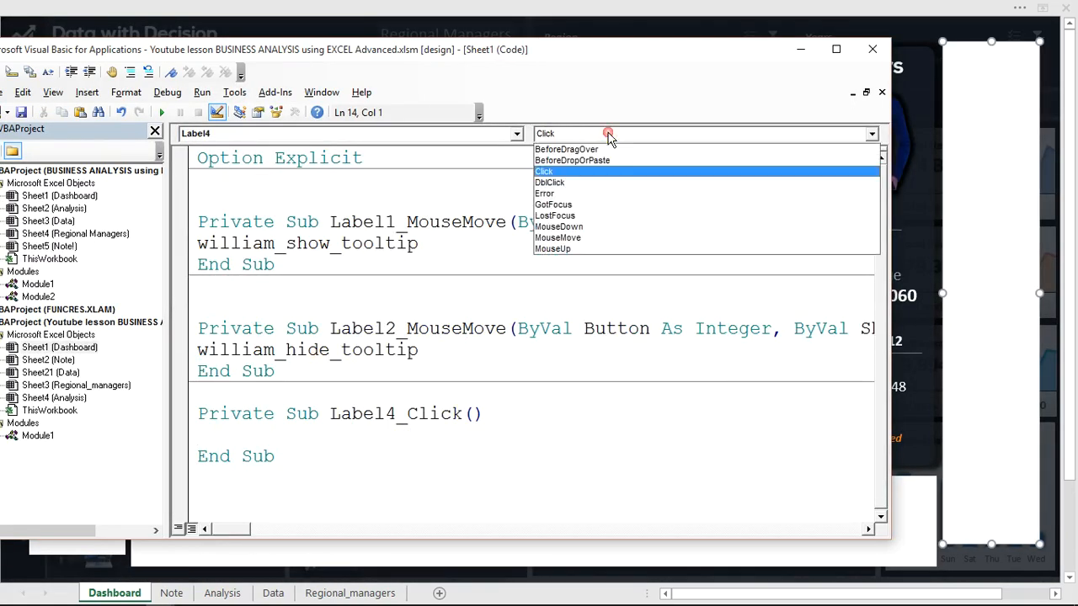
{"action": "left_click", "coordinate": [560, 237]}
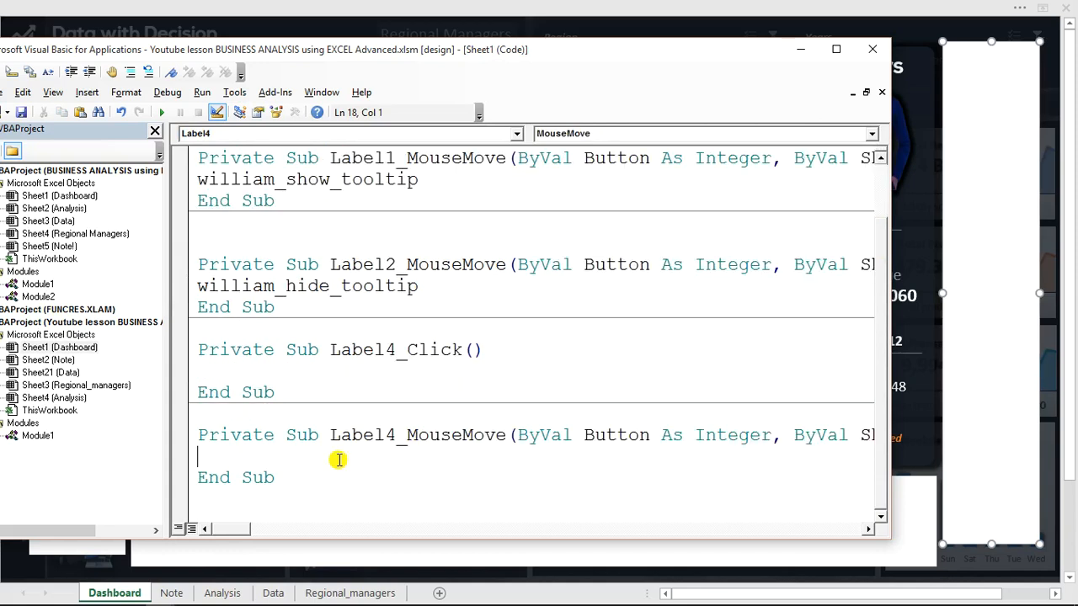
{"action": "type", "text": "wares_hide_tooltip"}
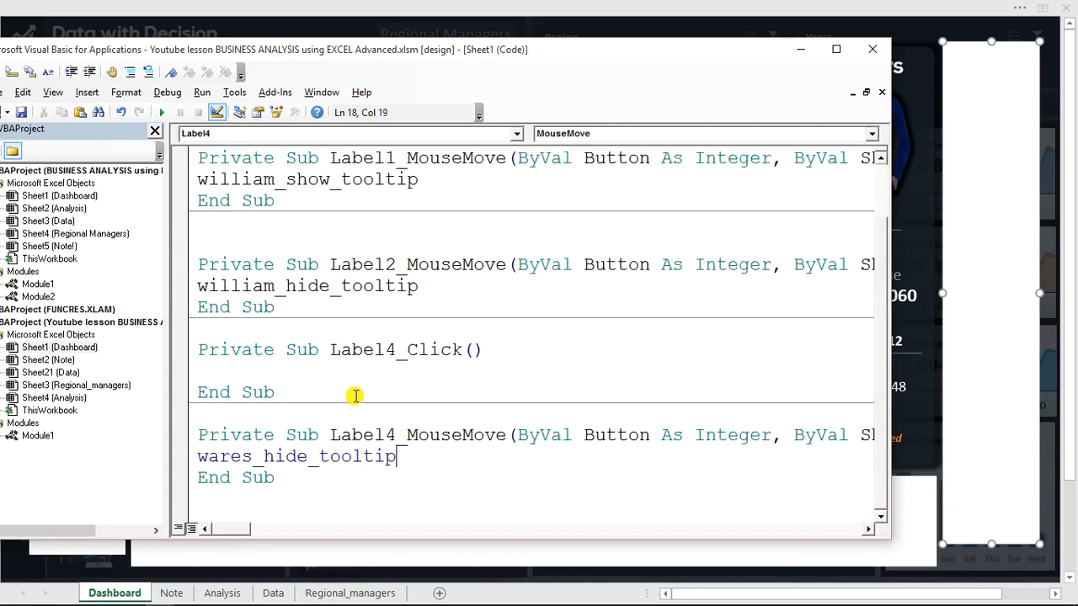
{"action": "left_click_drag", "start_coordinate": [306, 394], "coordinate": [201, 350]}
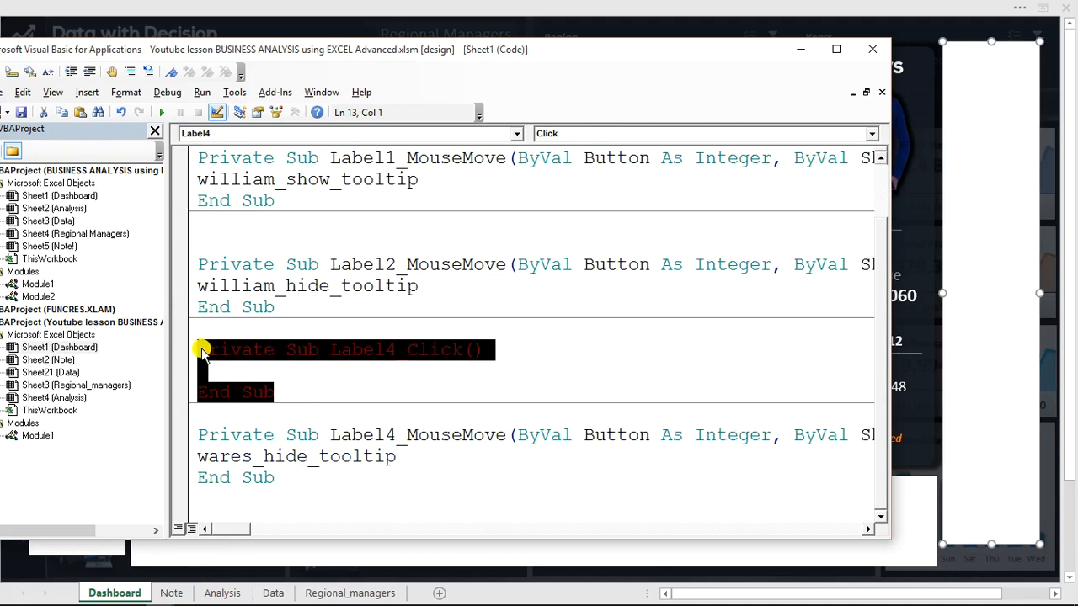
{"action": "key", "text": "Delete"}
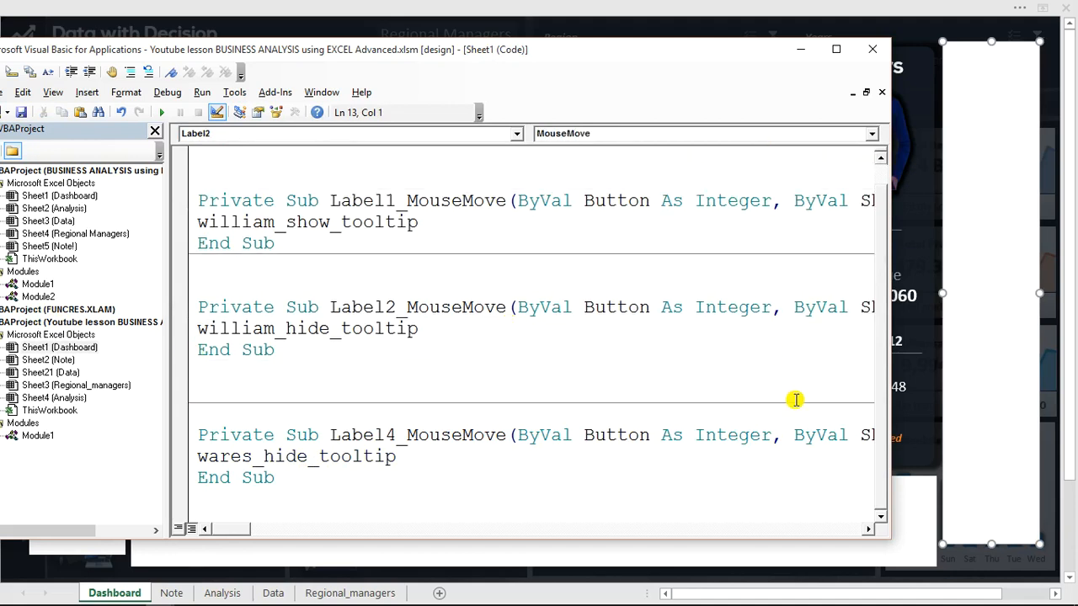
Make the wide label below the Wears panel call wares_hide_tooltip on MouseMove, remove its empty Click procedure, and return to the dashboard.
{"action": "left_click", "coordinate": [915, 505]}
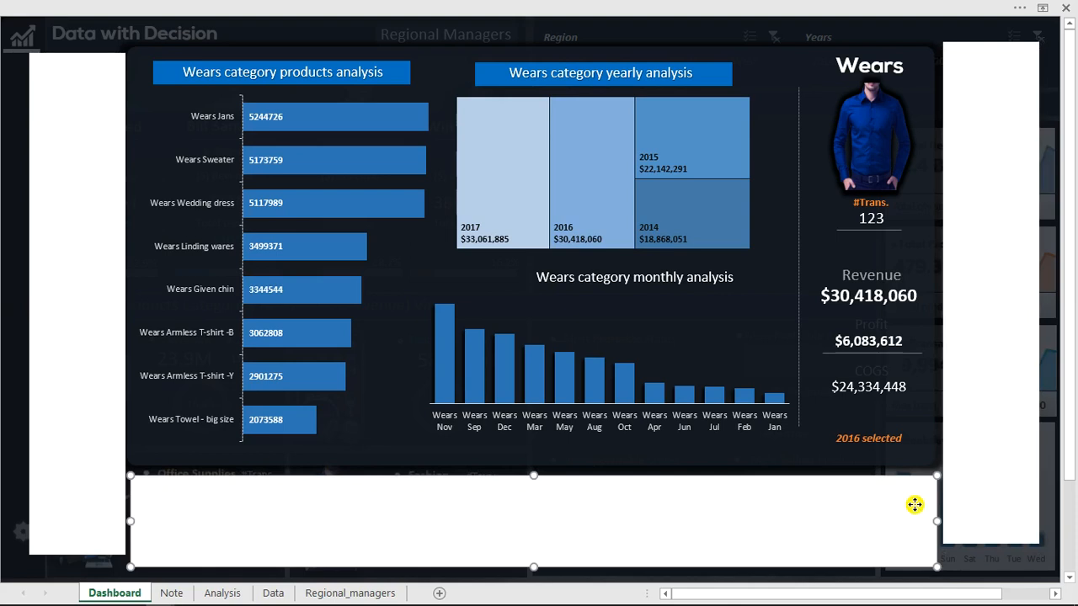
{"action": "double_click", "coordinate": [895, 504]}
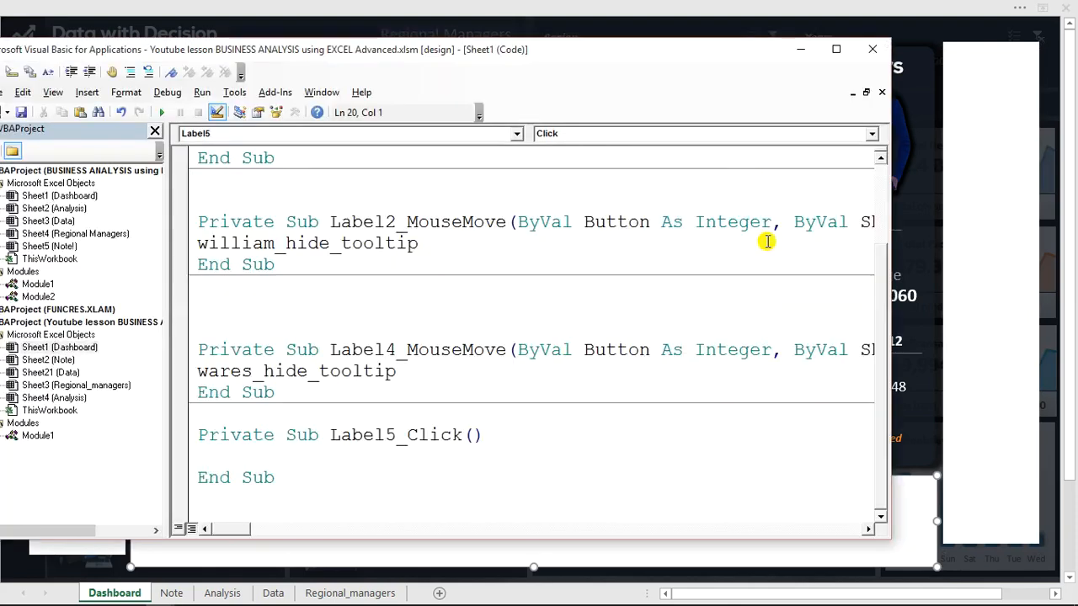
{"action": "left_click", "coordinate": [728, 133]}
{"action": "left_click", "coordinate": [558, 237]}
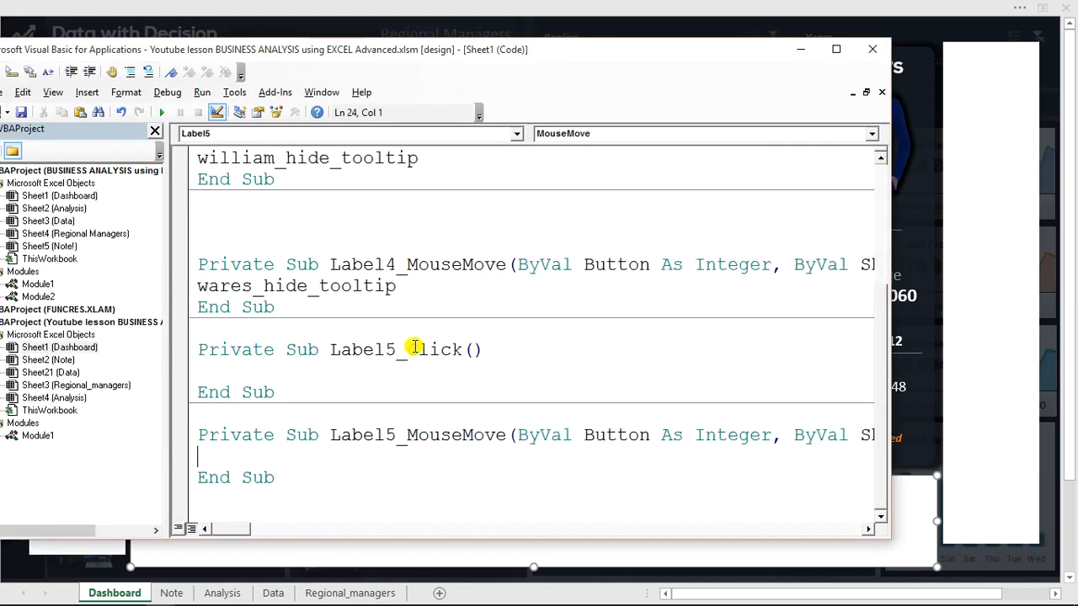
{"action": "type", "text": "wares_hide_tooltip"}
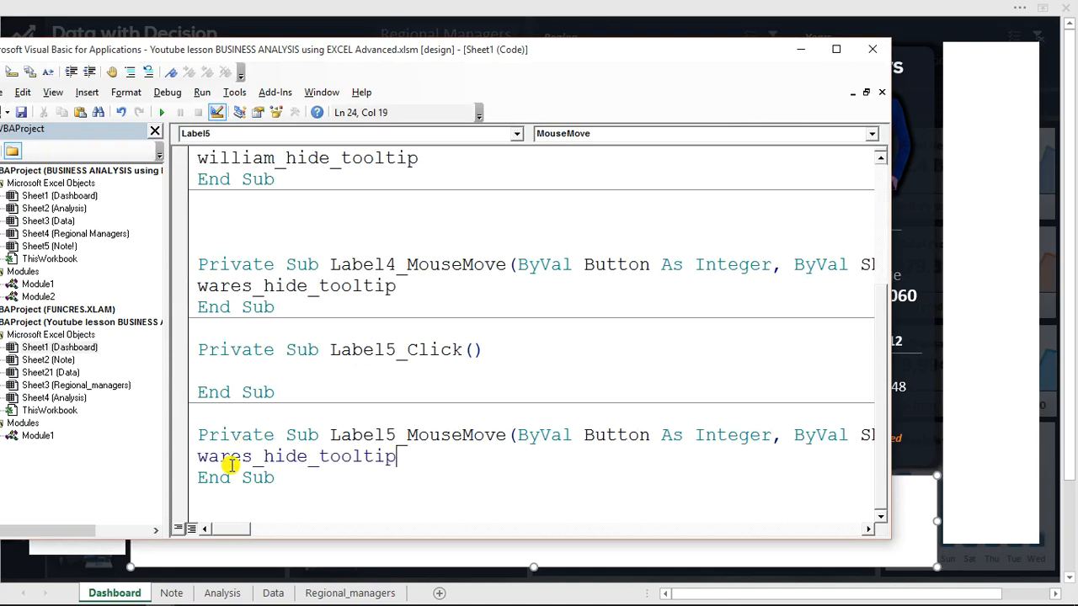
{"action": "left_click", "coordinate": [276, 392]}
{"action": "left_click_drag", "start_coordinate": [276, 392], "coordinate": [198, 354]}
{"action": "key", "text": "BackSpace"}
{"action": "key", "text": "BackSpace"}
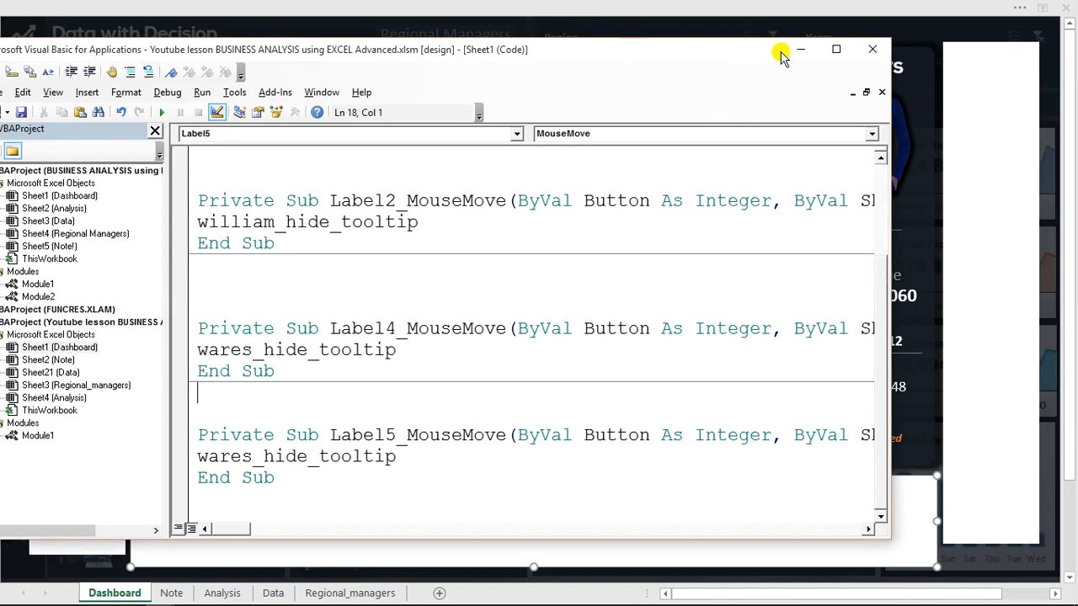
{"action": "key", "text": "alt+F11"}
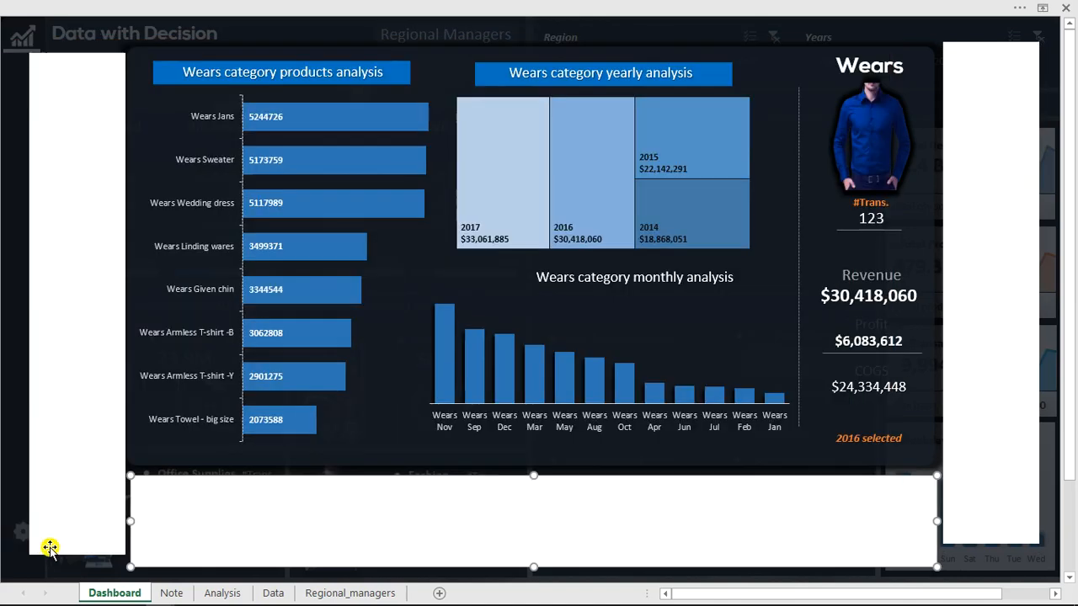
Make the tall label beside the products chart call wares_hide_tooltip on MouseMove, delete its empty Click procedure, and minimize the code editor.
{"action": "left_click", "coordinate": [78, 354]}
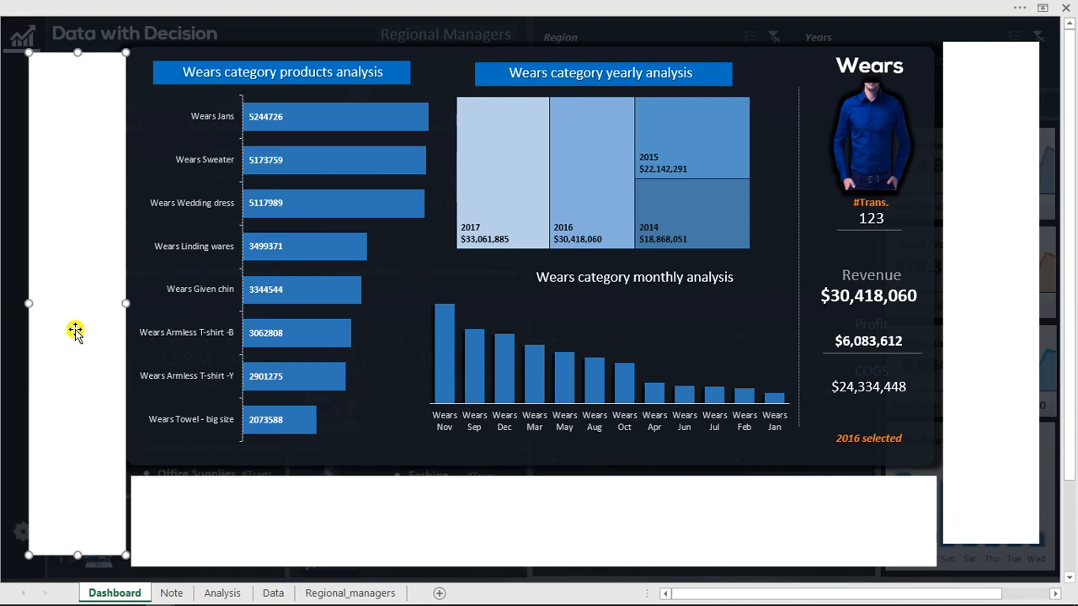
{"action": "double_click", "coordinate": [75, 329]}
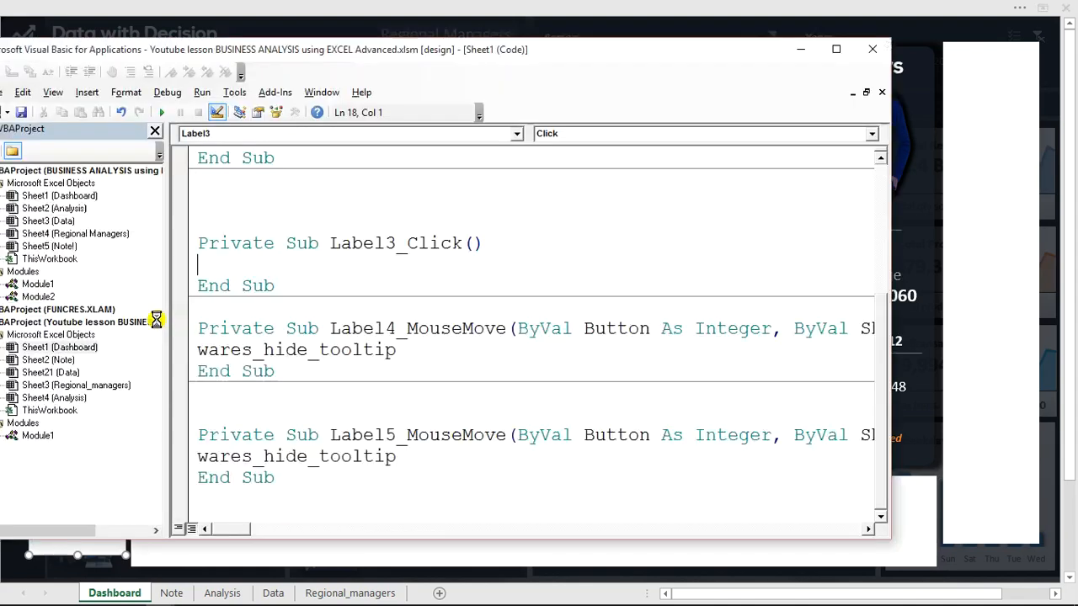
{"action": "left_click", "coordinate": [702, 133]}
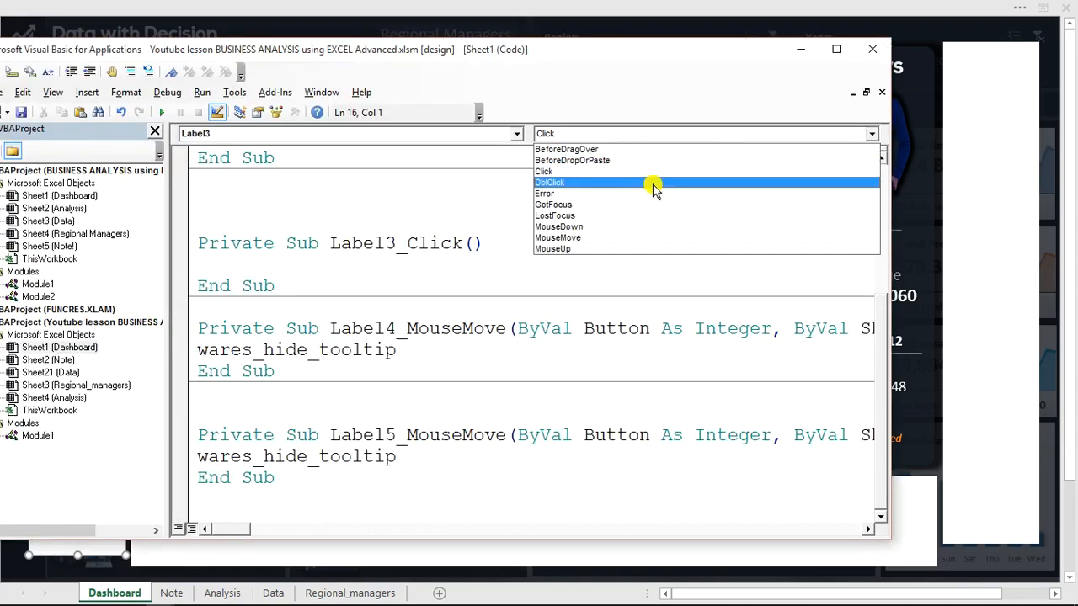
{"action": "left_click", "coordinate": [600, 239]}
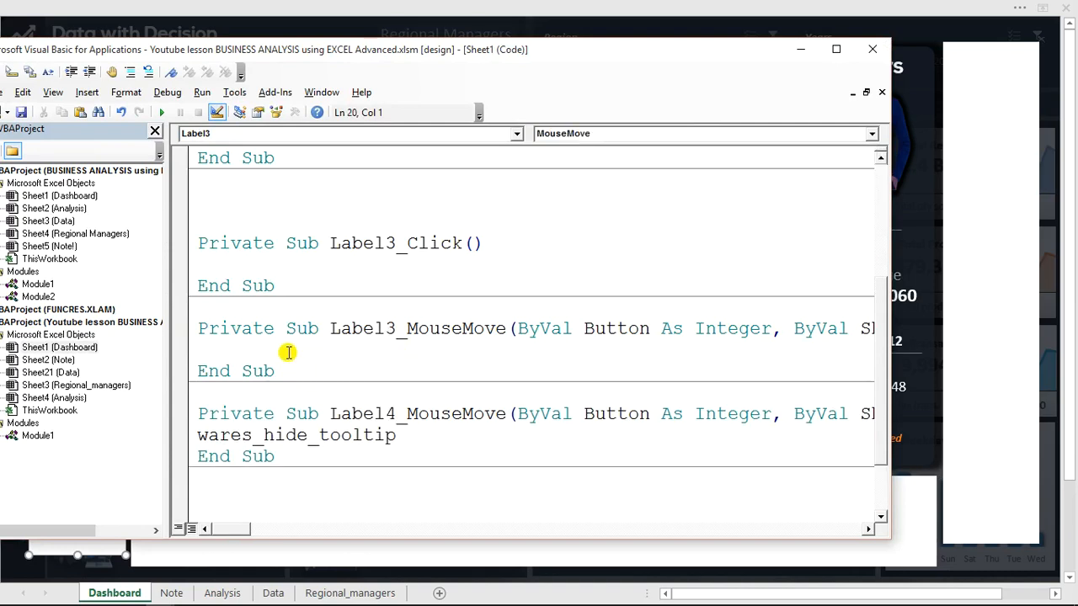
{"action": "type", "text": "wares_hide_tooltip"}
{"action": "left_click_drag", "start_coordinate": [281, 286], "coordinate": [198, 243]}
{"action": "key", "text": "Delete"}
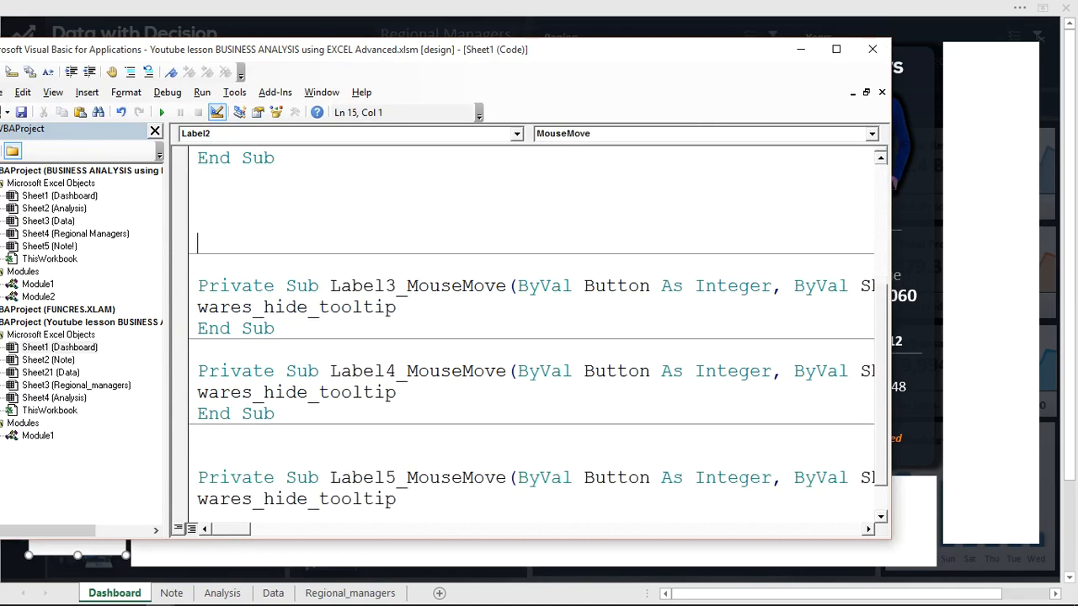
{"action": "key", "text": "BackSpace"}
{"action": "key", "text": "BackSpace"}
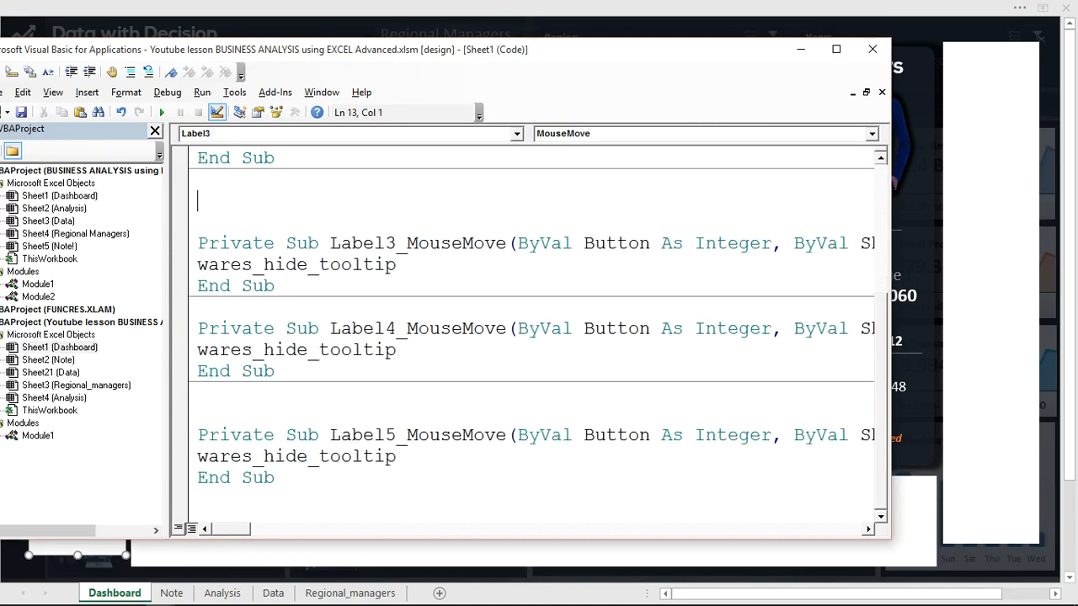
{"action": "left_click", "coordinate": [798, 47]}
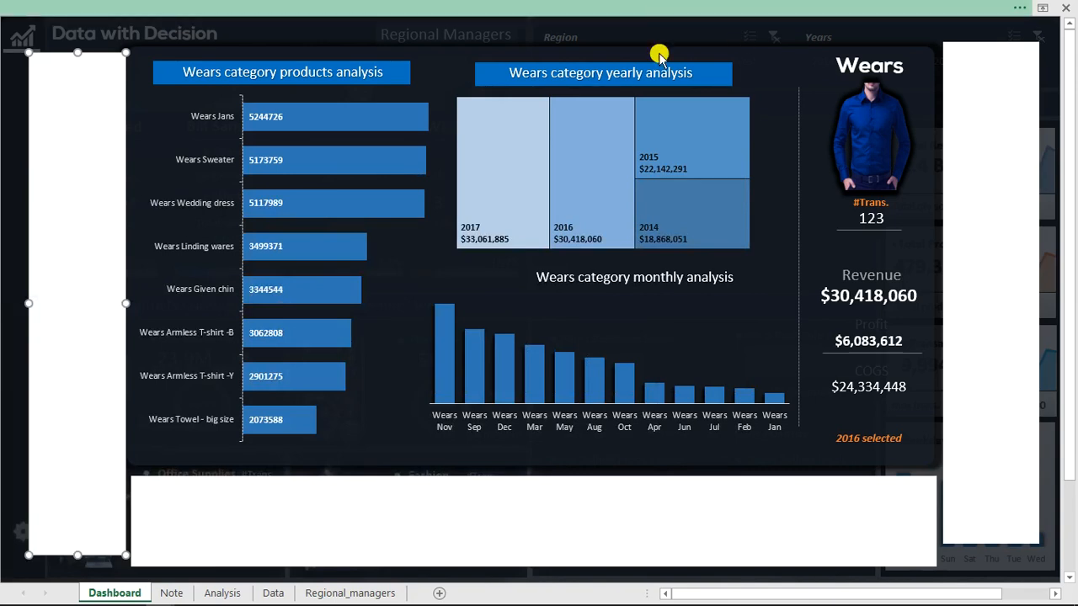
Turn off Design Mode and test the hide labels around the Wears panel, debugging the run-time error to its code line.
{"action": "left_click", "coordinate": [659, 9]}
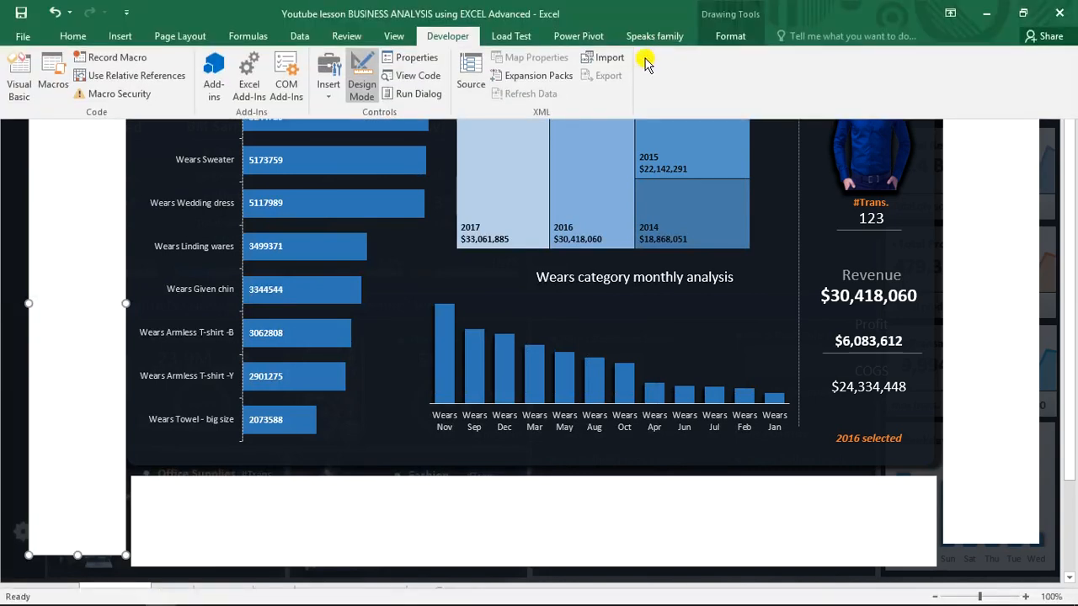
{"action": "left_click", "coordinate": [365, 71]}
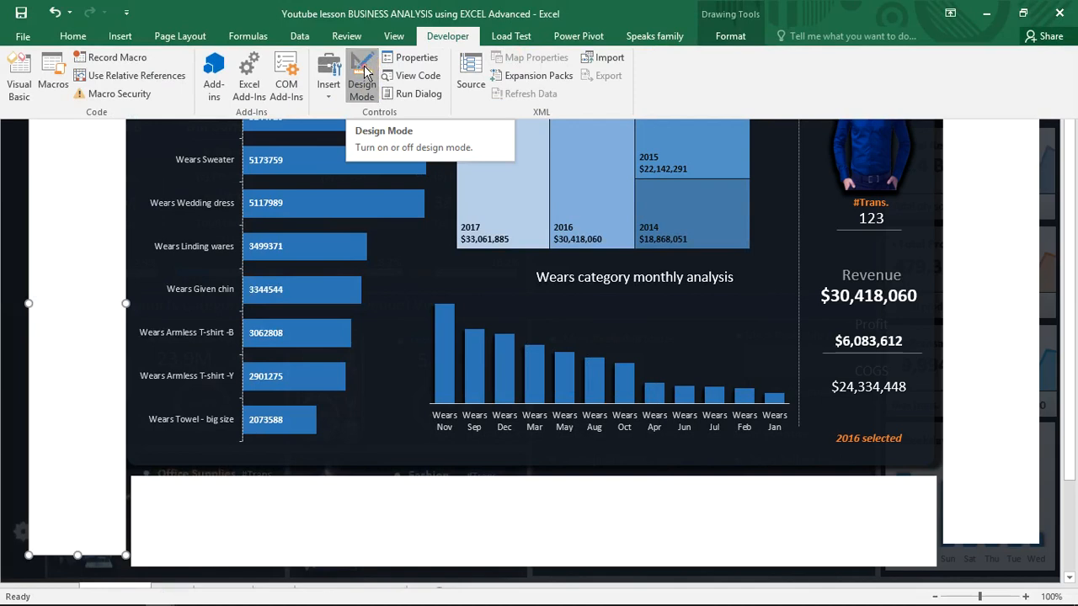
{"action": "left_click", "coordinate": [661, 161]}
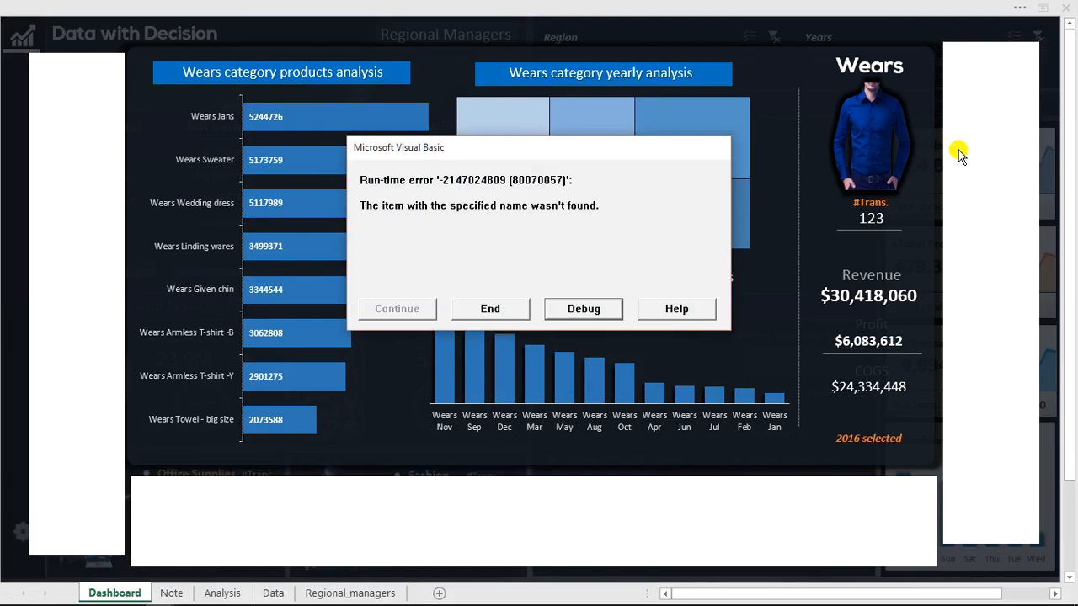
{"action": "left_click", "coordinate": [504, 308]}
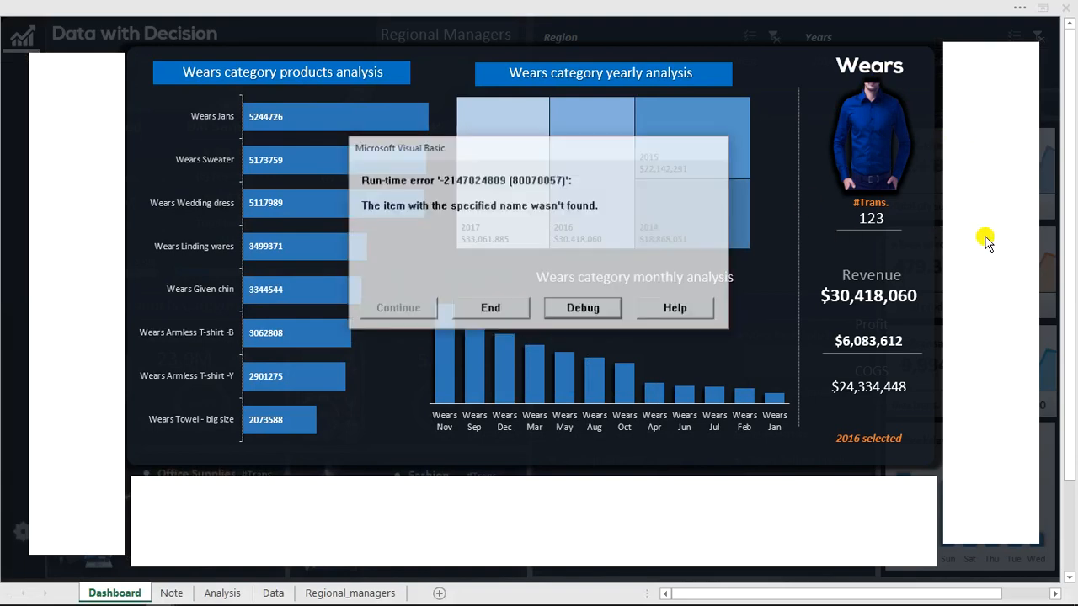
{"action": "left_click", "coordinate": [608, 310]}
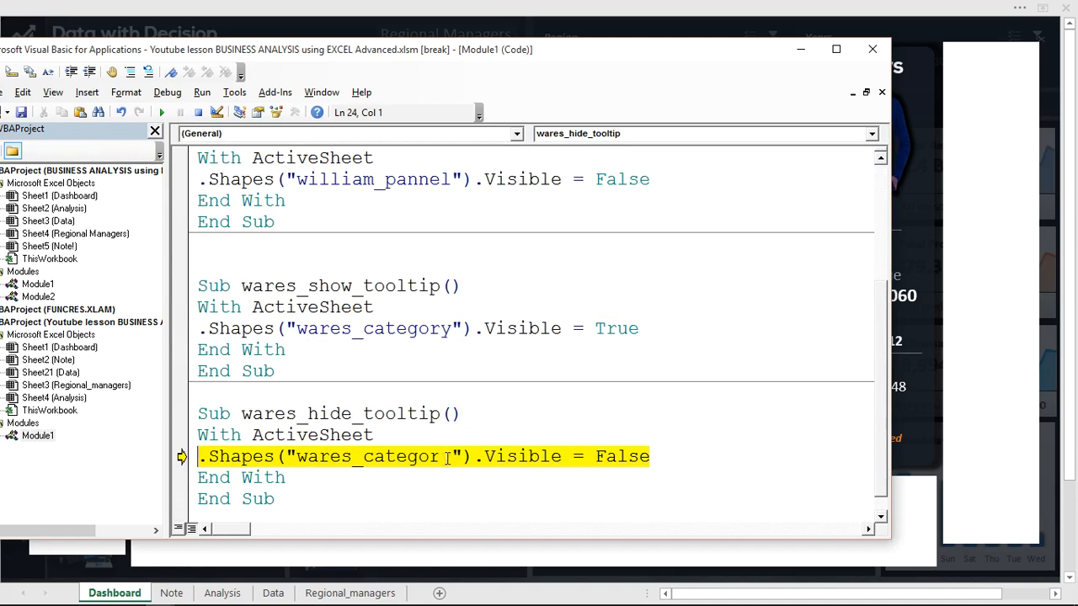
Display the Selection pane on the dashboard to check the name of the Wears panel group.
{"action": "left_click", "coordinate": [859, 5]}
{"action": "left_click", "coordinate": [855, 6]}
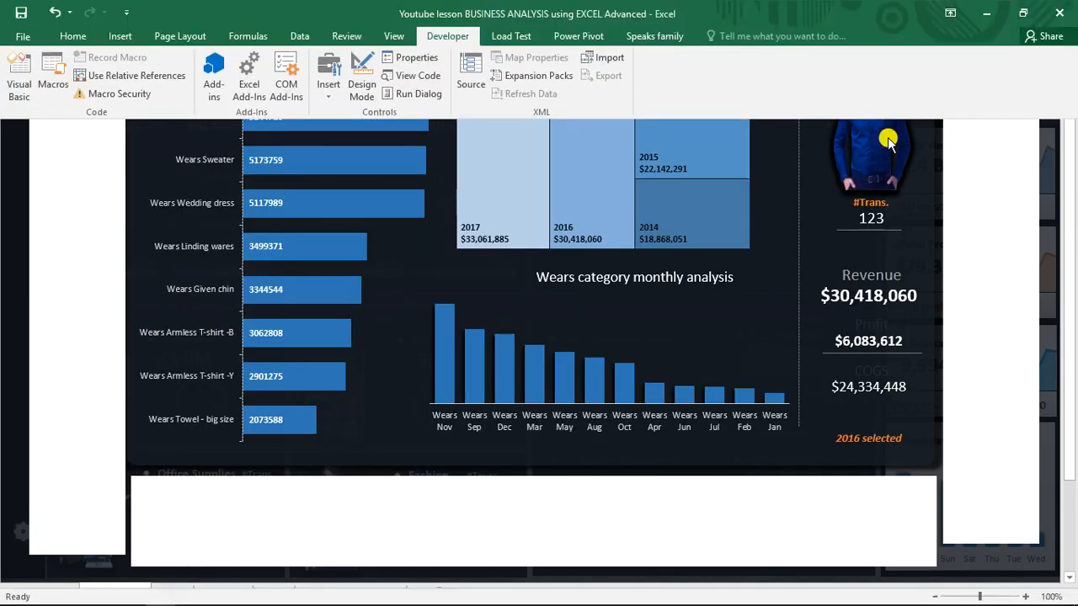
{"action": "left_click", "coordinate": [784, 32]}
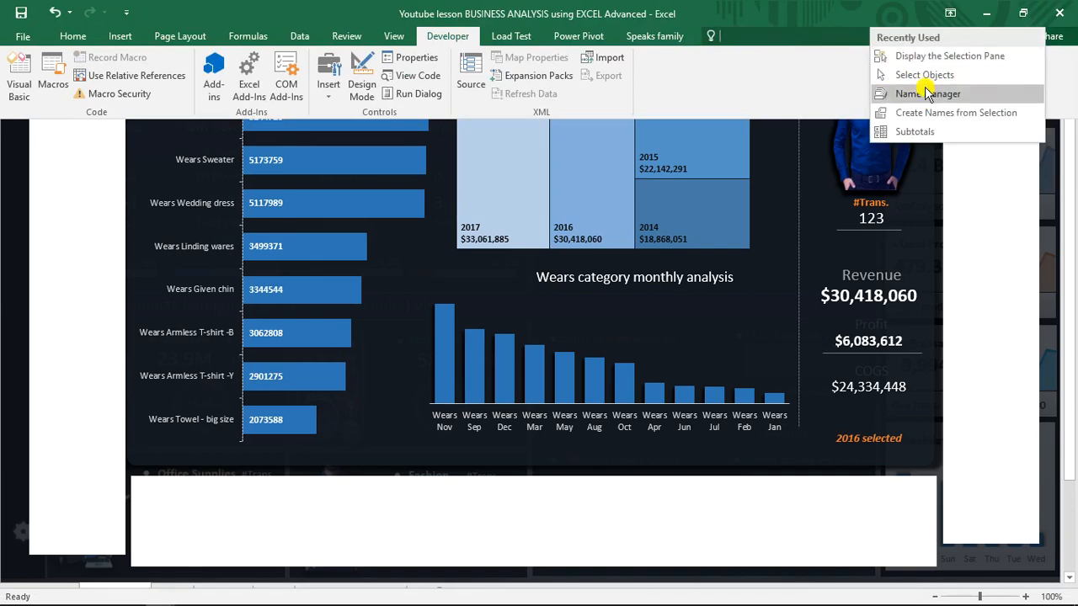
{"action": "left_click", "coordinate": [921, 53]}
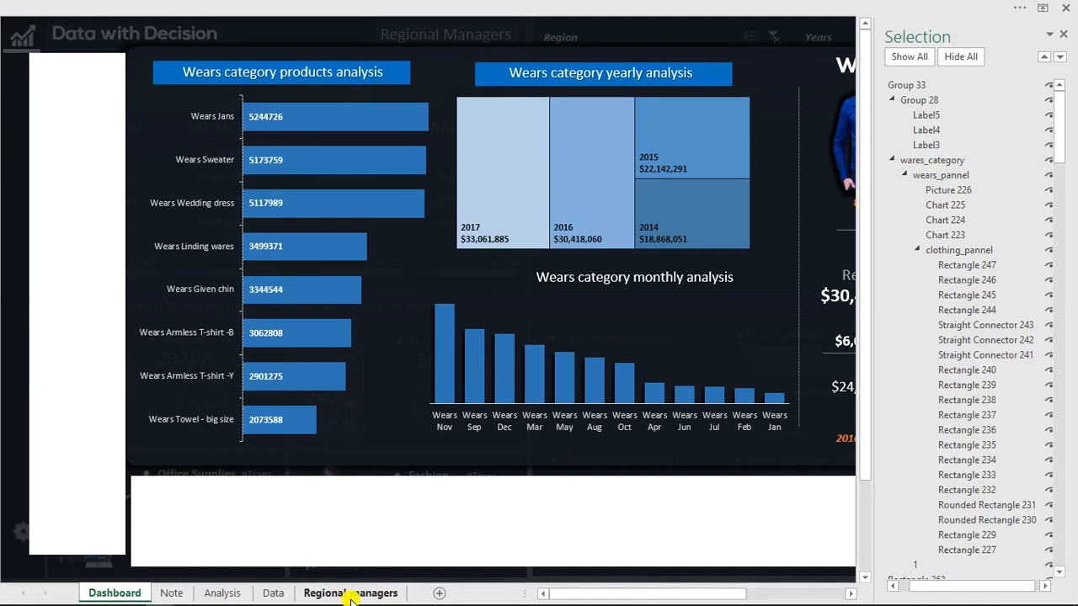
Back in the Visual Basic editor, change the shape name in wares_hide_tooltip to "wears_category".
{"action": "mouse_move", "coordinate": [275, 605]}
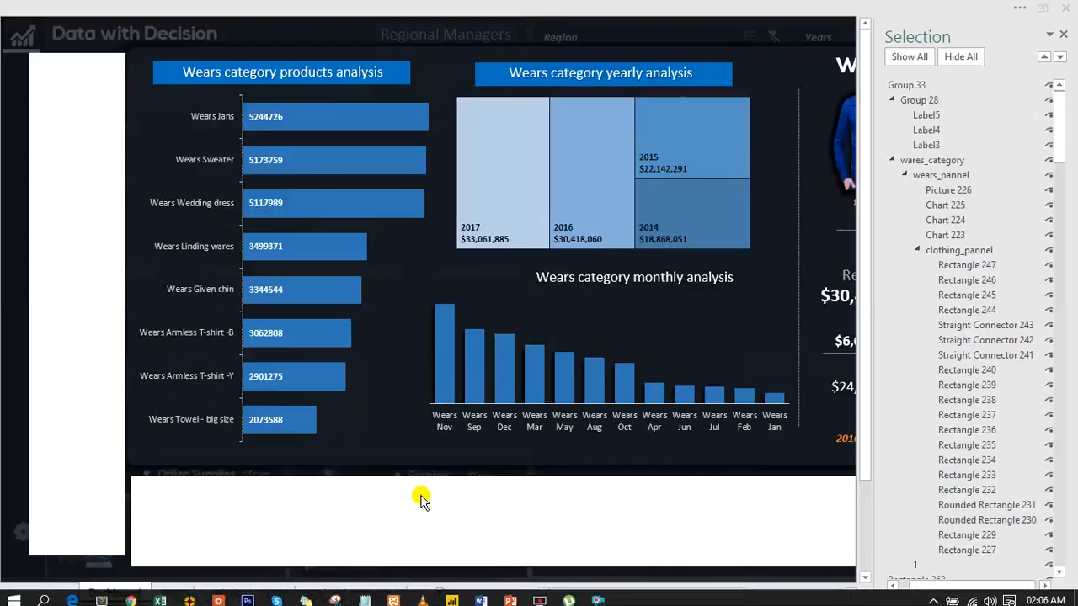
{"action": "left_click", "coordinate": [421, 497]}
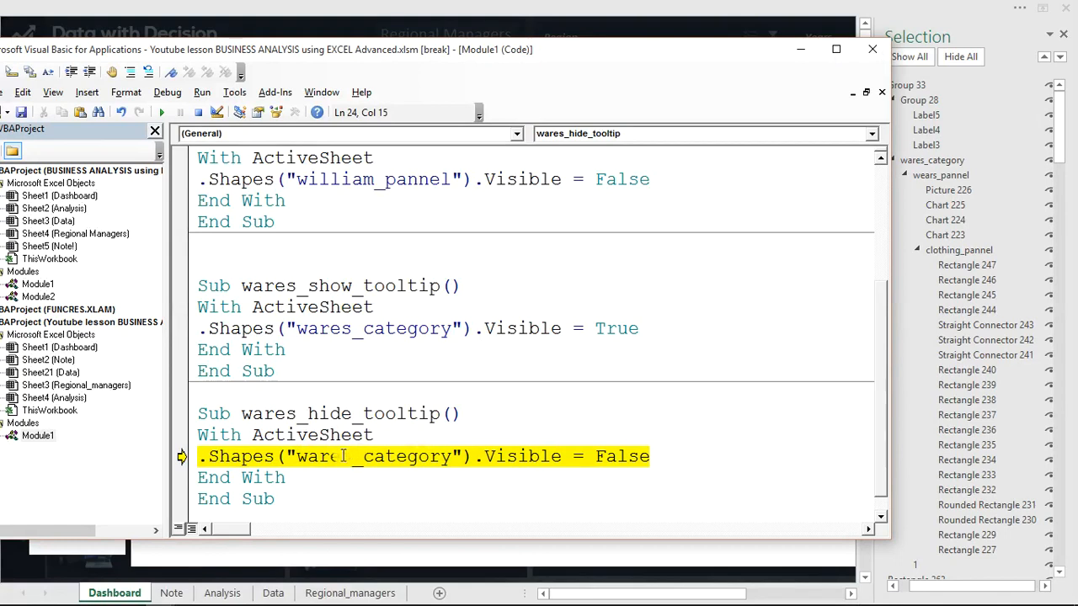
{"action": "left_click_drag", "start_coordinate": [341, 456], "coordinate": [320, 455]}
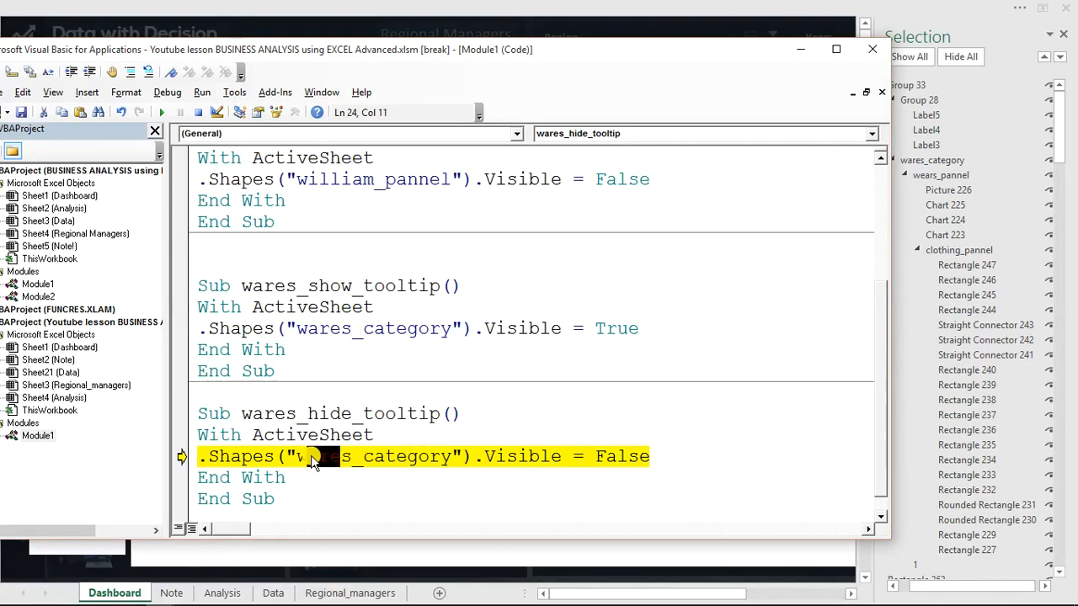
{"action": "type", "text": "ear"}
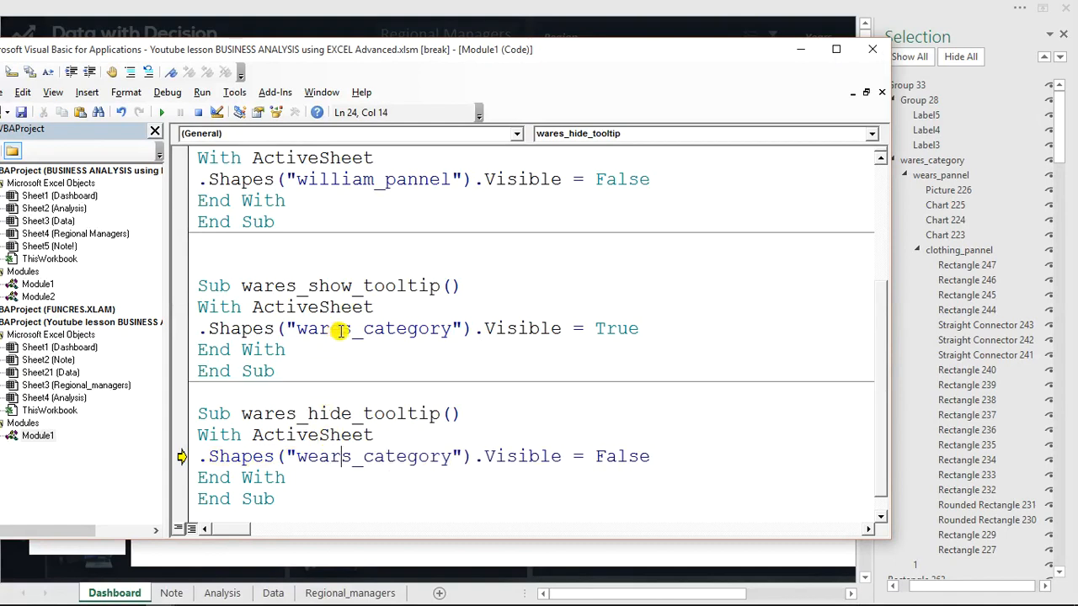
Change the shape name in the wares_show_tooltip procedure to "wears_category" as well.
{"action": "left_click_drag", "start_coordinate": [340, 331], "coordinate": [308, 328]}
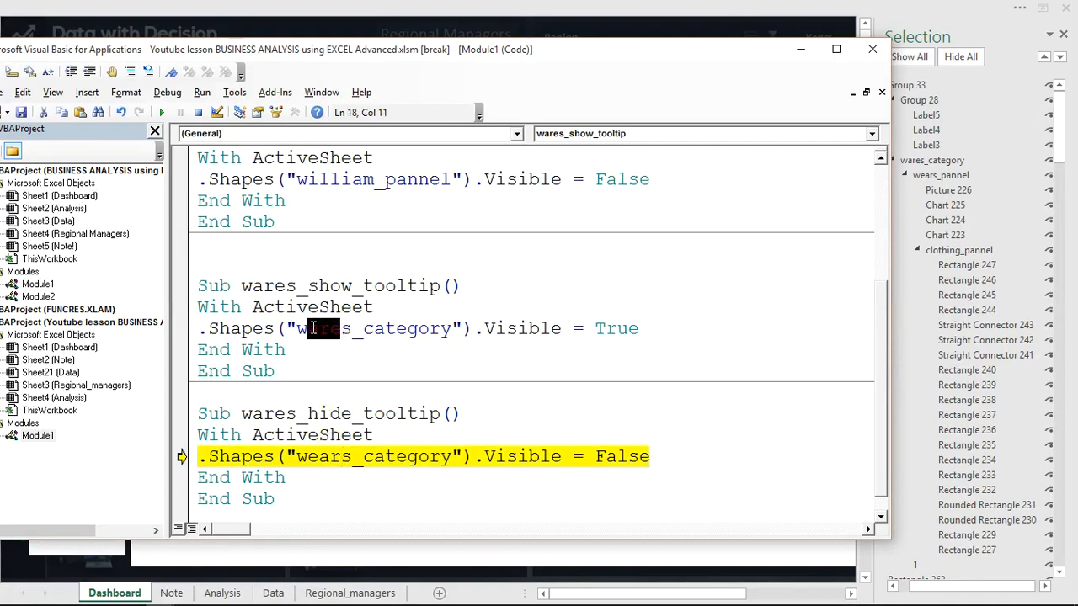
{"action": "type", "text": "ear\\\\"}
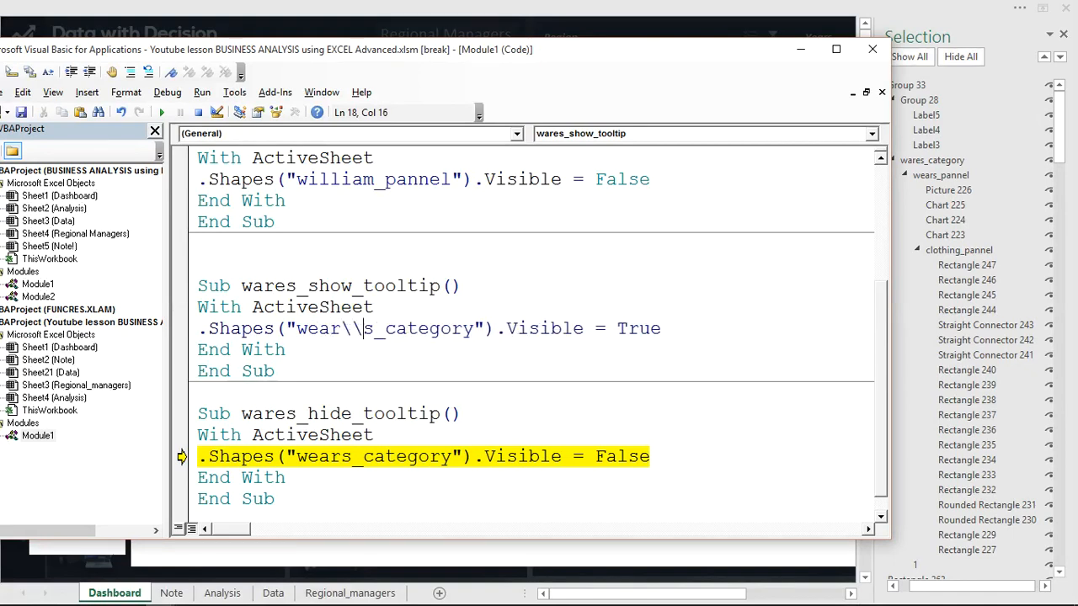
{"action": "key", "text": "BackSpace"}
{"action": "key", "text": "BackSpace"}
{"action": "key", "text": "BackSpace"}
{"action": "key", "text": "BackSpace"}
{"action": "key", "text": "BackSpace"}
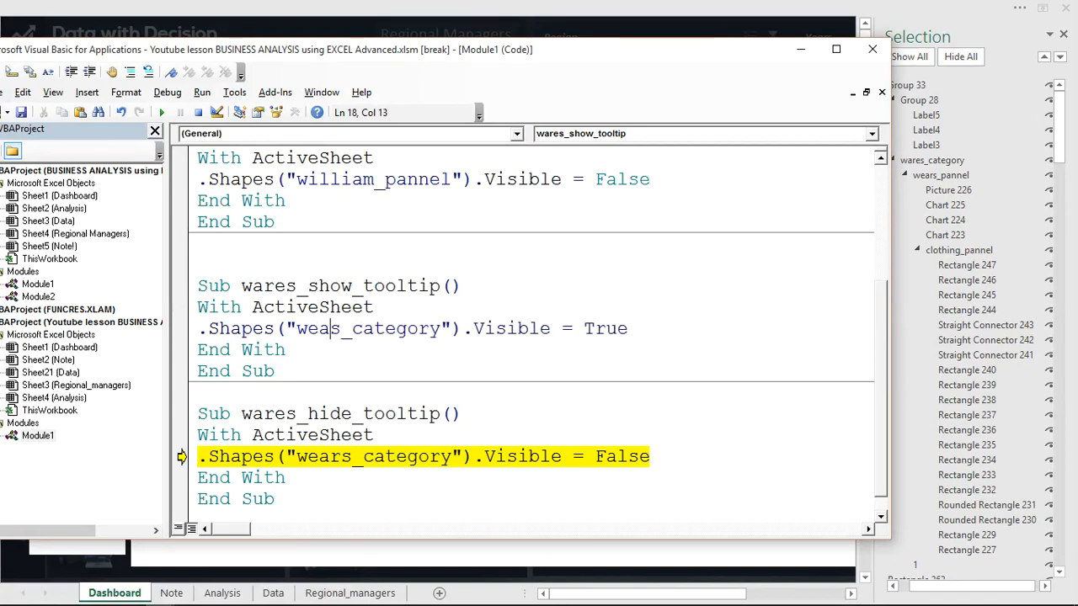
{"action": "type", "text": "ar"}
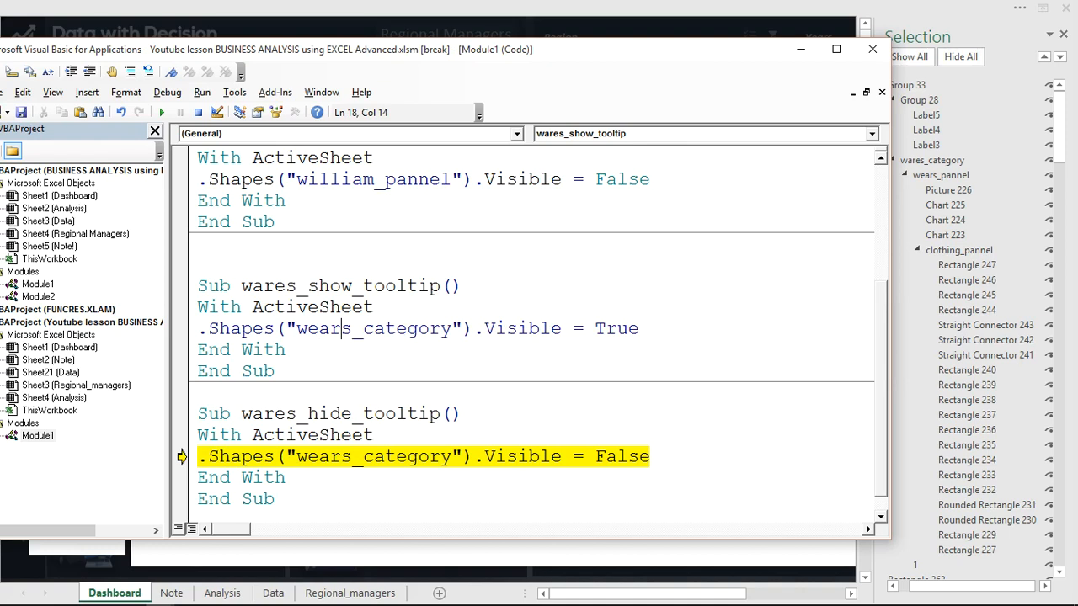
Return to the dashboard and close the Selection pane beside the Wears category panel.
{"action": "left_click", "coordinate": [495, 270]}
{"action": "left_click", "coordinate": [800, 49]}
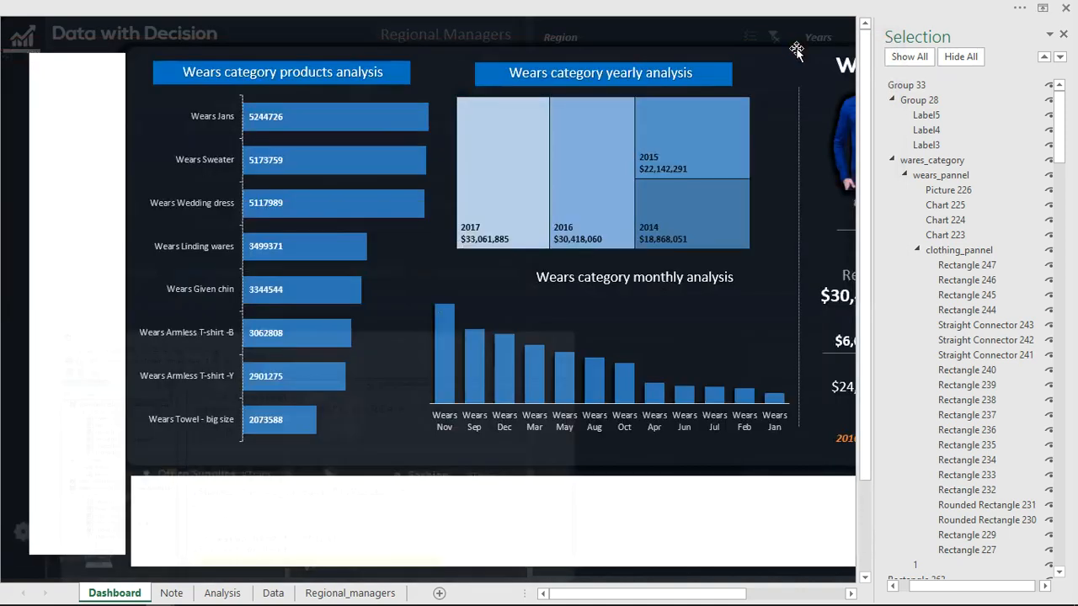
{"action": "left_click", "coordinate": [601, 217]}
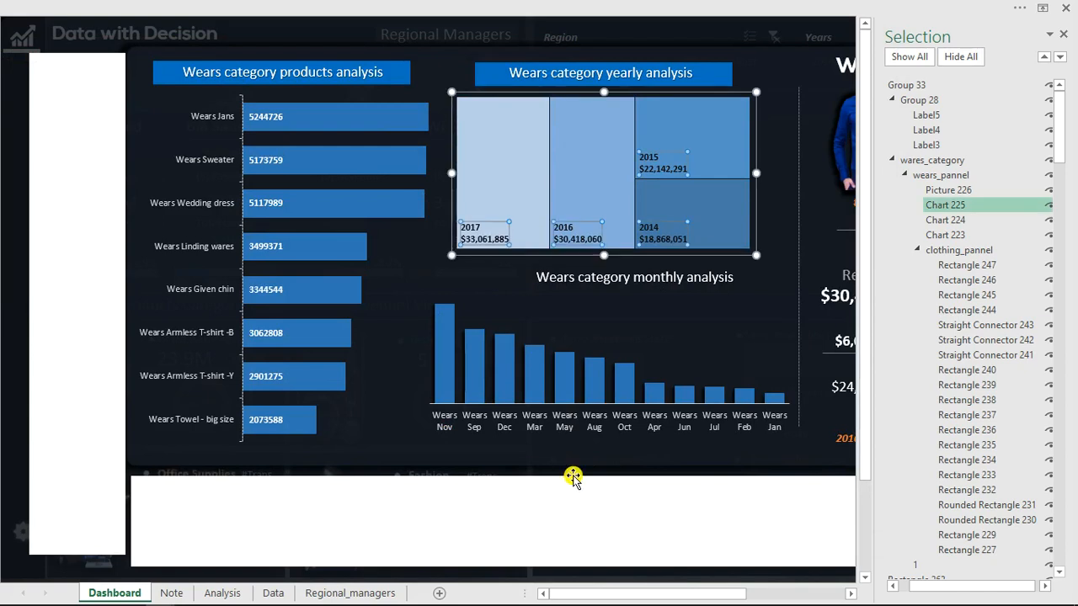
{"action": "left_click", "coordinate": [589, 6]}
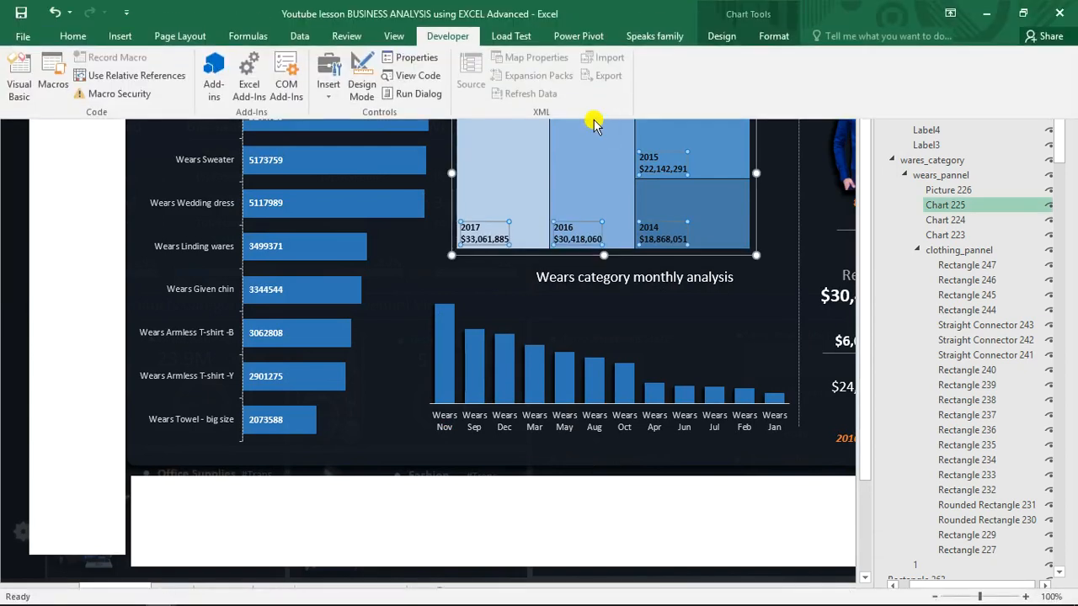
{"action": "left_click", "coordinate": [595, 202]}
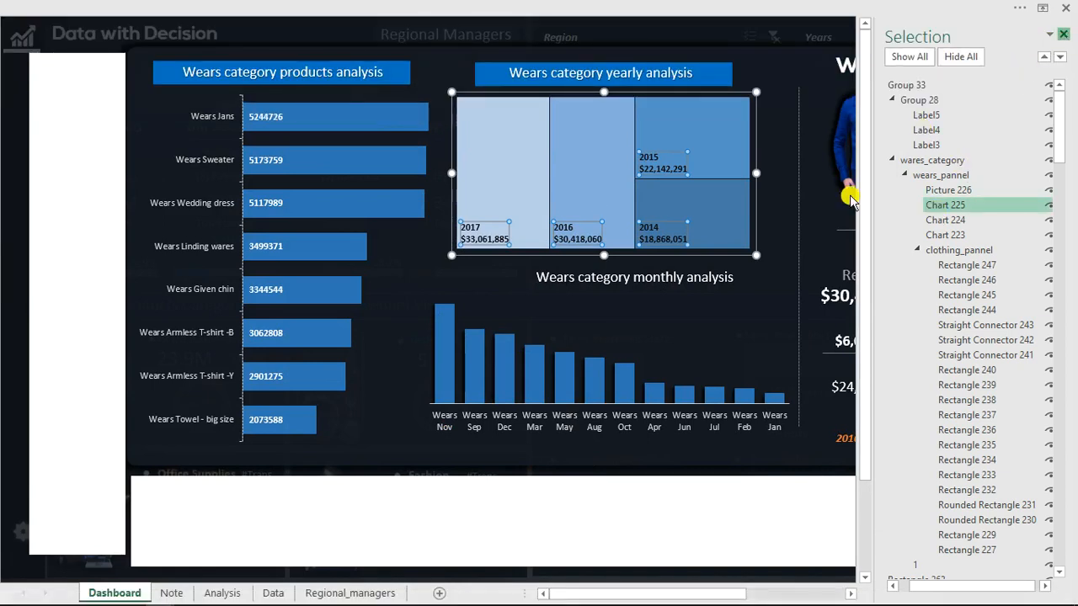
{"action": "left_click", "coordinate": [1065, 38]}
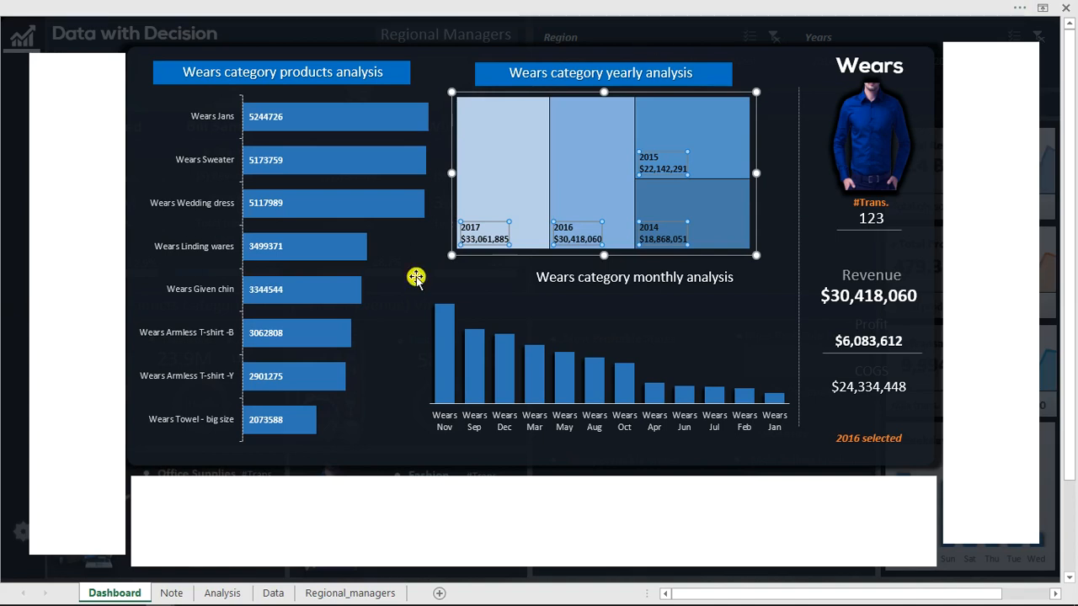
Resume the halted wares_hide_tooltip procedure in the Visual Basic editor, debug its run-time error, continue it again and return to the dashboard.
{"action": "mouse_move", "coordinate": [306, 595]}
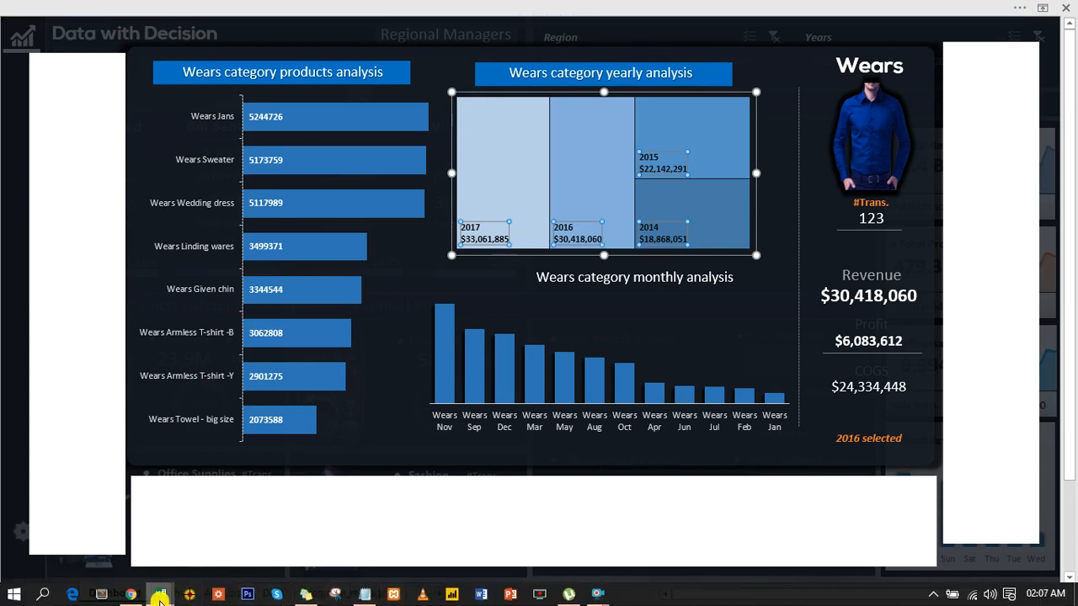
{"action": "mouse_move", "coordinate": [160, 599]}
{"action": "left_click", "coordinate": [414, 525]}
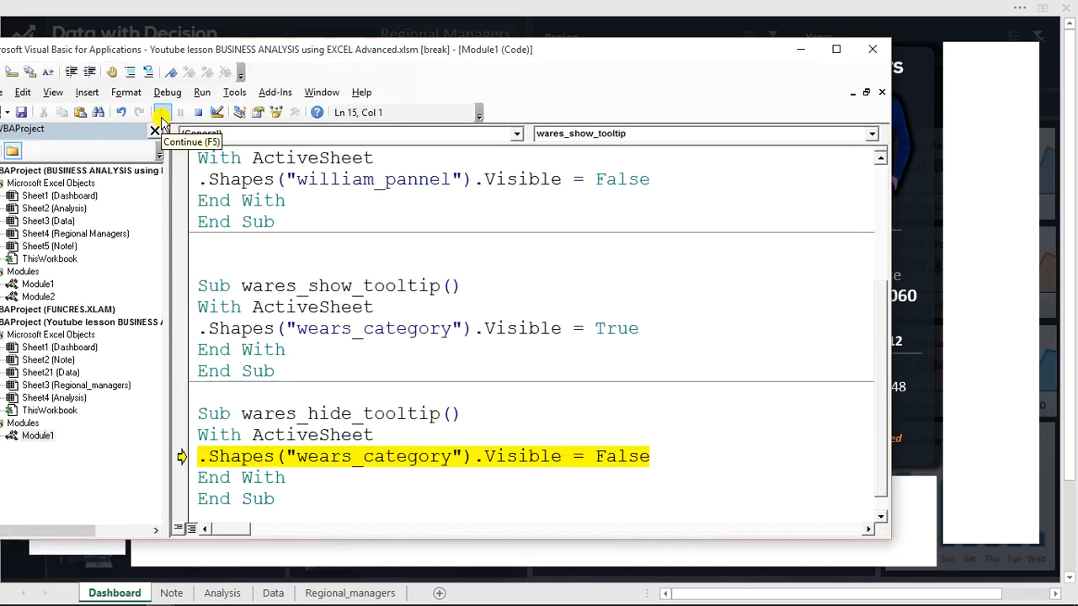
{"action": "left_click", "coordinate": [162, 119]}
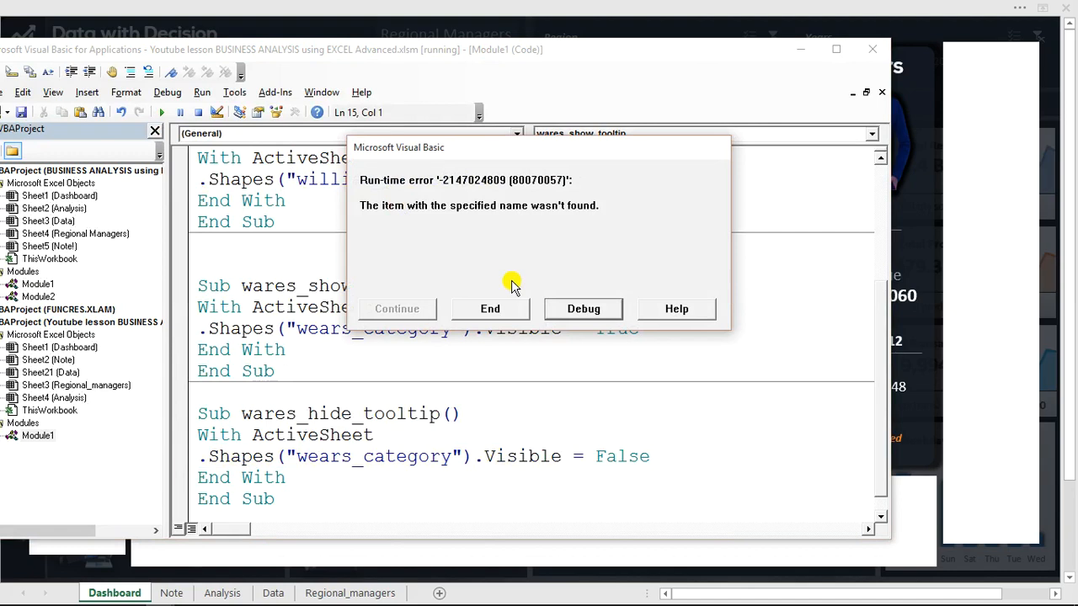
{"action": "left_click", "coordinate": [573, 309]}
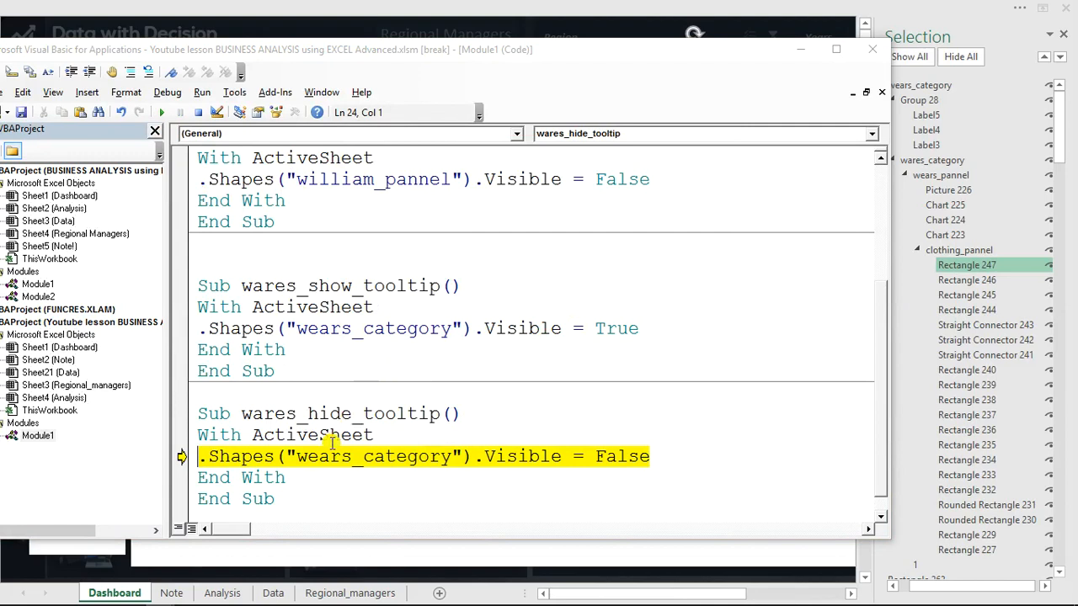
{"action": "left_click", "coordinate": [162, 112]}
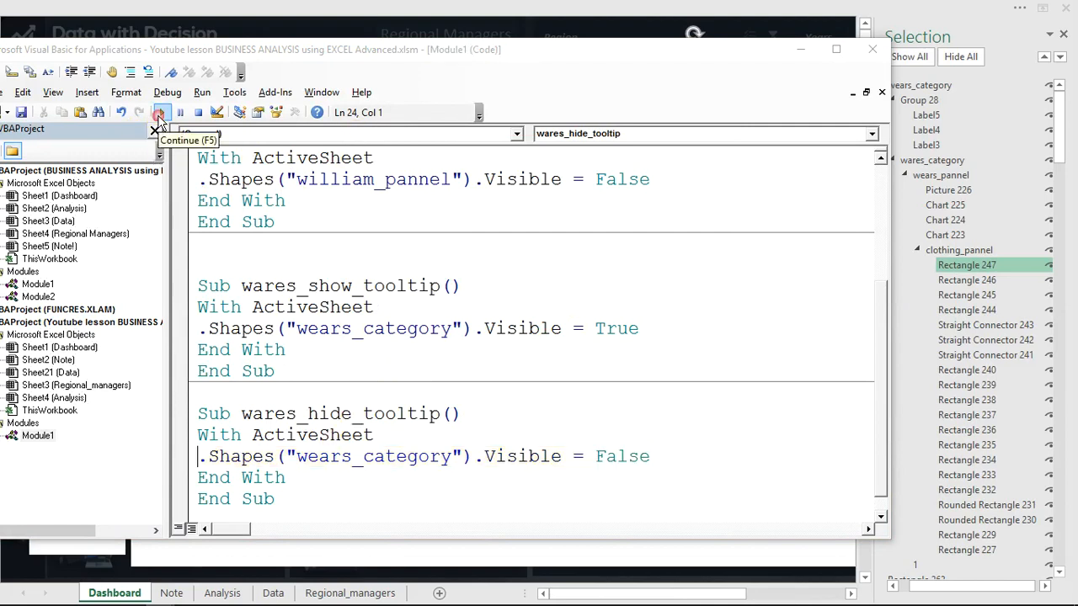
{"action": "left_click", "coordinate": [801, 48]}
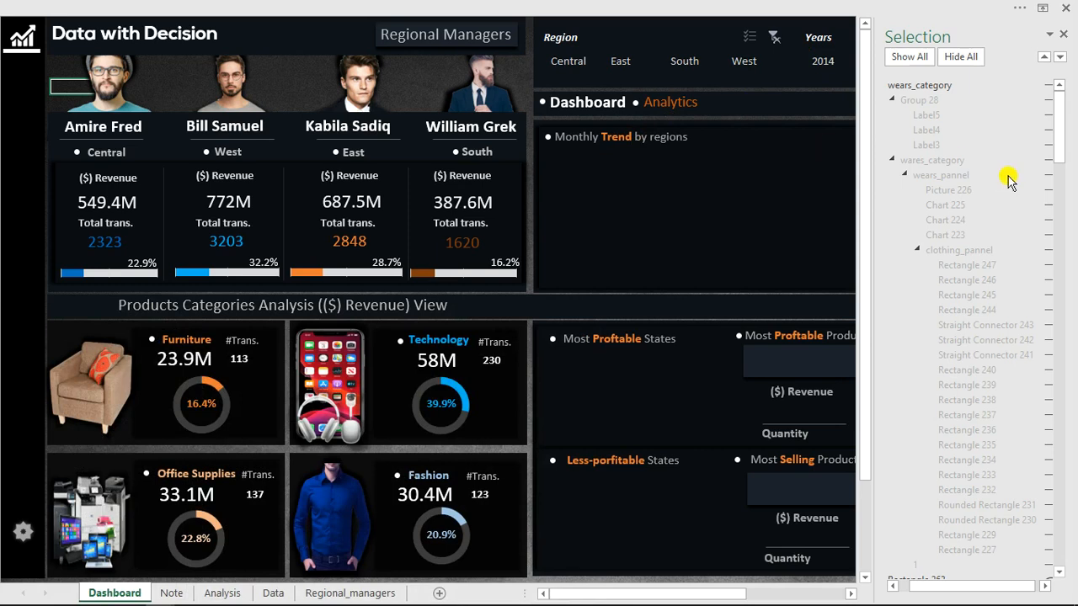
Turn on visibility for wears_category, wares_category, Group 28 and its labels, wears_pannel and clothing_pannel one by one.
{"action": "left_click", "coordinate": [1048, 86]}
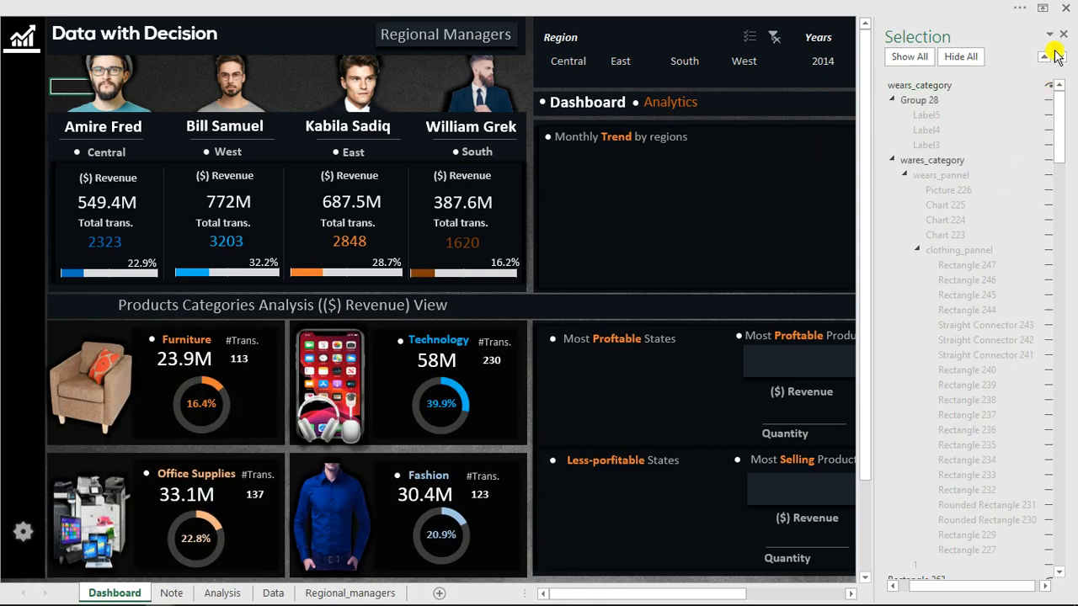
{"action": "left_click", "coordinate": [1047, 165]}
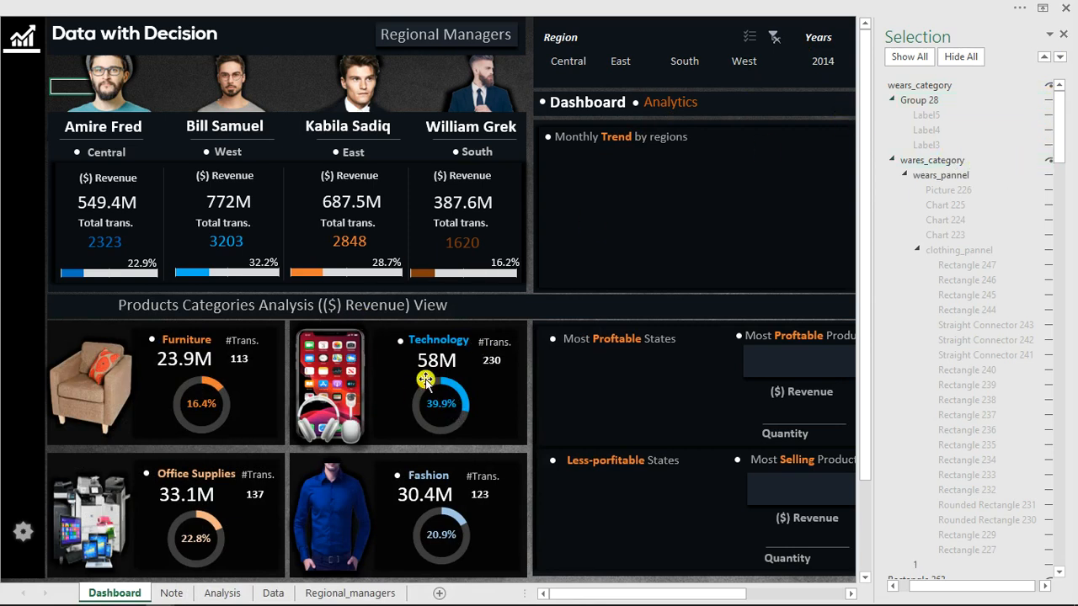
{"action": "left_click", "coordinate": [1049, 100]}
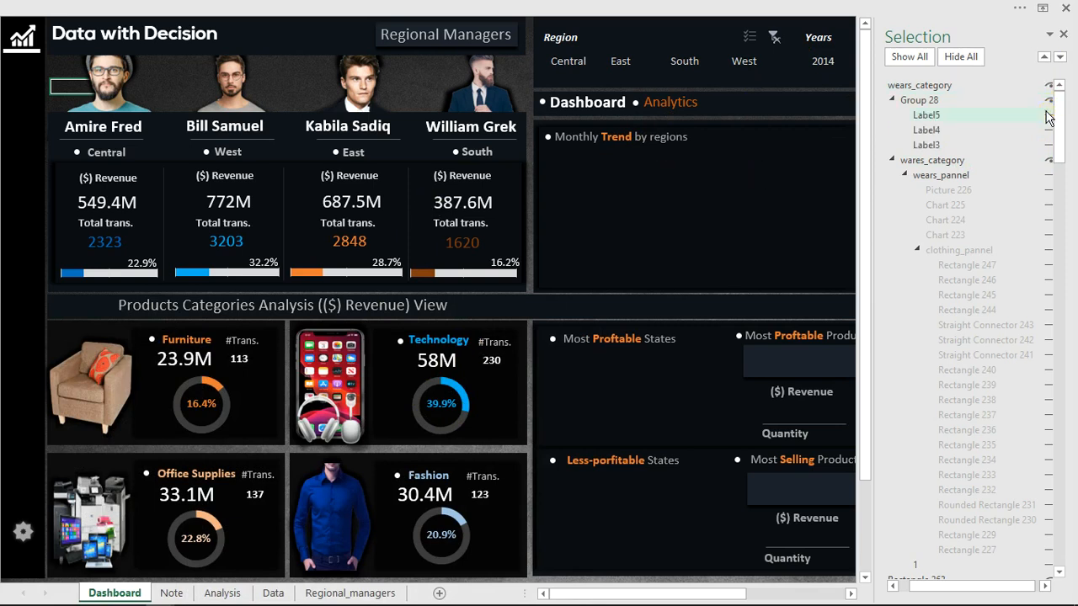
{"action": "left_click", "coordinate": [1049, 131]}
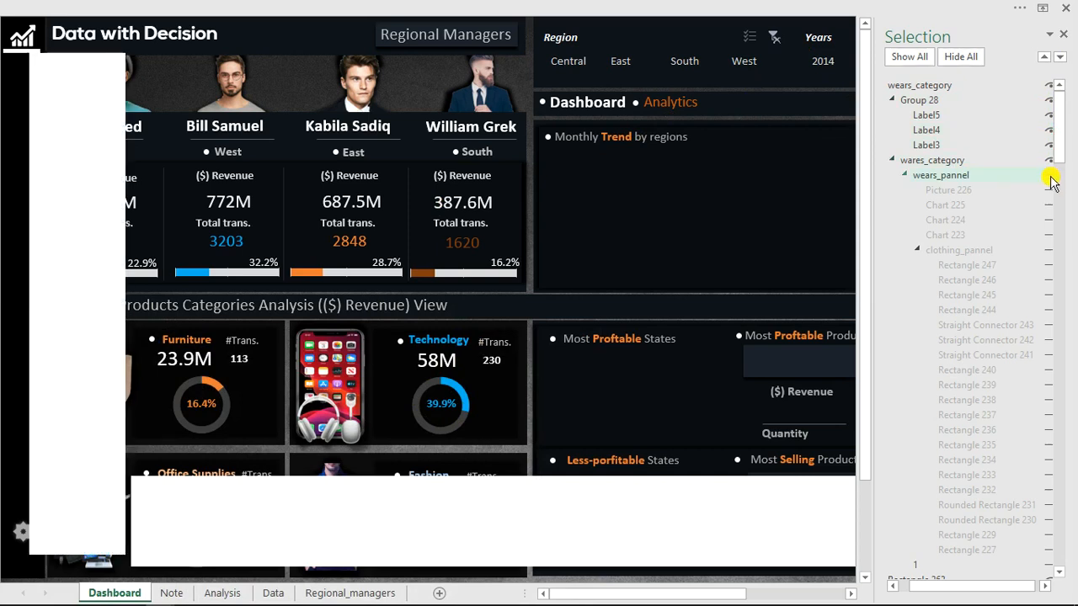
{"action": "left_click", "coordinate": [1049, 177]}
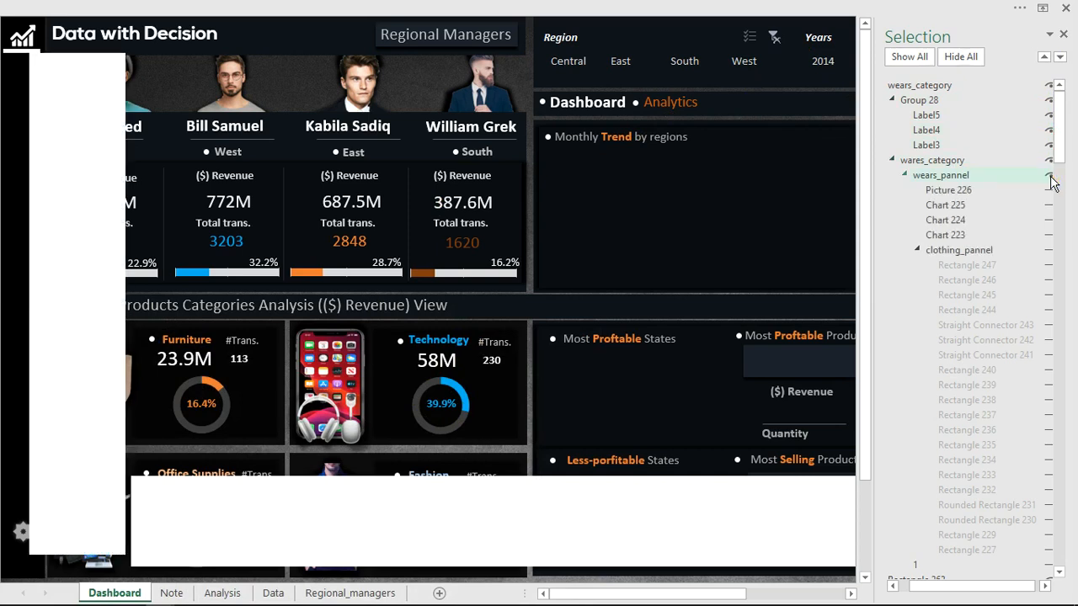
{"action": "left_click", "coordinate": [1047, 250]}
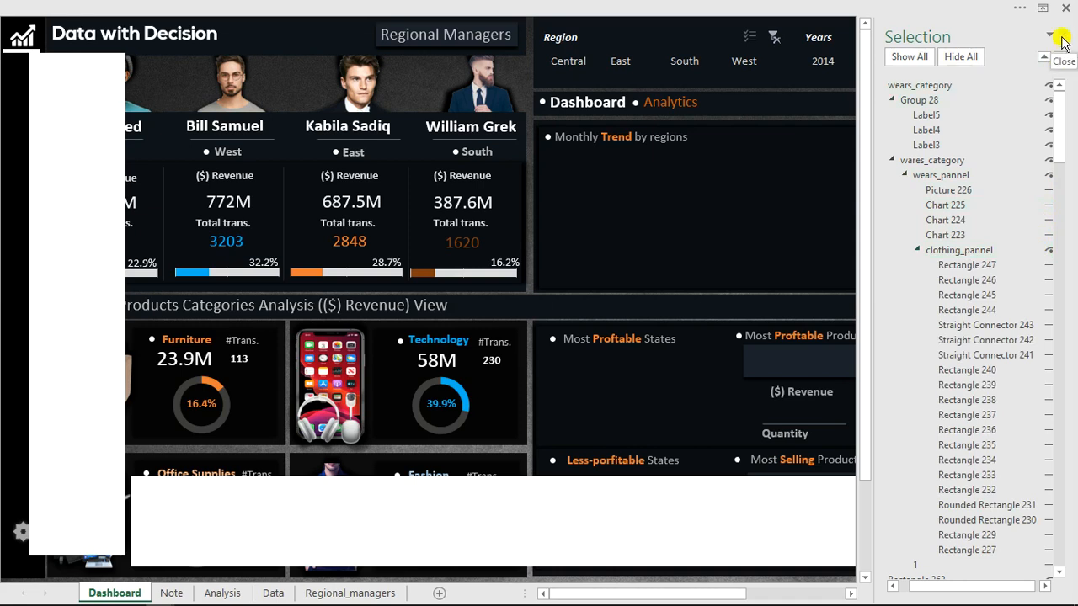
Show all dashboard objects, hide them again, and test how the South manager's hover panel appears and disappears.
{"action": "left_click", "coordinate": [914, 58]}
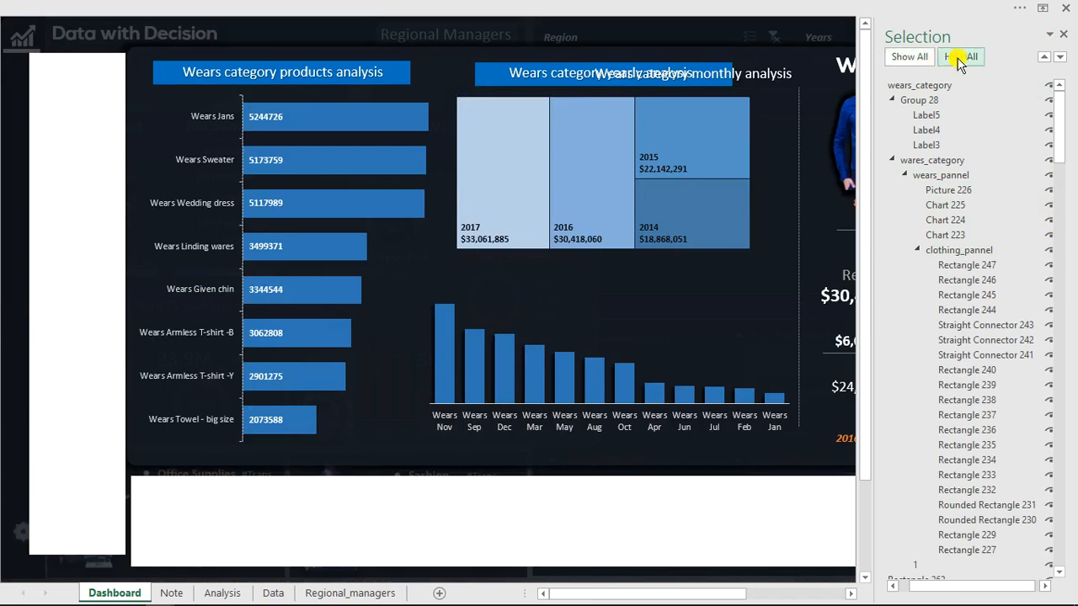
{"action": "left_click", "coordinate": [961, 58]}
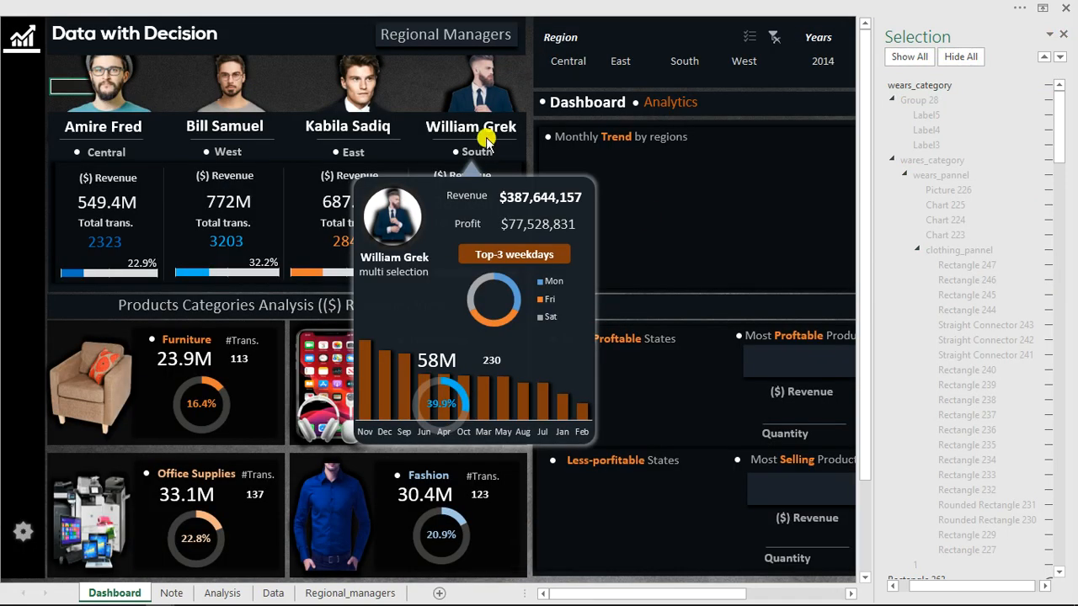
{"action": "left_click", "coordinate": [485, 91]}
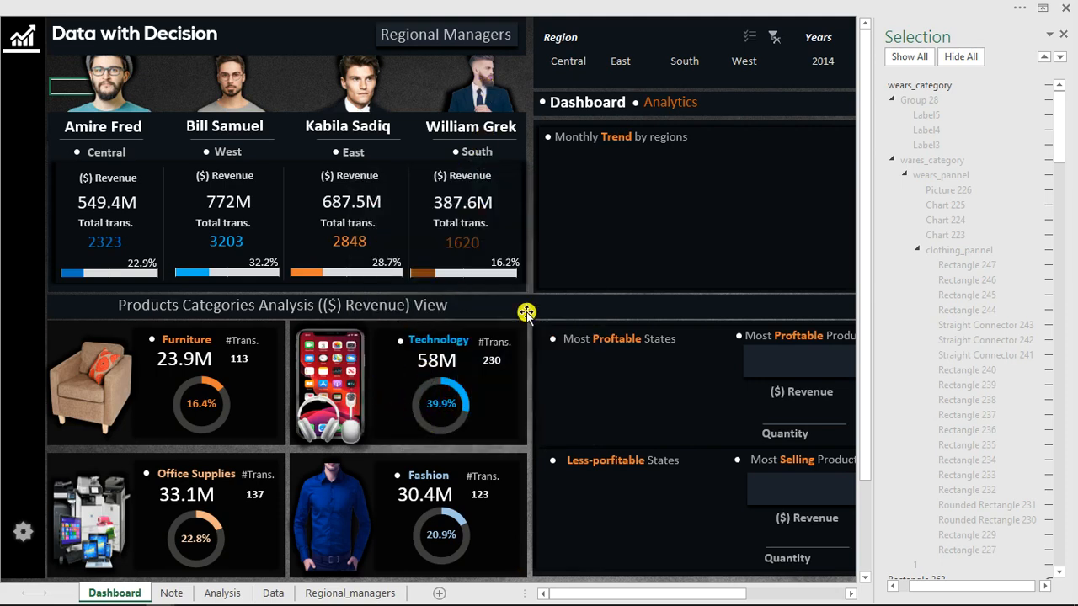
{"action": "left_click", "coordinate": [922, 59]}
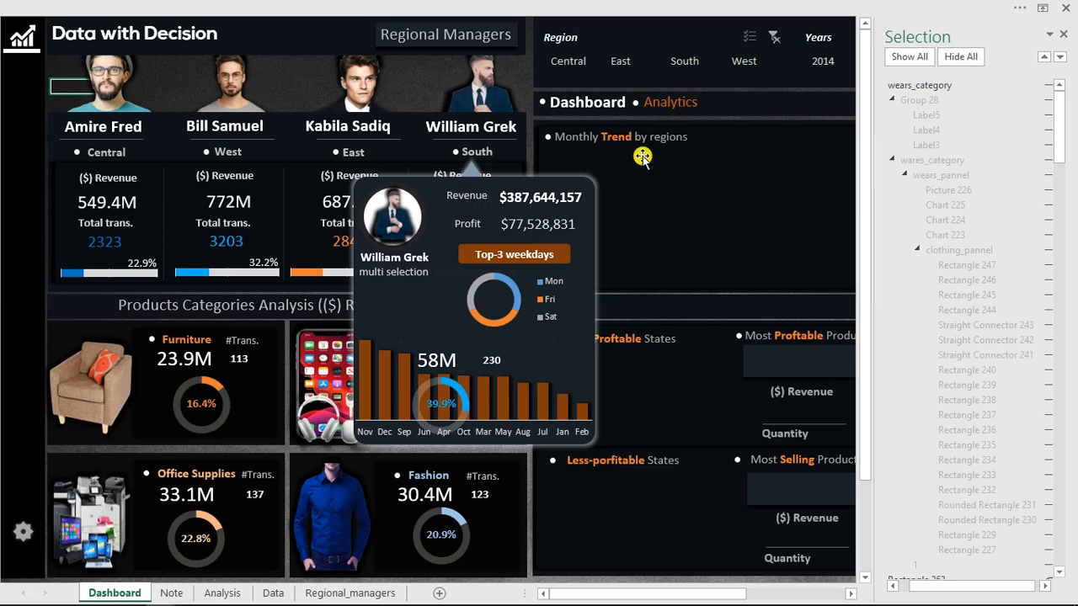
{"action": "left_click", "coordinate": [474, 127]}
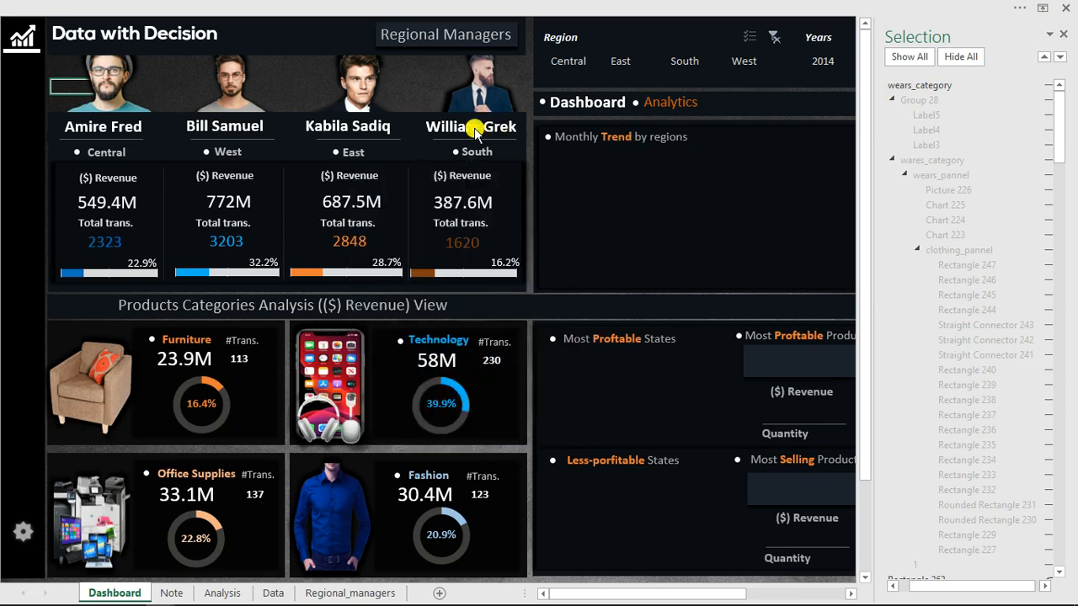
Draw an ActiveX label about 82 wide and 114 high over the blue shirt picture on the Fashion card.
{"action": "left_click", "coordinate": [546, 6]}
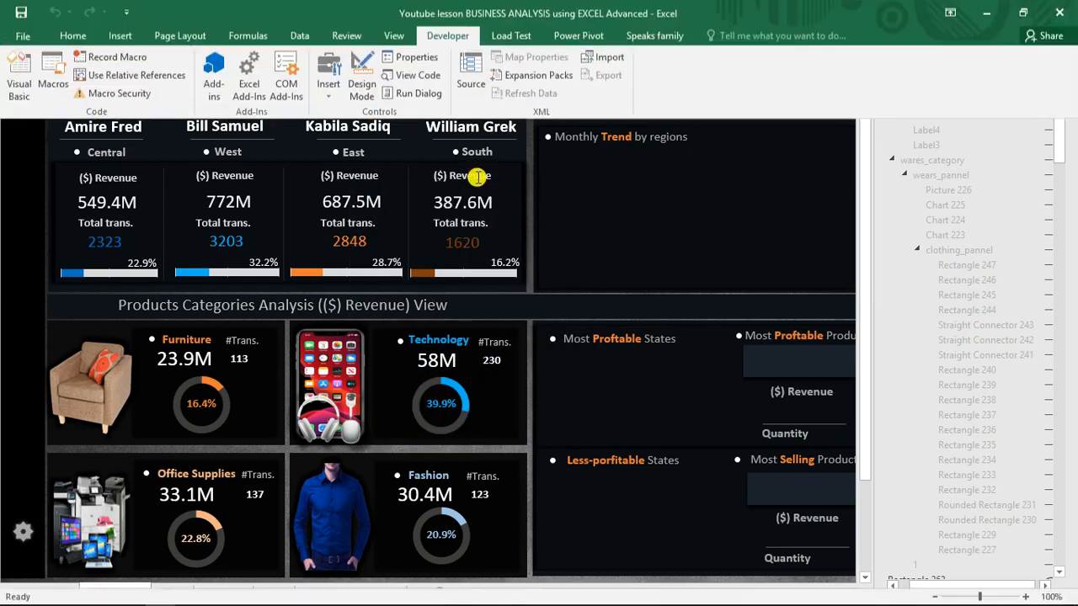
{"action": "left_click", "coordinate": [334, 80]}
{"action": "left_click", "coordinate": [353, 196]}
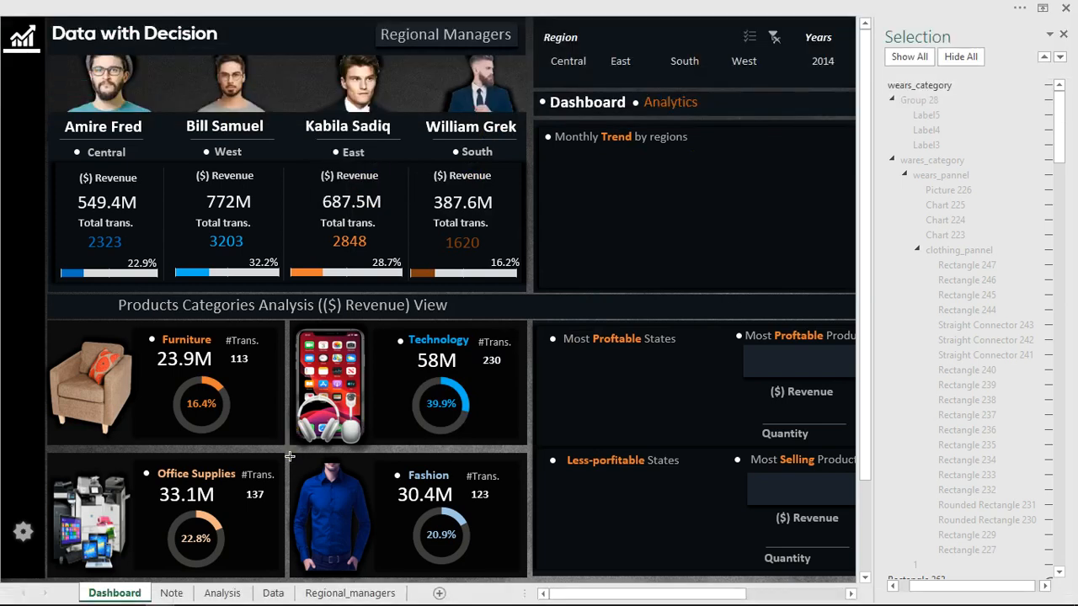
{"action": "mouse_move", "coordinate": [290, 458]}
{"action": "left_mouse_down"}
{"action": "mouse_move", "coordinate": [362, 576]}
{"action": "mouse_move", "coordinate": [376, 576]}
{"action": "left_mouse_up"}
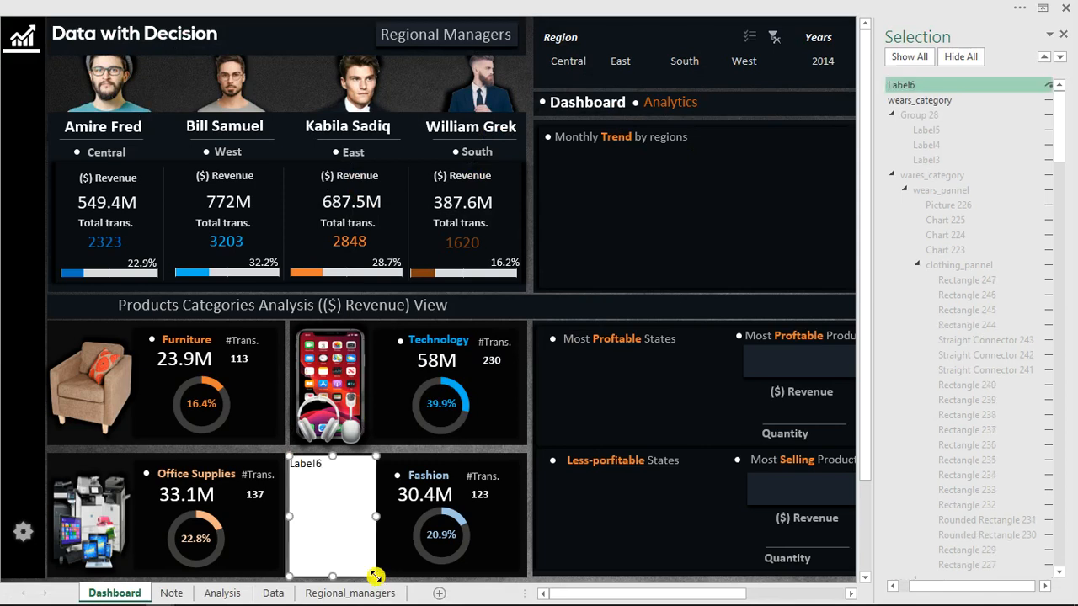
Clear the new Fashion label's caption and set its BackStyle to 0 - fmBackStyleTransparent.
{"action": "left_click", "coordinate": [474, 8]}
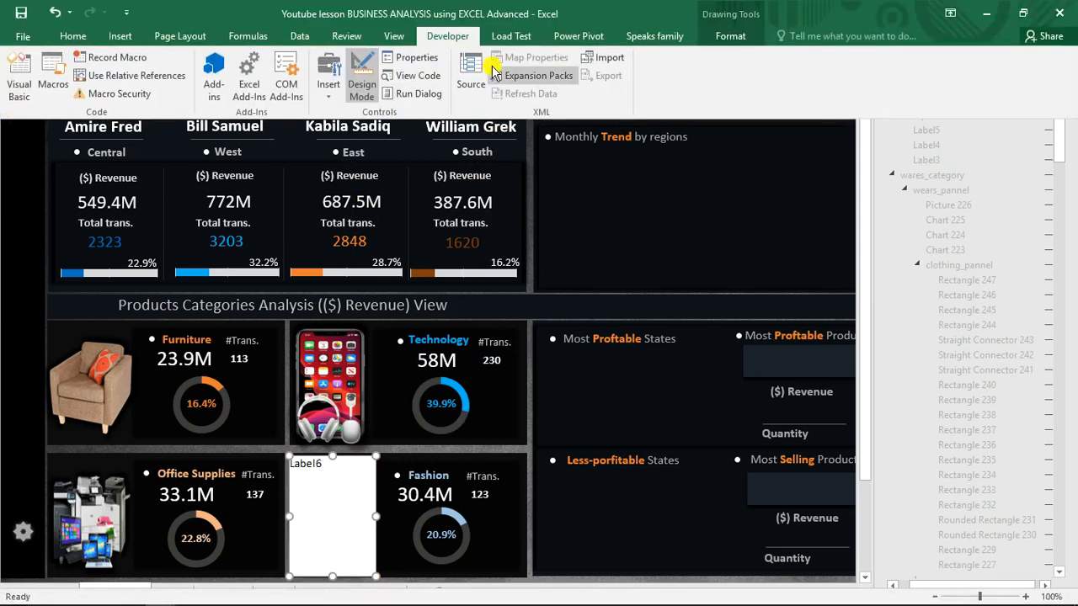
{"action": "left_click", "coordinate": [416, 58]}
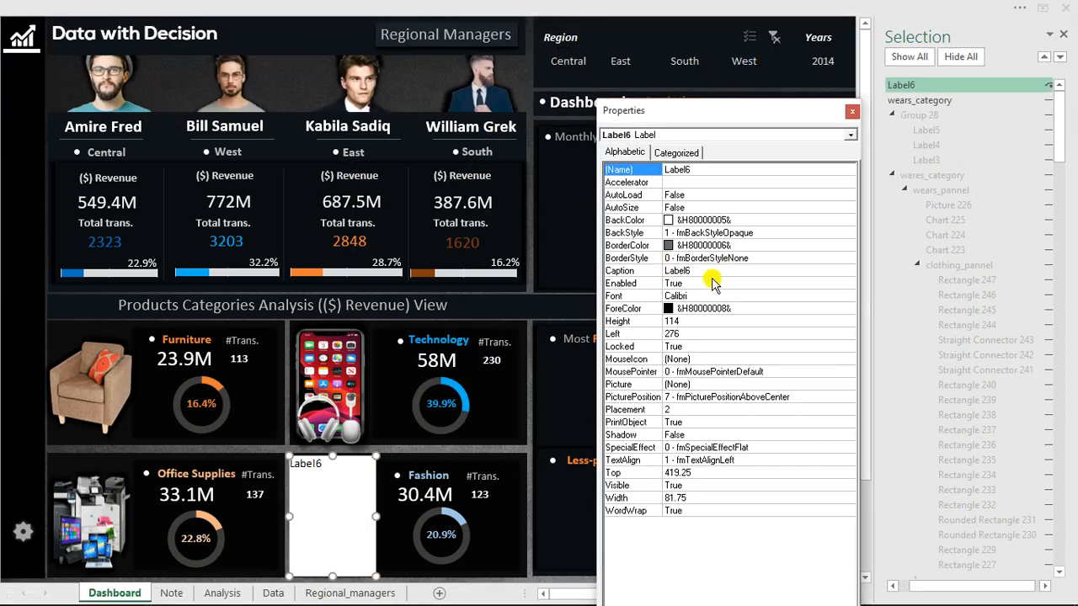
{"action": "left_click", "coordinate": [705, 260]}
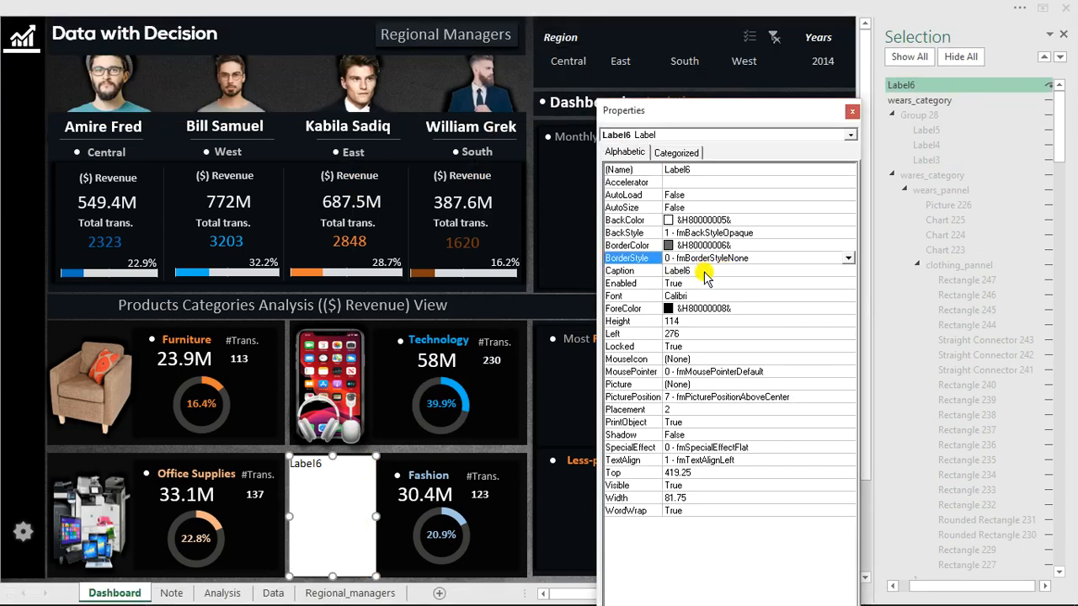
{"action": "left_click", "coordinate": [705, 272]}
{"action": "double_click", "coordinate": [707, 272]}
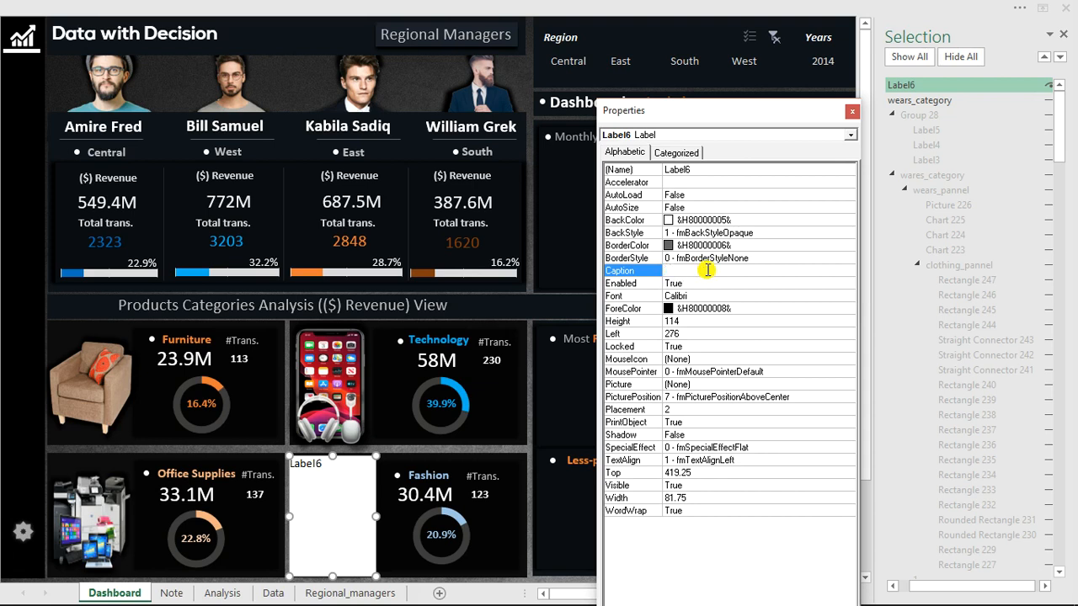
{"action": "double_click", "coordinate": [712, 233]}
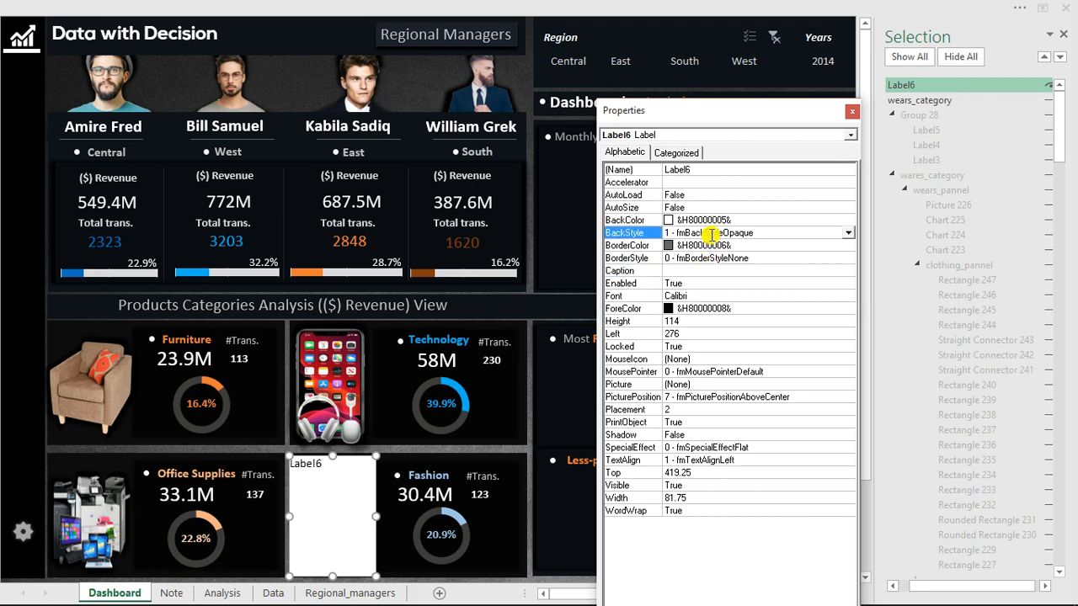
Open the Fashion label's code and create a MouseMove event procedure for it.
{"action": "left_click", "coordinate": [337, 498]}
{"action": "double_click", "coordinate": [335, 500]}
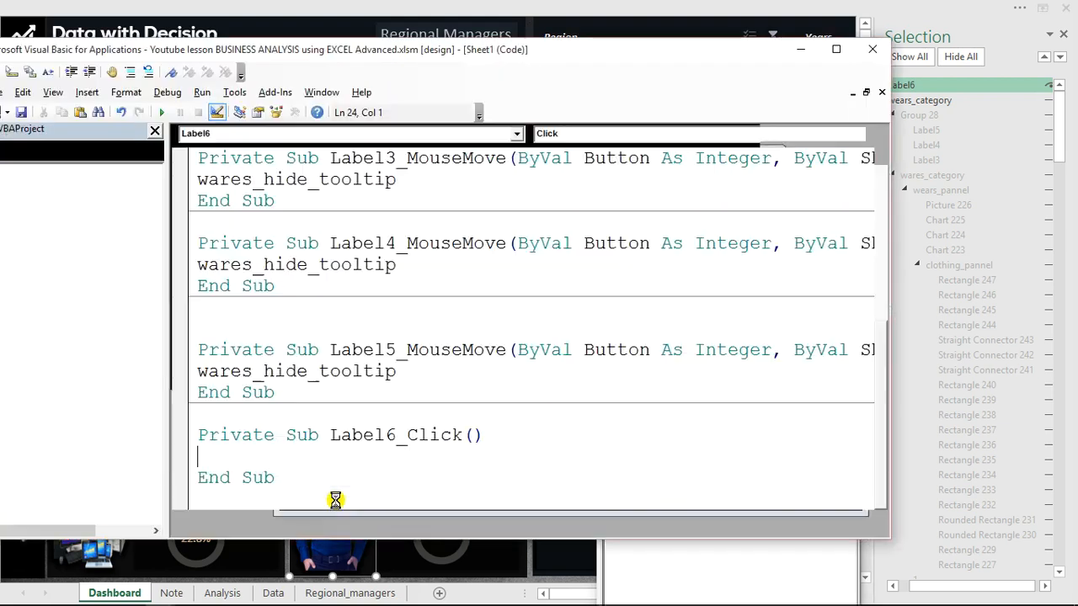
{"action": "left_click", "coordinate": [698, 133]}
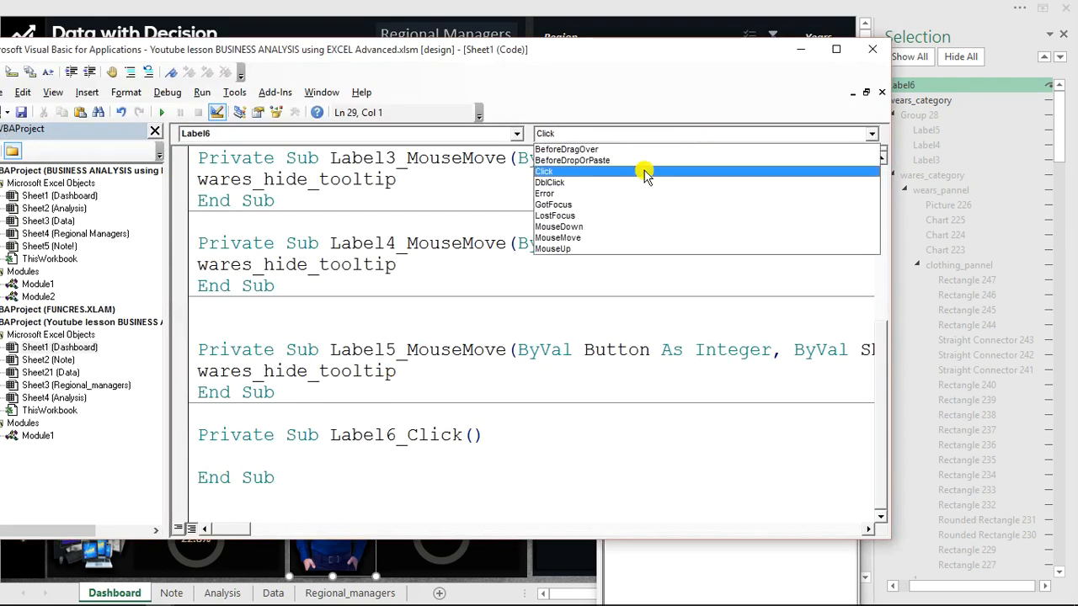
{"action": "left_click", "coordinate": [560, 237]}
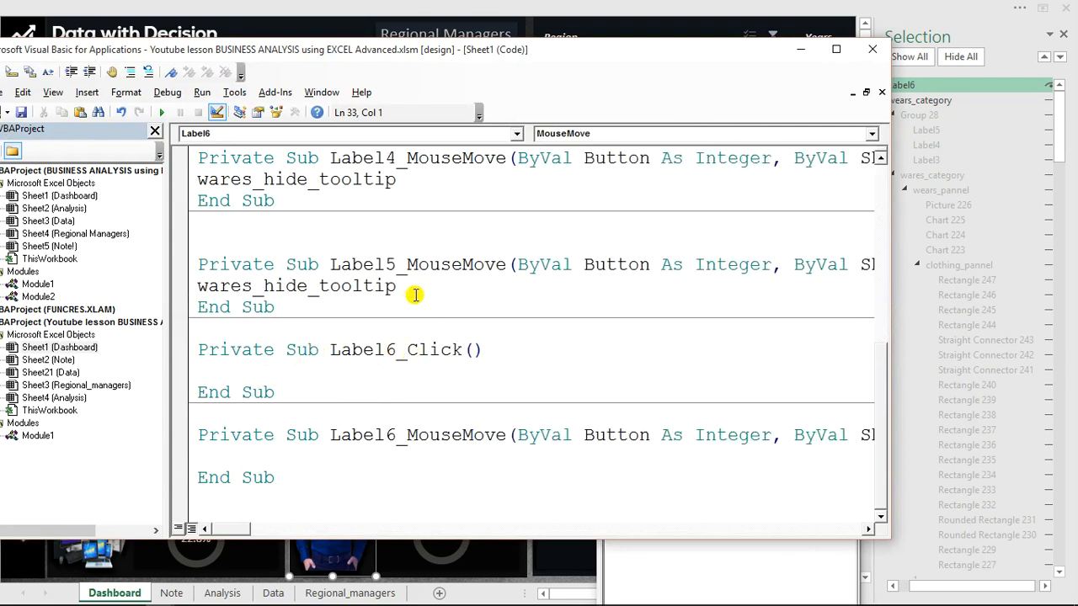
Copy the wares_hide_tooltip call from Label5_MouseMove into the Label6_MouseMove procedure.
{"action": "left_click_drag", "start_coordinate": [404, 288], "coordinate": [206, 287]}
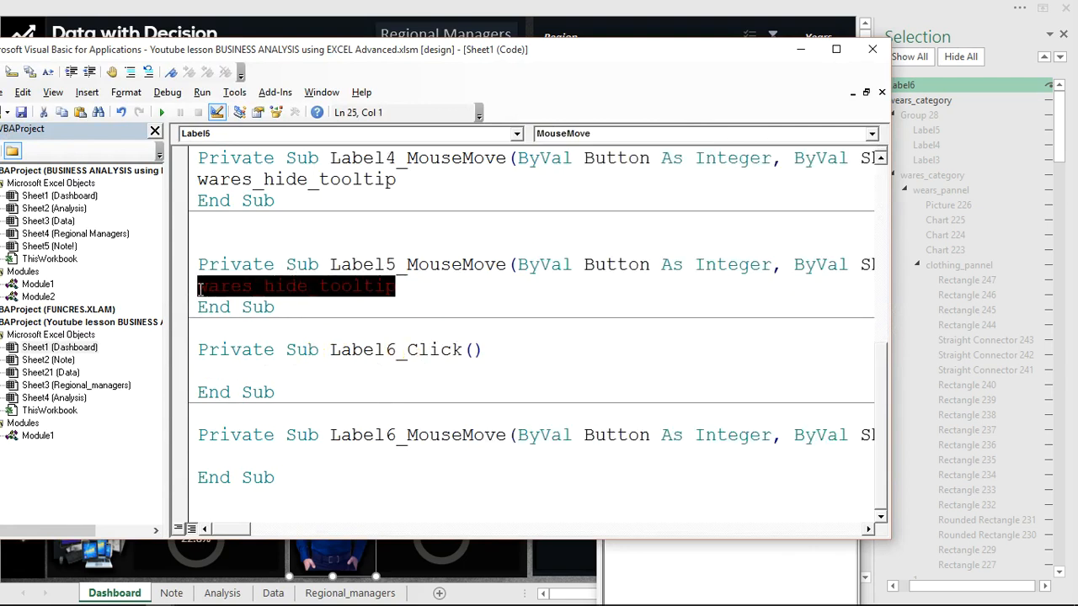
{"action": "left_click", "coordinate": [238, 455]}
{"action": "type", "text": "wares_hide_tooltip"}
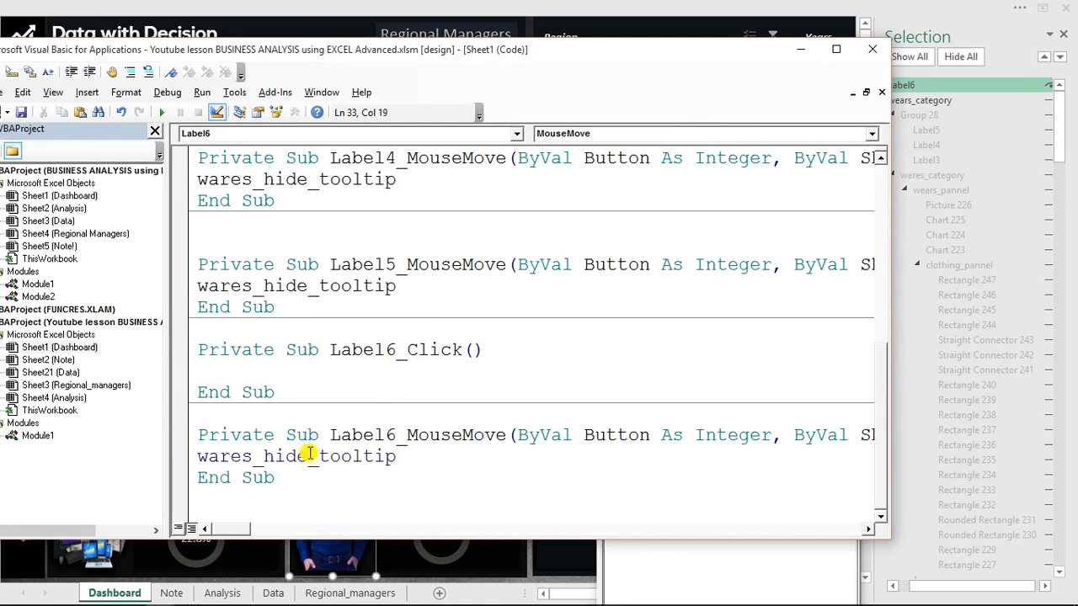
Change the call in Label6_MouseMove to wares_show_tooltip and try out the Fashion picture's pop-up on the dashboard.
{"action": "left_click_drag", "start_coordinate": [307, 456], "coordinate": [262, 457]}
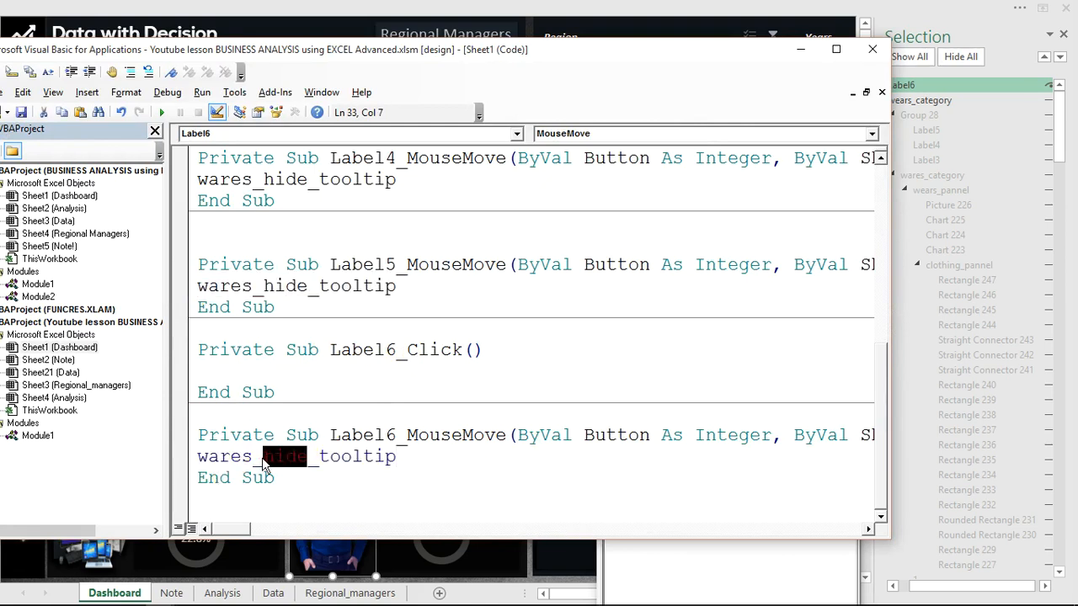
{"action": "type", "text": "show"}
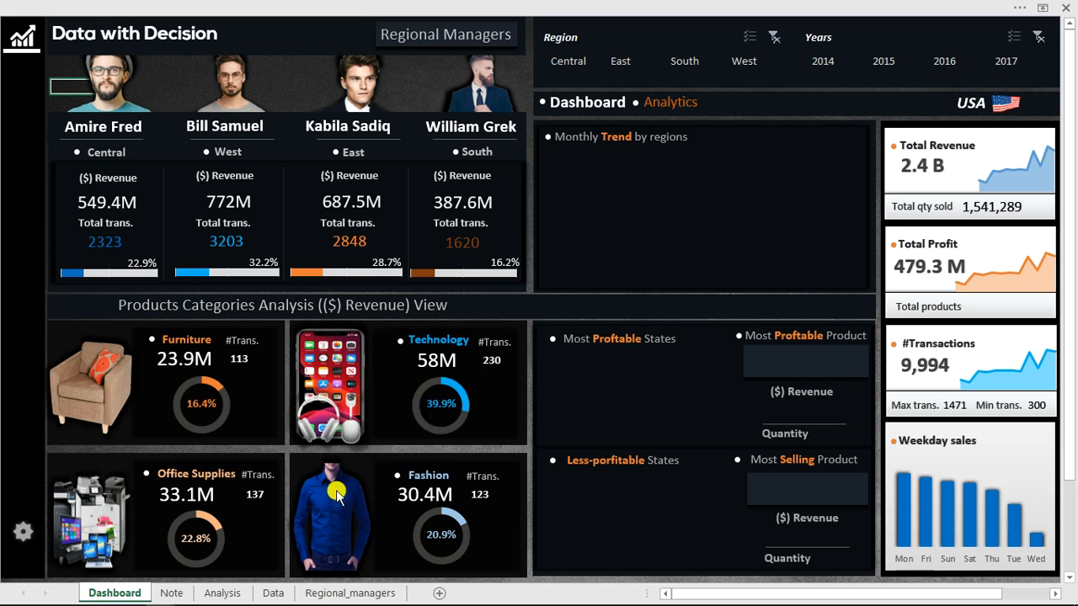
{"action": "mouse_move", "coordinate": [337, 497]}
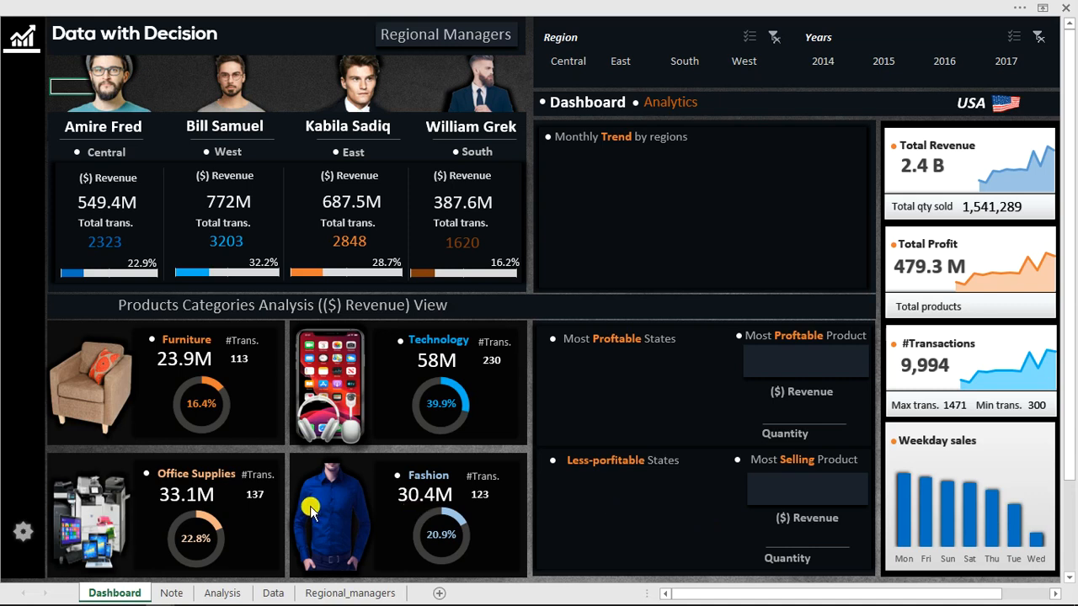
{"action": "mouse_move", "coordinate": [308, 516]}
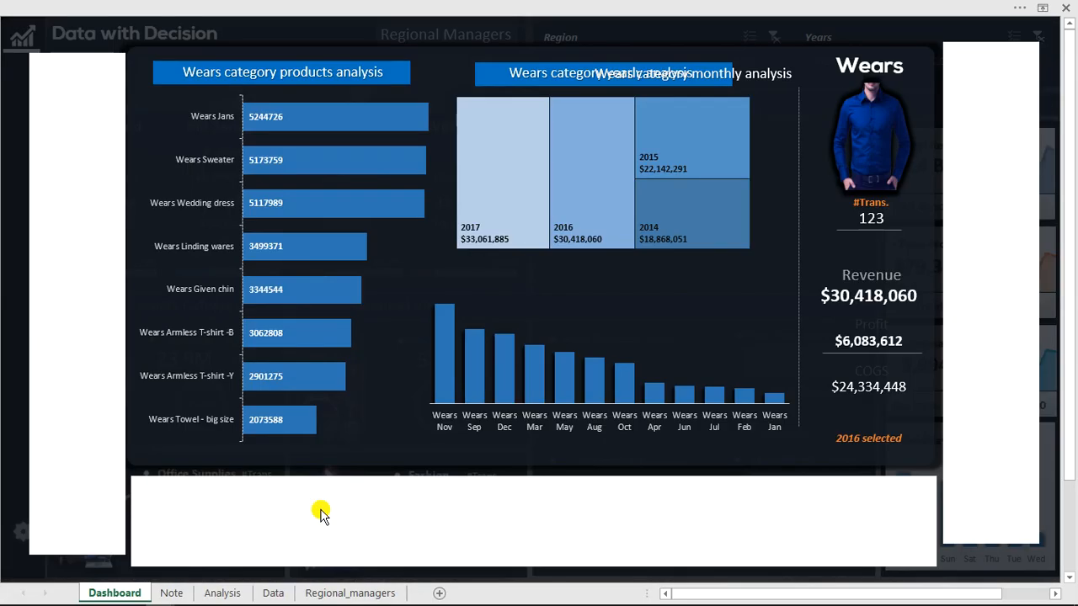
In design mode, set the BackStyle of Label3, the blank label left of the Wears panel, to 0 - fmBackStyleTransparent.
{"action": "left_click", "coordinate": [485, 7]}
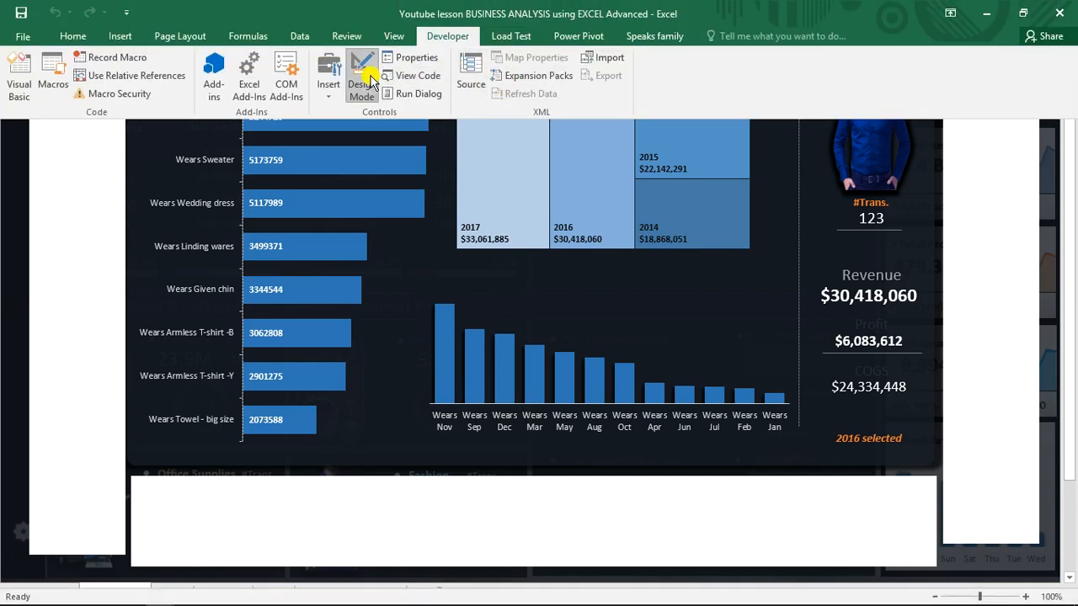
{"action": "left_click", "coordinate": [390, 202]}
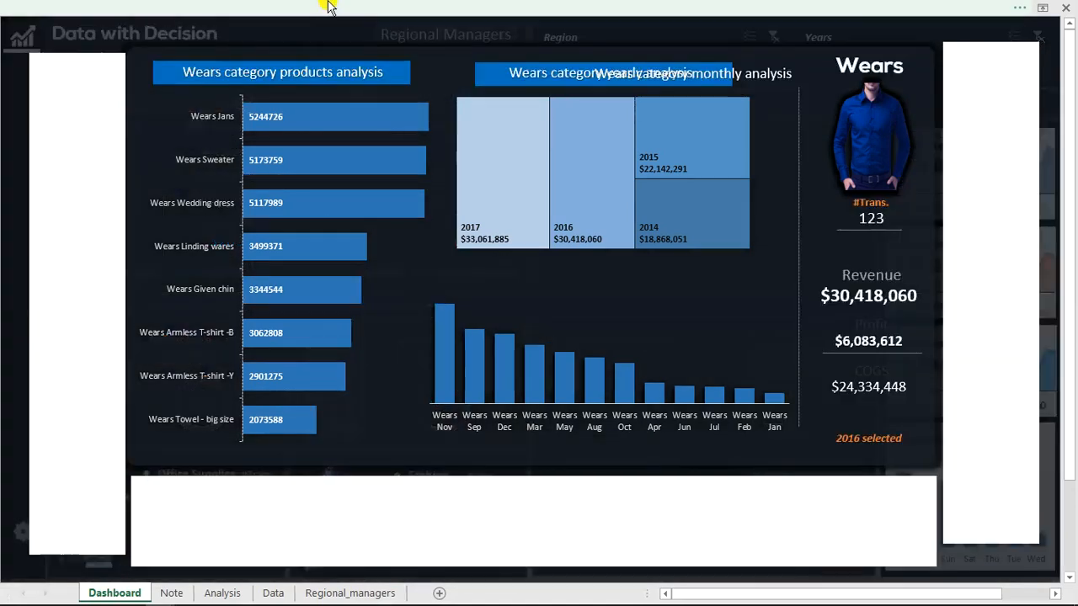
{"action": "left_click", "coordinate": [329, 7]}
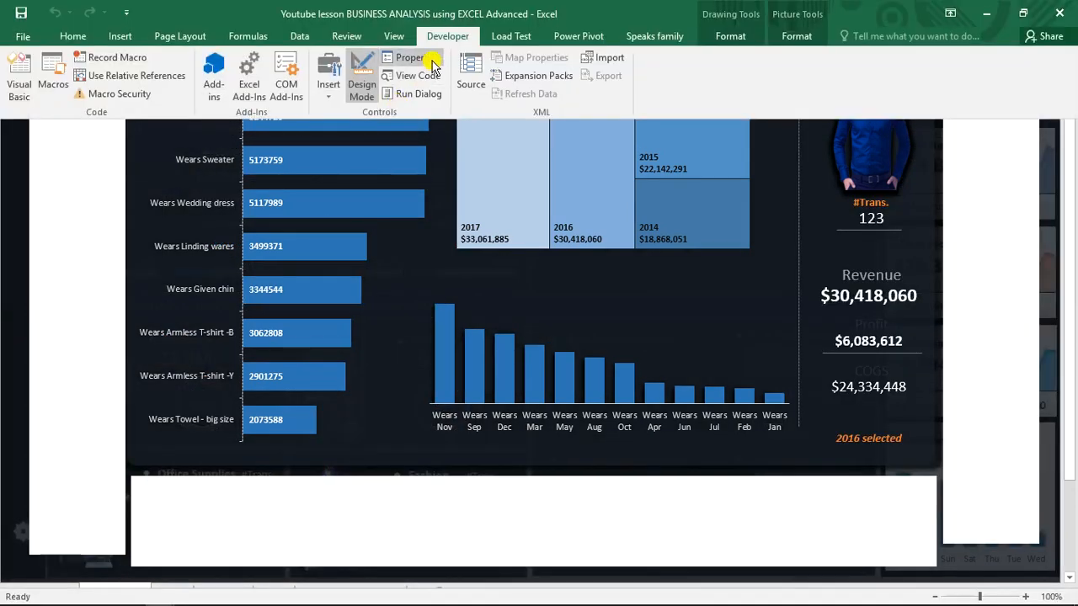
{"action": "left_click", "coordinate": [388, 54]}
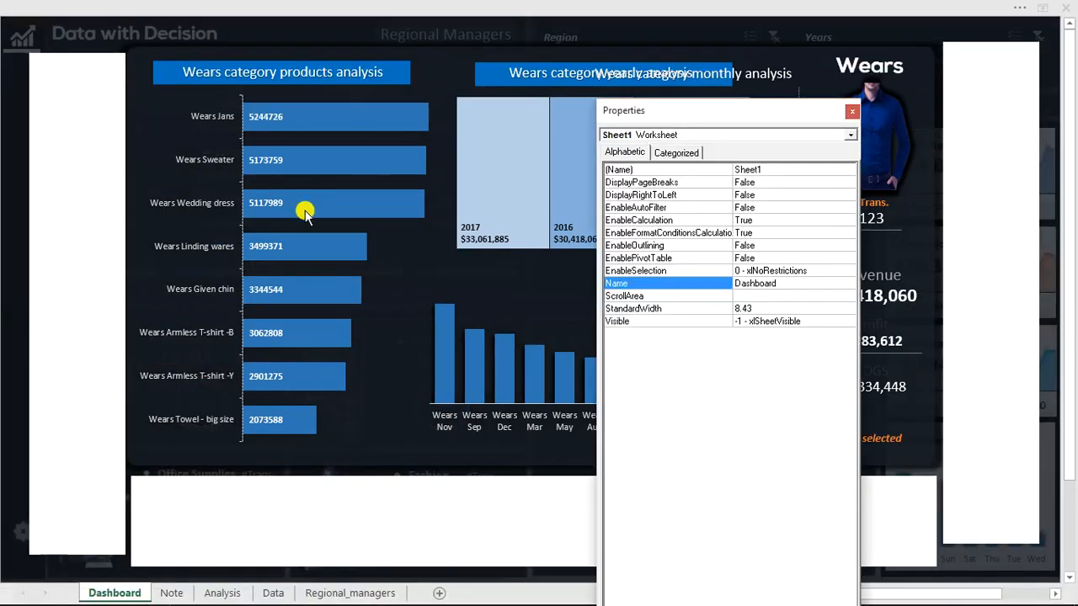
{"action": "left_click", "coordinate": [79, 218]}
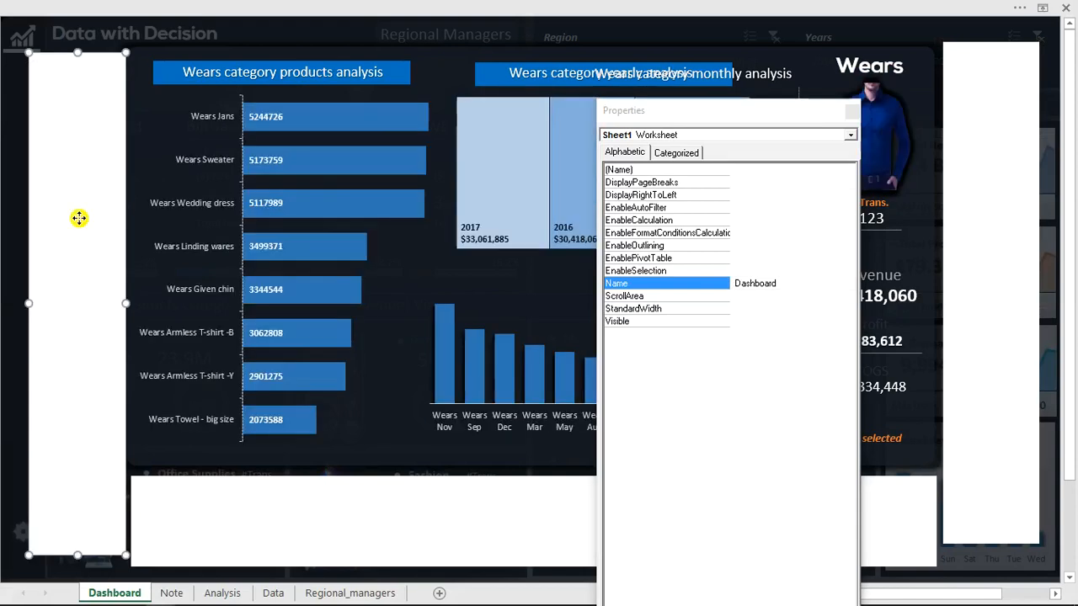
{"action": "key", "text": "alt+F11"}
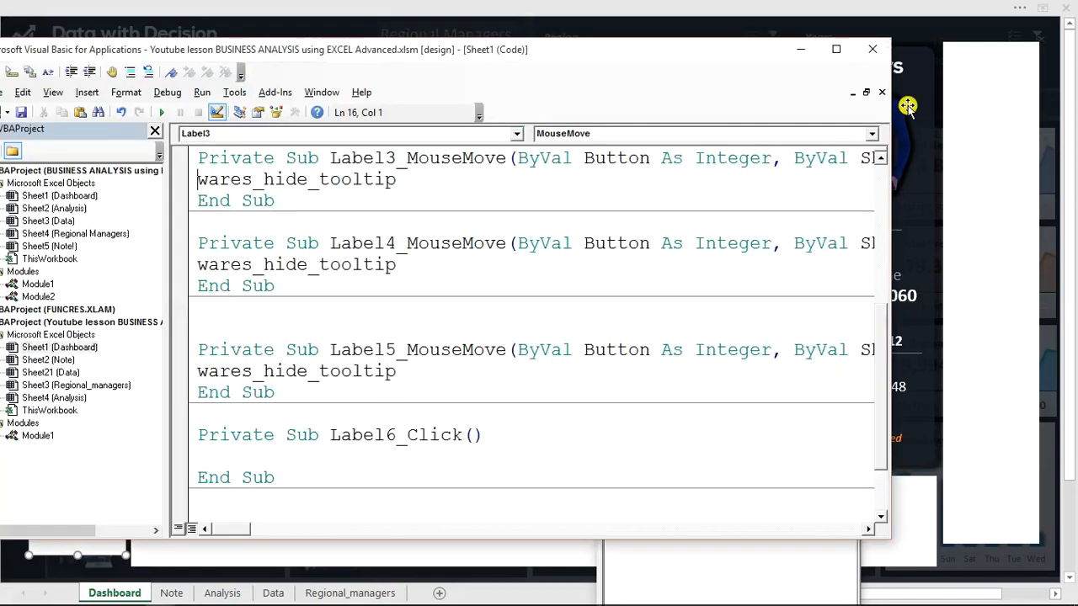
{"action": "left_click", "coordinate": [873, 49]}
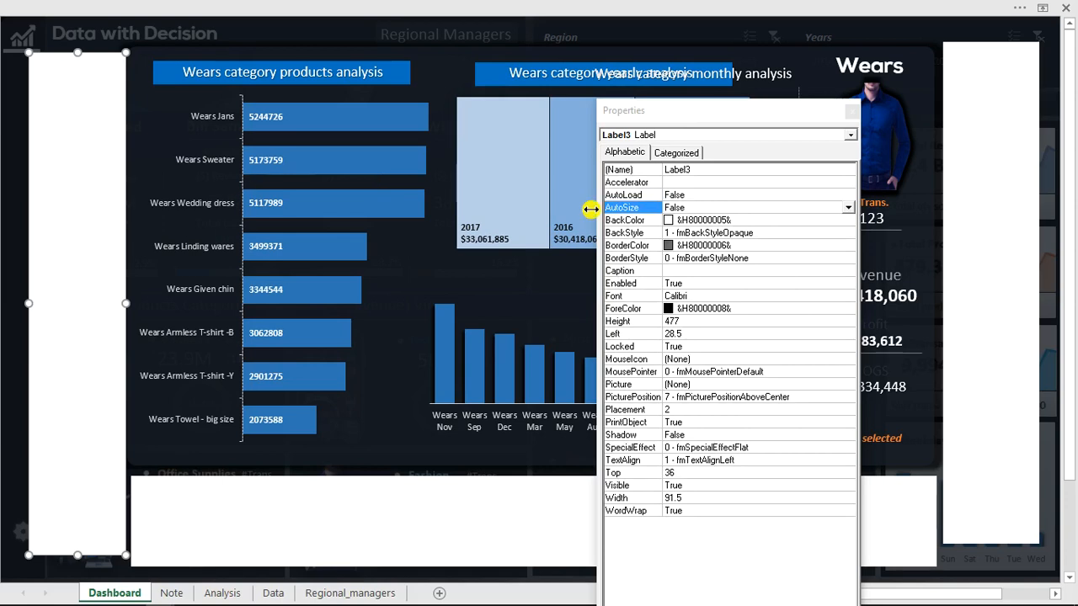
{"action": "double_click", "coordinate": [748, 232]}
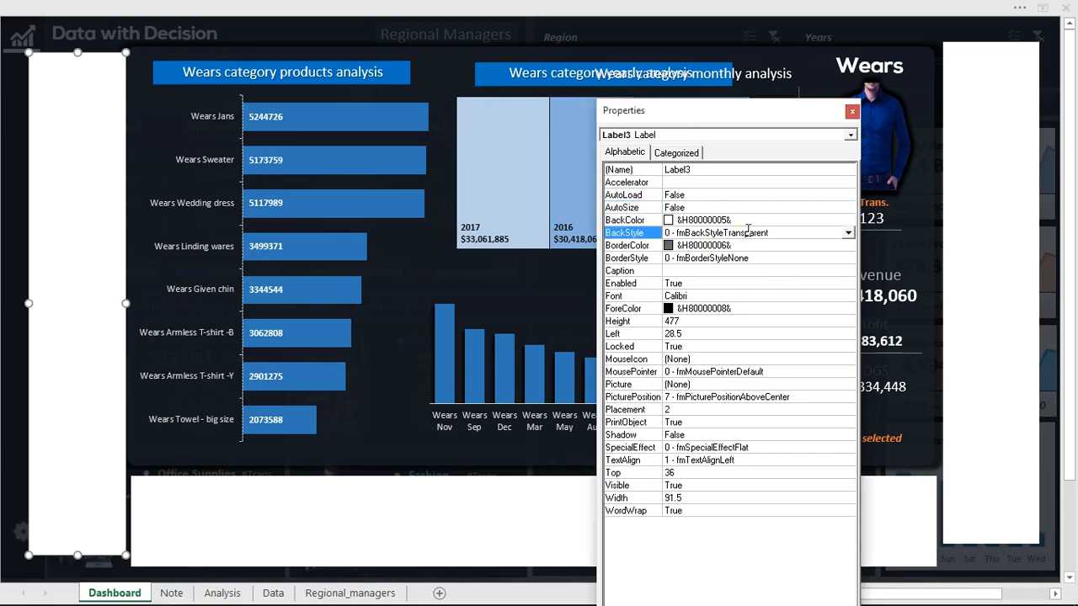
Set the BackStyle of Label4 and Label5, right of and below the Wears panel, to 0 - fmBackStyleTransparent.
{"action": "left_click", "coordinate": [1003, 240]}
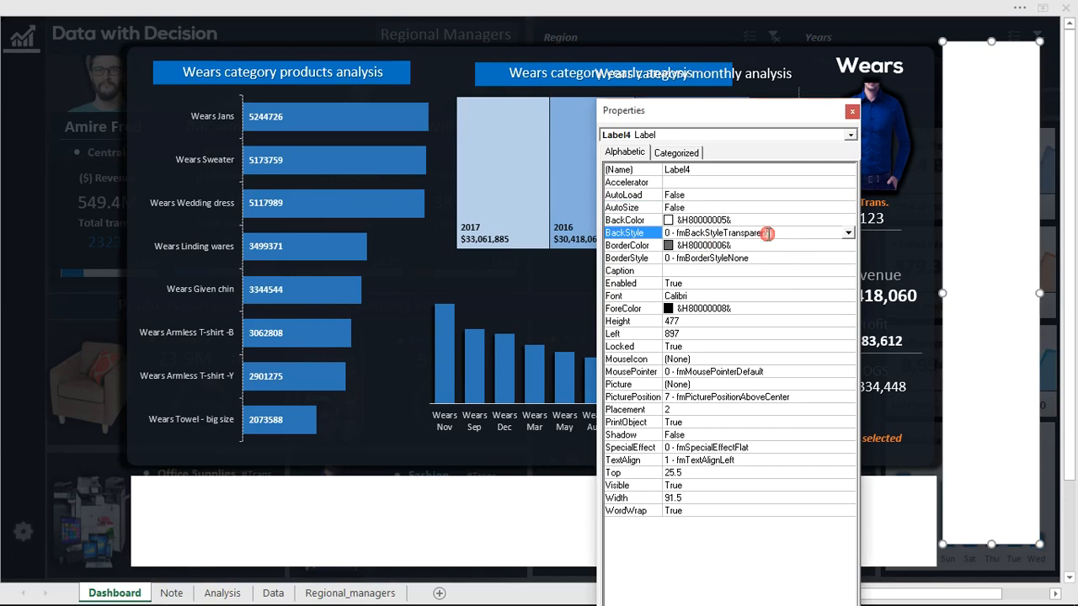
{"action": "left_click", "coordinate": [542, 507]}
{"action": "double_click", "coordinate": [706, 232]}
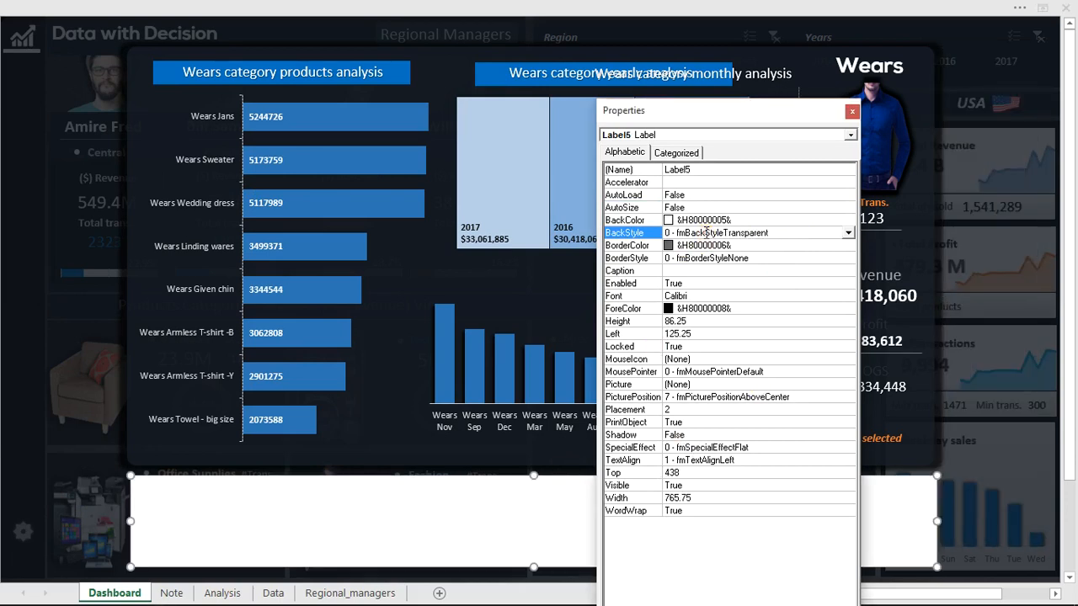
{"action": "left_click", "coordinate": [852, 111]}
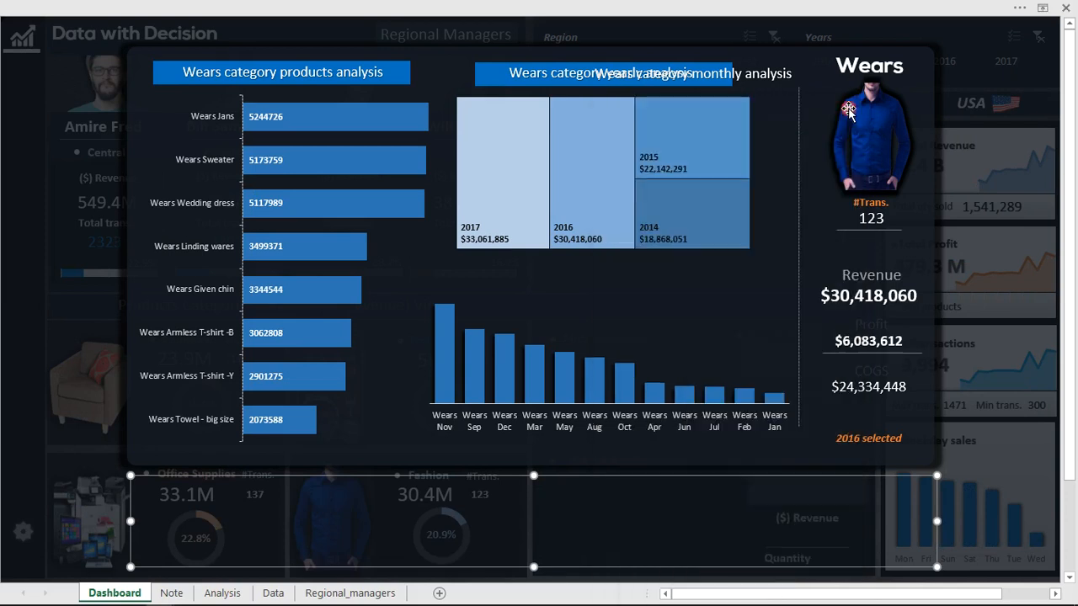
Leave design mode and test hiding the Wears panel and showing and hiding the South manager's detail panel.
{"action": "left_click", "coordinate": [614, 5]}
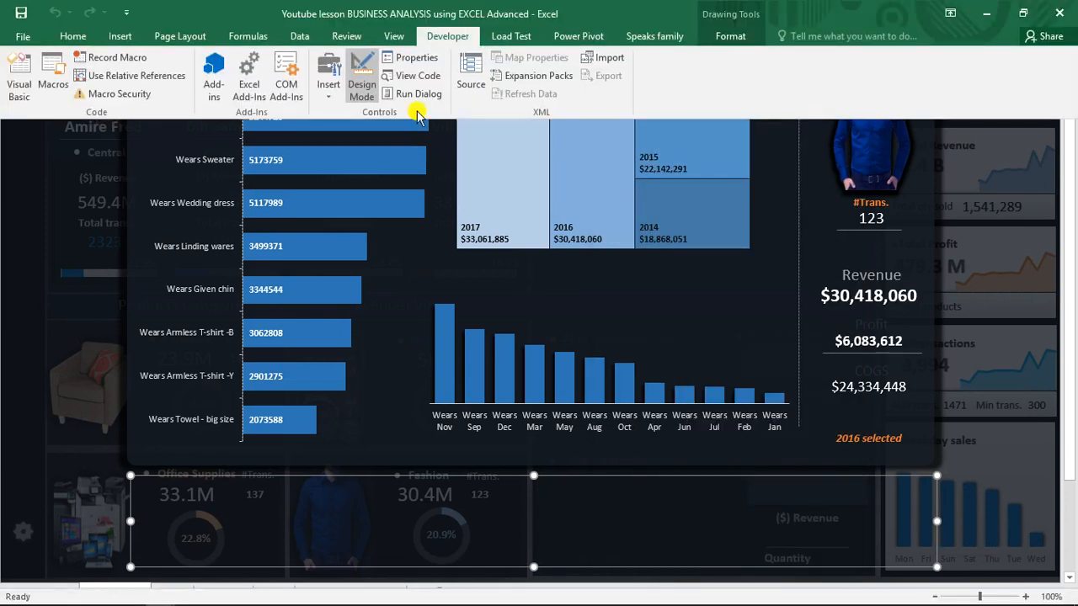
{"action": "left_click", "coordinate": [361, 82]}
{"action": "left_click", "coordinate": [441, 242]}
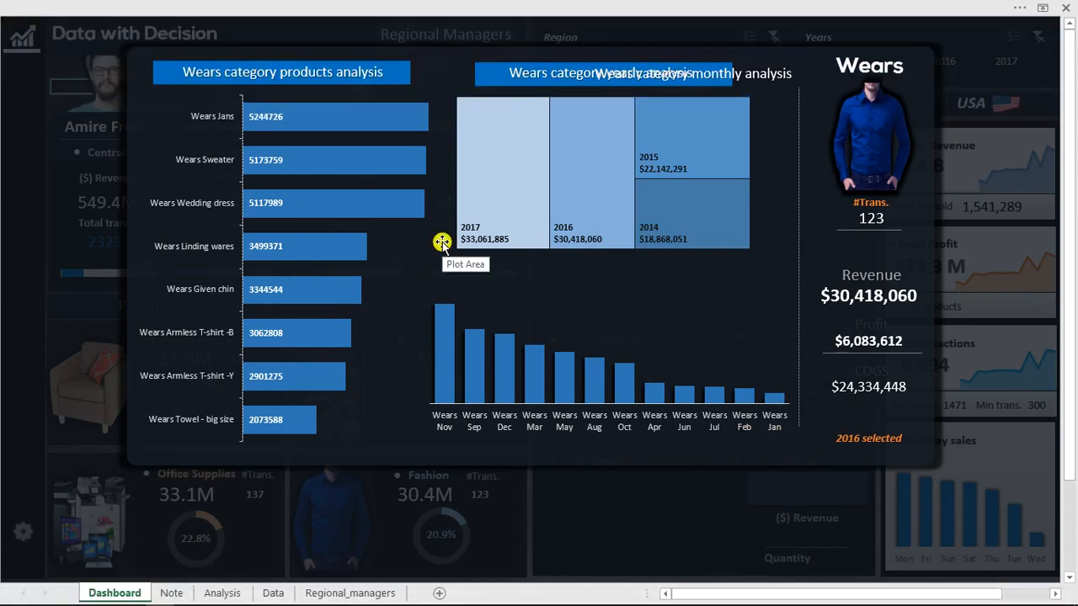
{"action": "left_click", "coordinate": [949, 272]}
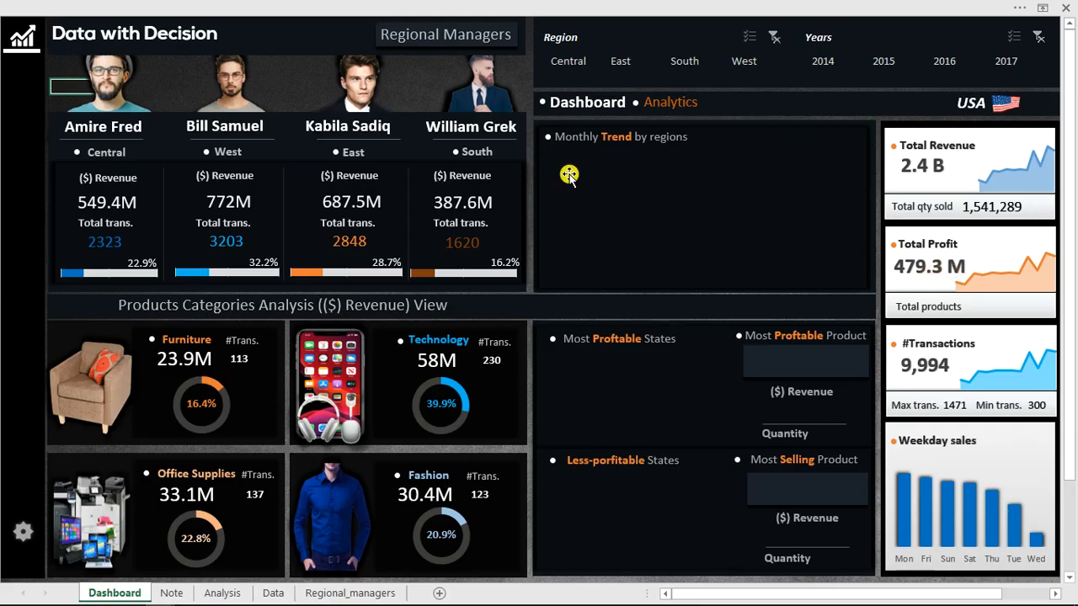
{"action": "left_click", "coordinate": [486, 94]}
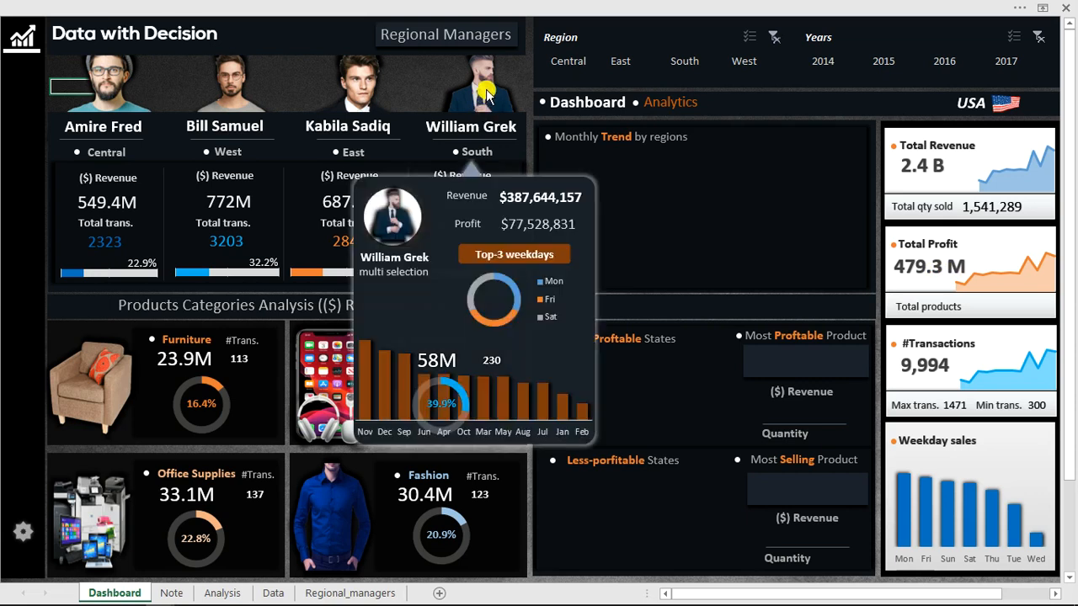
{"action": "left_click", "coordinate": [488, 159]}
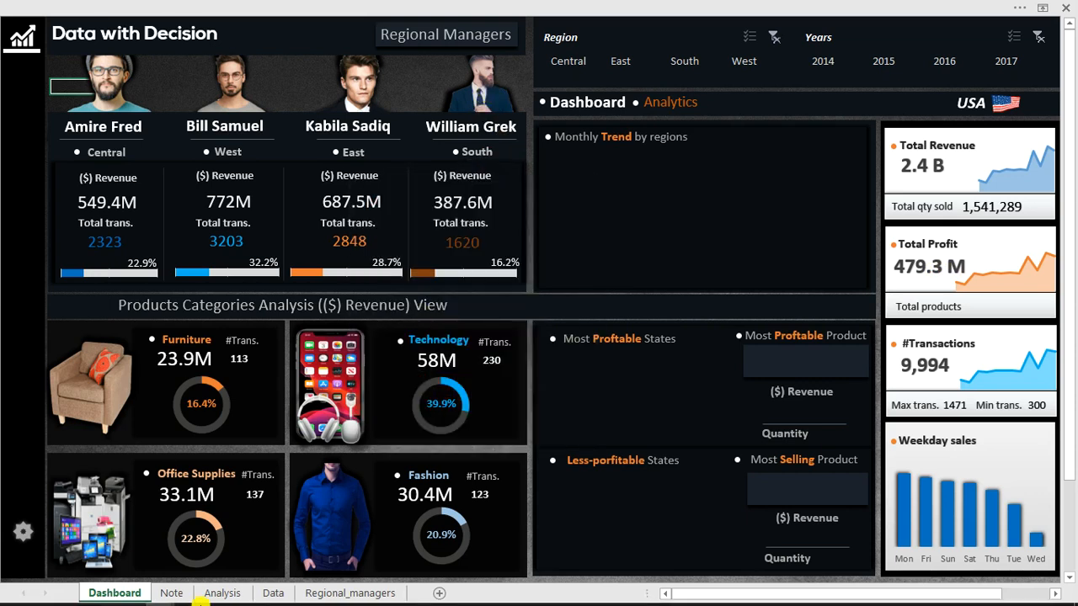
Switch to the finished BUSINESS ANALYSIS workbook and examine its profitable and less-profitable states charts.
{"action": "mouse_move", "coordinate": [182, 602]}
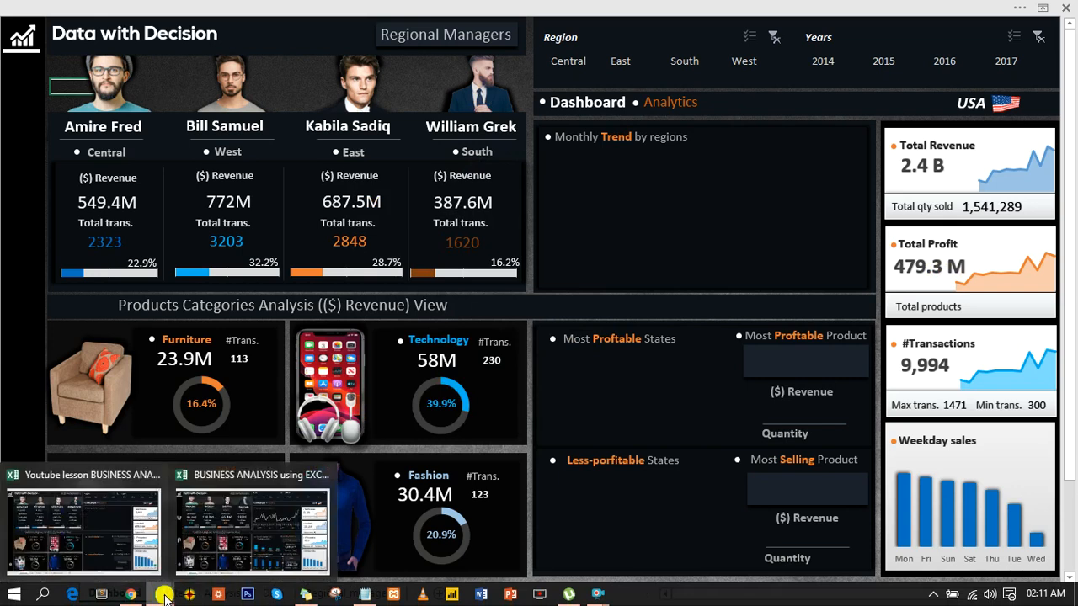
{"action": "left_click", "coordinate": [228, 558]}
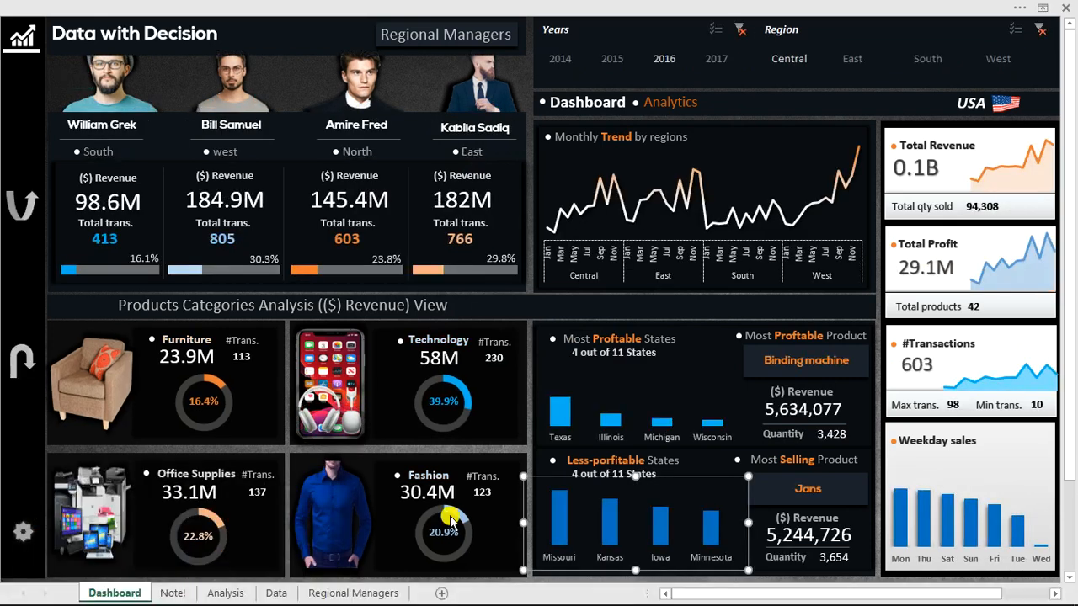
{"action": "left_click", "coordinate": [688, 500]}
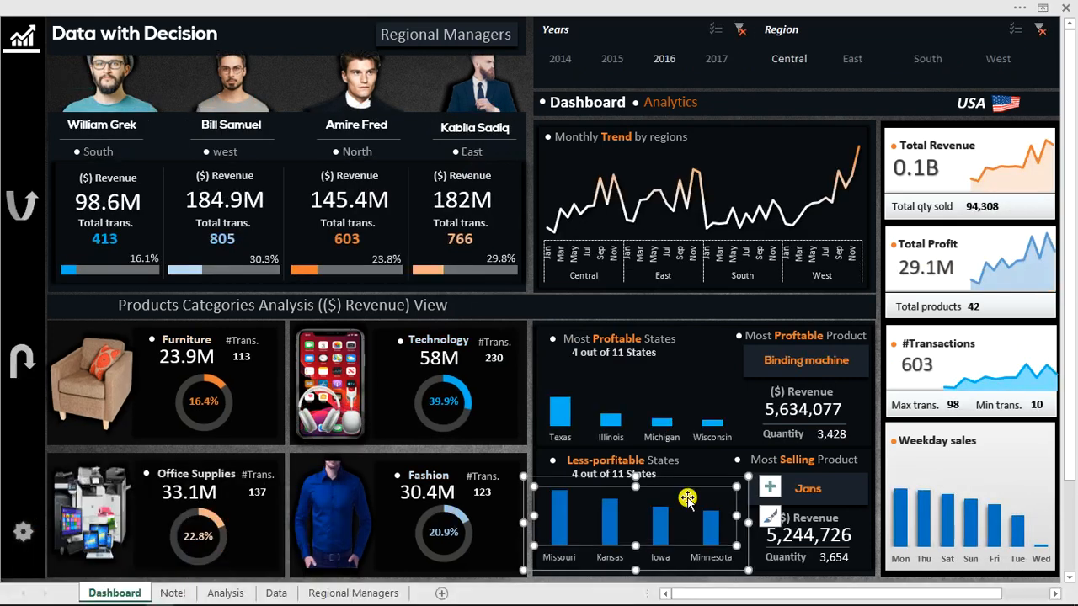
{"action": "left_click", "coordinate": [703, 372]}
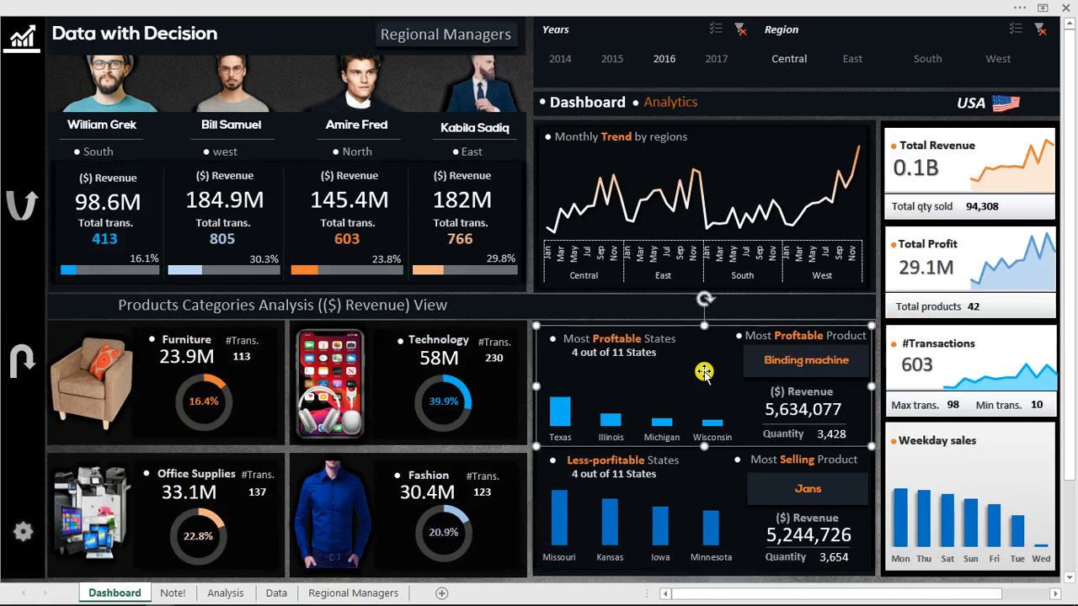
Try out the East, North and West managers' detail panels on the finished dashboard.
{"action": "left_click", "coordinate": [487, 99]}
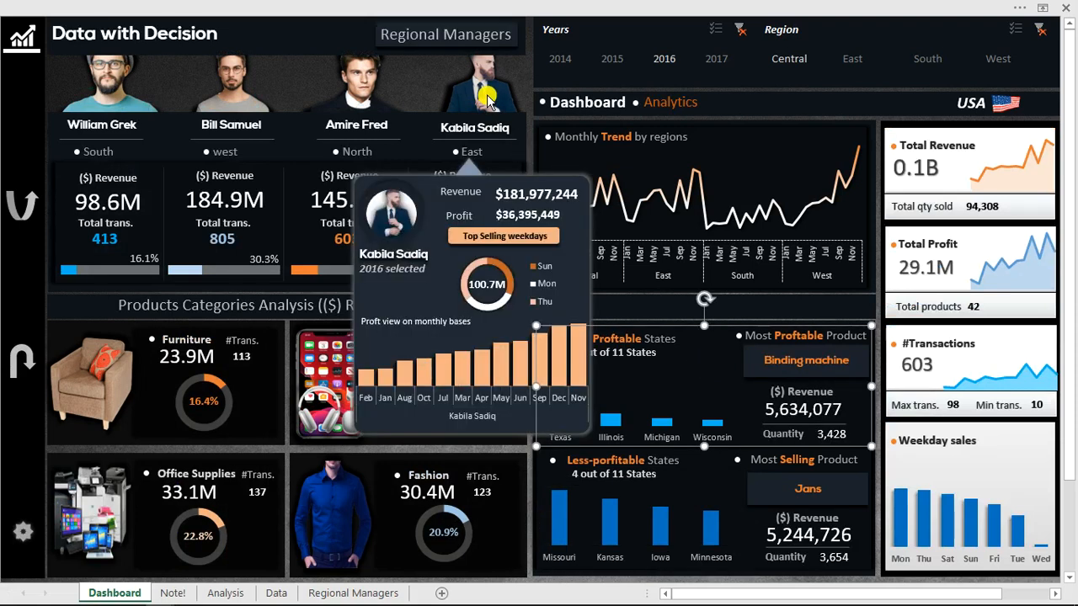
{"action": "left_click", "coordinate": [483, 131]}
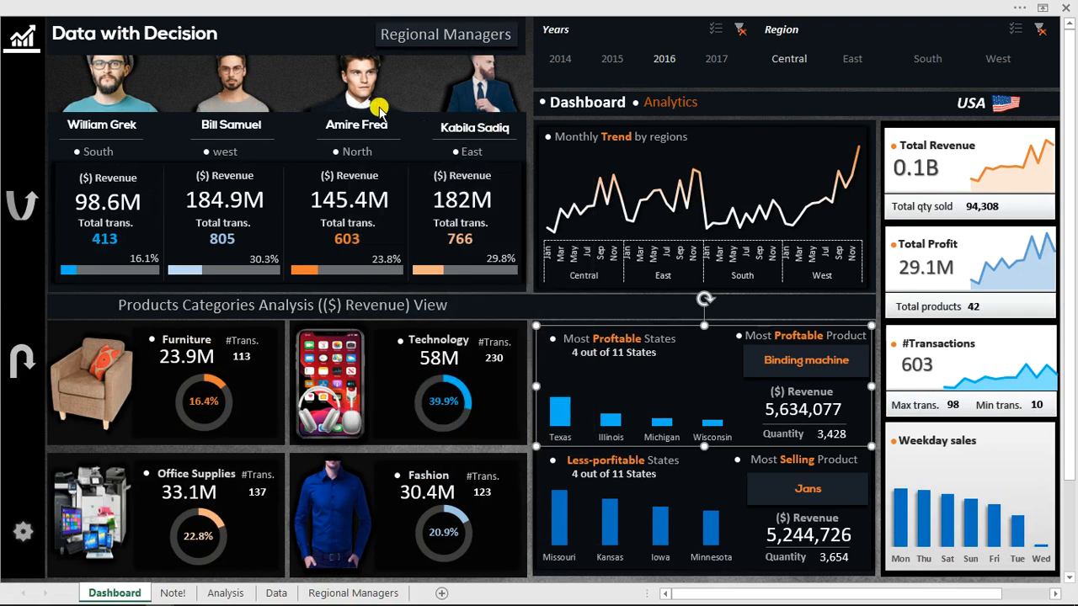
{"action": "left_click", "coordinate": [362, 84]}
{"action": "left_click", "coordinate": [358, 162]}
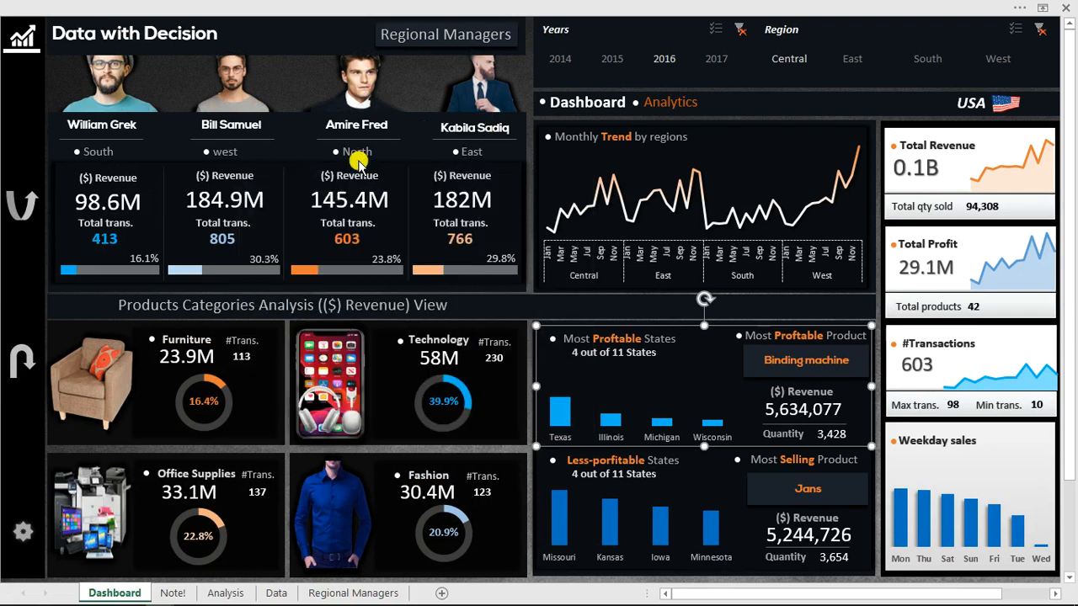
{"action": "left_click", "coordinate": [232, 82]}
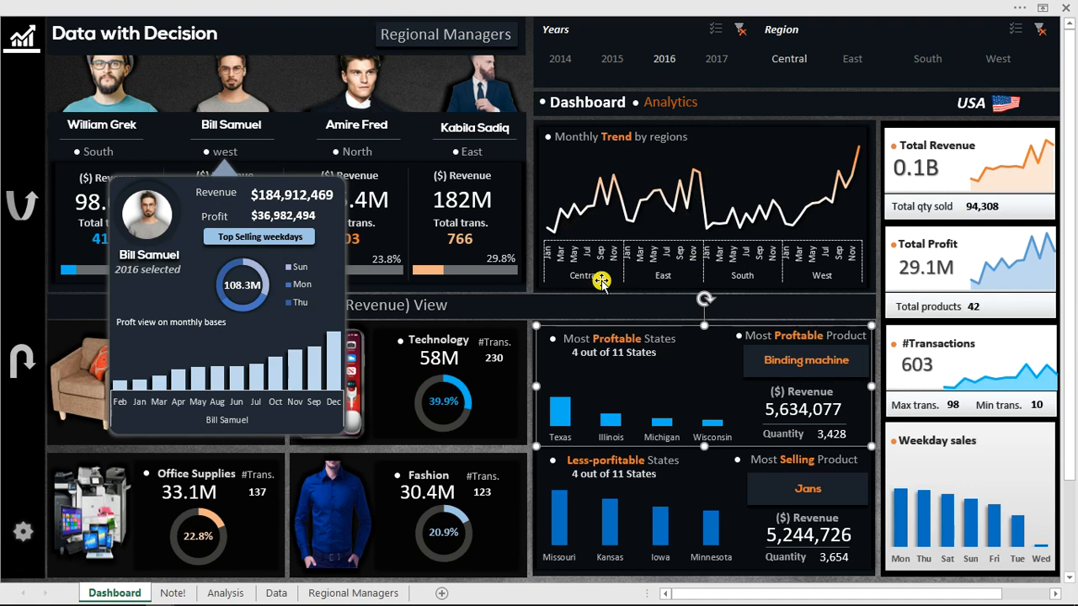
Return to the Youtube lesson workbook and open its Data sheet.
{"action": "mouse_move", "coordinate": [569, 601]}
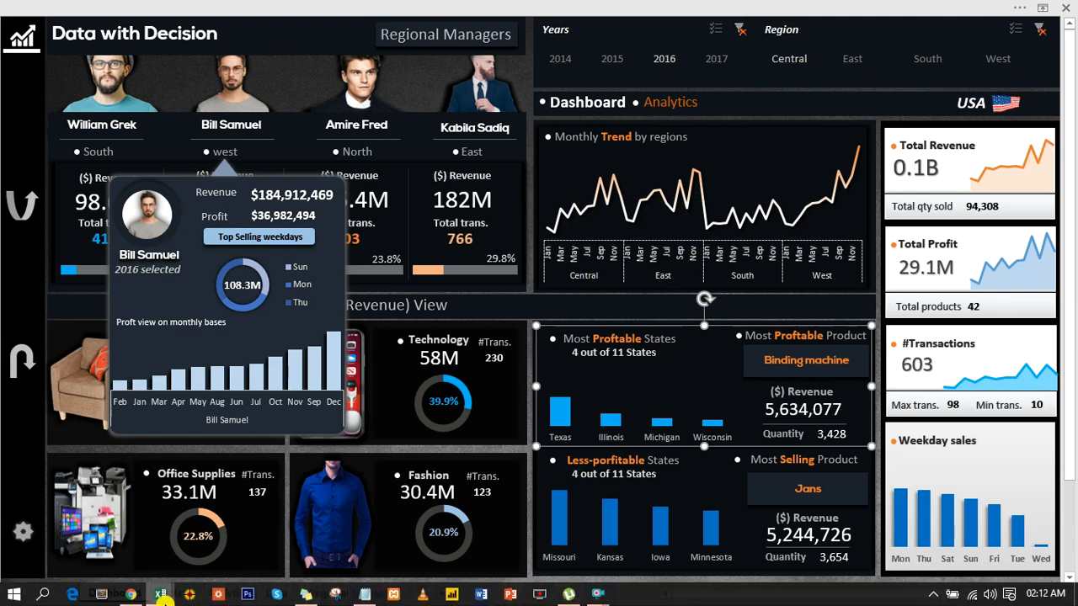
{"action": "mouse_move", "coordinate": [162, 598]}
{"action": "left_click", "coordinate": [118, 547]}
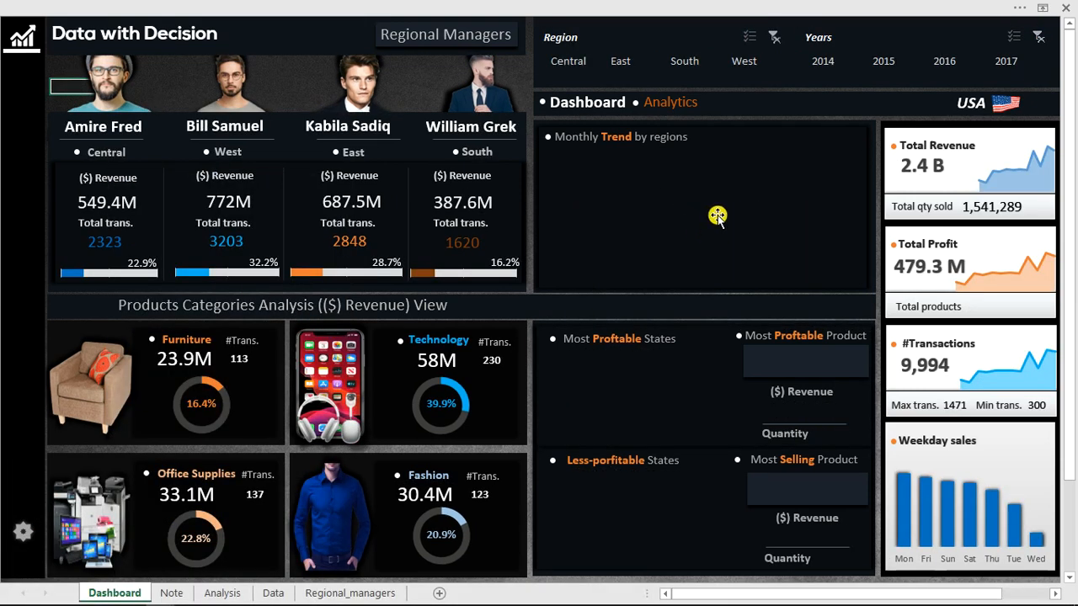
{"action": "left_click", "coordinate": [217, 593]}
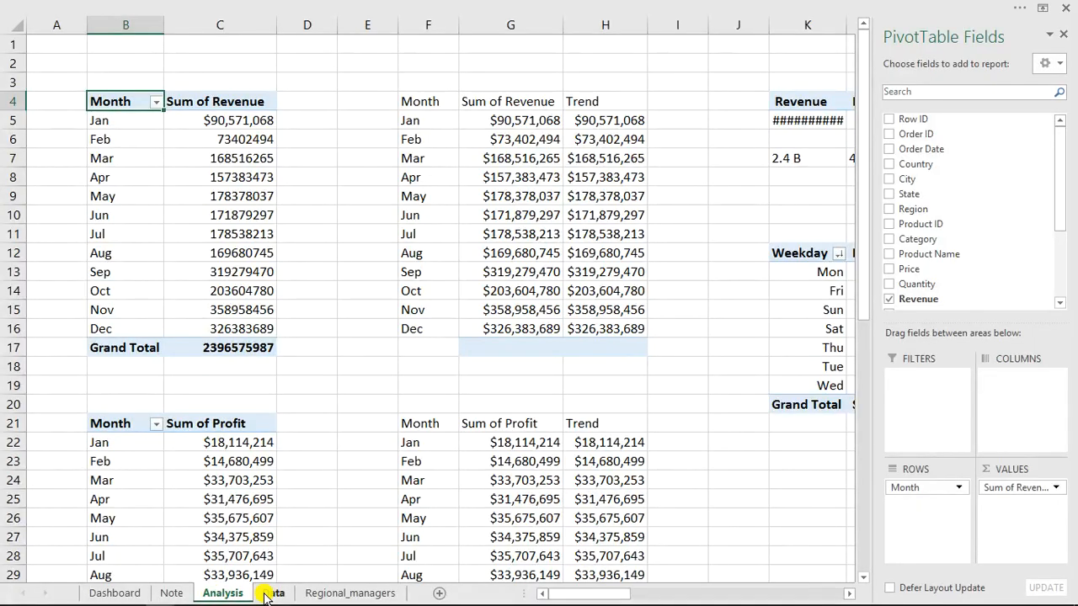
{"action": "left_click", "coordinate": [270, 593]}
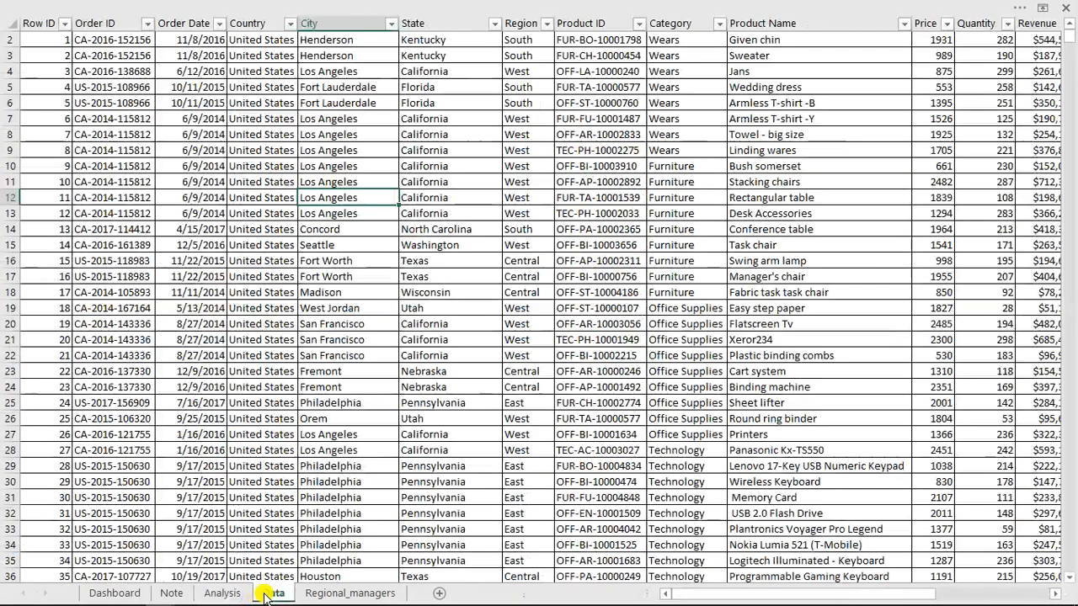
Create a PivotTable from Table1 at cell AS4 of the existing Analysis sheet.
{"action": "left_click", "coordinate": [209, 7]}
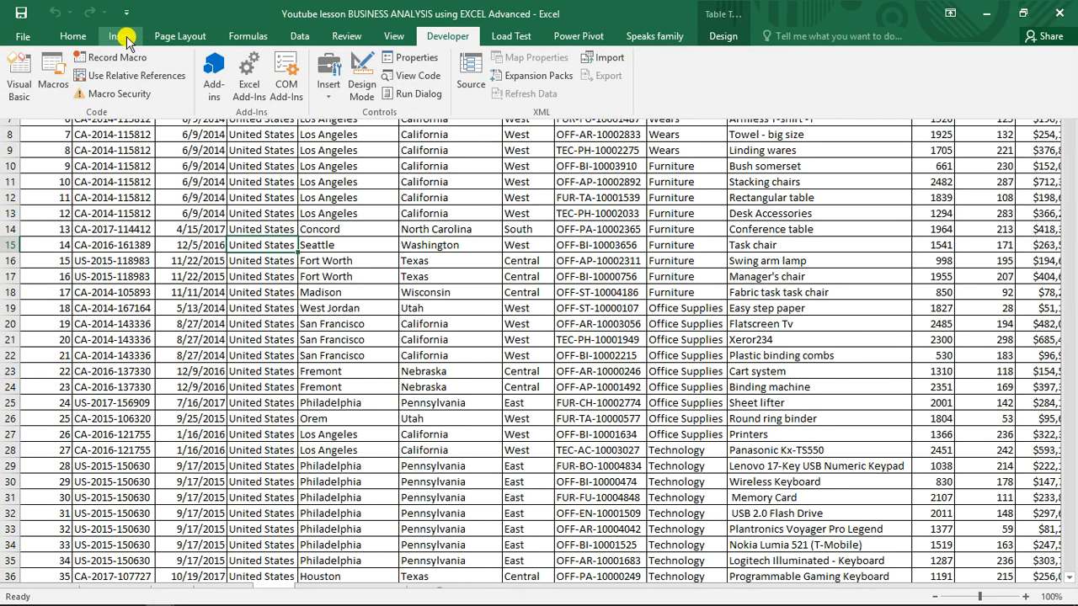
{"action": "left_click", "coordinate": [125, 37]}
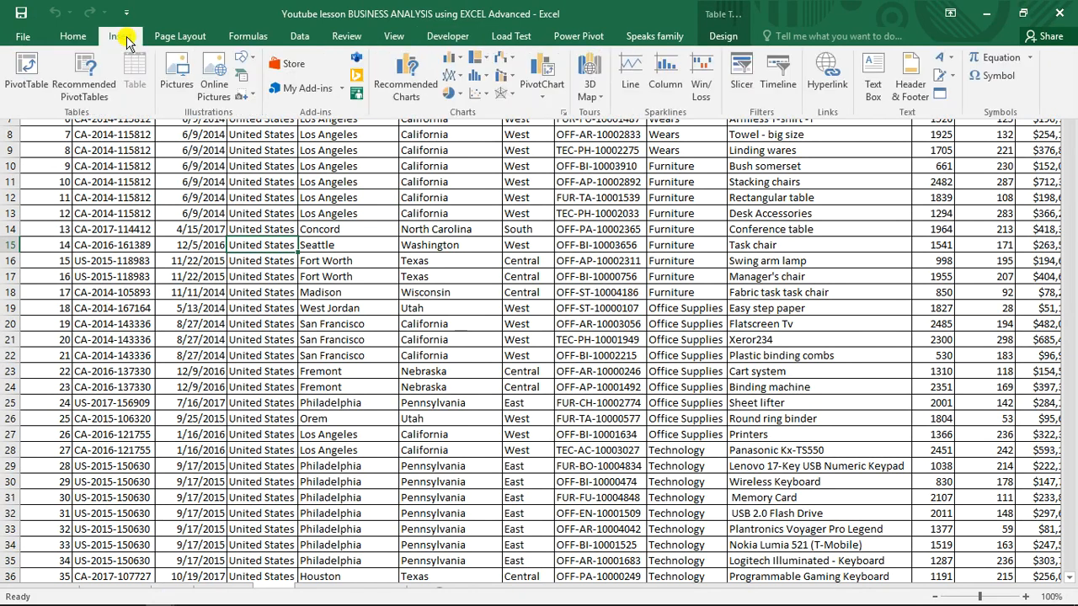
{"action": "left_click", "coordinate": [35, 71]}
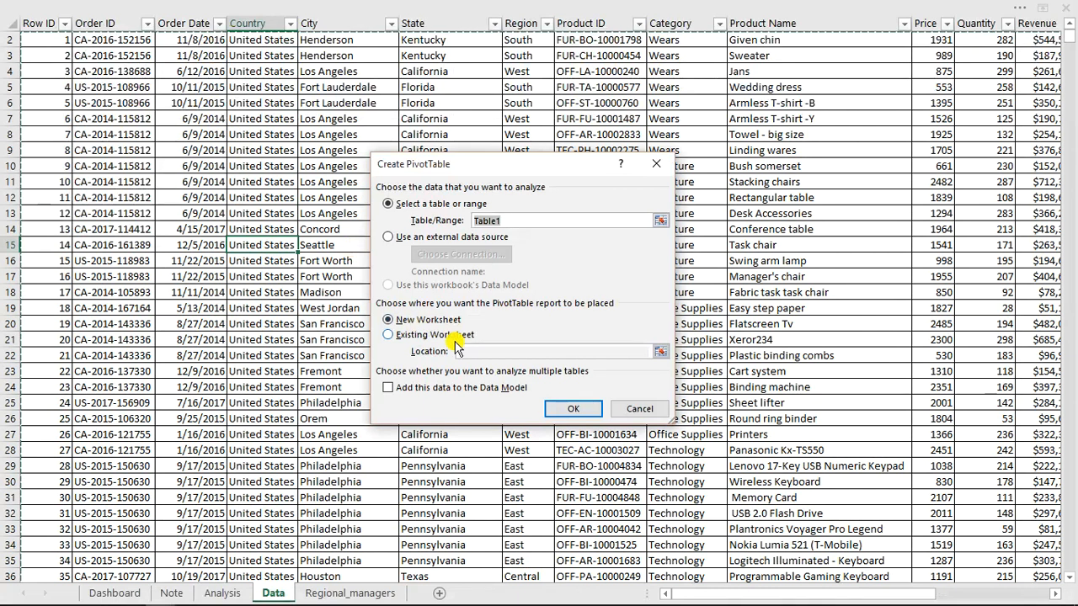
{"action": "left_click", "coordinate": [396, 340]}
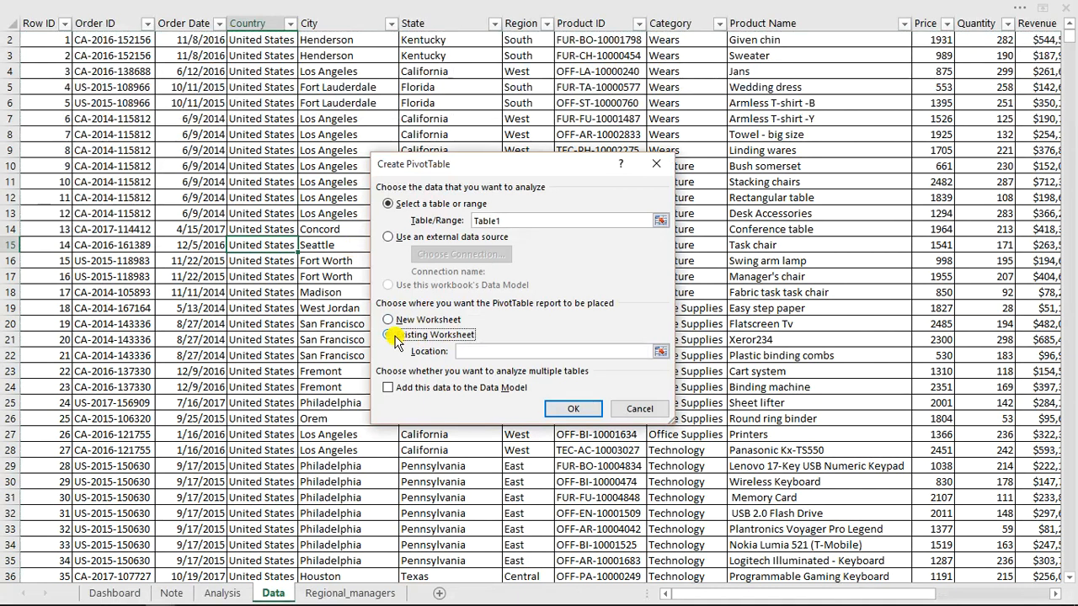
{"action": "left_click", "coordinate": [221, 594]}
{"action": "left_click_drag", "start_coordinate": [617, 595], "coordinate": [853, 596]}
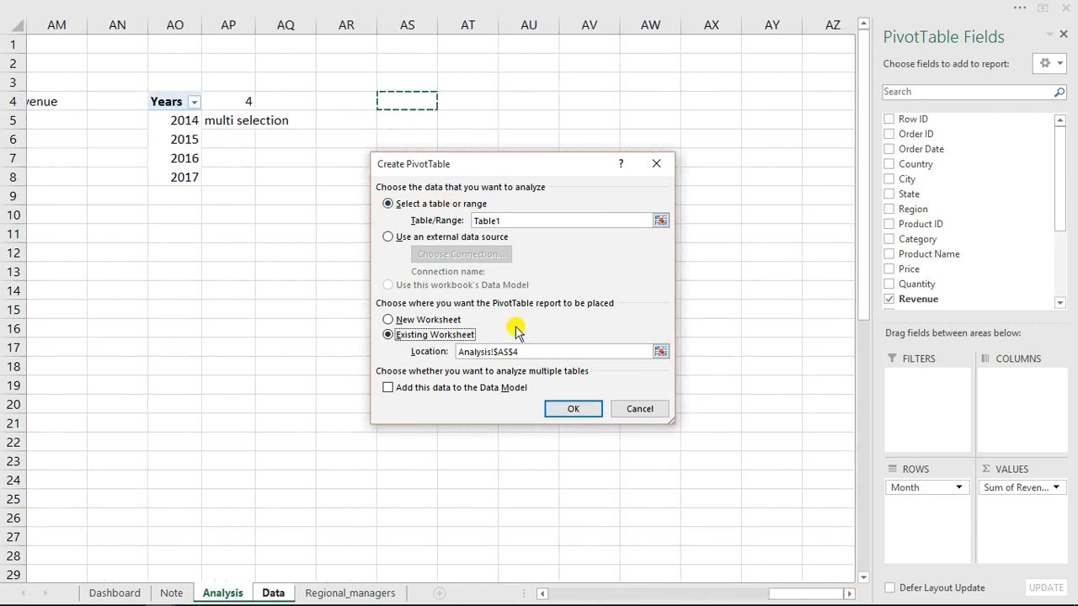
{"action": "left_click", "coordinate": [573, 409]}
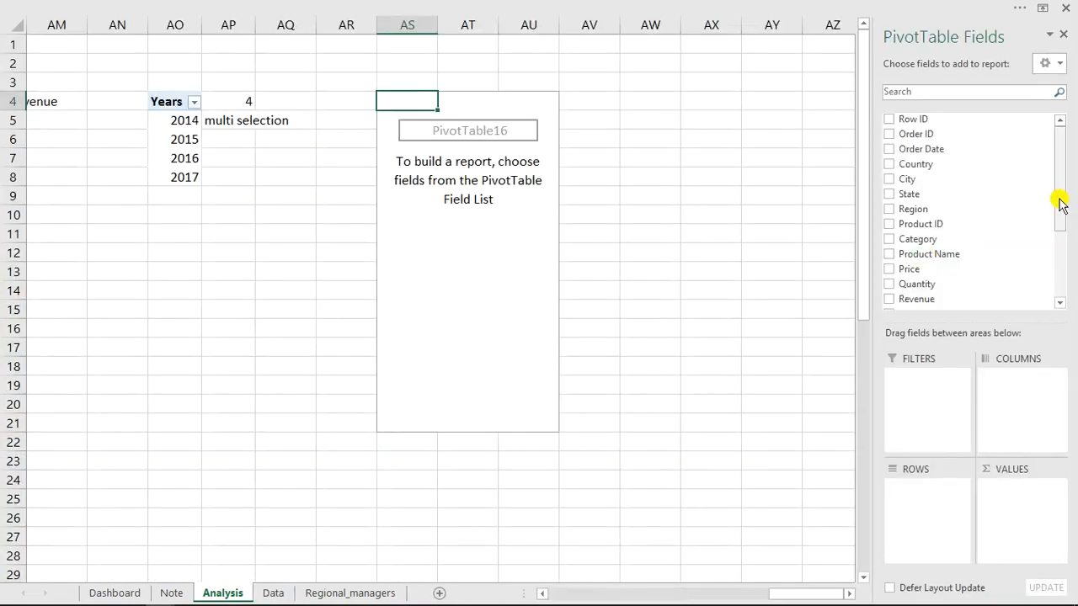
Add Month and Region as the PivotTable's row fields and sum Revenue as its values.
{"action": "left_click_drag", "start_coordinate": [1060, 202], "coordinate": [1060, 274]}
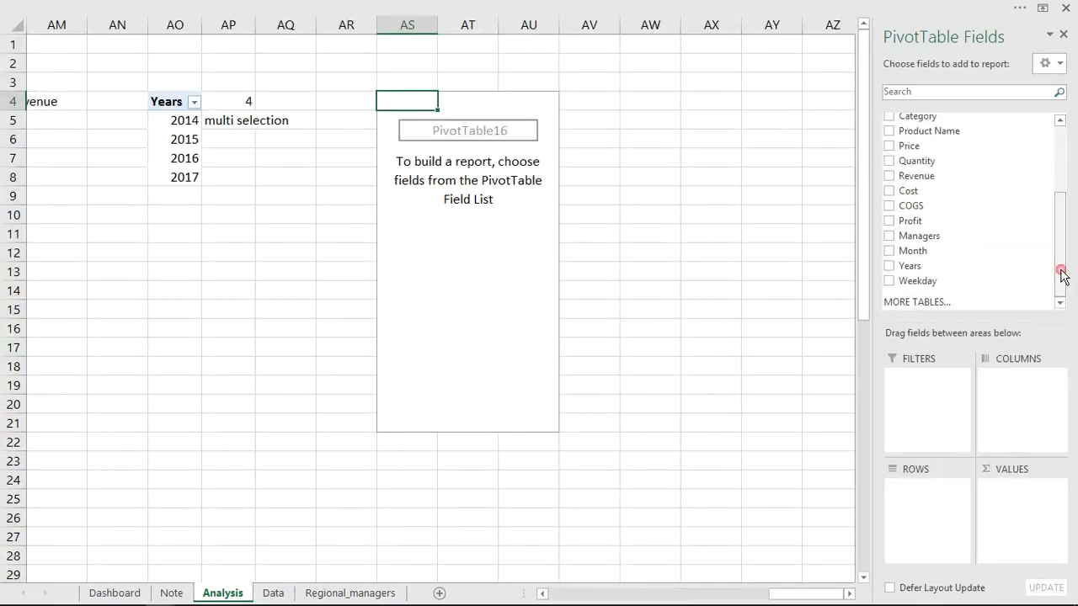
{"action": "left_click", "coordinate": [889, 251]}
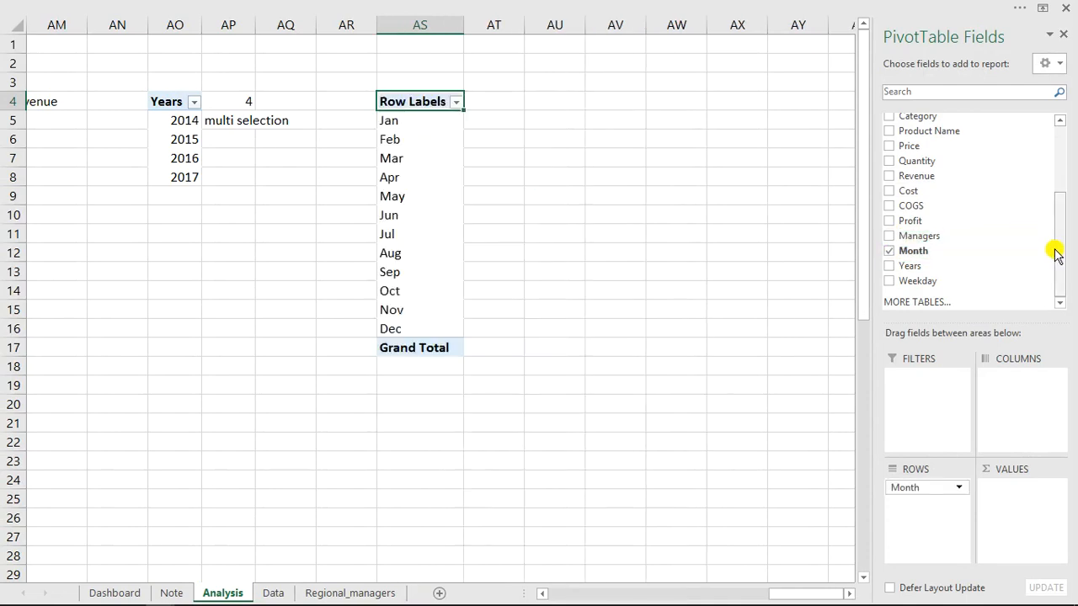
{"action": "left_click_drag", "start_coordinate": [1059, 255], "coordinate": [1059, 205]}
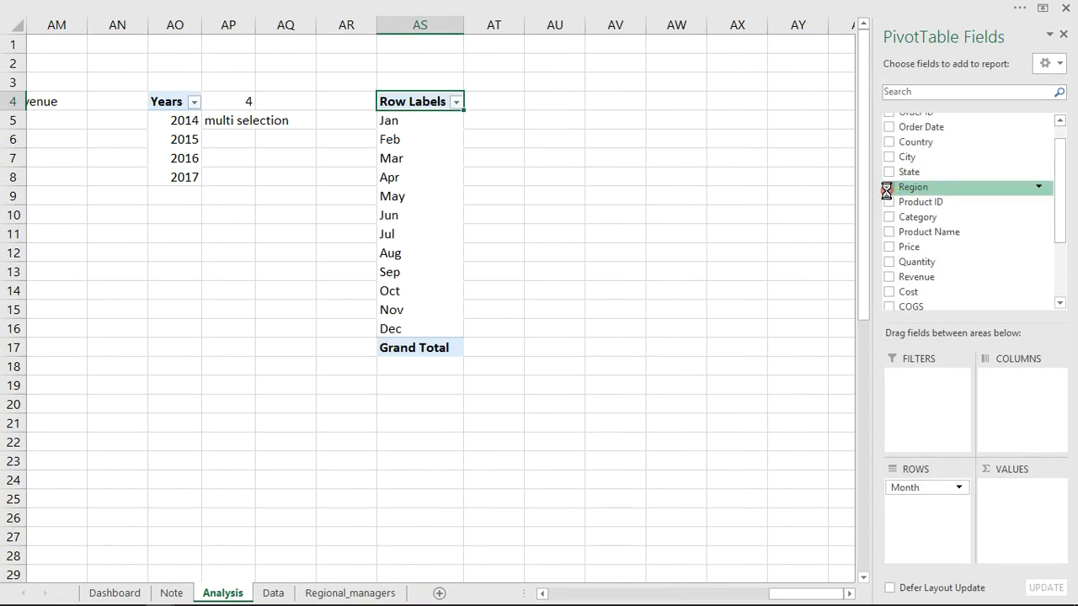
{"action": "left_click", "coordinate": [889, 187]}
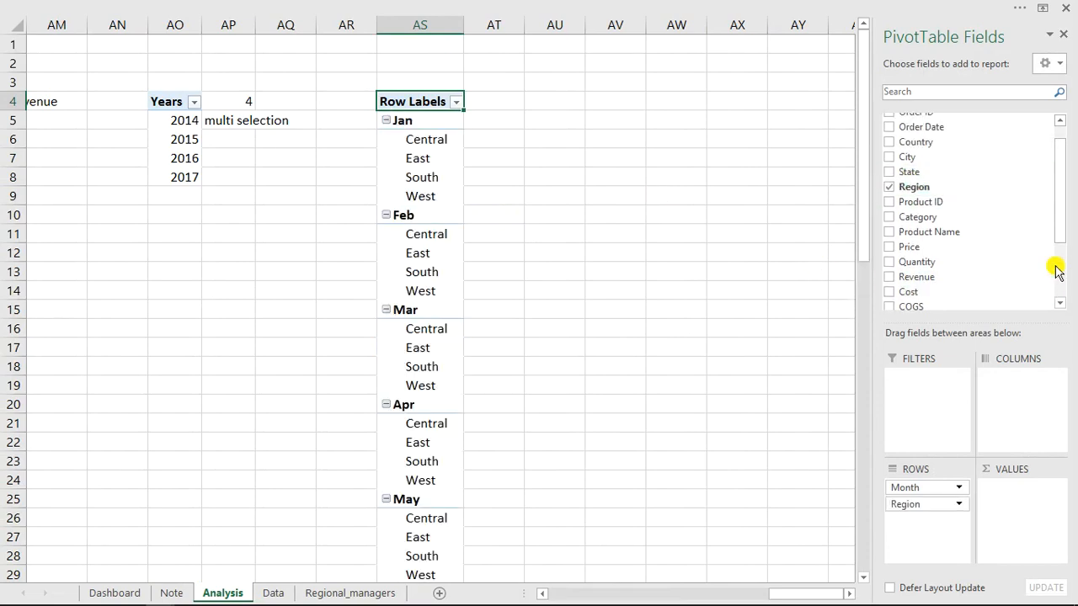
{"action": "left_click_drag", "start_coordinate": [1061, 231], "coordinate": [1061, 248]}
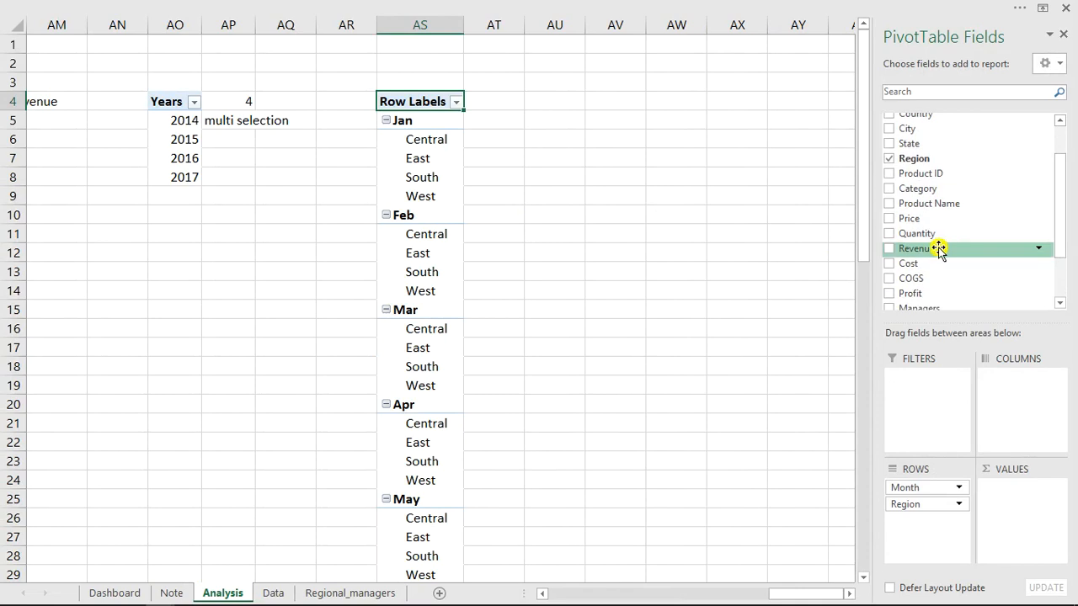
{"action": "left_click", "coordinate": [891, 250]}
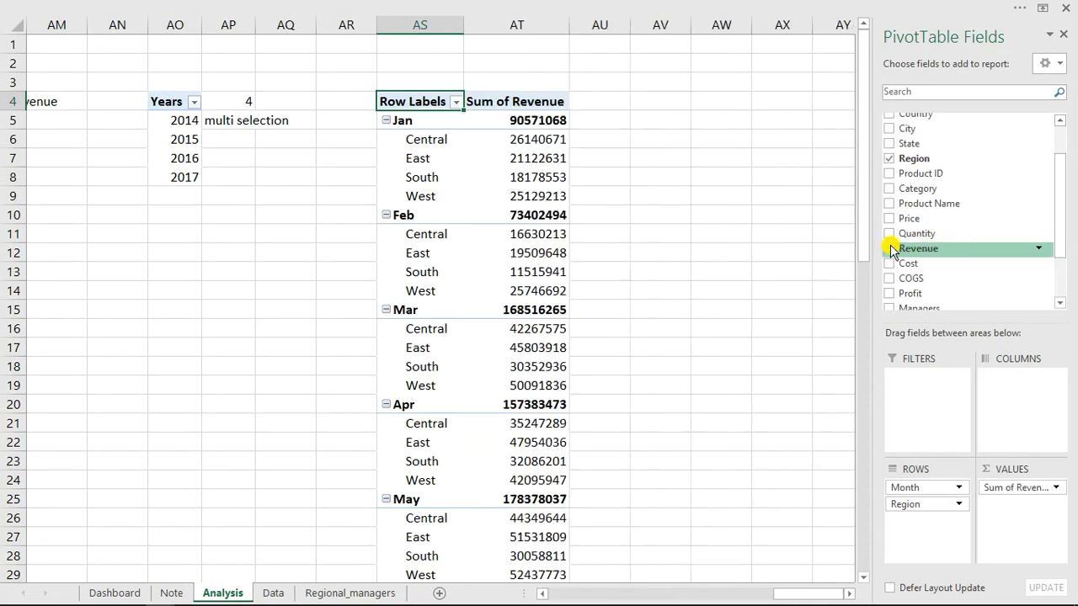
Insert a basic Line PivotChart from the monthly regional revenue PivotTable.
{"action": "left_click", "coordinate": [543, 232]}
{"action": "left_click", "coordinate": [582, 3]}
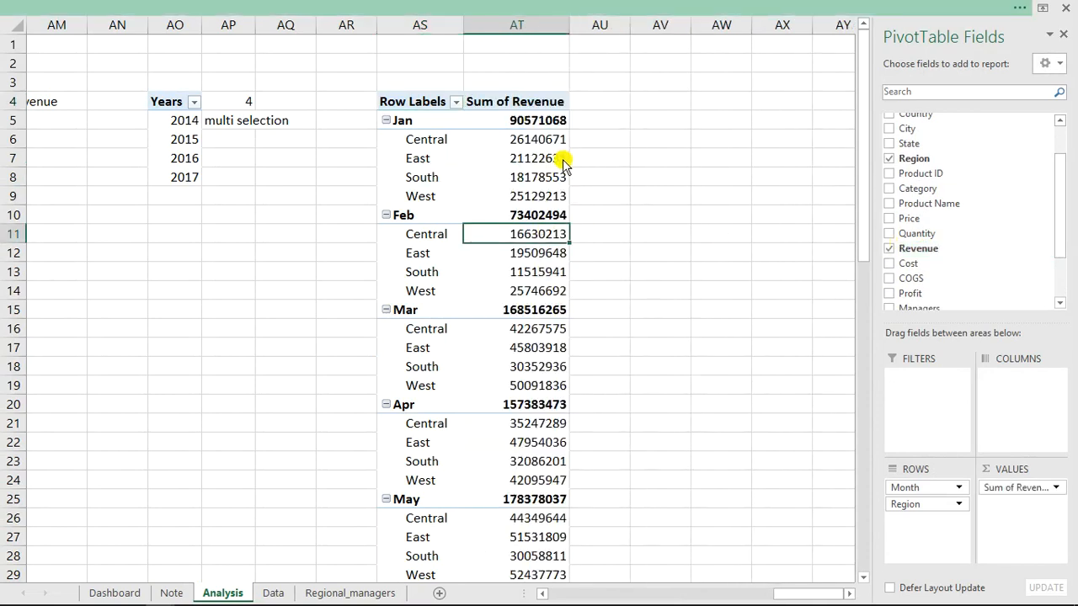
{"action": "left_click", "coordinate": [845, 70]}
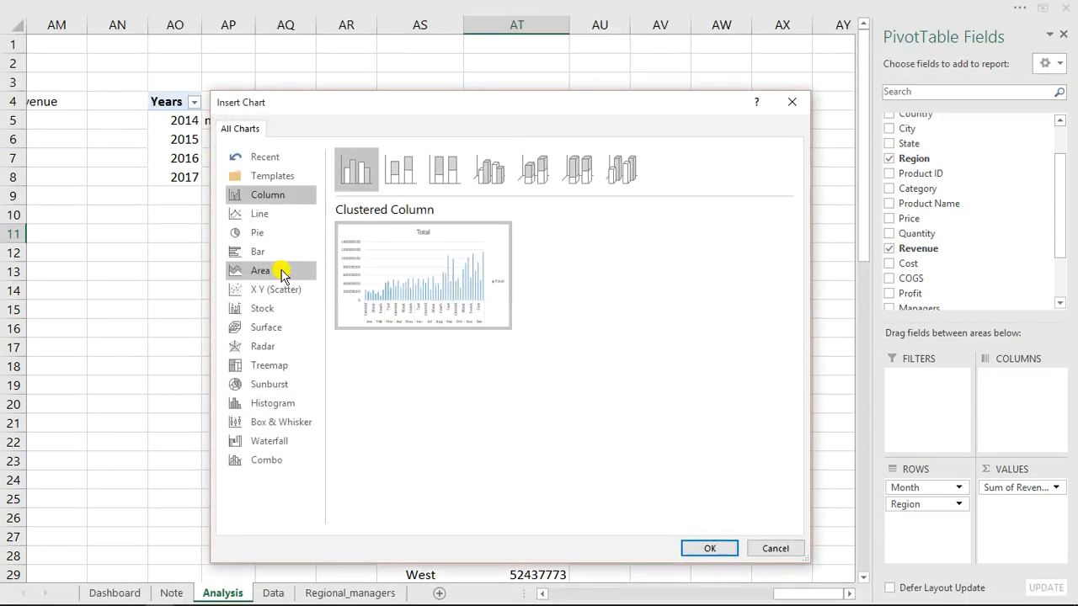
{"action": "left_click", "coordinate": [270, 216]}
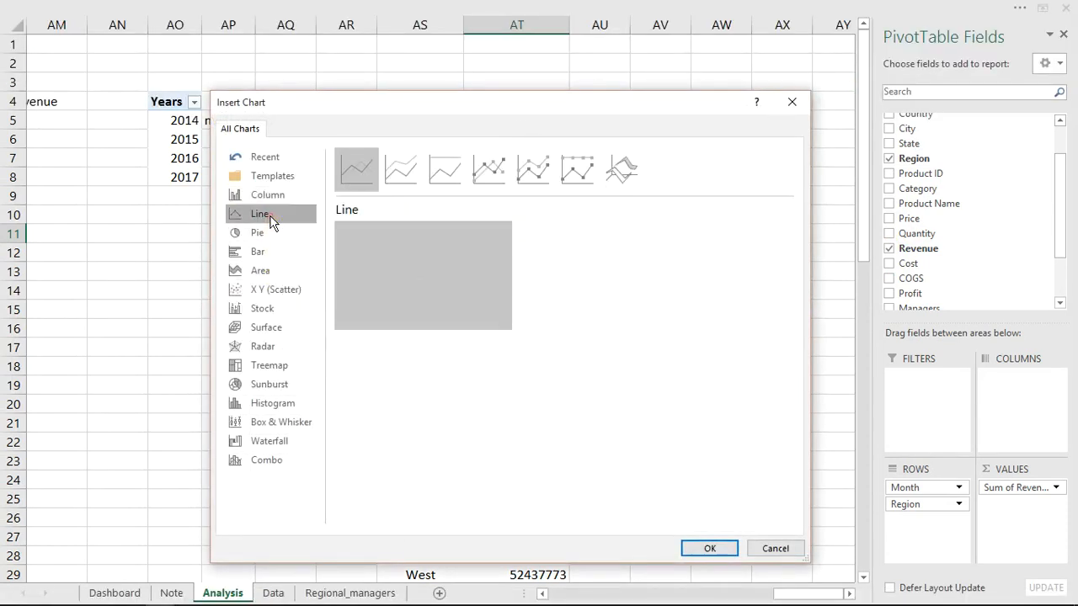
{"action": "left_click", "coordinate": [710, 548]}
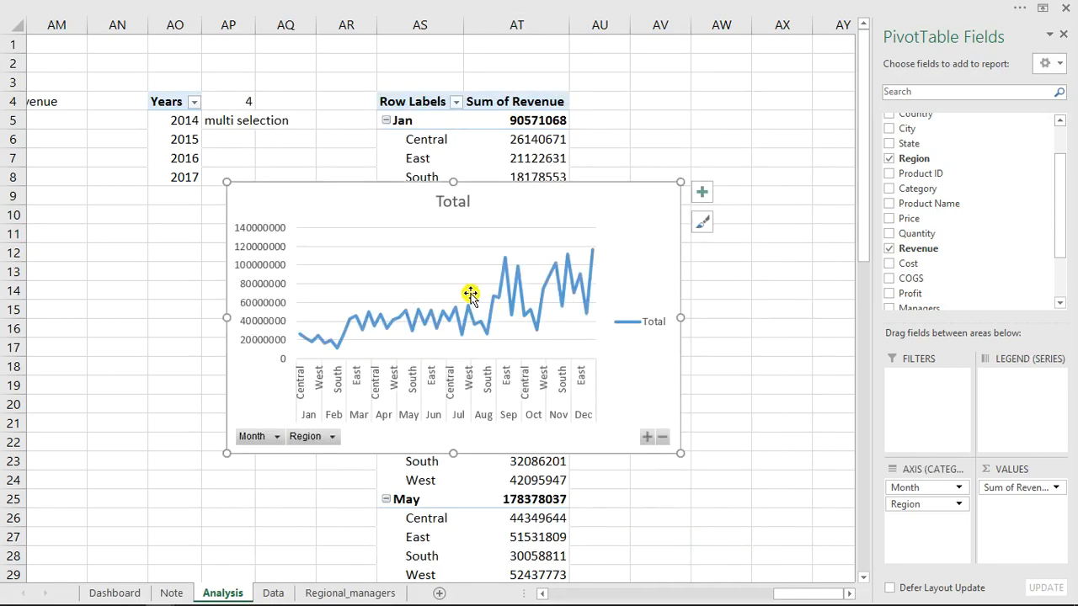
Remove the line chart's legend, vertical value axis and title.
{"action": "left_click", "coordinate": [644, 323]}
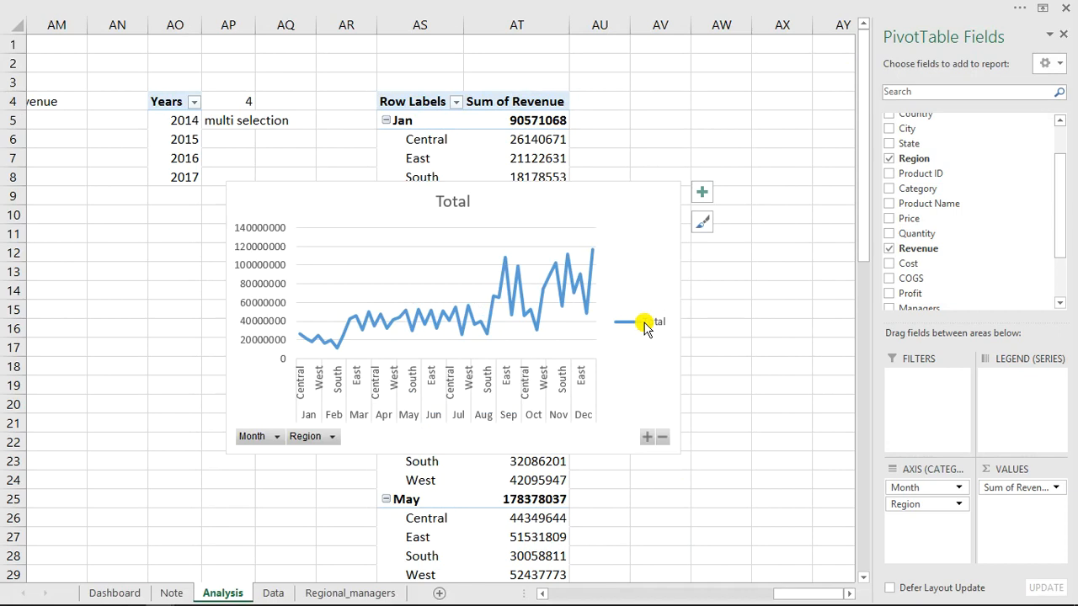
{"action": "key", "text": "Delete"}
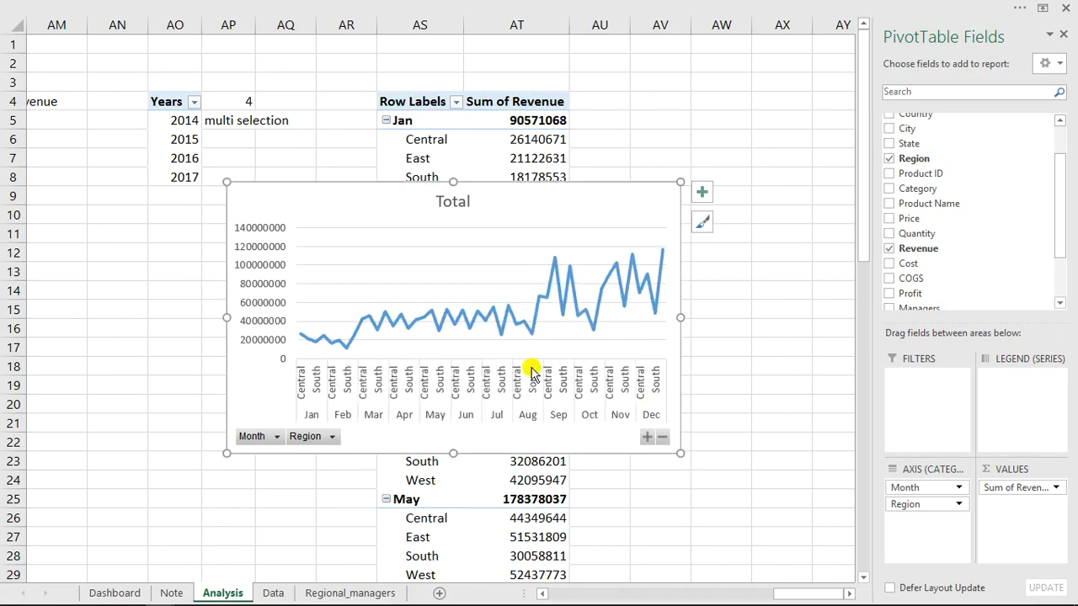
{"action": "left_click", "coordinate": [272, 305]}
{"action": "key", "text": "Delete"}
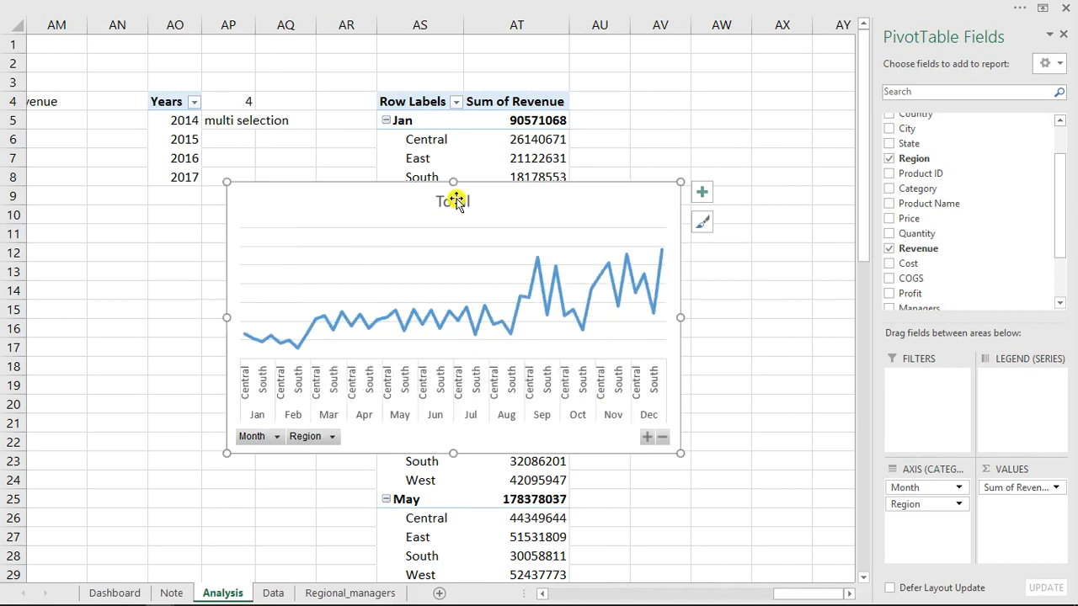
{"action": "left_click", "coordinate": [456, 202]}
{"action": "key", "text": "Delete"}
{"action": "left_click", "coordinate": [456, 200]}
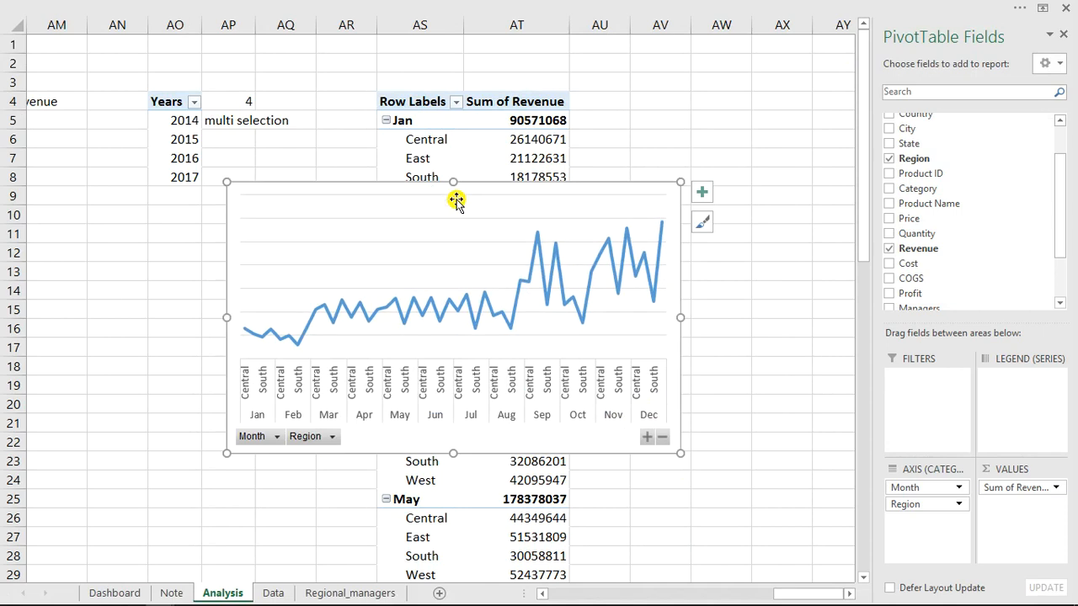
Hide all field buttons on the line chart and shrink the chart from its upper-left corner.
{"action": "left_click", "coordinate": [730, 7]}
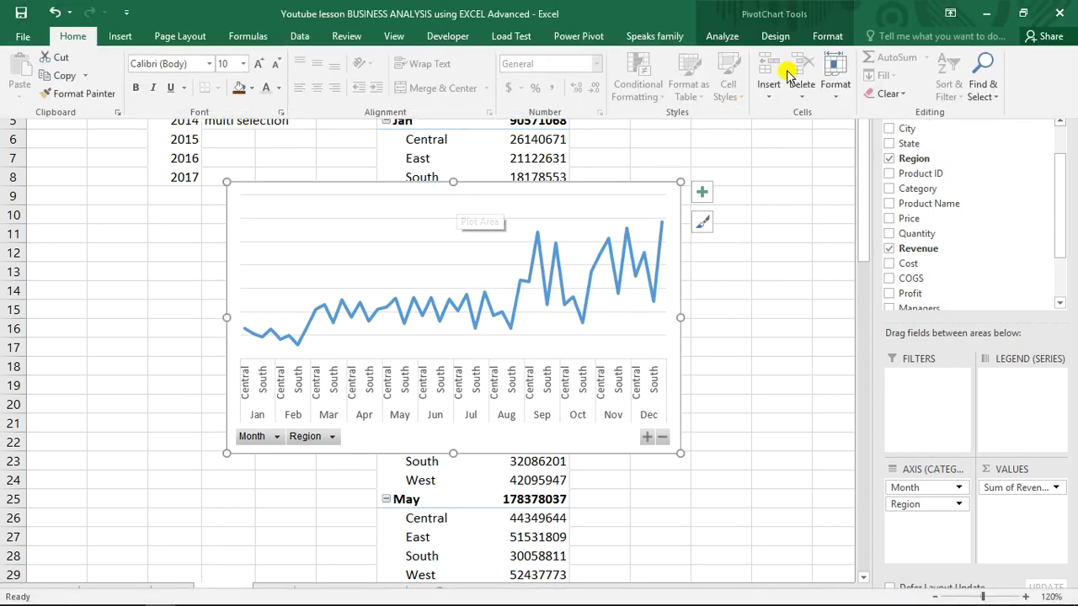
{"action": "left_click", "coordinate": [730, 37]}
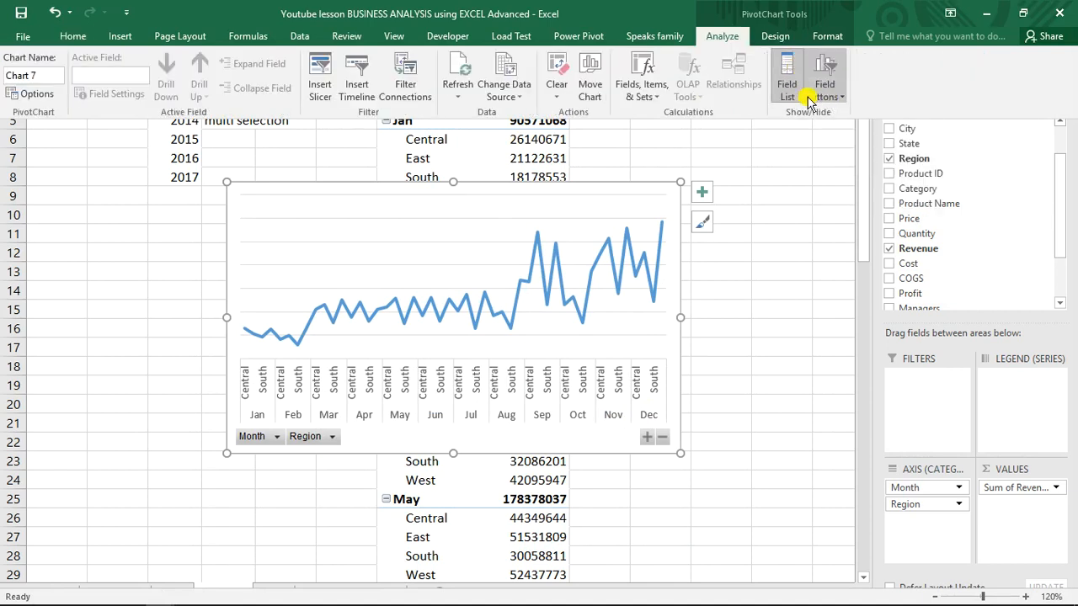
{"action": "left_click", "coordinate": [821, 91]}
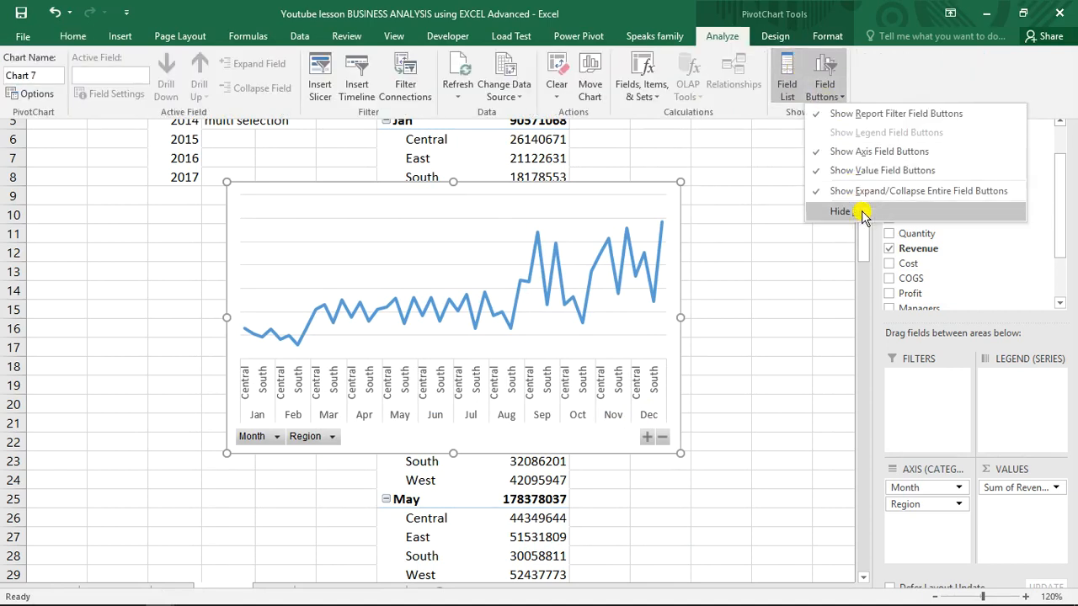
{"action": "left_click", "coordinate": [860, 212]}
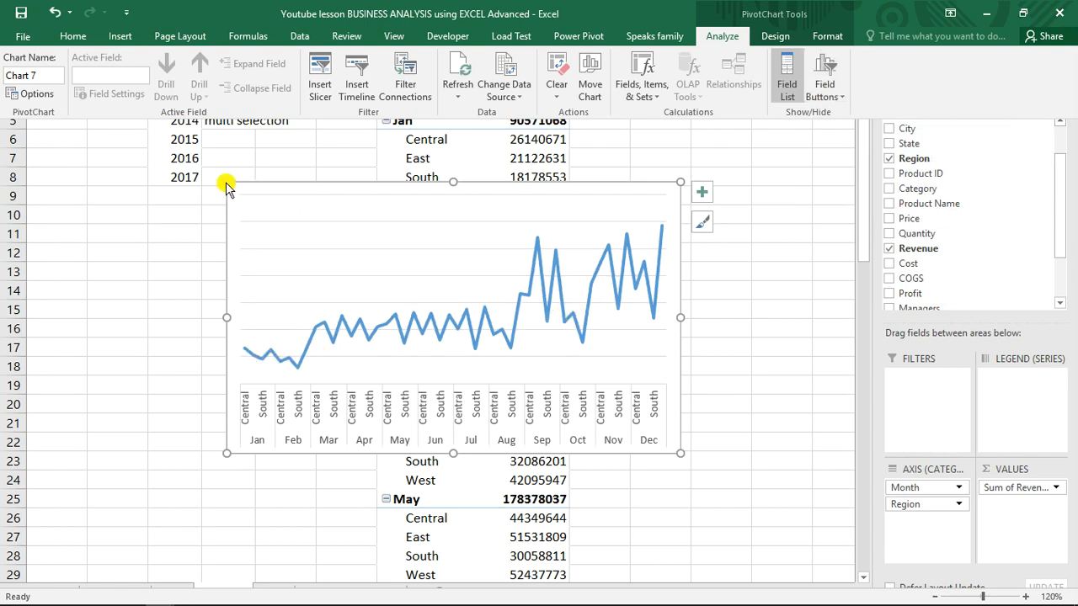
{"action": "left_click", "coordinate": [256, 214]}
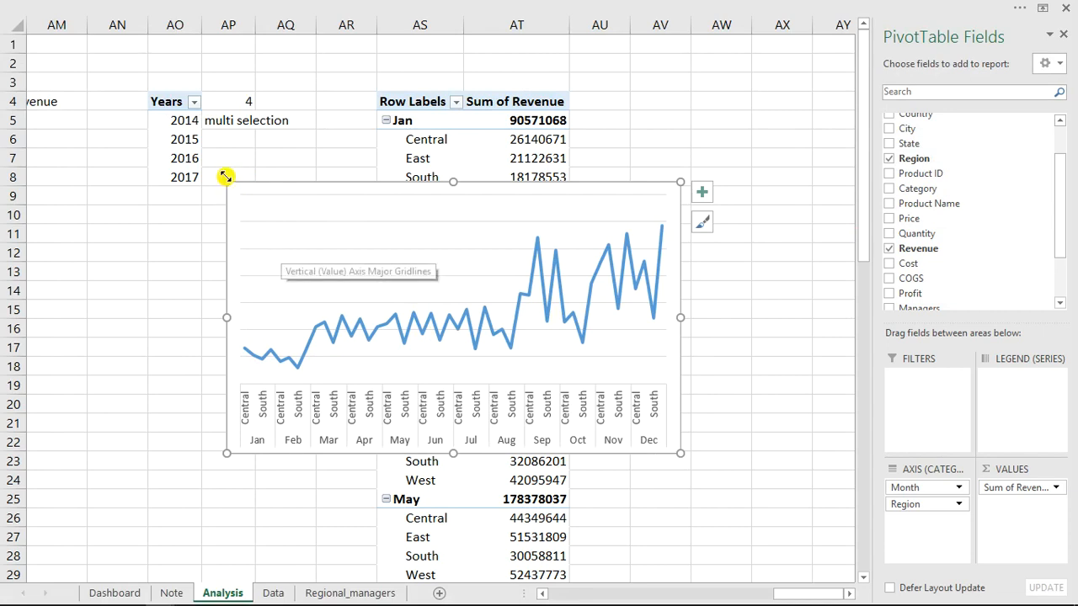
{"action": "left_click_drag", "start_coordinate": [226, 182], "coordinate": [276, 265]}
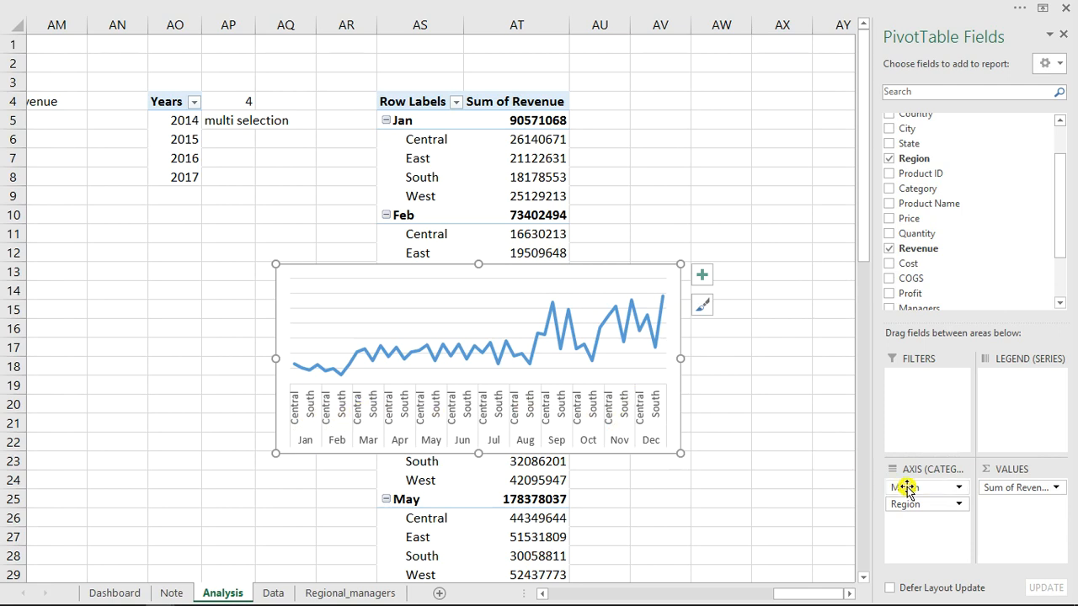
Place Region above Month in the chart's axis fields and delete the horizontal gridlines.
{"action": "left_click_drag", "start_coordinate": [907, 489], "coordinate": [915, 515]}
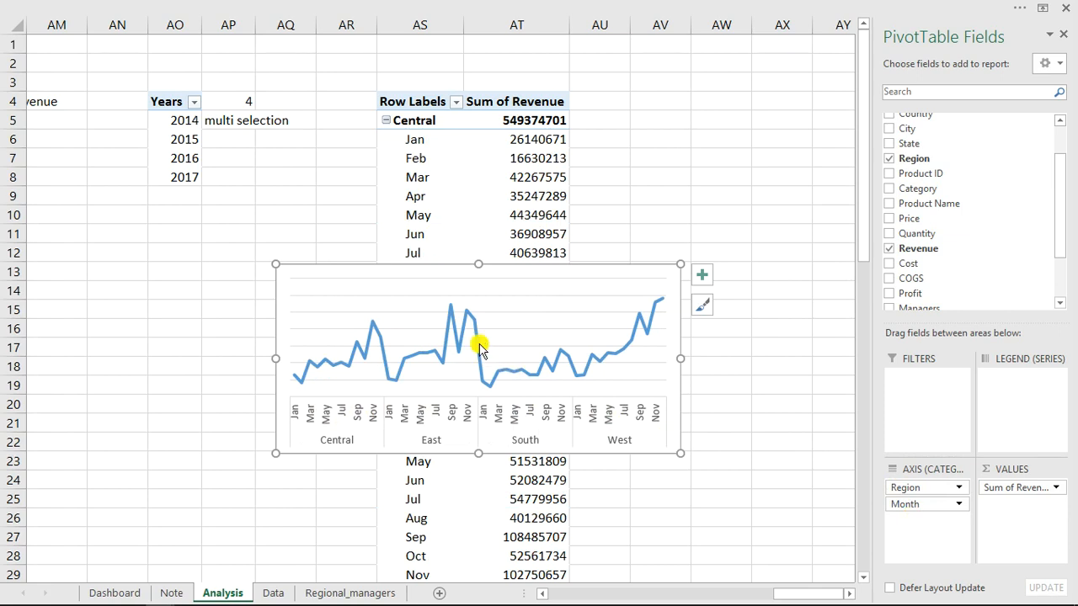
{"action": "left_click", "coordinate": [529, 329]}
{"action": "key", "text": "Delete"}
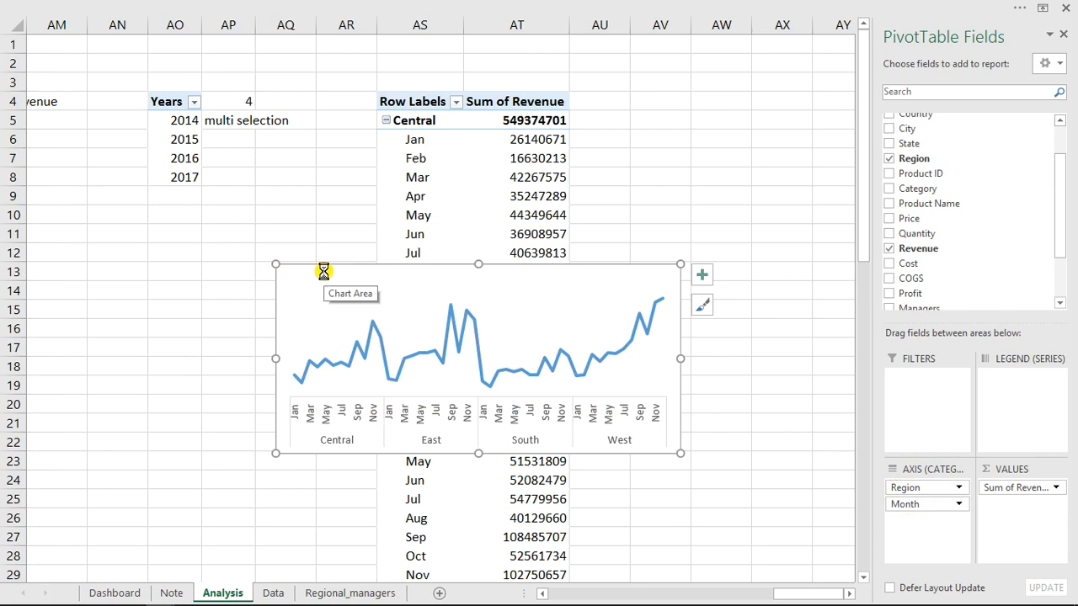
Move the line chart to the Dashboard sheet's Monthly Trend by regions panel and close the PivotTable field list.
{"action": "key", "text": "Delete"}
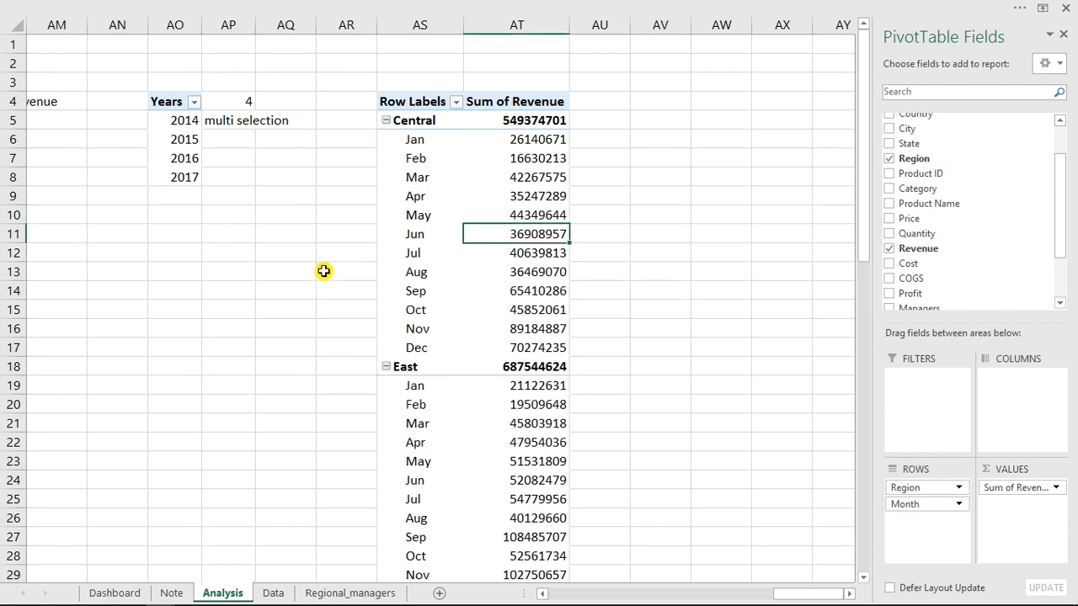
{"action": "left_click", "coordinate": [112, 593]}
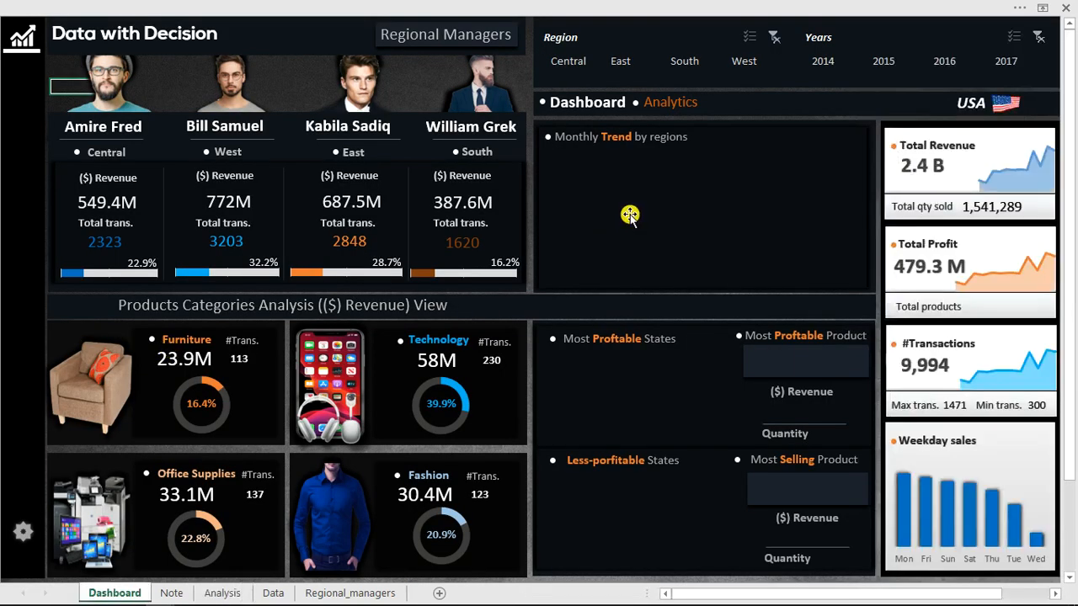
{"action": "left_click", "coordinate": [630, 214]}
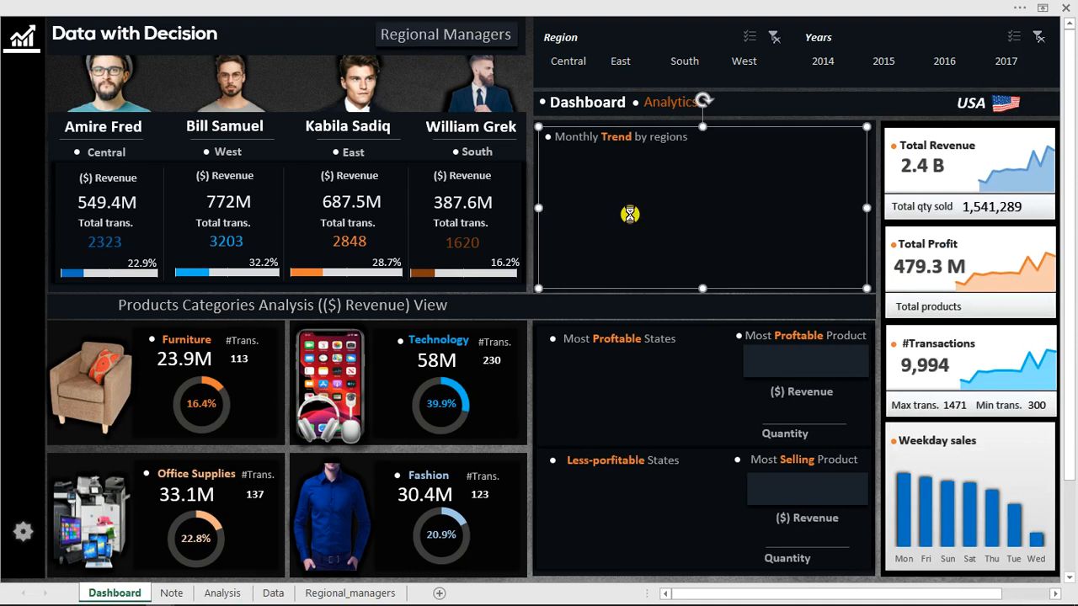
{"action": "key", "text": "ctrl+v"}
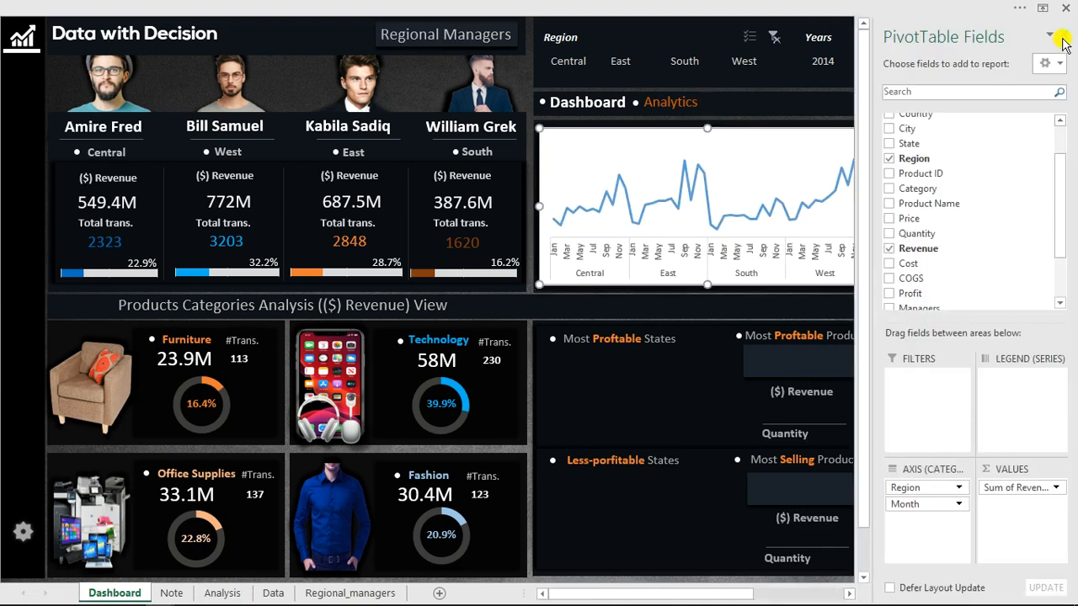
{"action": "left_click", "coordinate": [1062, 37]}
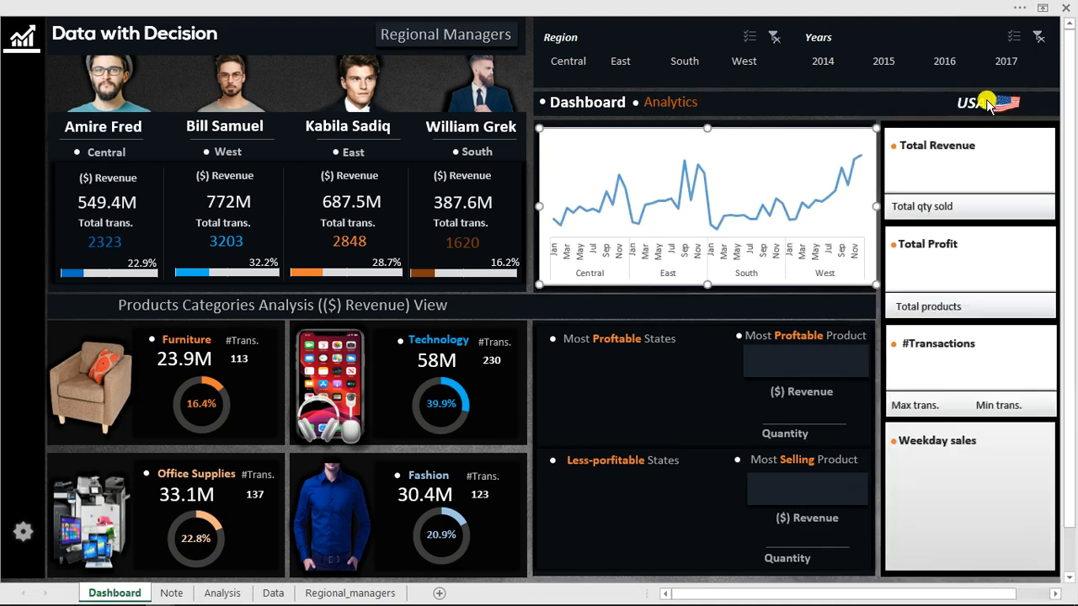
Remove the fill and border from the monthly trend chart's area.
{"action": "double_click", "coordinate": [616, 130]}
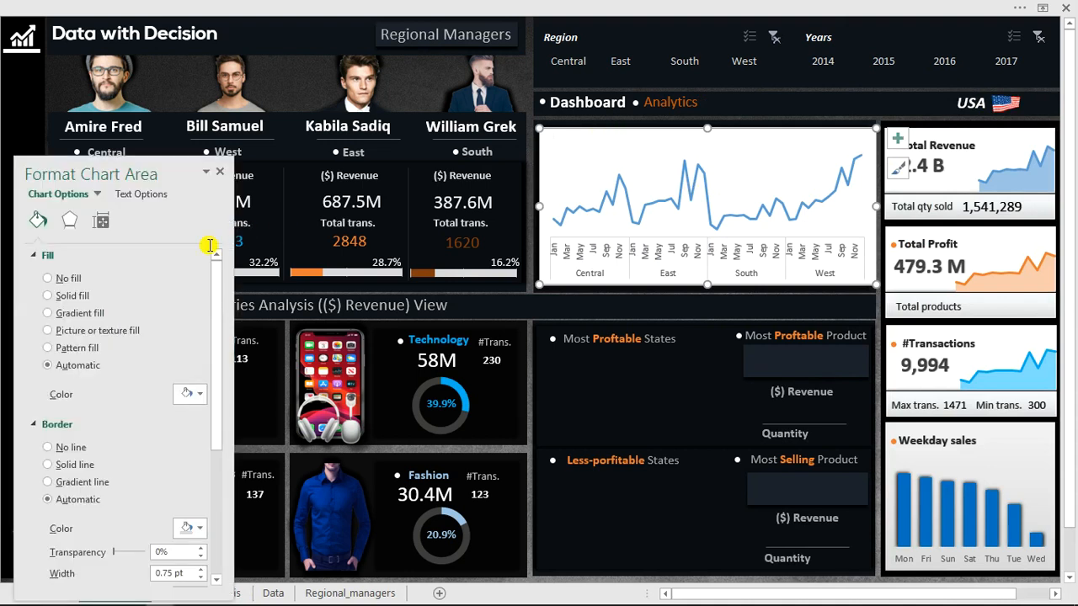
{"action": "left_click", "coordinate": [48, 278]}
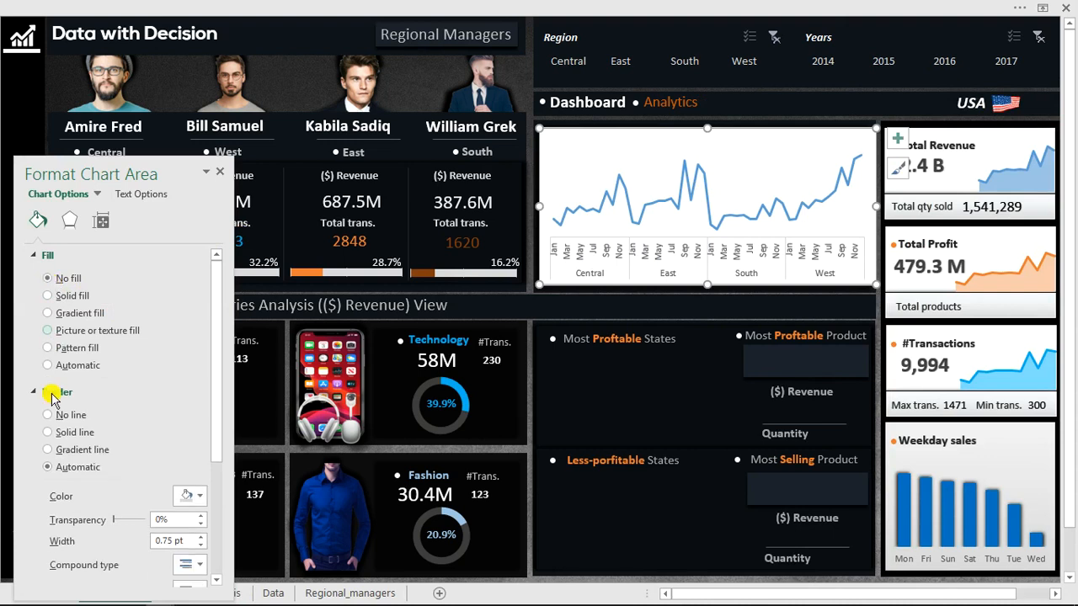
{"action": "left_click", "coordinate": [50, 416]}
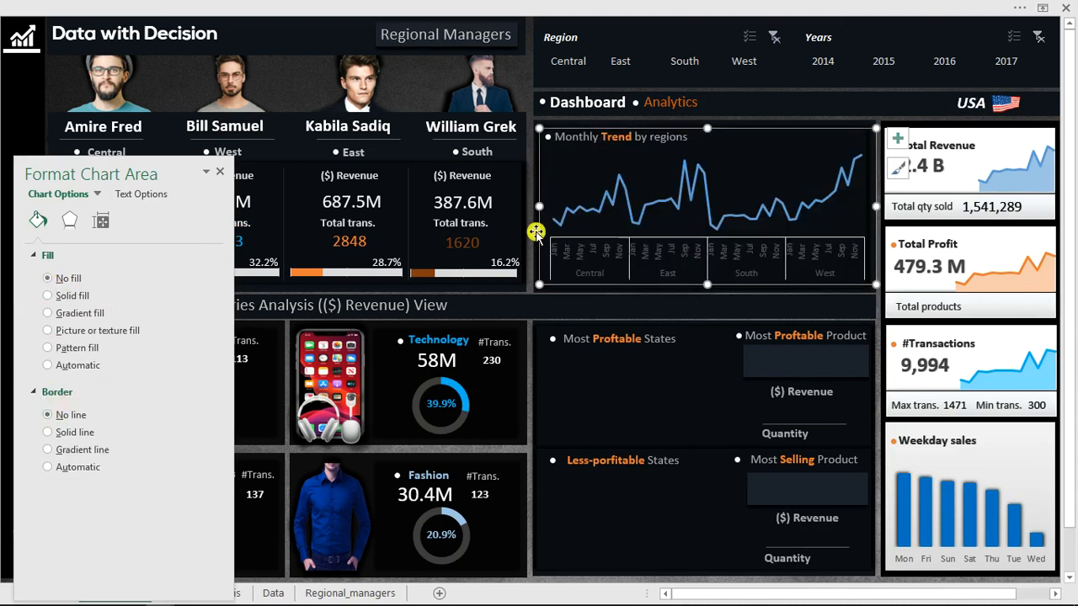
Set the font colour of the trend chart's horizontal axis labels to white.
{"action": "left_click", "coordinate": [681, 247]}
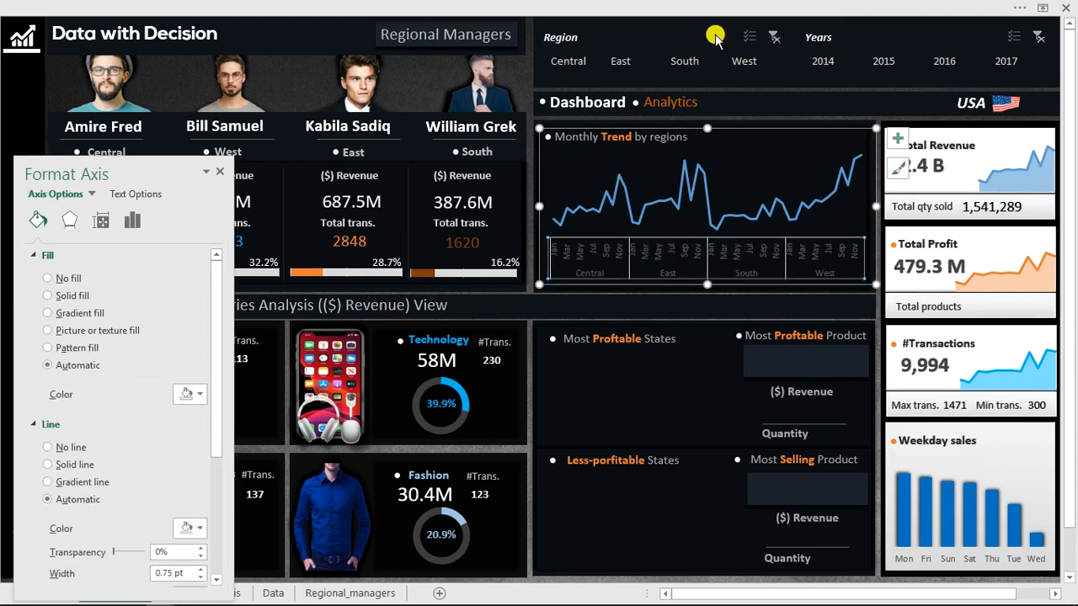
{"action": "left_click", "coordinate": [187, 6]}
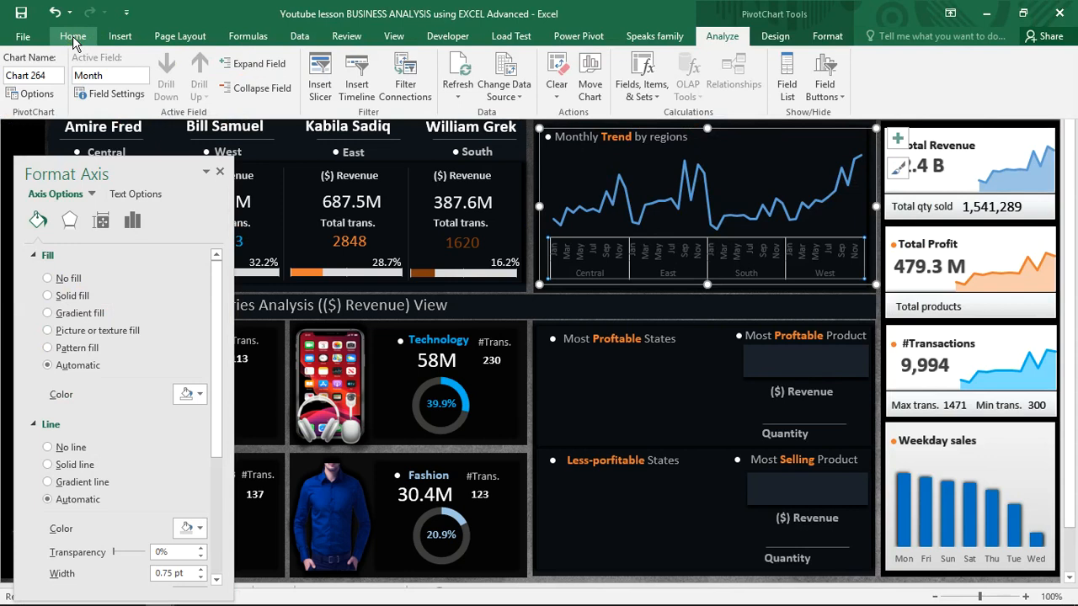
{"action": "left_click", "coordinate": [75, 40]}
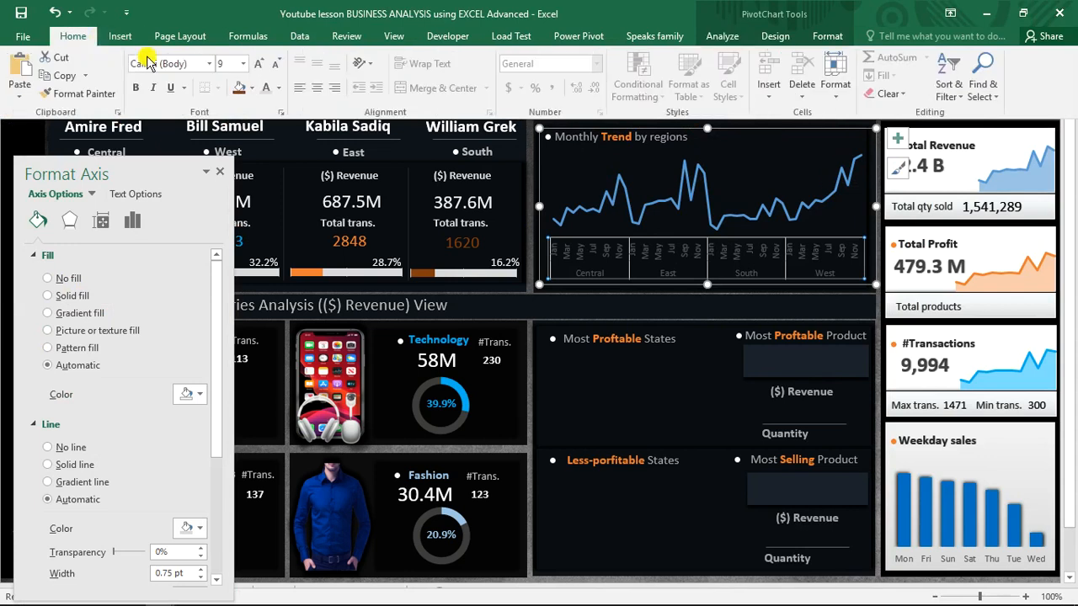
{"action": "left_click", "coordinate": [279, 89]}
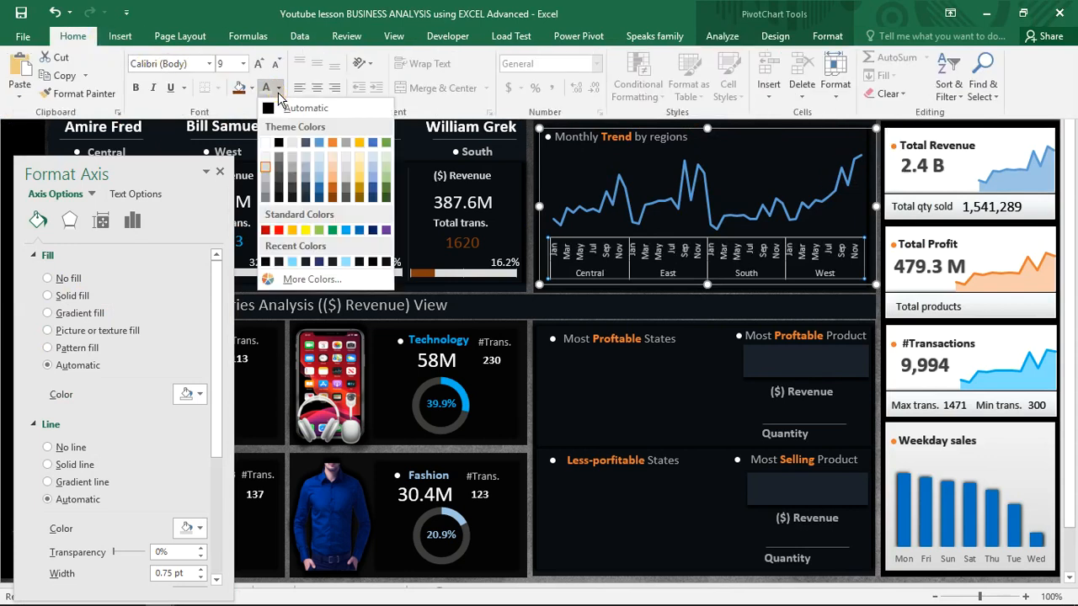
{"action": "left_click", "coordinate": [279, 89]}
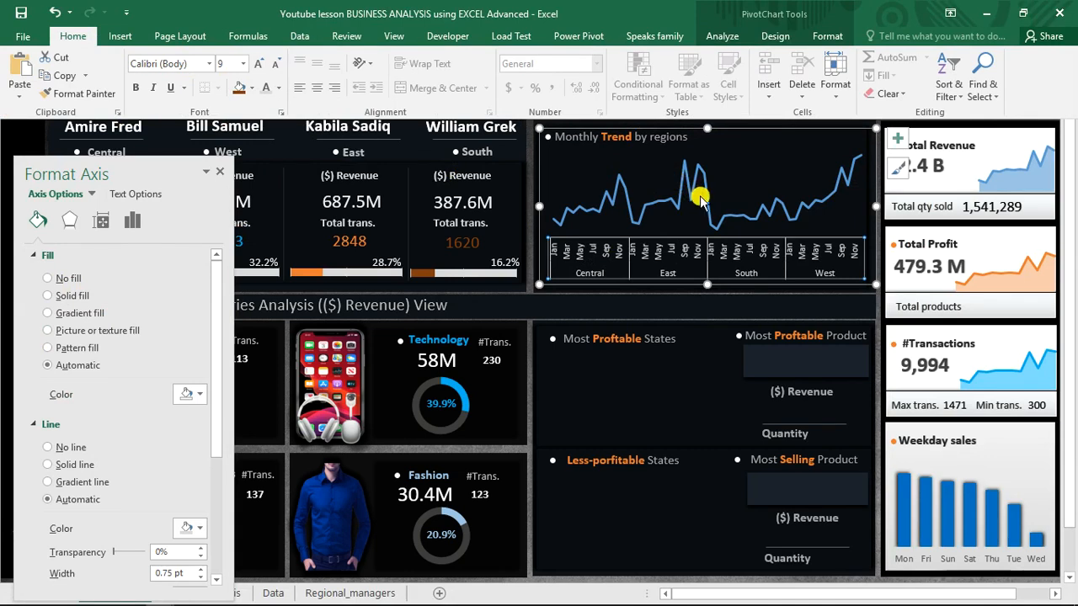
{"action": "key", "text": "ctrl+shift+F1"}
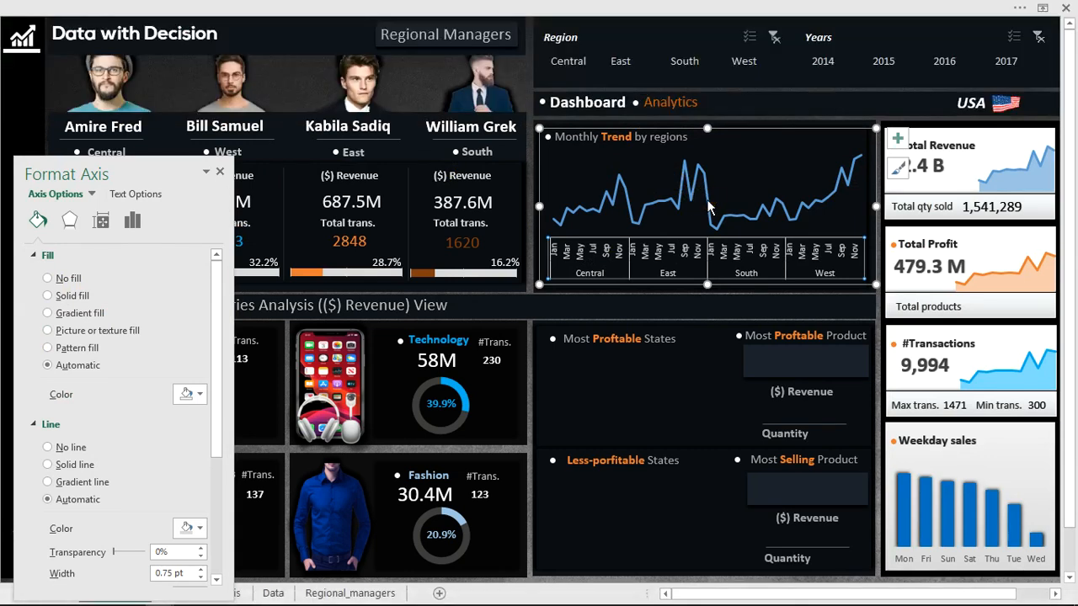
Apply a gradient line to the trend chart's data series and remove its two middle gradient stops.
{"action": "left_click", "coordinate": [708, 202]}
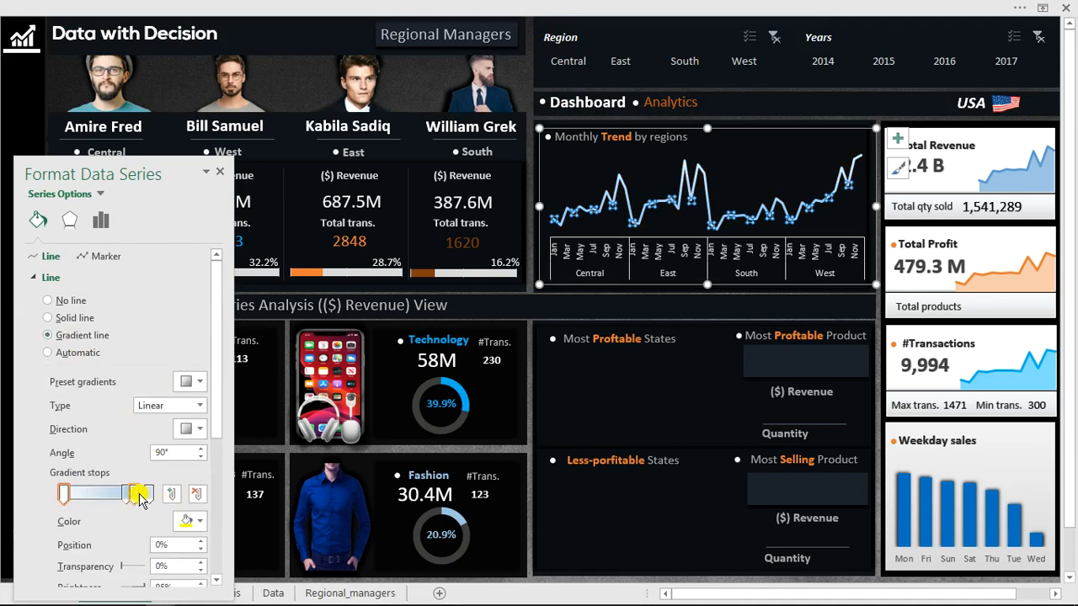
{"action": "left_click", "coordinate": [138, 497]}
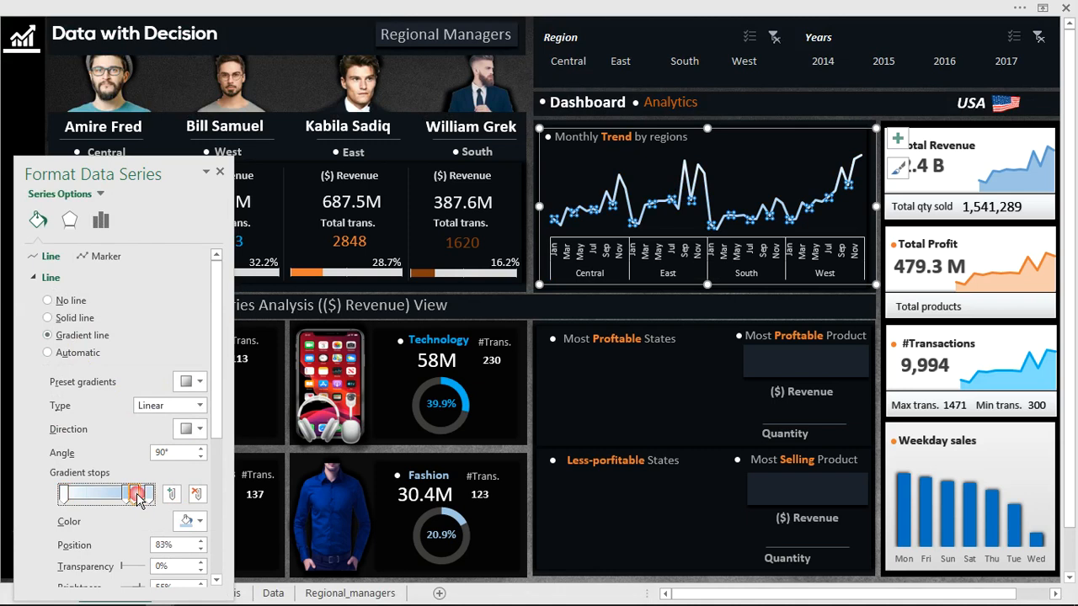
{"action": "left_click", "coordinate": [195, 496]}
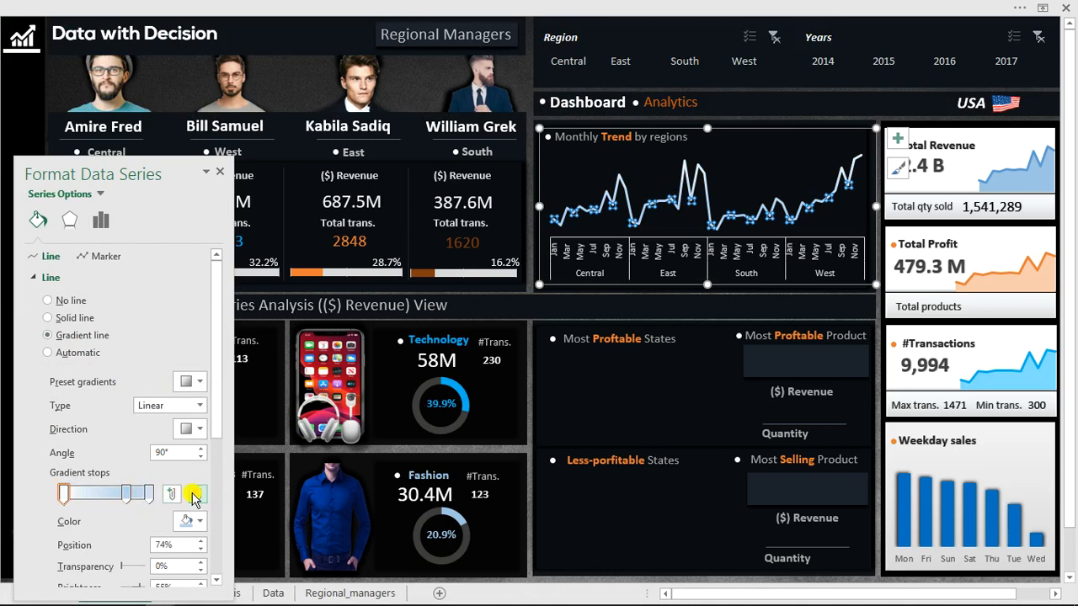
{"action": "left_click", "coordinate": [195, 495]}
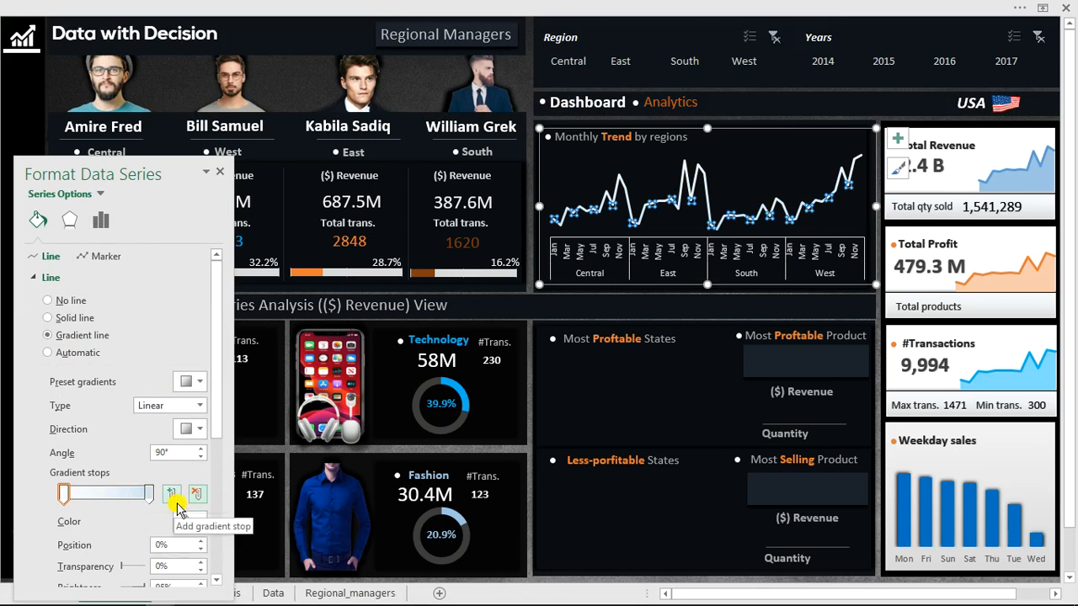
Colour the trend line's 100% gradient stop orange and close the formatting pane.
{"action": "left_click", "coordinate": [146, 495]}
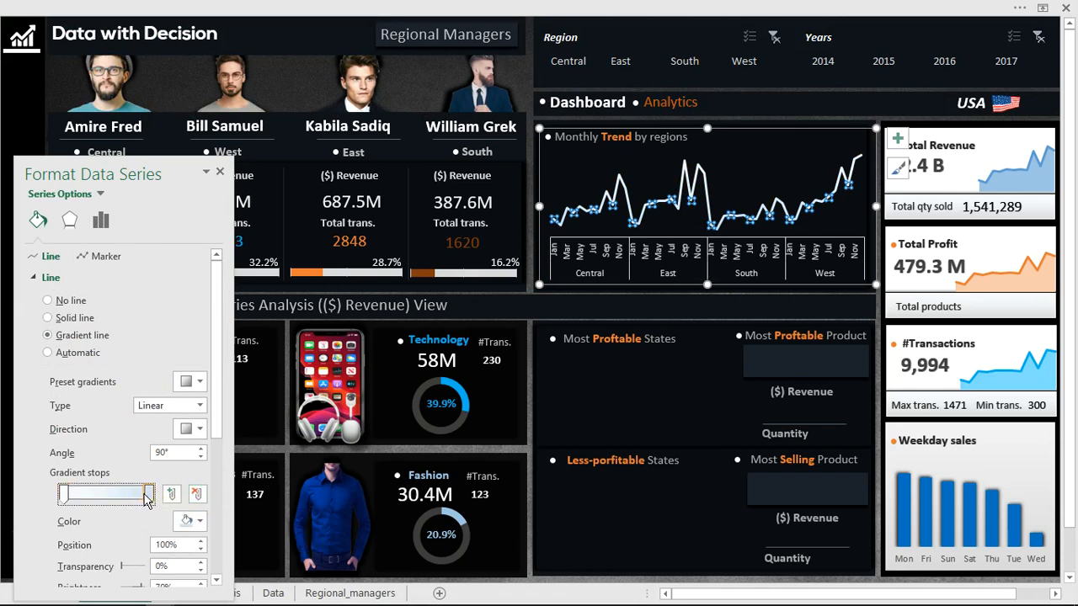
{"action": "left_click", "coordinate": [202, 520]}
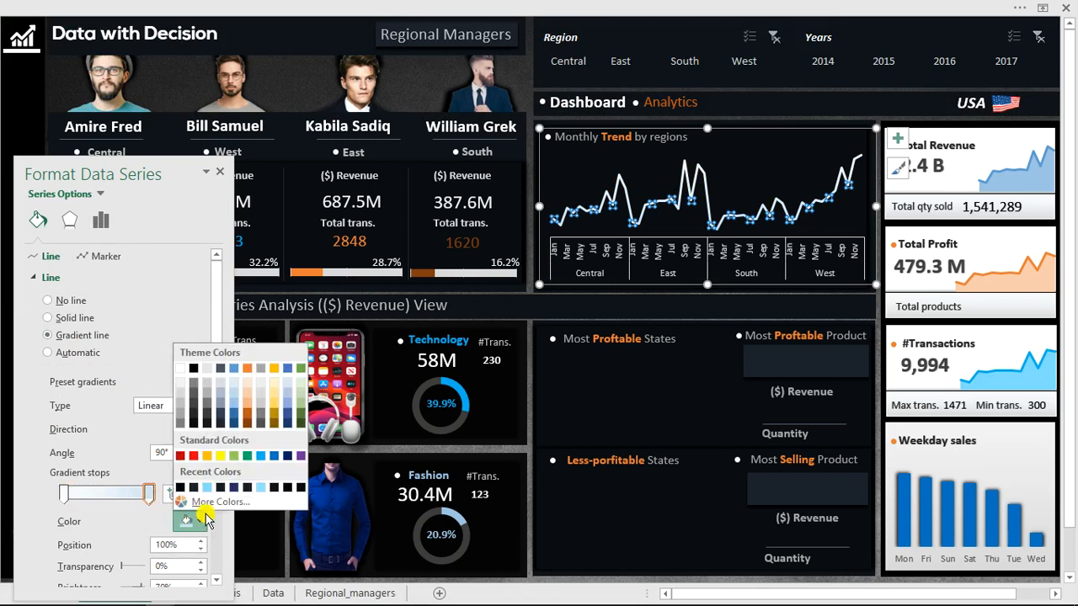
{"action": "left_click", "coordinate": [252, 372]}
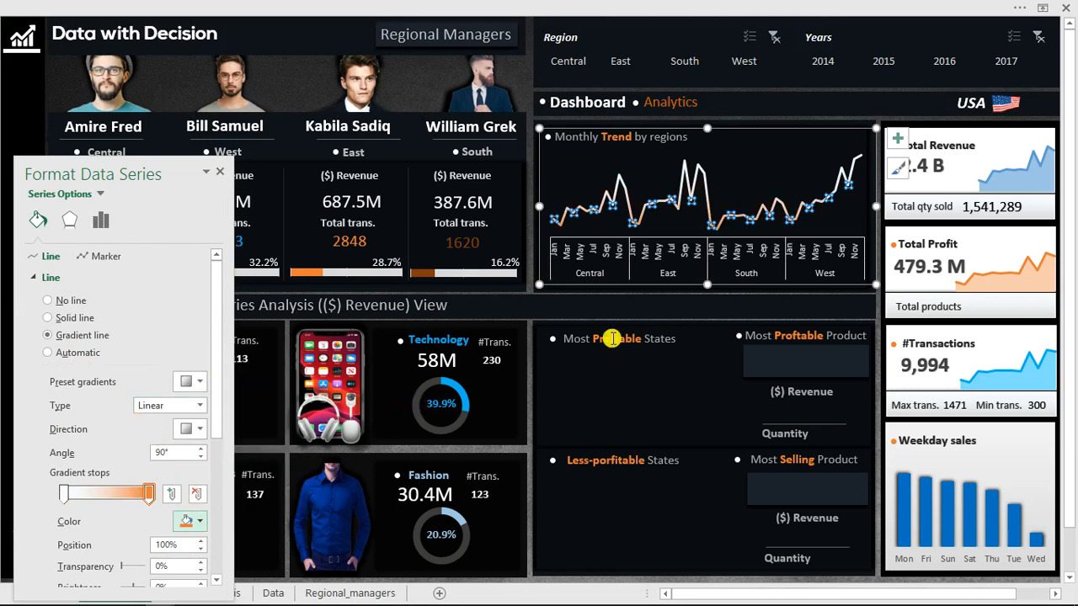
{"action": "left_click", "coordinate": [676, 391]}
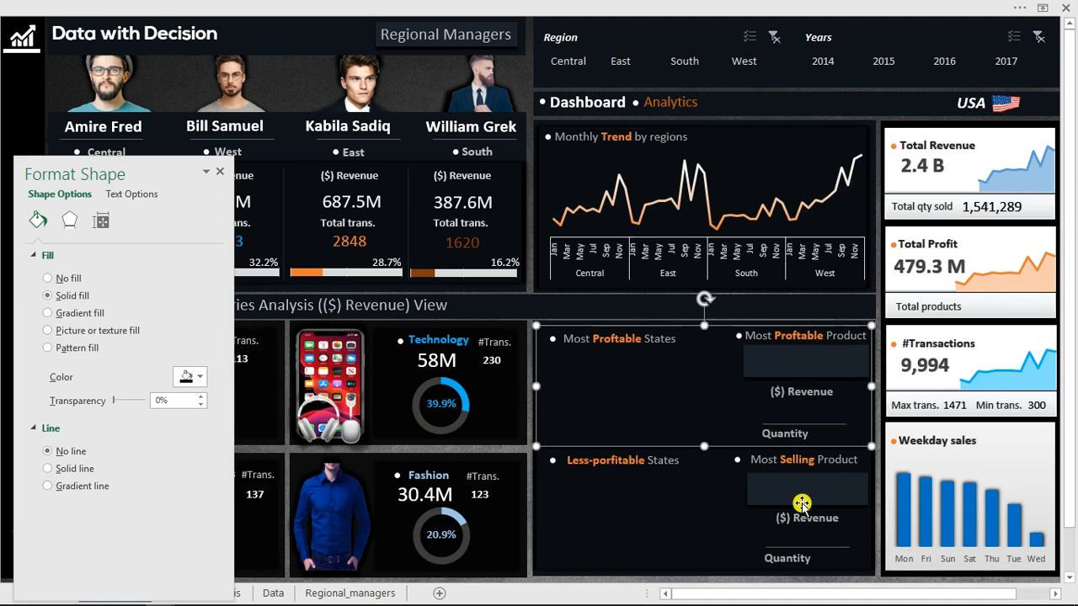
{"action": "left_click", "coordinate": [223, 172]}
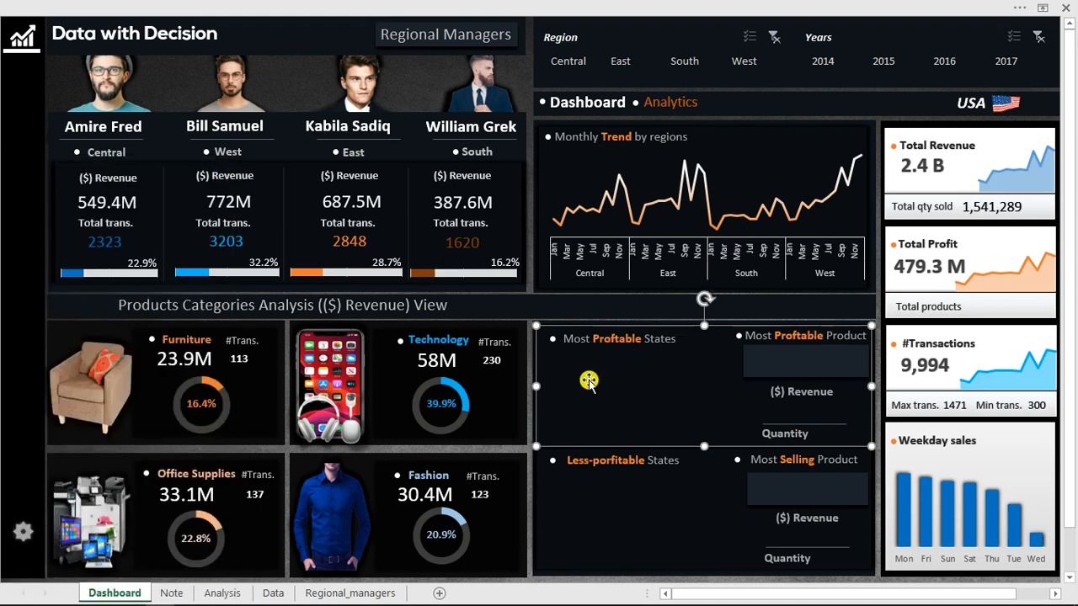
Copy the Years PivotTable in AO4:AO8 of the Analysis sheet to cell AW4.
{"action": "left_click", "coordinate": [216, 595]}
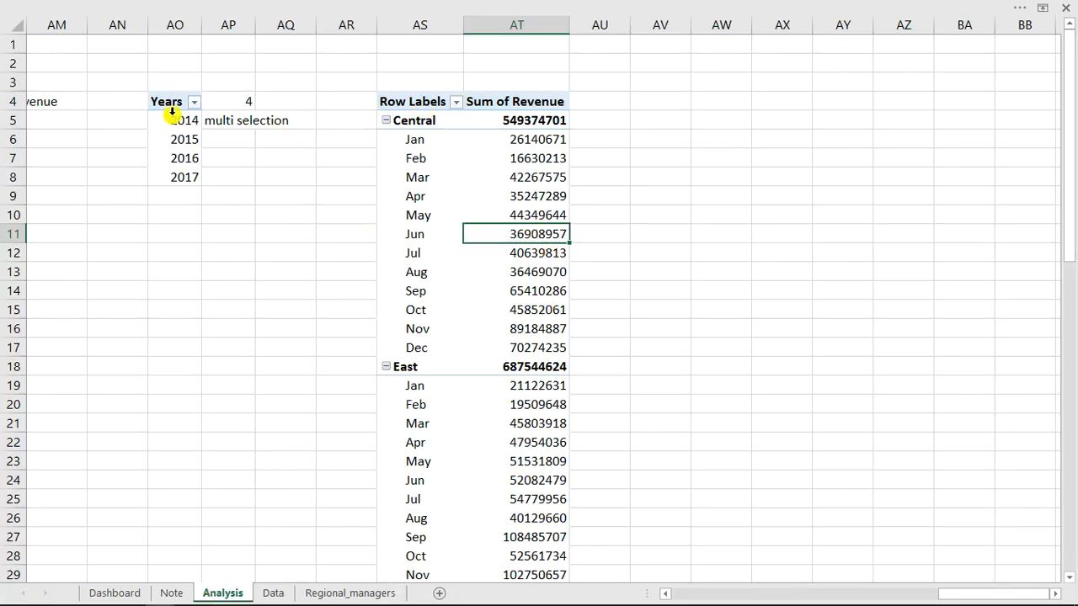
{"action": "left_click_drag", "start_coordinate": [164, 103], "coordinate": [179, 177]}
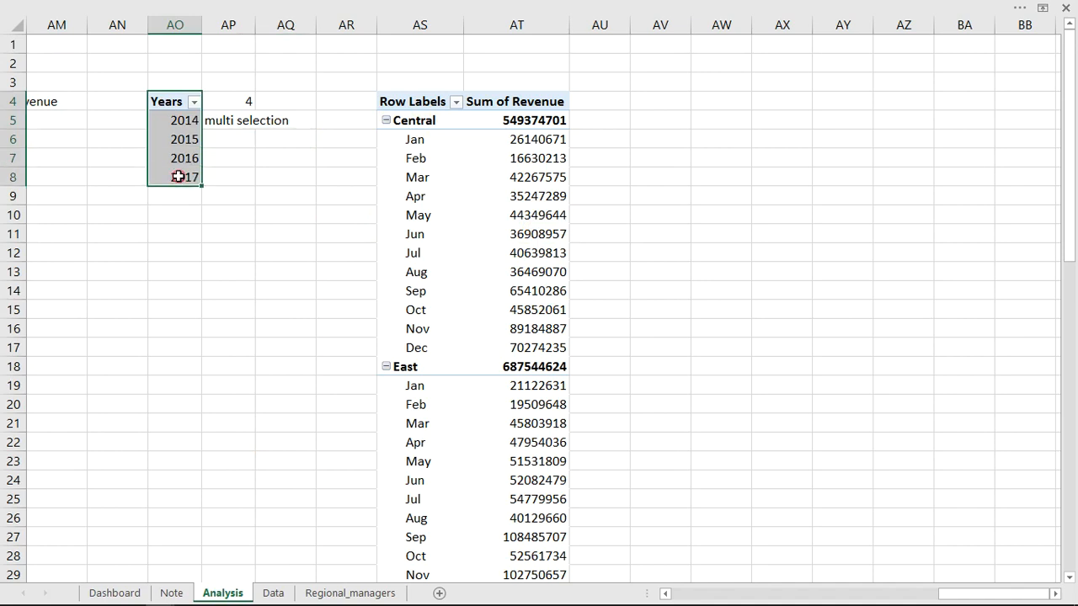
{"action": "key", "text": "ctrl+c"}
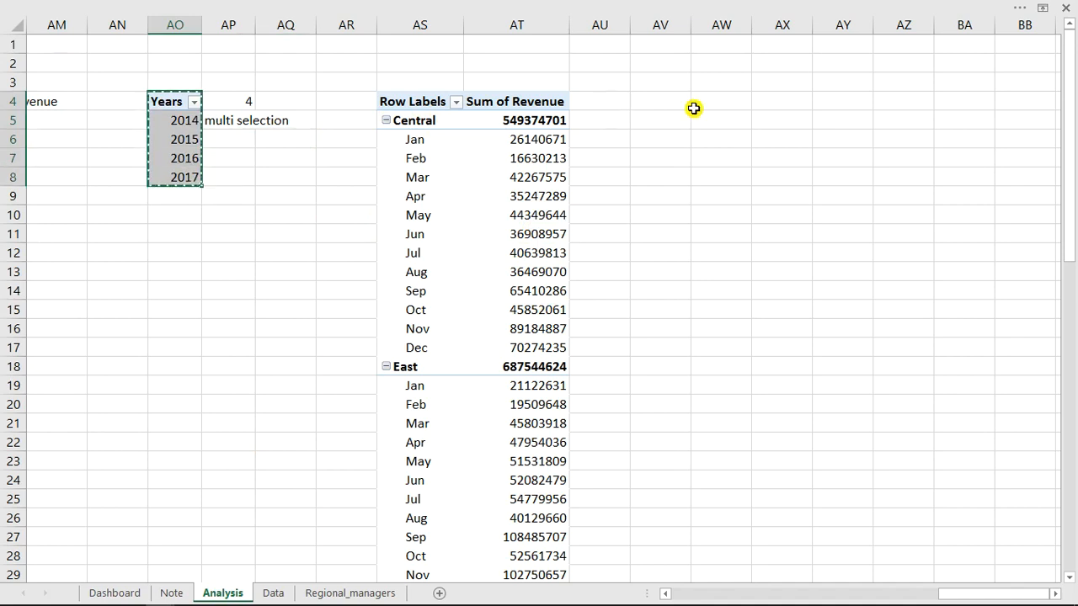
{"action": "left_click", "coordinate": [732, 106]}
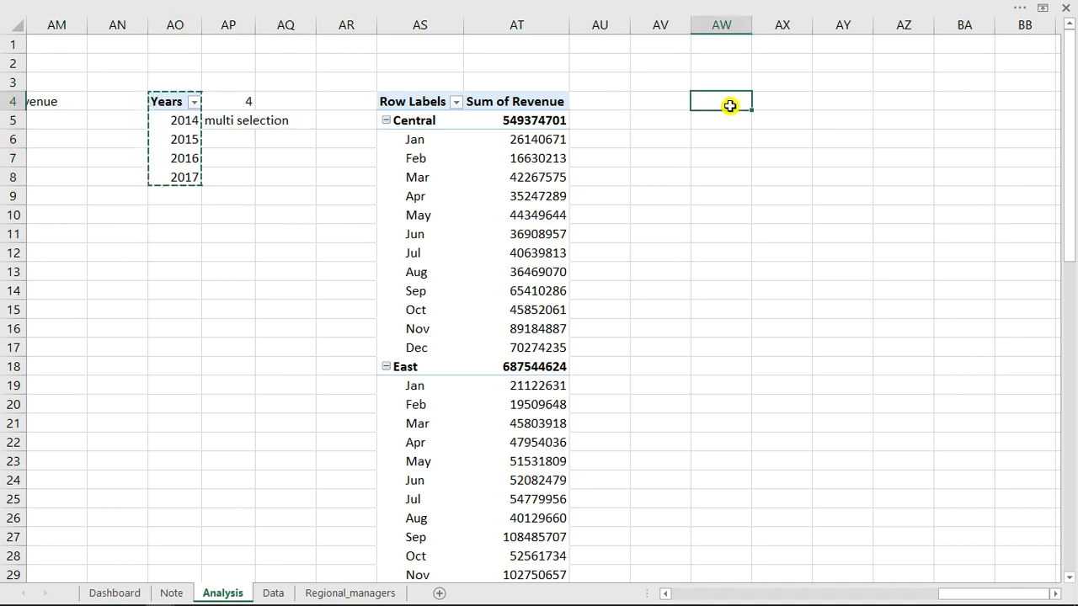
{"action": "key", "text": "ctrl+v"}
{"action": "left_click", "coordinate": [732, 140]}
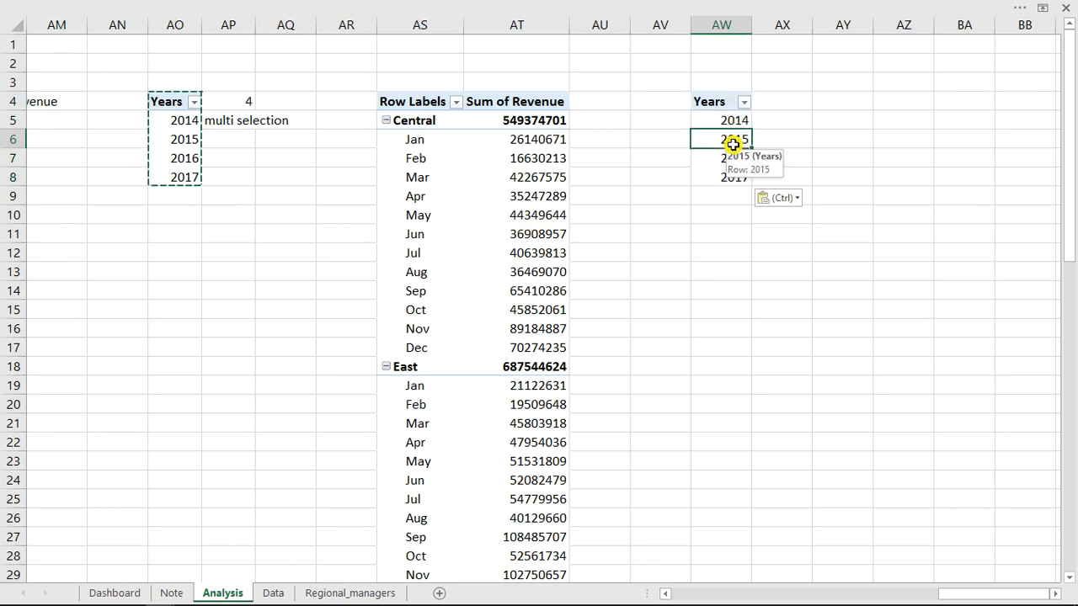
Replace Years in the copied PivotTable with Product Name as rows and Revenue as values.
{"action": "right_click", "coordinate": [731, 143]}
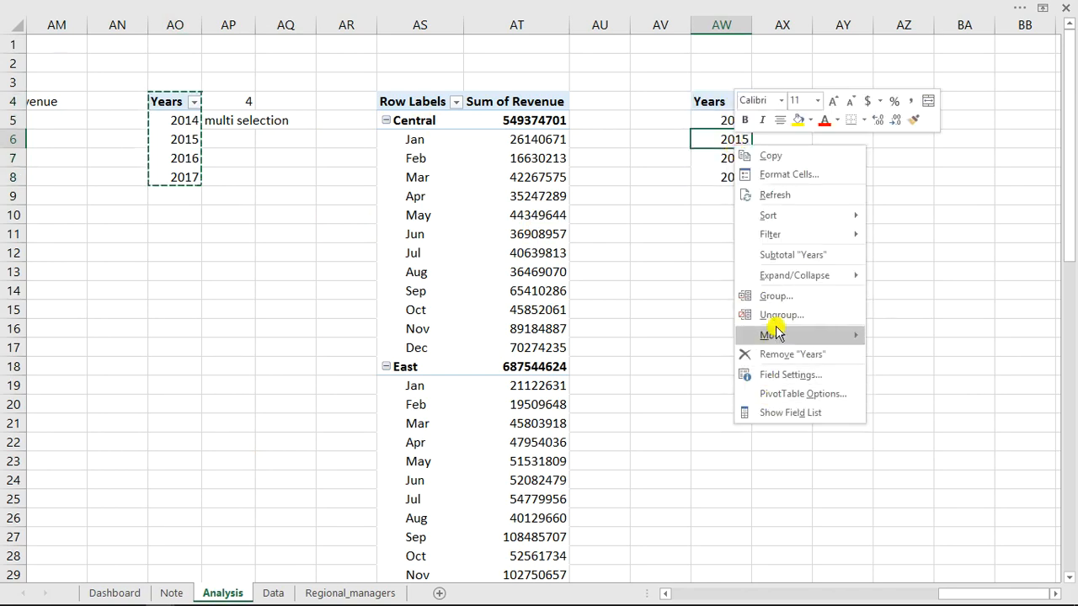
{"action": "left_click", "coordinate": [776, 411]}
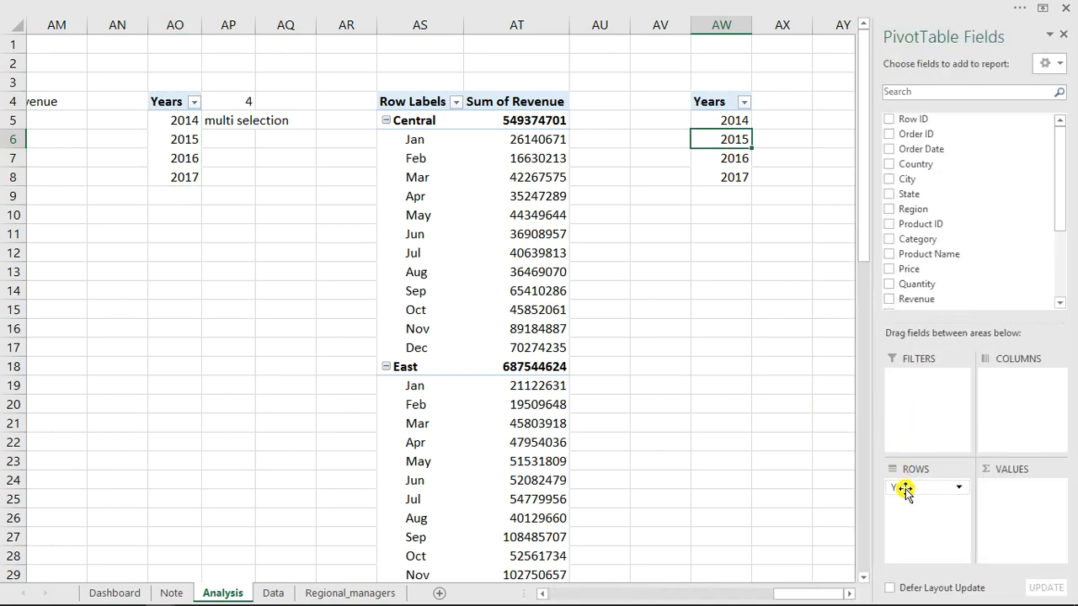
{"action": "left_click_drag", "start_coordinate": [903, 487], "coordinate": [753, 468]}
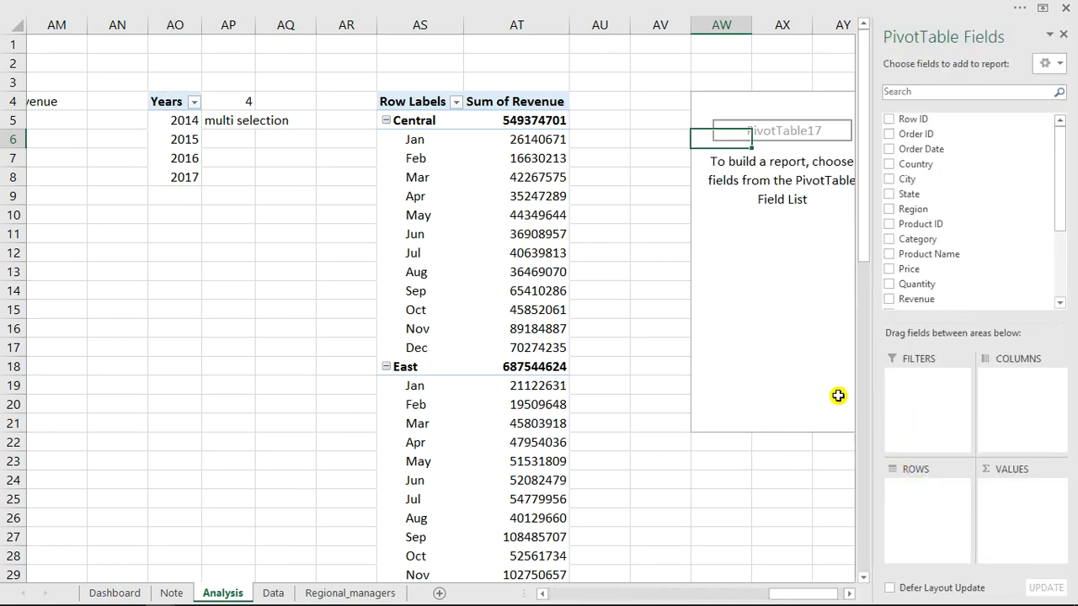
{"action": "left_click", "coordinate": [850, 596]}
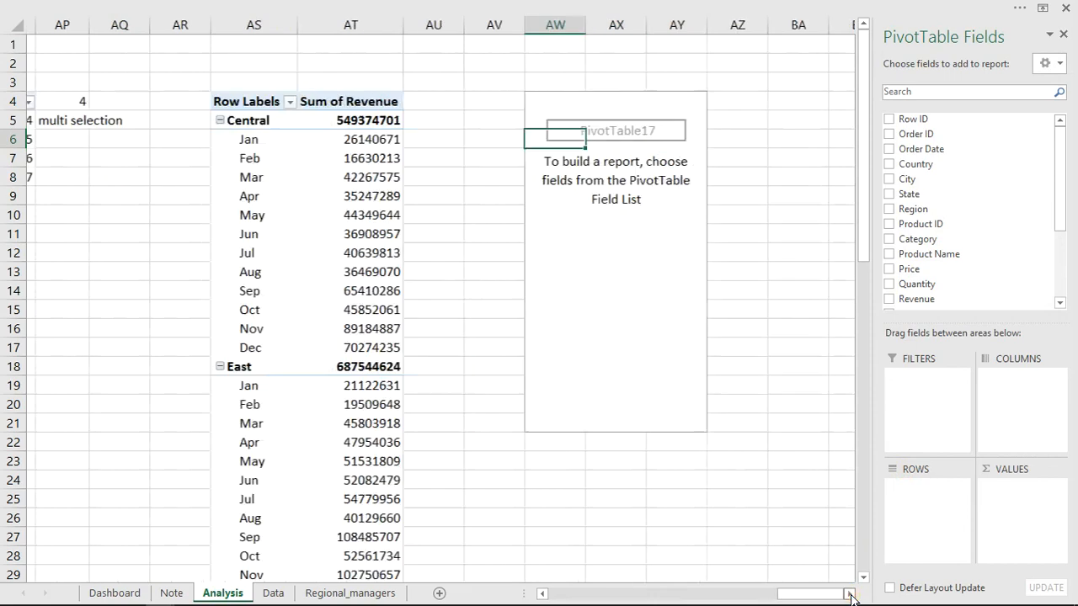
{"action": "left_click", "coordinate": [850, 596]}
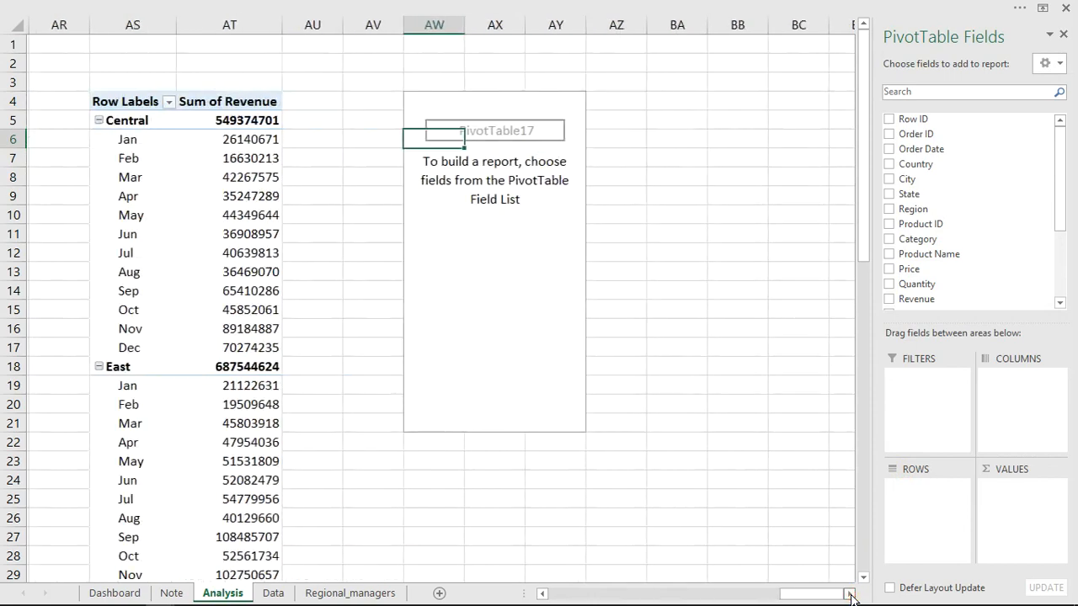
{"action": "left_click", "coordinate": [888, 253]}
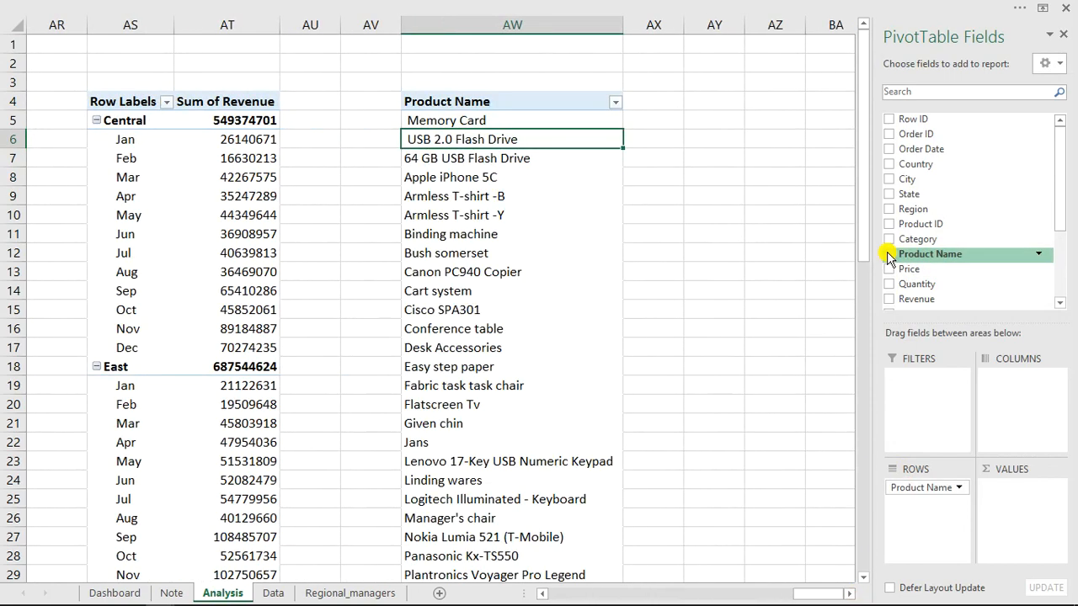
{"action": "left_click", "coordinate": [890, 300]}
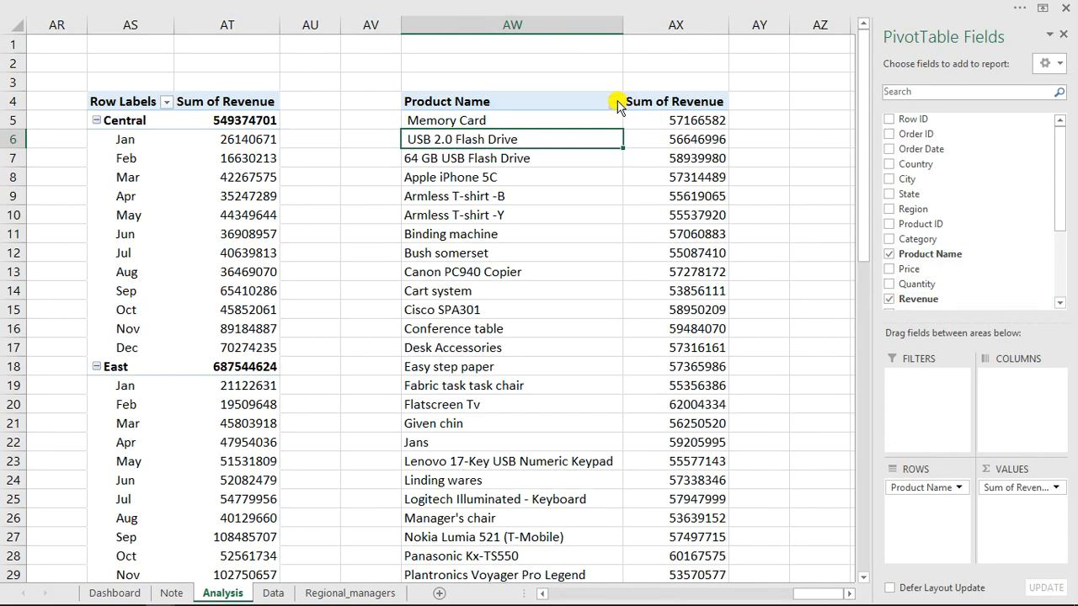
Filter the Product Name PivotTable to the top 1 item by Sum of Revenue.
{"action": "left_click", "coordinate": [615, 101]}
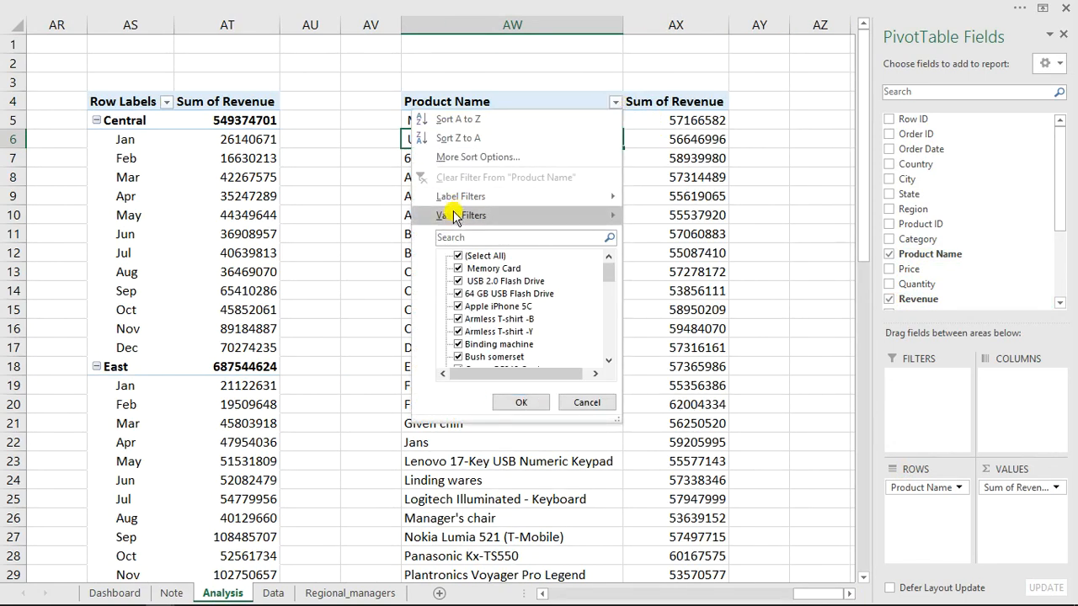
{"action": "mouse_move", "coordinate": [455, 215]}
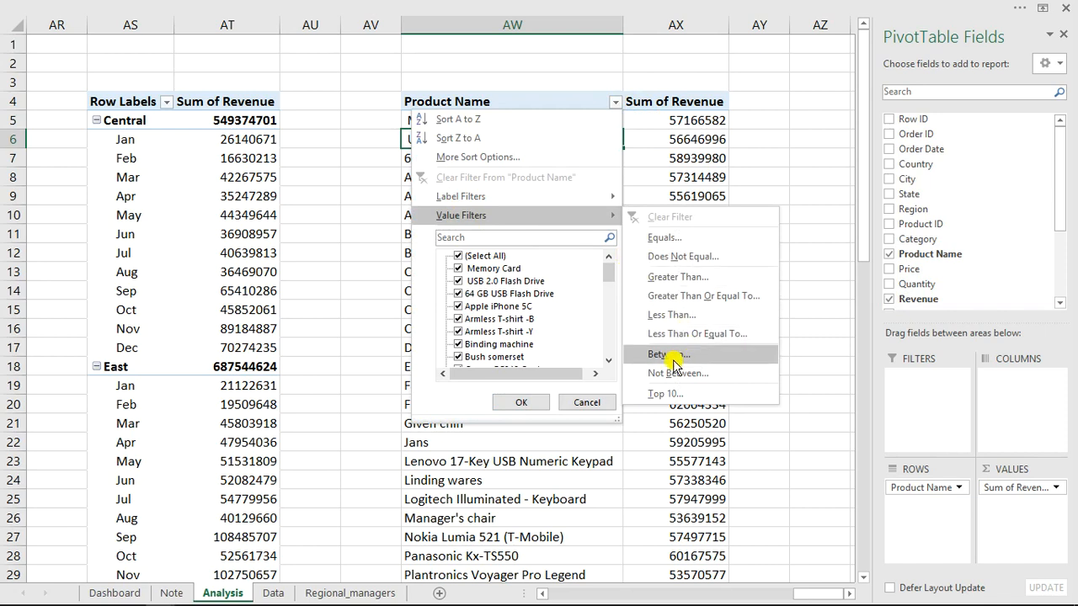
{"action": "left_click", "coordinate": [666, 394]}
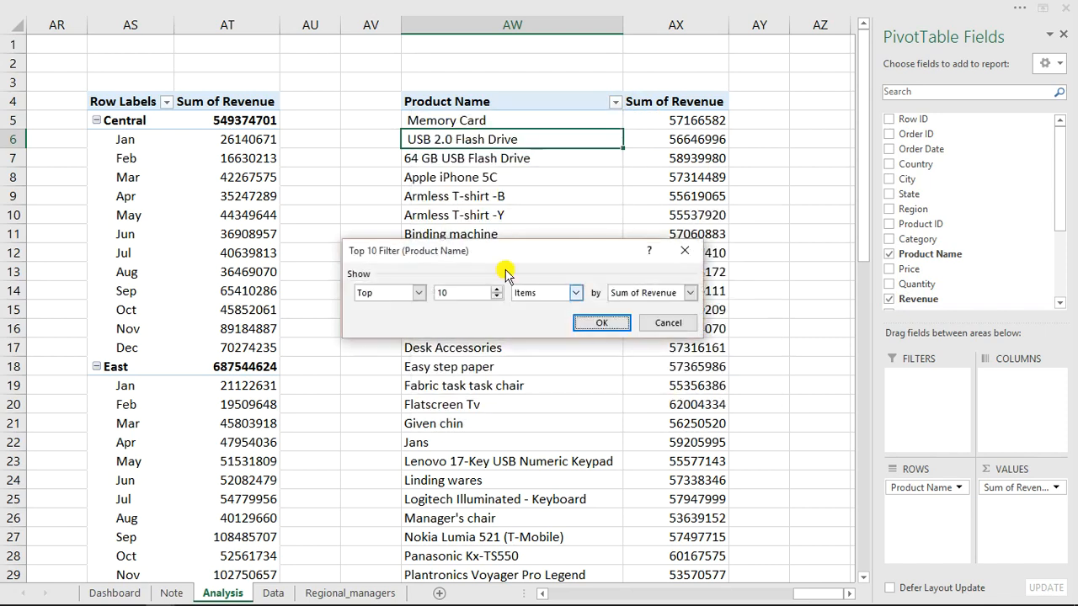
{"action": "left_click", "coordinate": [460, 293]}
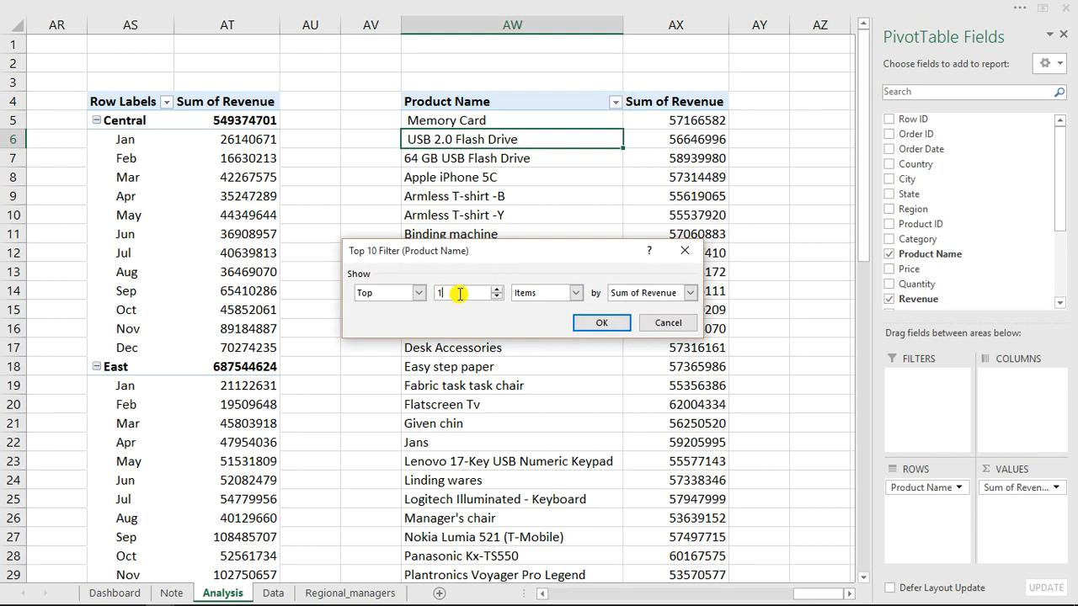
{"action": "key", "text": "Return"}
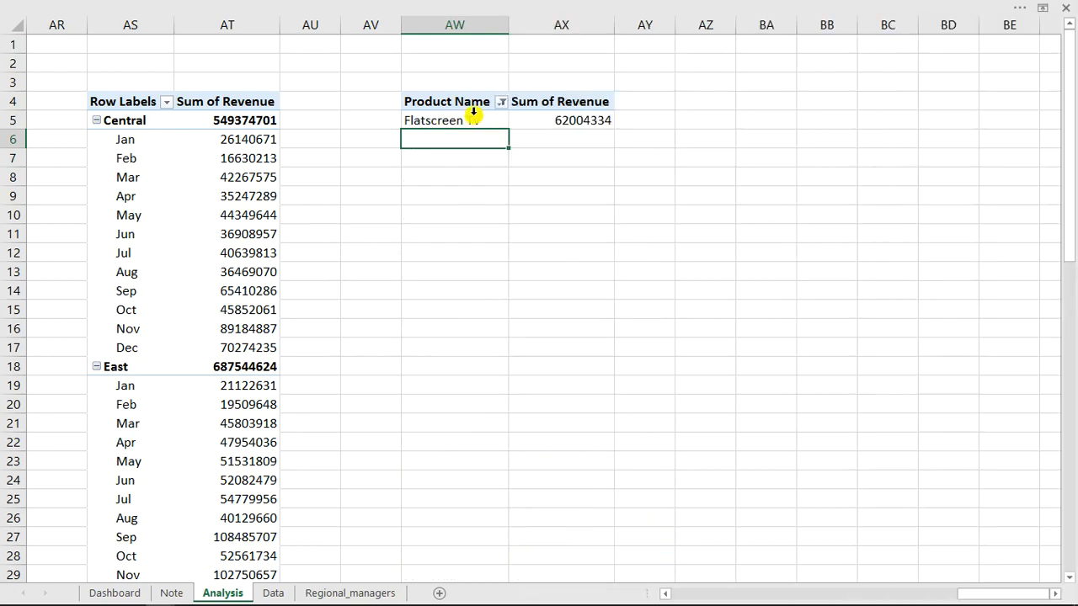
Copy the Product Name PivotTable in AW4:AX5 to cell AZ4 and fit column BA to its contents.
{"action": "left_click_drag", "start_coordinate": [441, 104], "coordinate": [558, 120]}
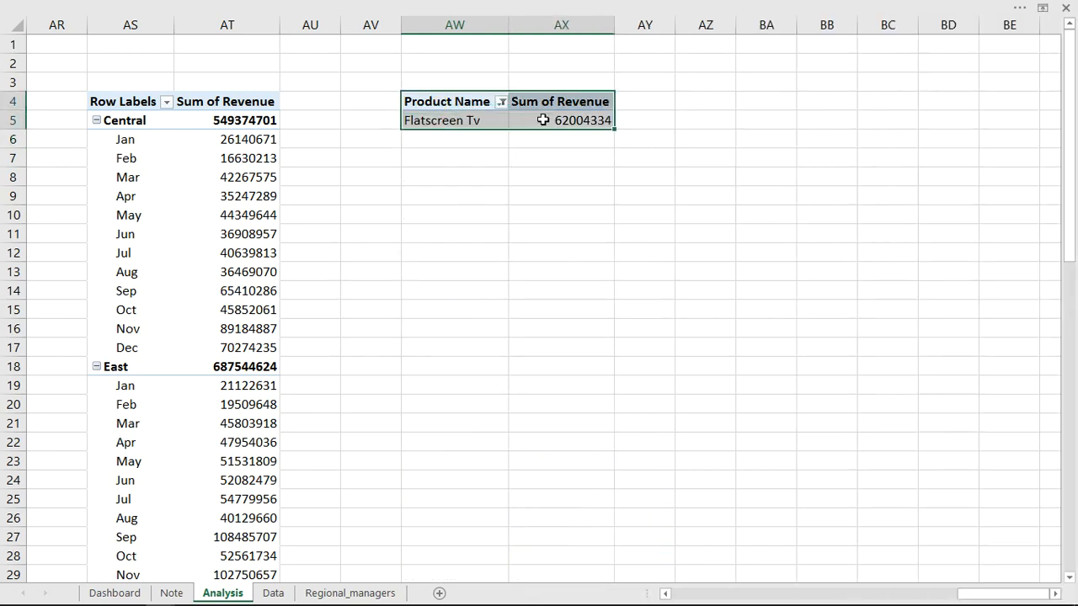
{"action": "key", "text": "ctrl+c"}
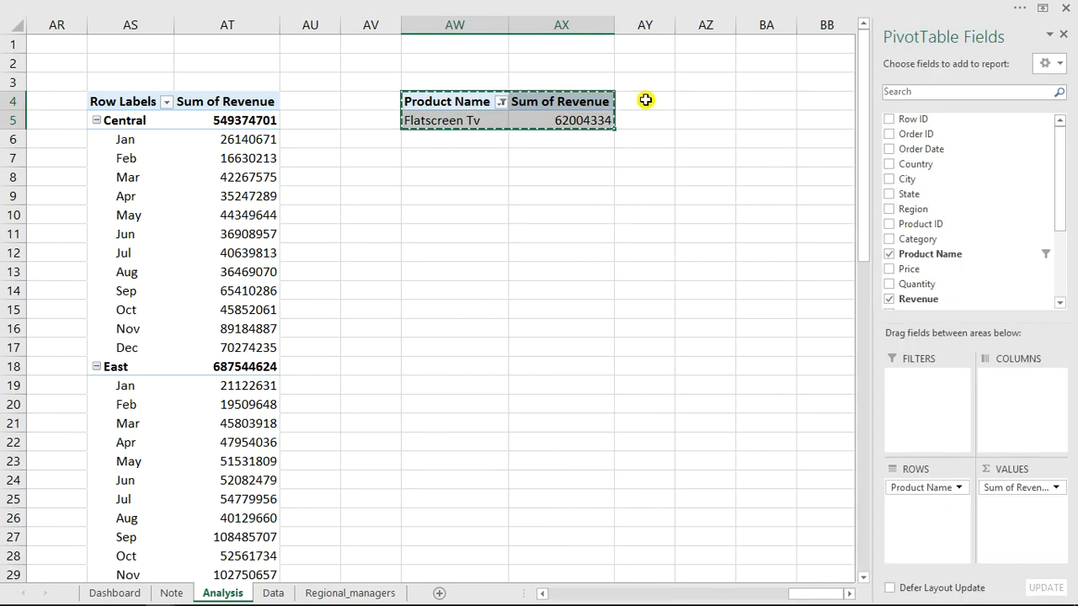
{"action": "left_click", "coordinate": [701, 103]}
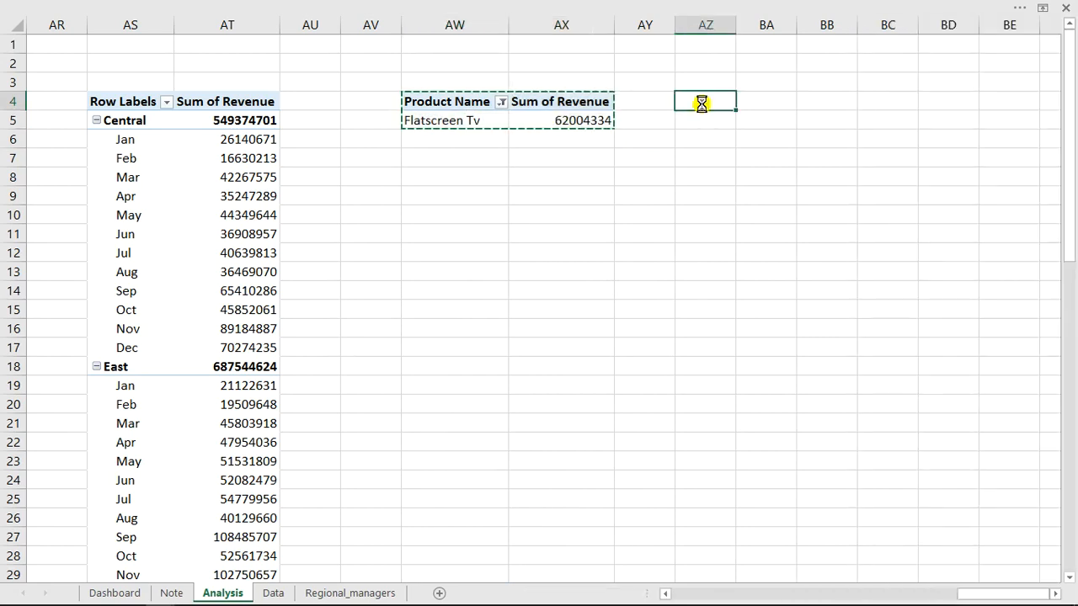
{"action": "key", "text": "ctrl+v"}
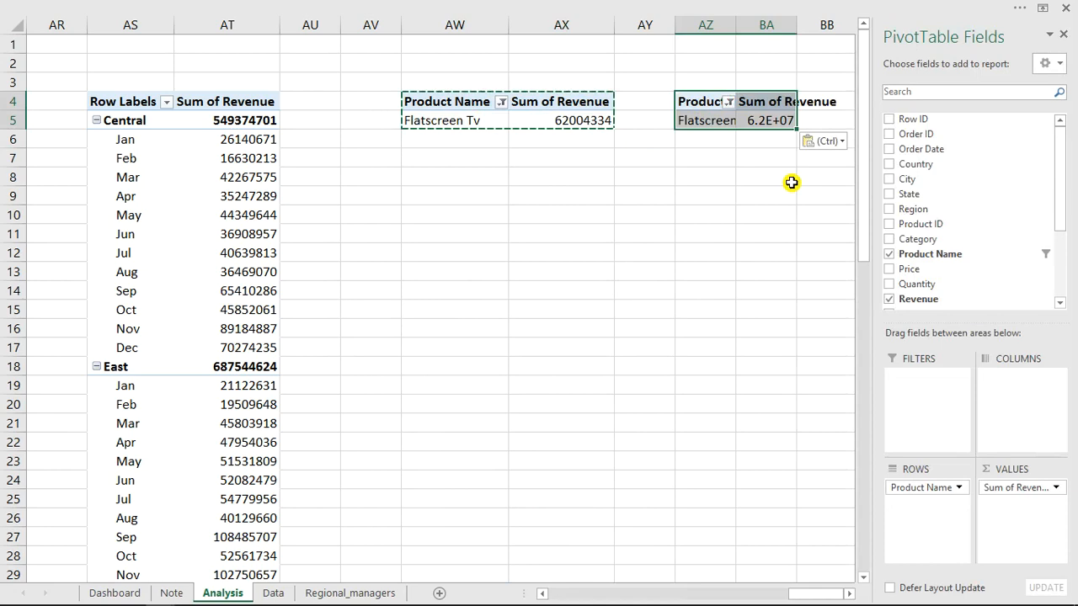
{"action": "double_click", "coordinate": [797, 28]}
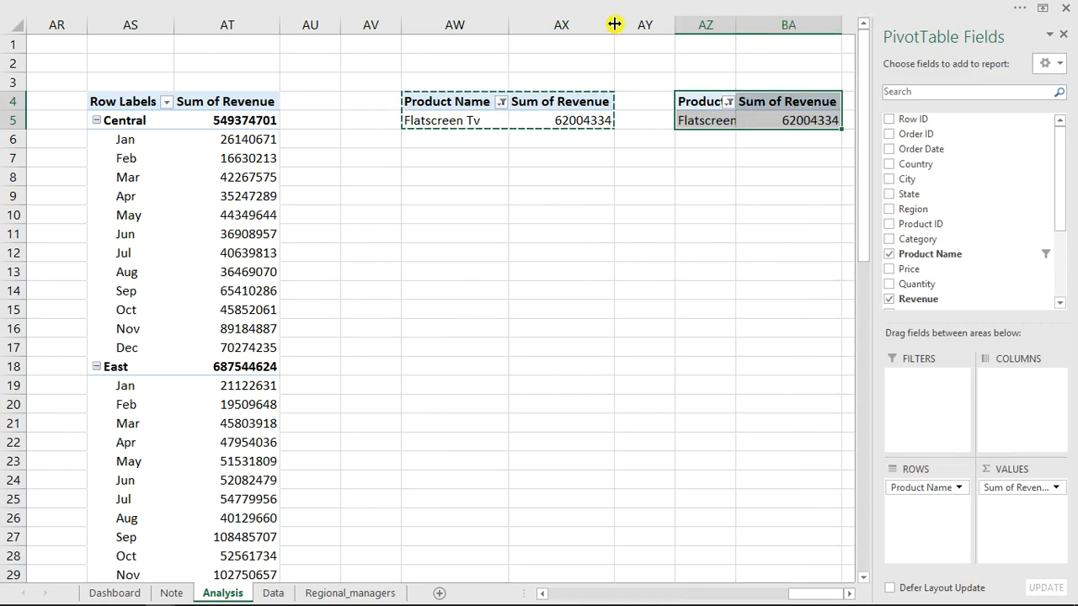
Replace Revenue with Quantity as the values of the copied Product Name PivotTable at AZ4.
{"action": "left_click", "coordinate": [556, 123]}
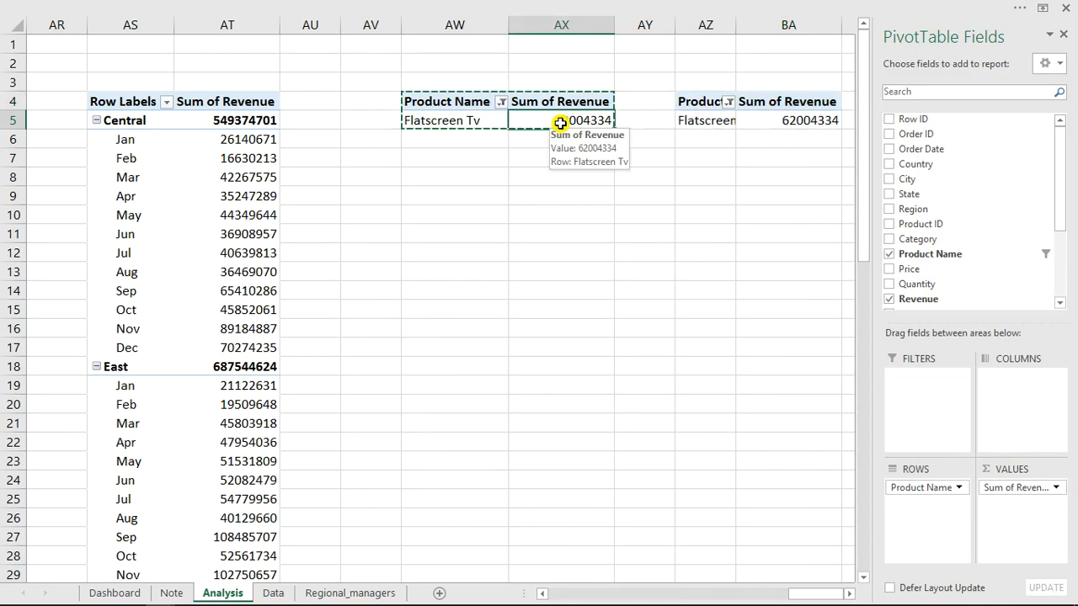
{"action": "left_click", "coordinate": [764, 120]}
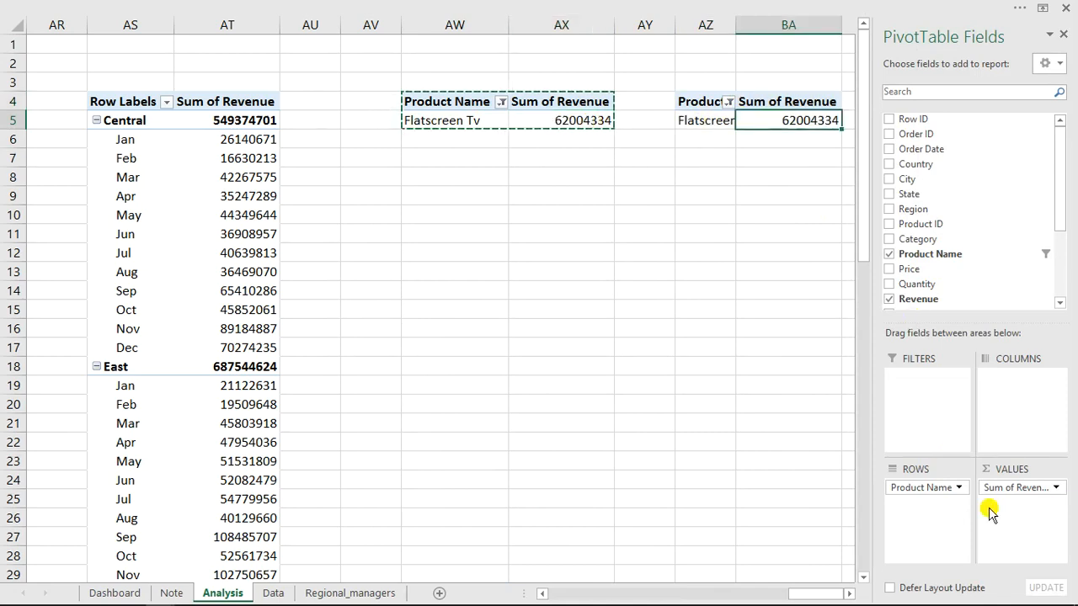
{"action": "left_click_drag", "start_coordinate": [994, 488], "coordinate": [776, 417]}
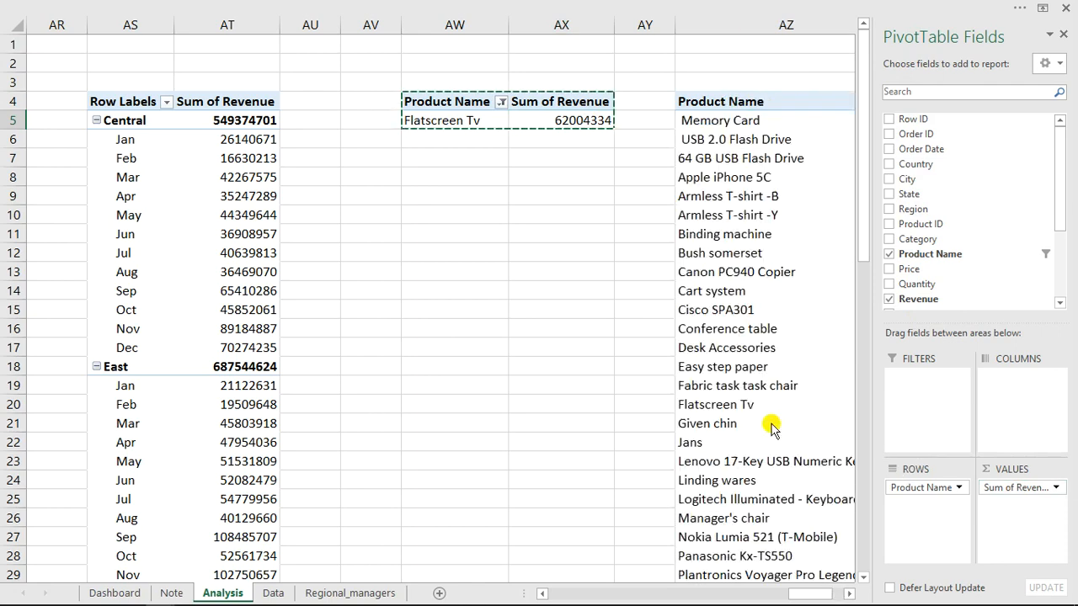
{"action": "left_click_drag", "start_coordinate": [913, 286], "coordinate": [1021, 489]}
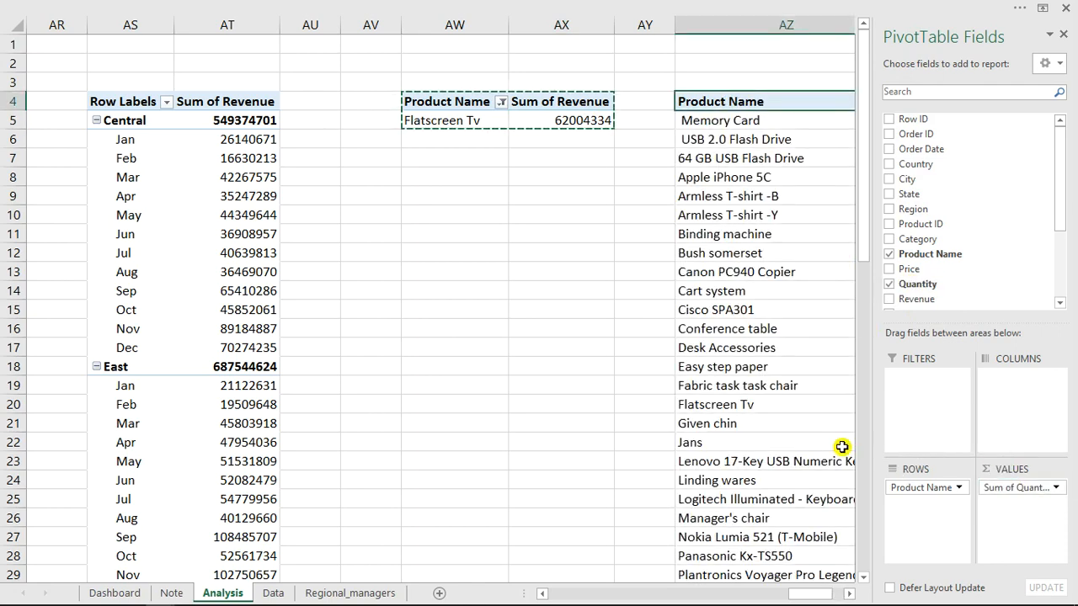
Filter the copied Product Name PivotTable to the top 1 item by Sum of Quantity.
{"action": "left_click_drag", "start_coordinate": [808, 594], "coordinate": [826, 596]}
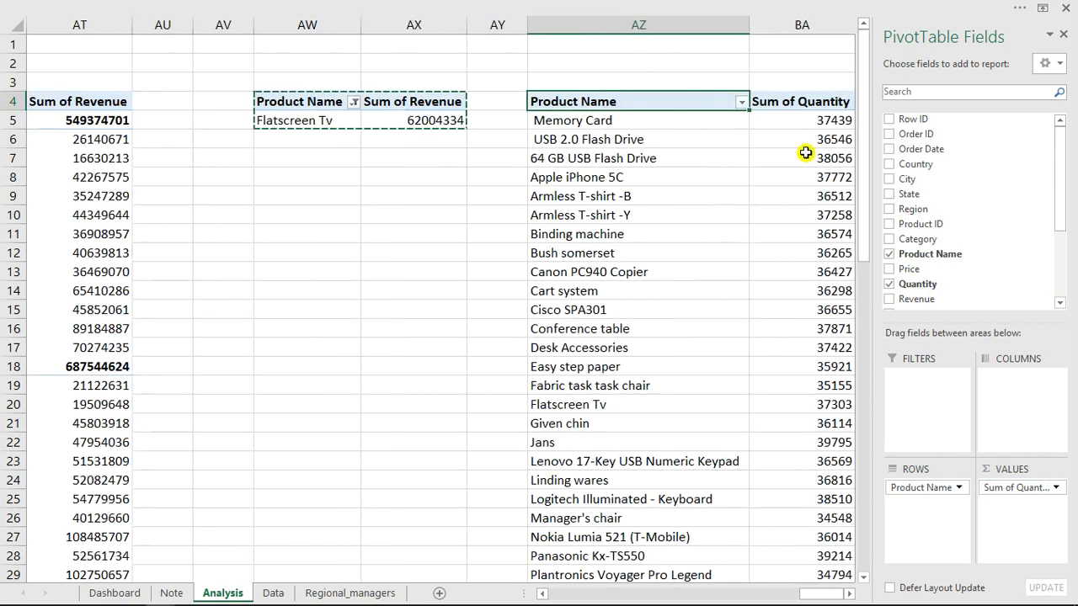
{"action": "left_click", "coordinate": [741, 102]}
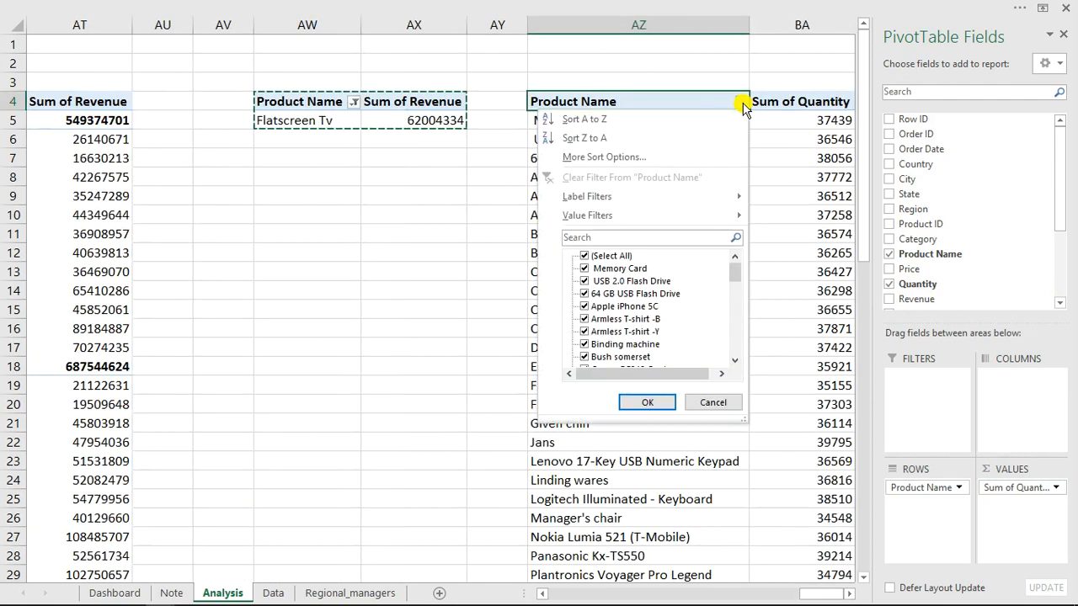
{"action": "left_click", "coordinate": [702, 216]}
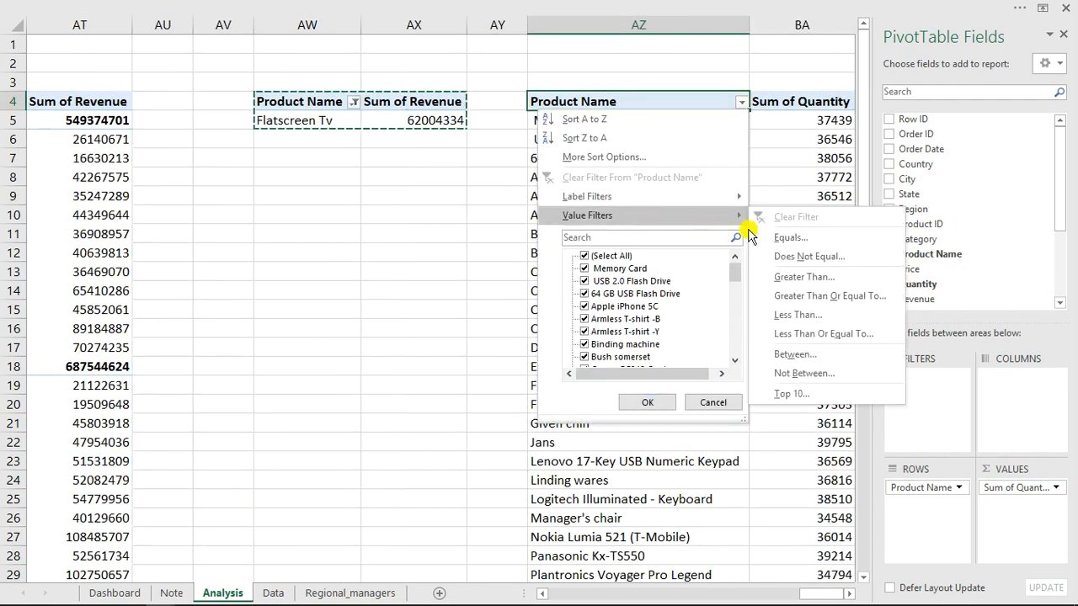
{"action": "left_click", "coordinate": [783, 395]}
{"action": "left_click", "coordinate": [453, 292]}
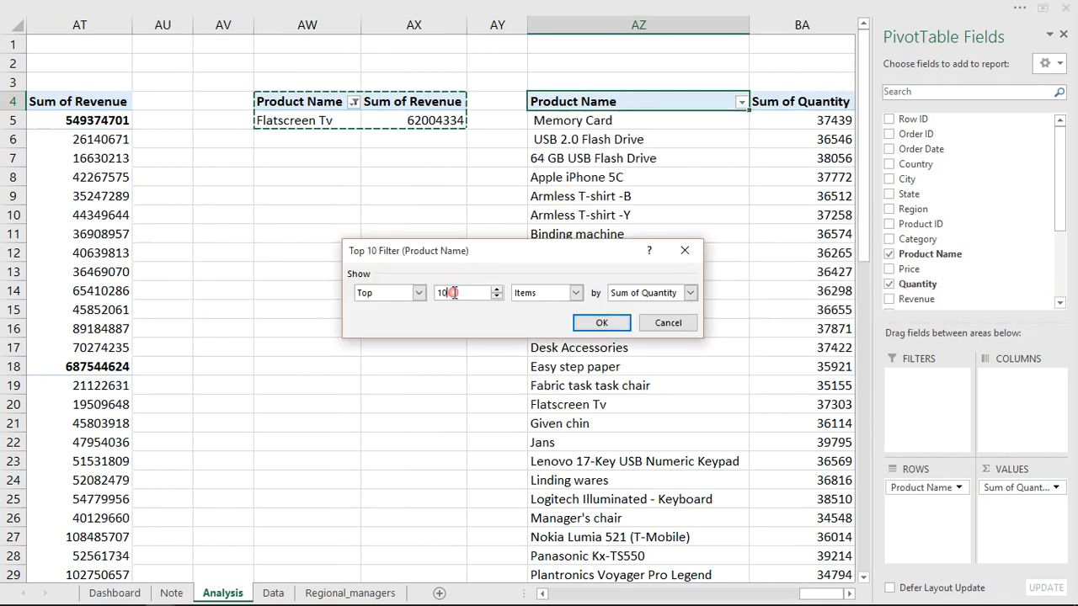
{"action": "left_click", "coordinate": [605, 321]}
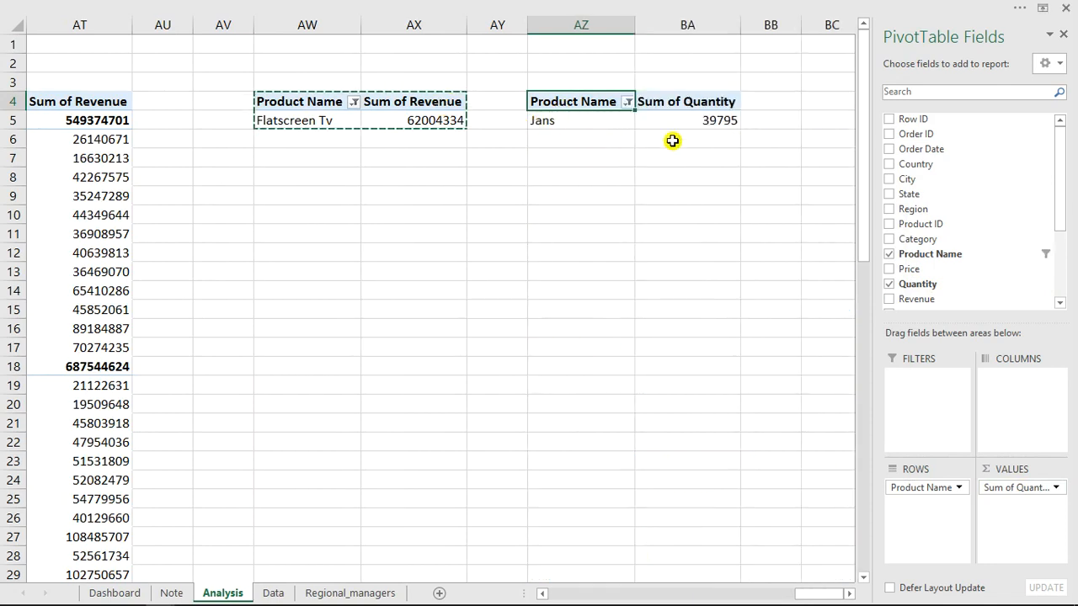
{"action": "left_click", "coordinate": [430, 119]}
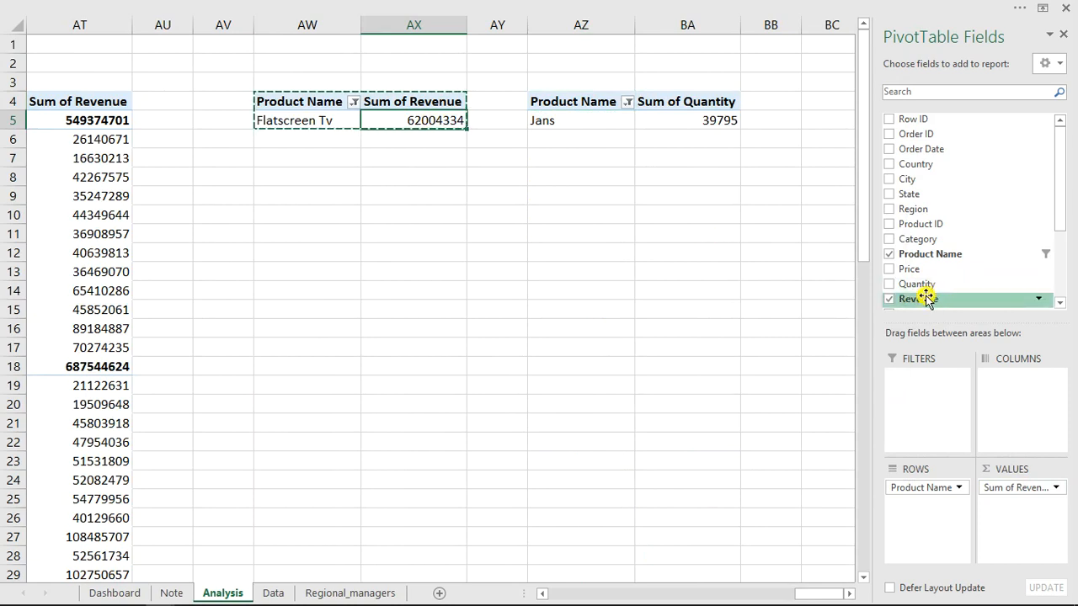
{"action": "left_click_drag", "start_coordinate": [924, 286], "coordinate": [1022, 522]}
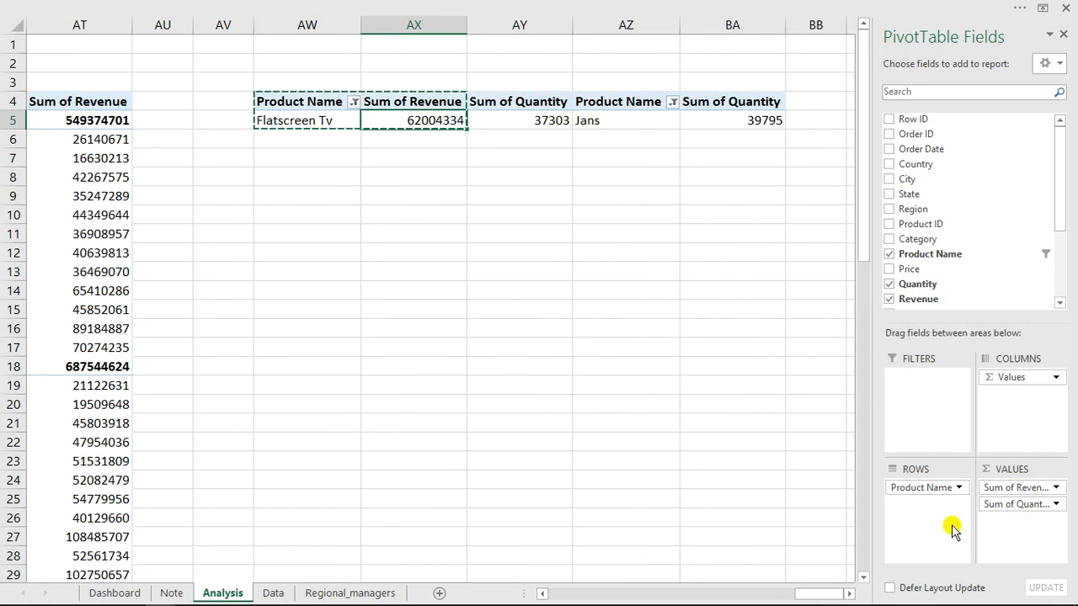
{"action": "left_click_drag", "start_coordinate": [741, 469], "coordinate": [560, 228]}
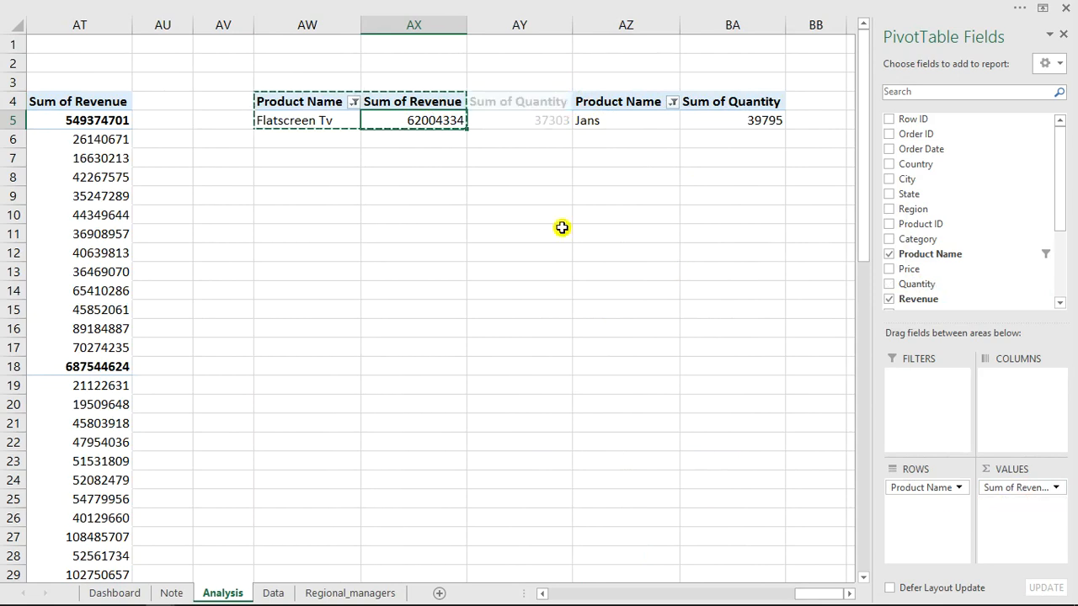
Insert a blank column at AY between the two Product Name PivotTables.
{"action": "left_click", "coordinate": [516, 25]}
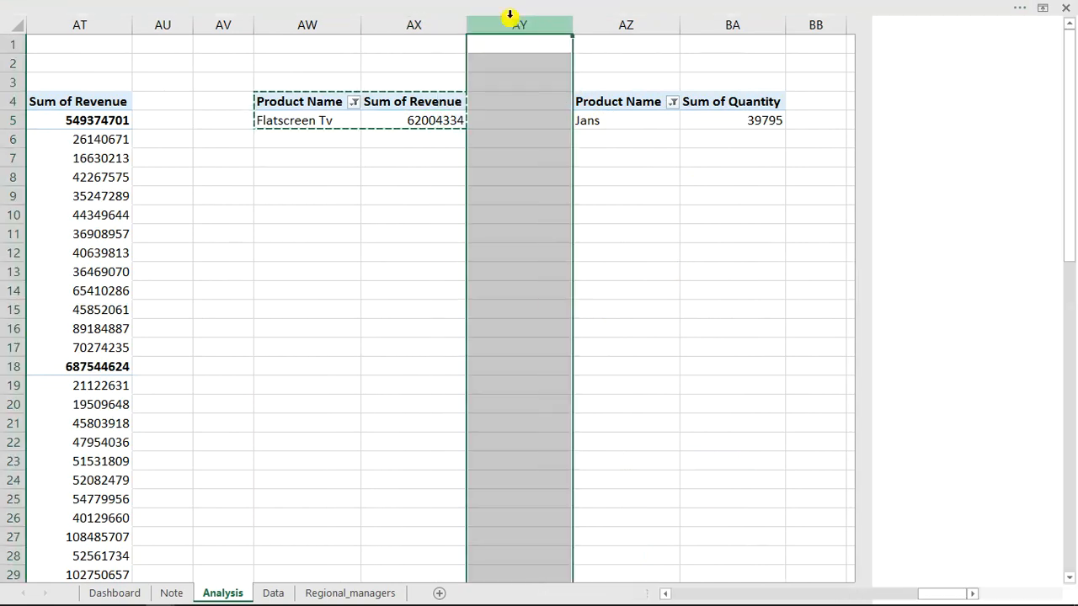
{"action": "right_click", "coordinate": [516, 25]}
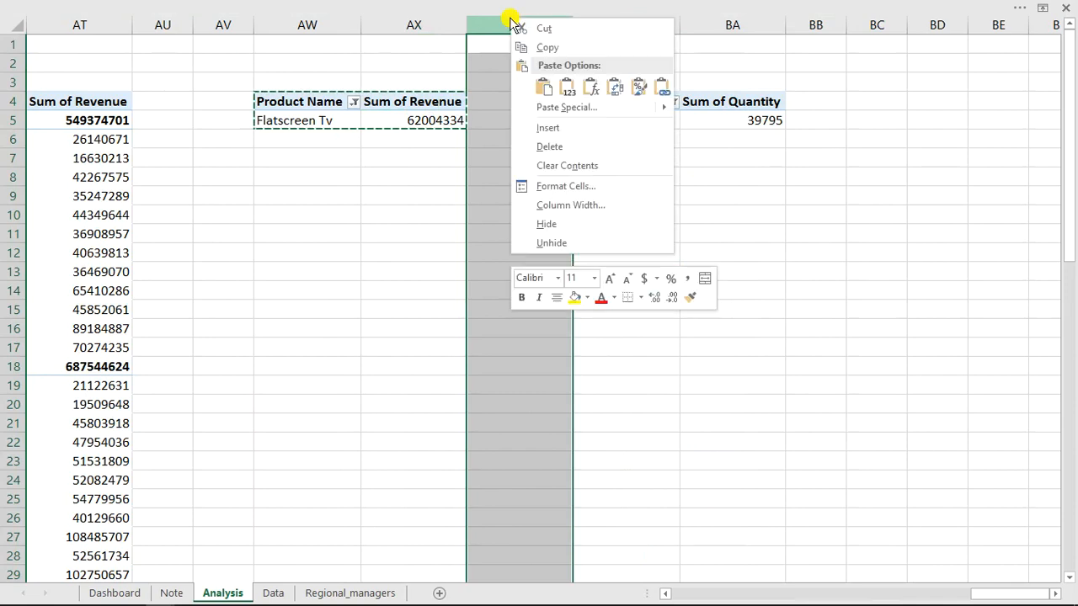
{"action": "left_click", "coordinate": [552, 128]}
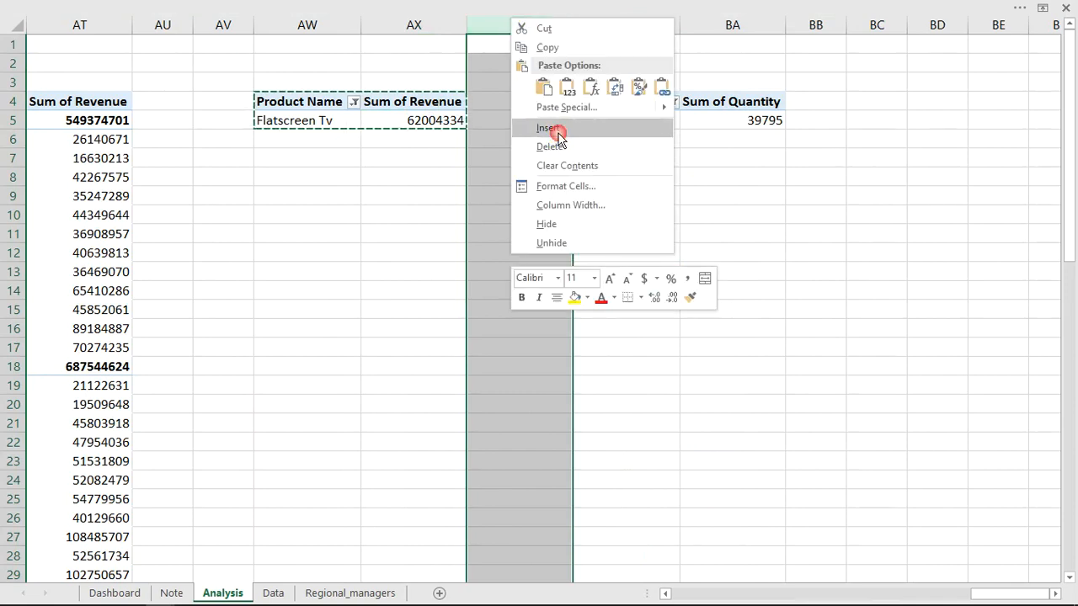
Add Quantity as a second value beside Revenue in the Product Name PivotTable at AW4.
{"action": "left_click", "coordinate": [452, 103]}
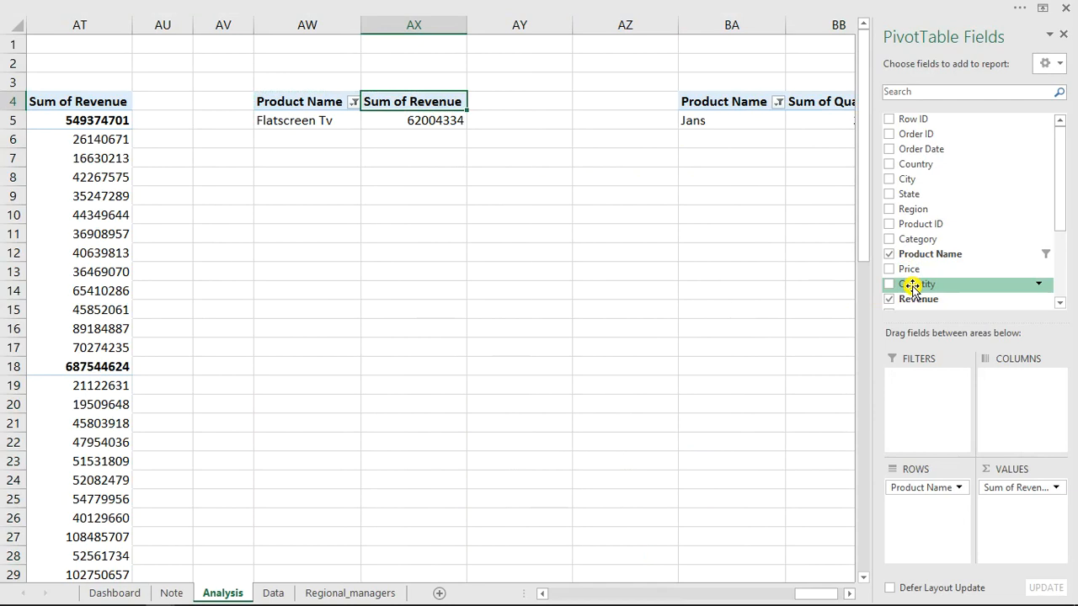
{"action": "left_click_drag", "start_coordinate": [910, 282], "coordinate": [1017, 505]}
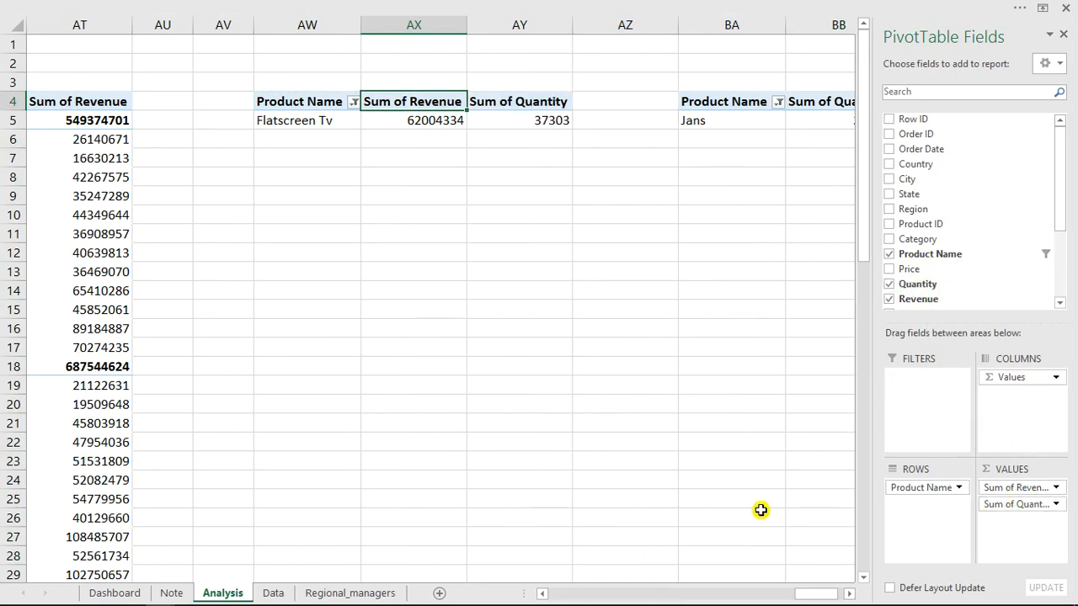
{"action": "left_click_drag", "start_coordinate": [824, 593], "coordinate": [842, 598]}
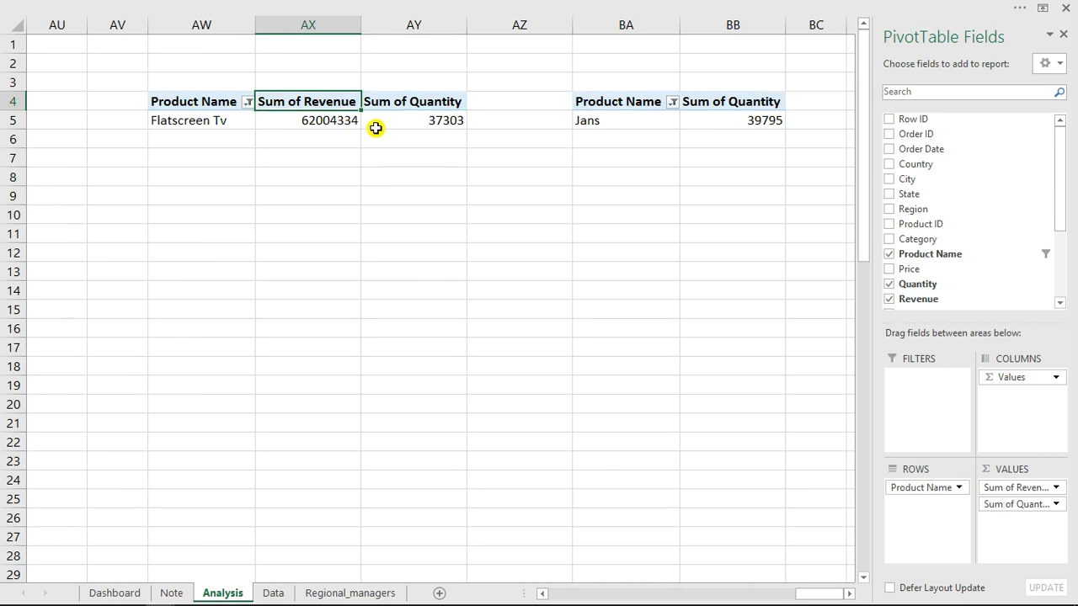
Switch to the finished BUSINESS ANALYSIS workbook's dashboard and end the run-time error.
{"action": "mouse_move", "coordinate": [424, 126]}
{"action": "mouse_move", "coordinate": [220, 600]}
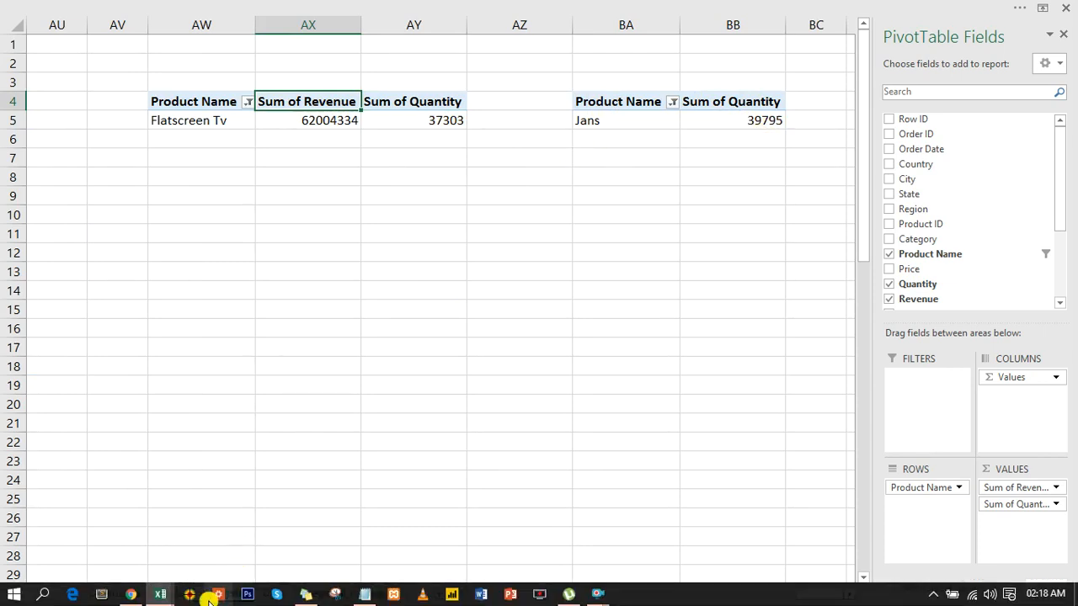
{"action": "mouse_move", "coordinate": [160, 597]}
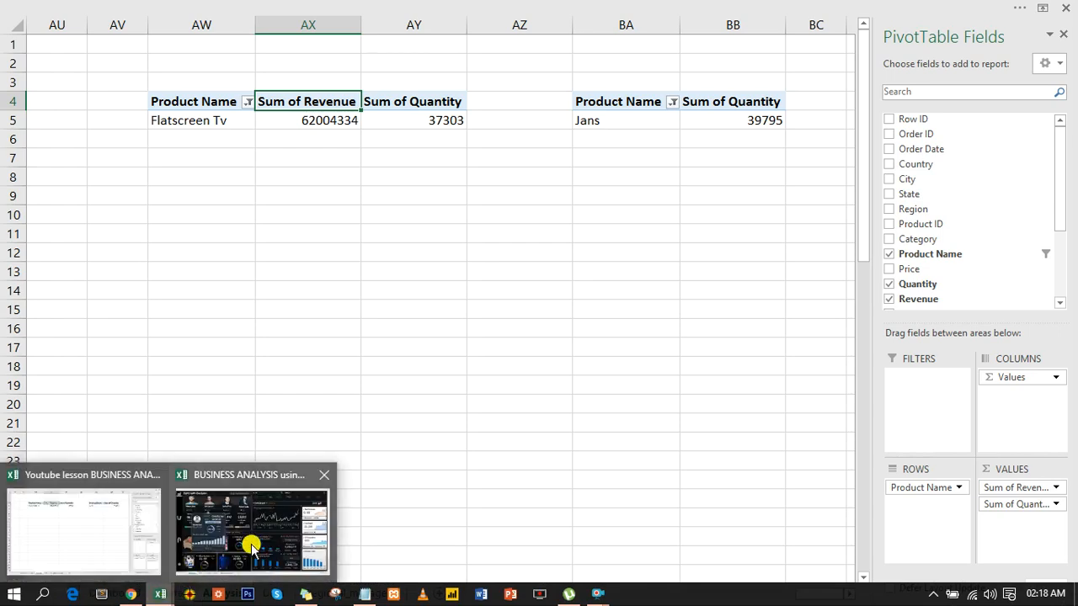
{"action": "left_click", "coordinate": [281, 546]}
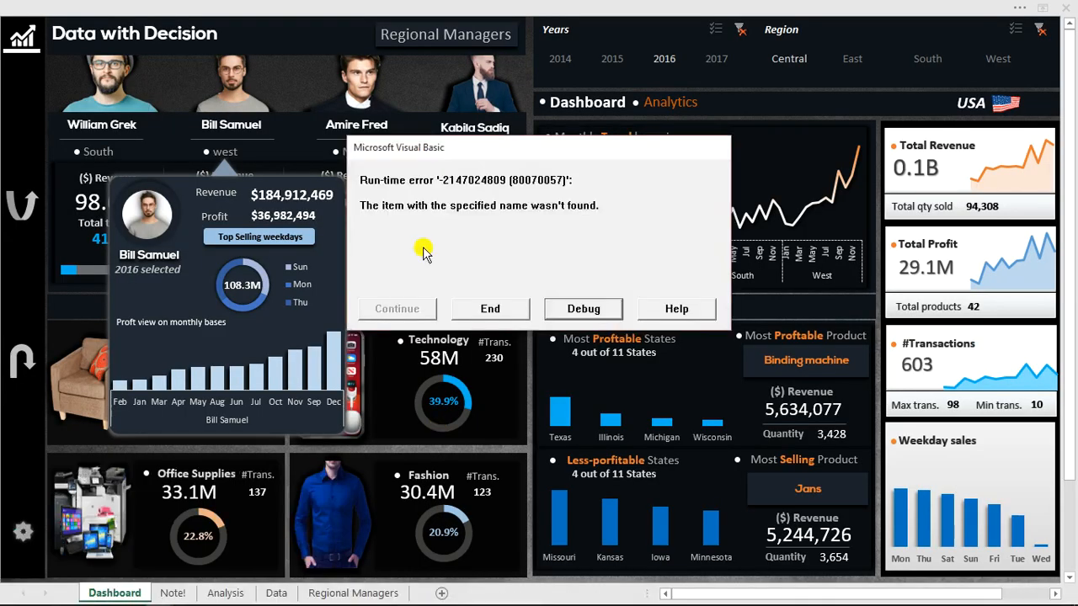
{"action": "left_click", "coordinate": [495, 308]}
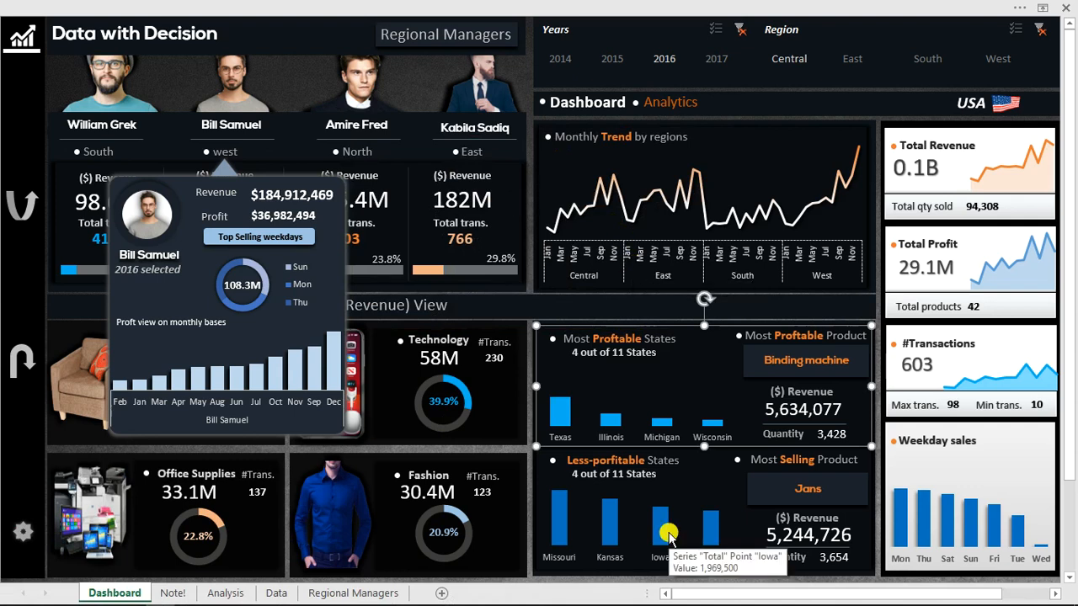
Close the West manager's pop-up card, and open and close the South manager's card to check their toggling.
{"action": "left_click", "coordinate": [235, 142]}
{"action": "left_click", "coordinate": [117, 91]}
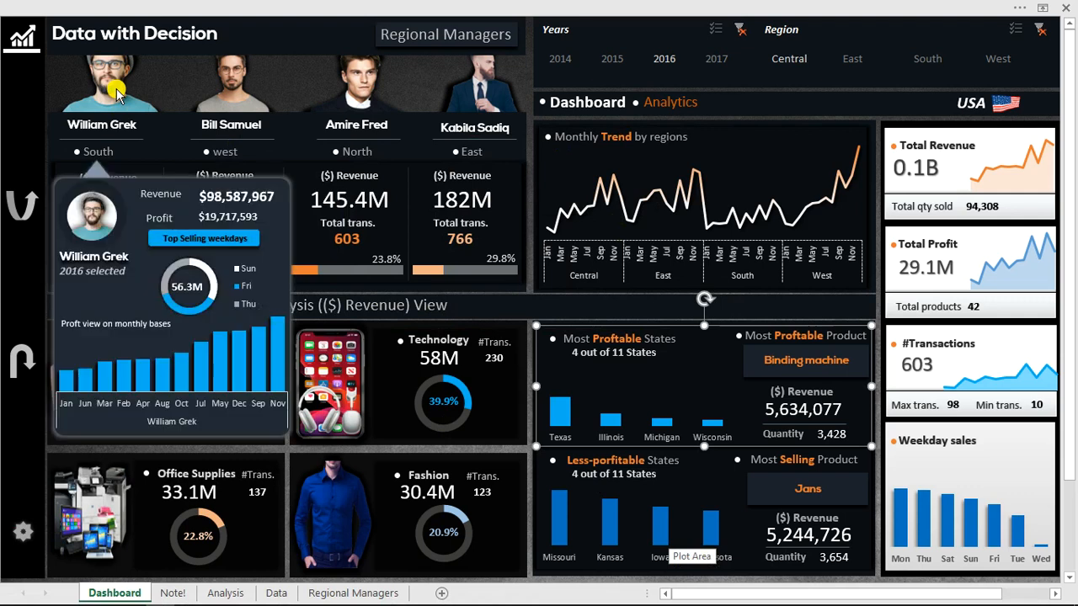
{"action": "left_click", "coordinate": [110, 148]}
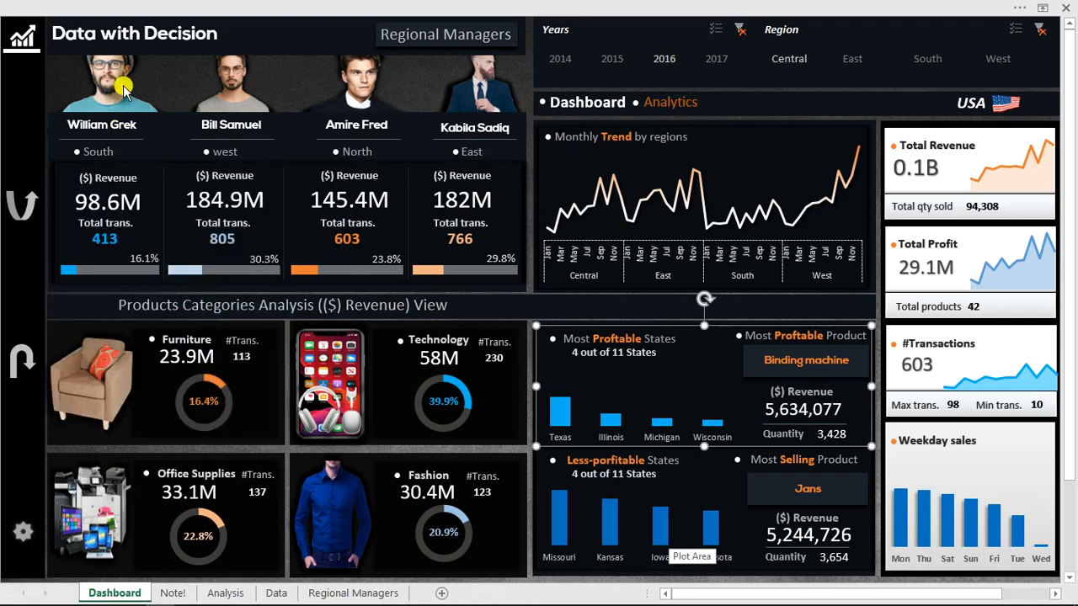
{"action": "left_click", "coordinate": [124, 91]}
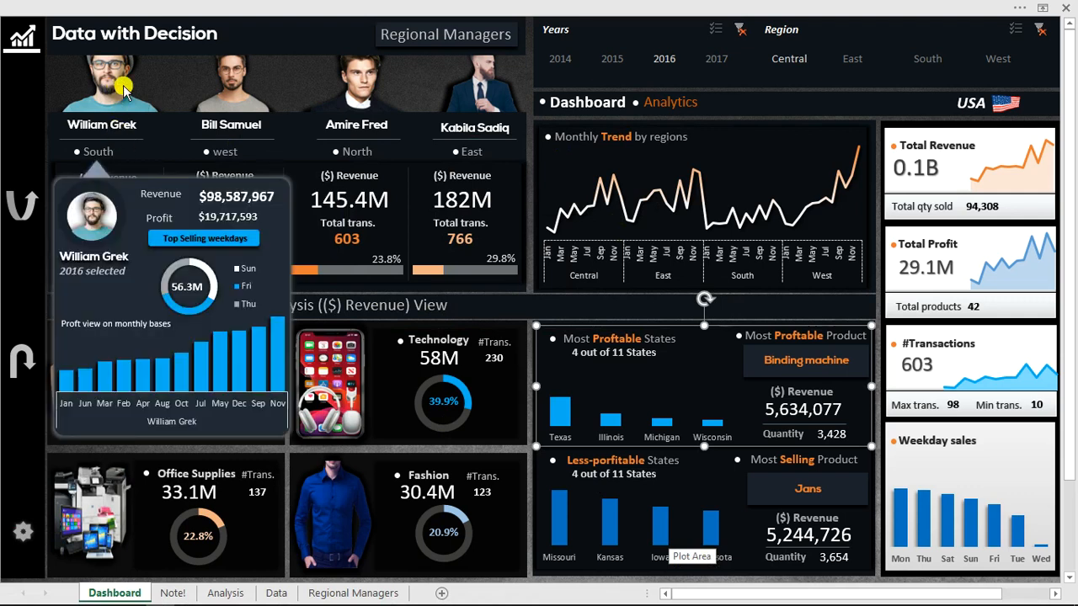
{"action": "left_click", "coordinate": [113, 147]}
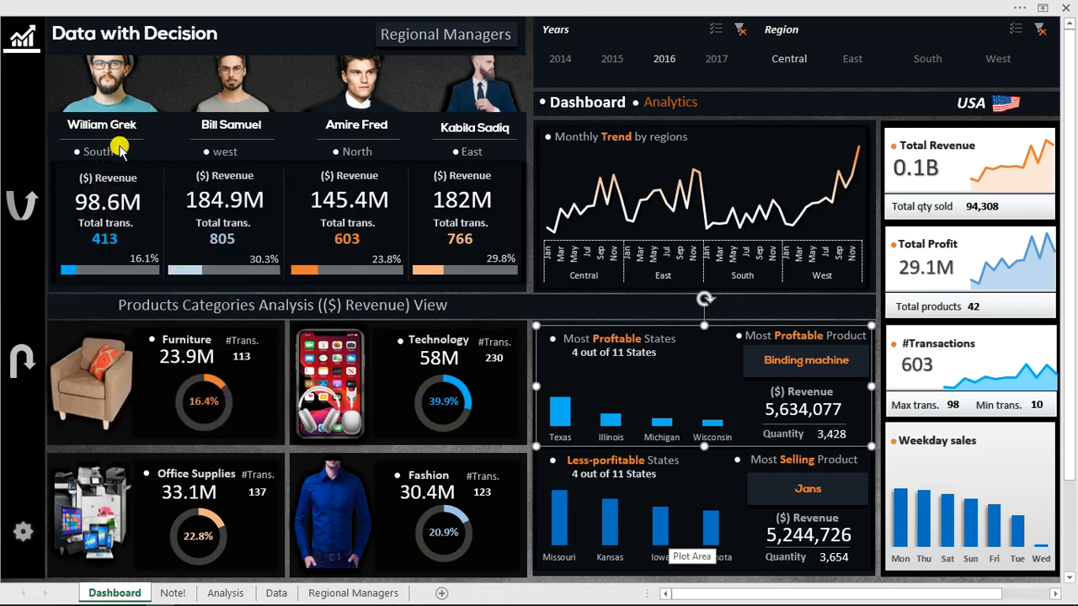